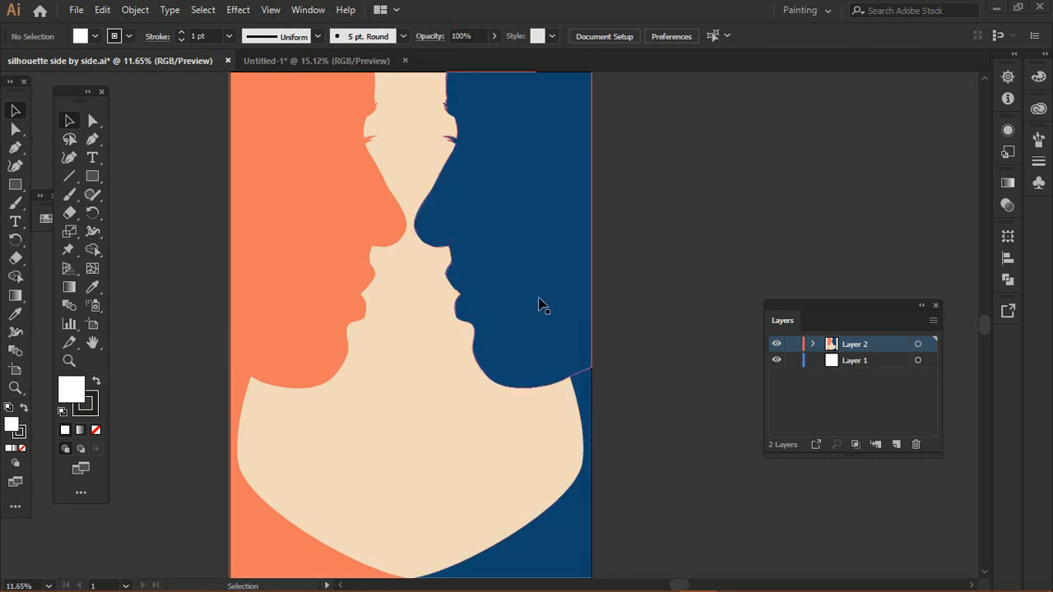
Step: Switch to the Untitled-1 document and draw a square near the artboard's upper-left corner with the Rectangle tool
click(351, 64)
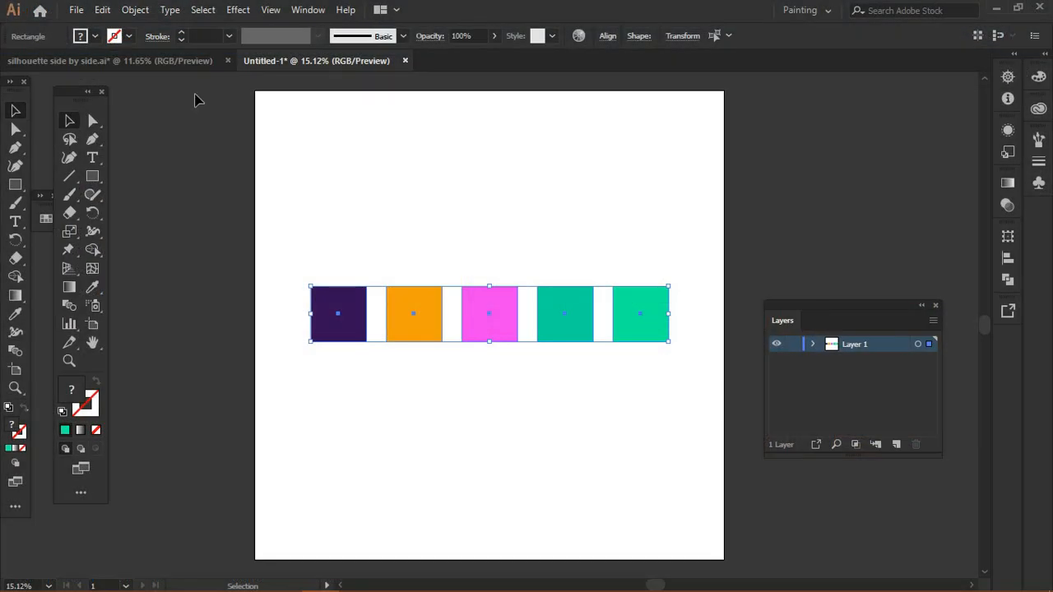
click(309, 174)
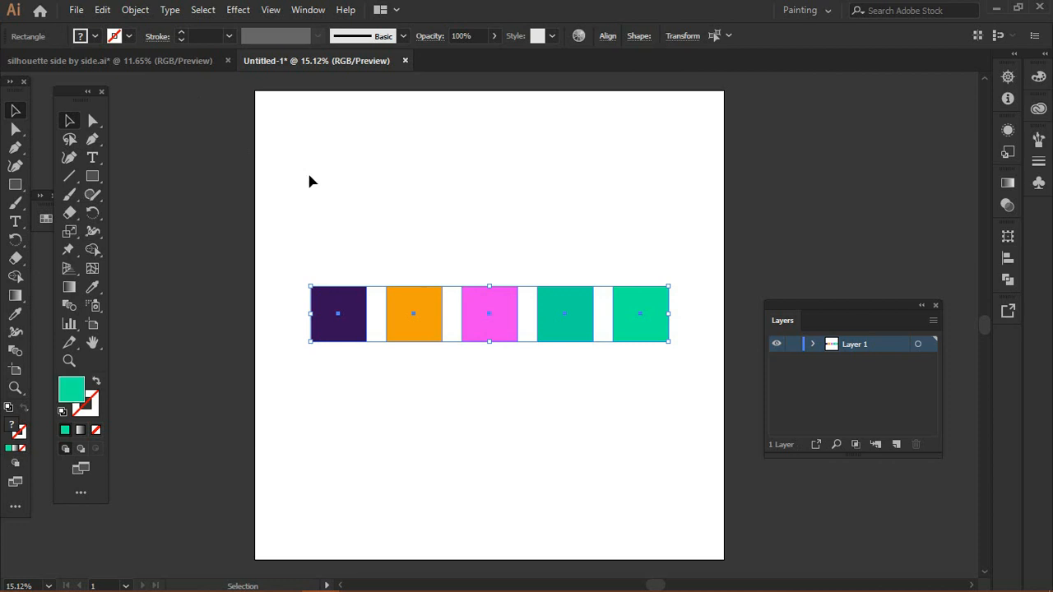
click(91, 176)
drag(324, 127, 405, 208)
click(69, 120)
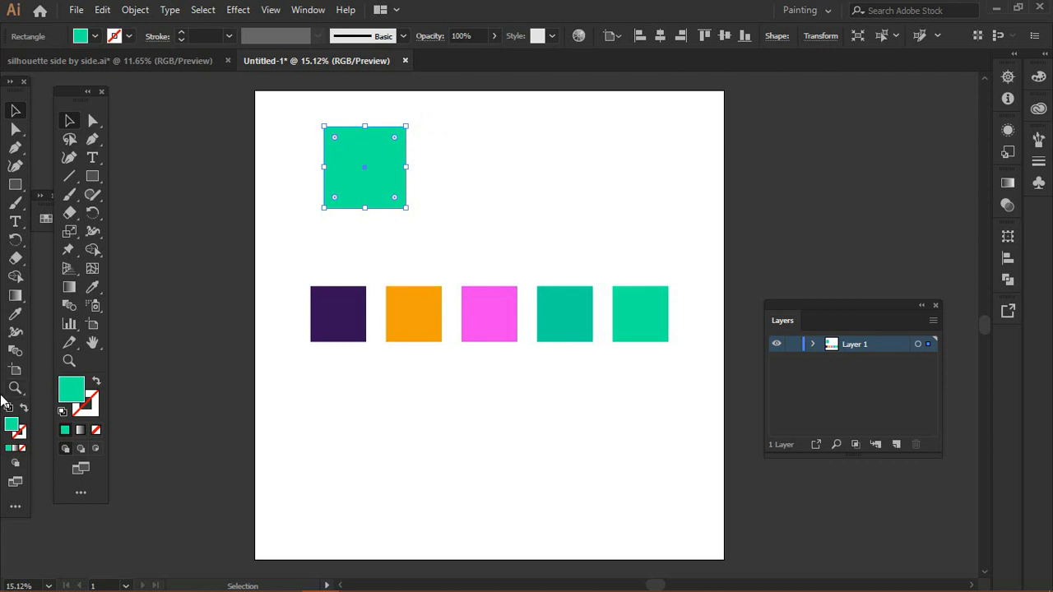
Step: Set the square's fill to dark slate blue #43416D in the Color Picker
double_click(78, 397)
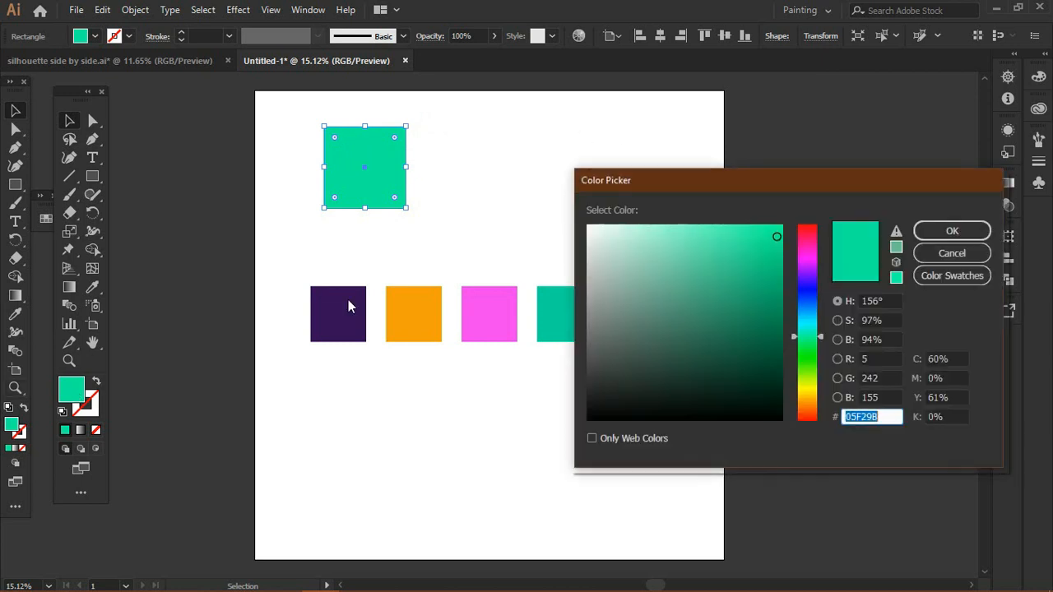
click(804, 288)
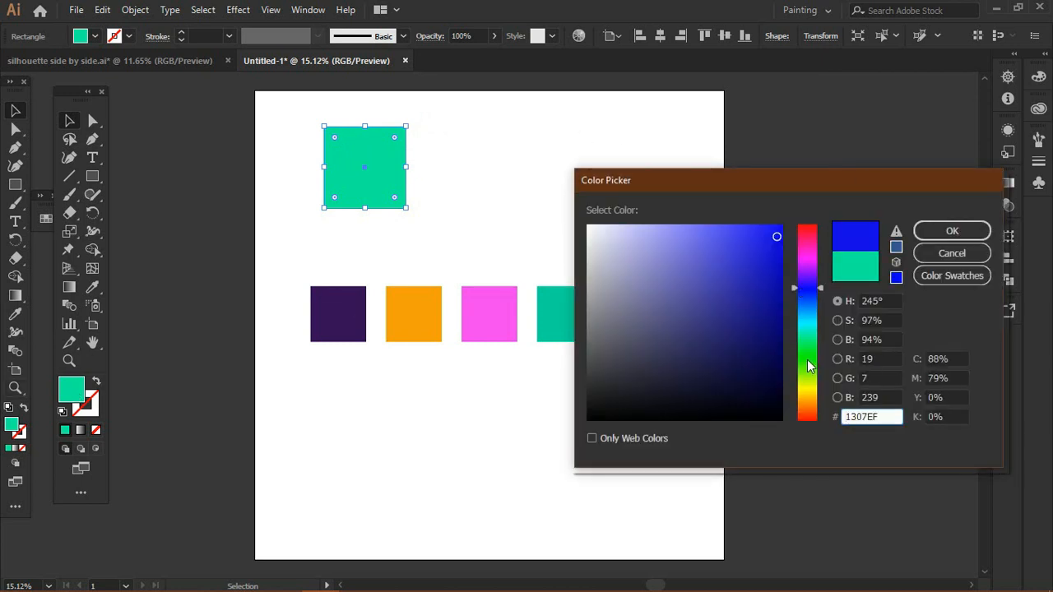
mouse_move(702, 352)
mouse_down()
mouse_move(682, 345)
mouse_move(677, 310)
mouse_move(666, 336)
mouse_up()
click(951, 231)
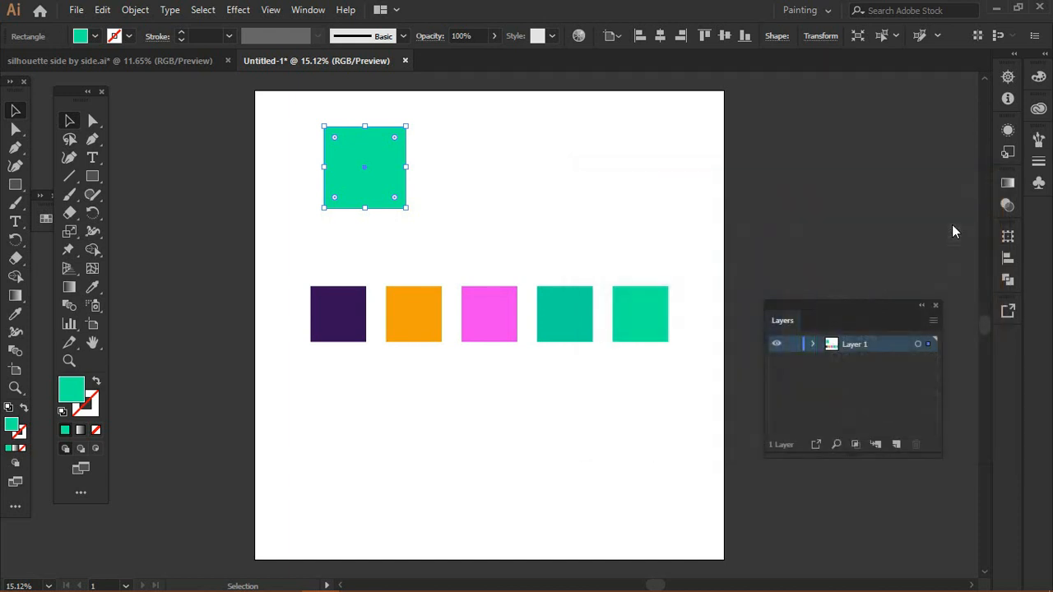
Step: Move the square to the upper right of the artboard
click(737, 208)
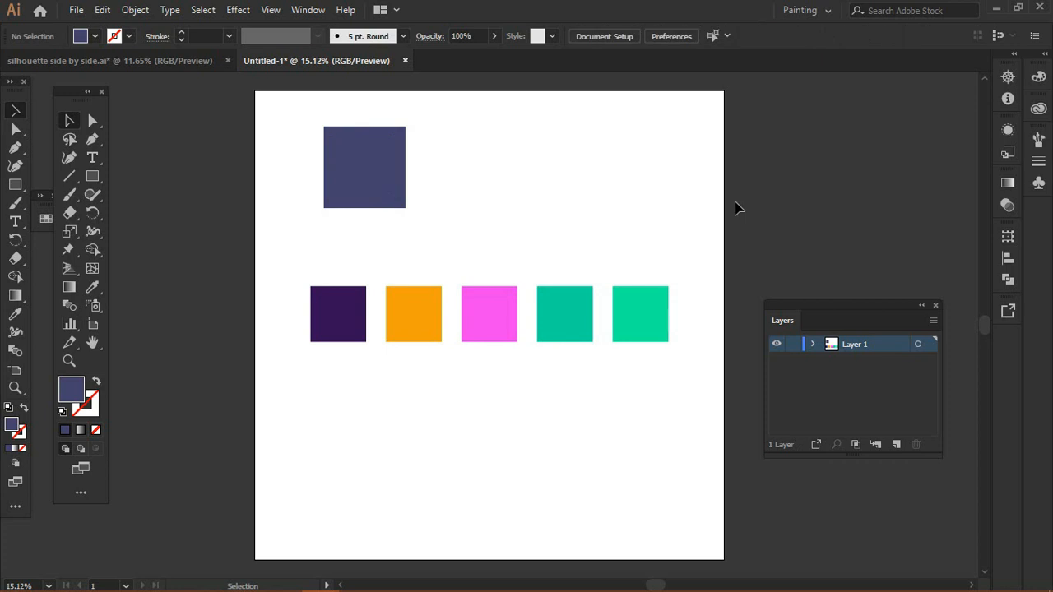
click(374, 169)
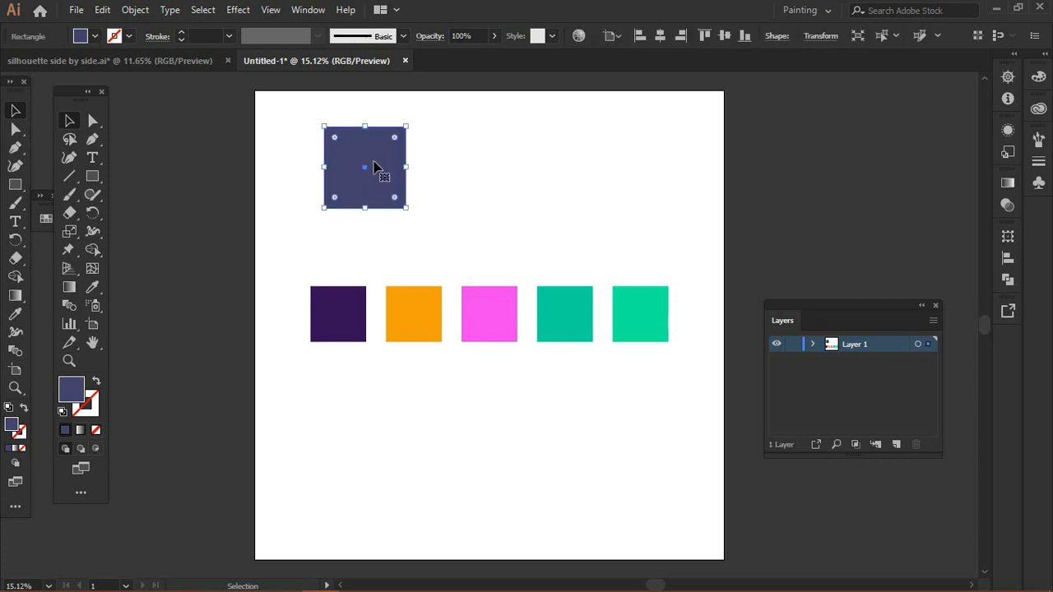
drag(383, 178, 611, 178)
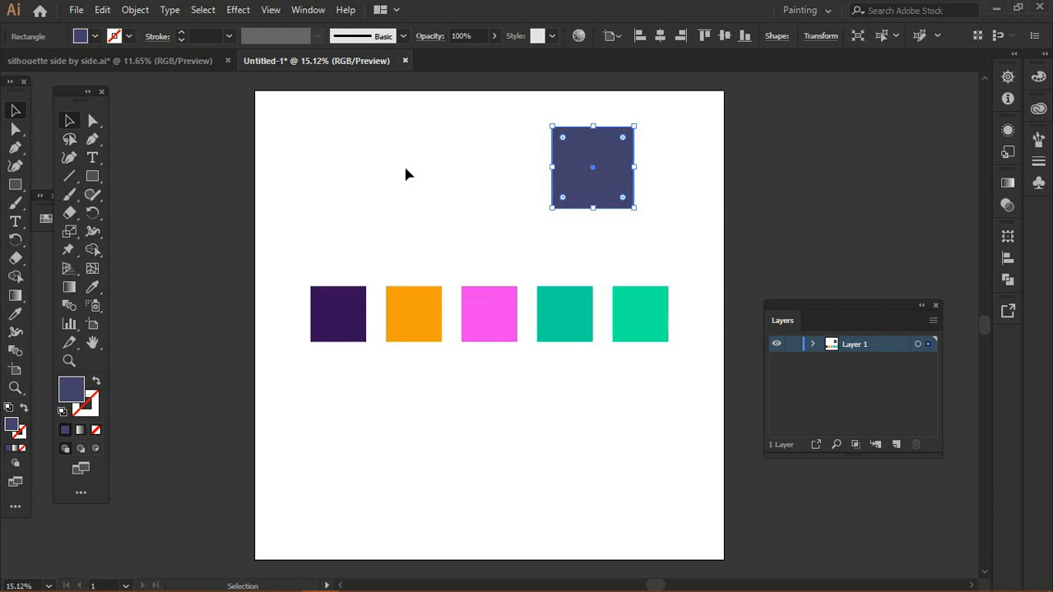
Step: Open the AdobeColor DB Mobil Magazine_ Haus am See swatch library and dock its panel beside the artboard
double_click(70, 402)
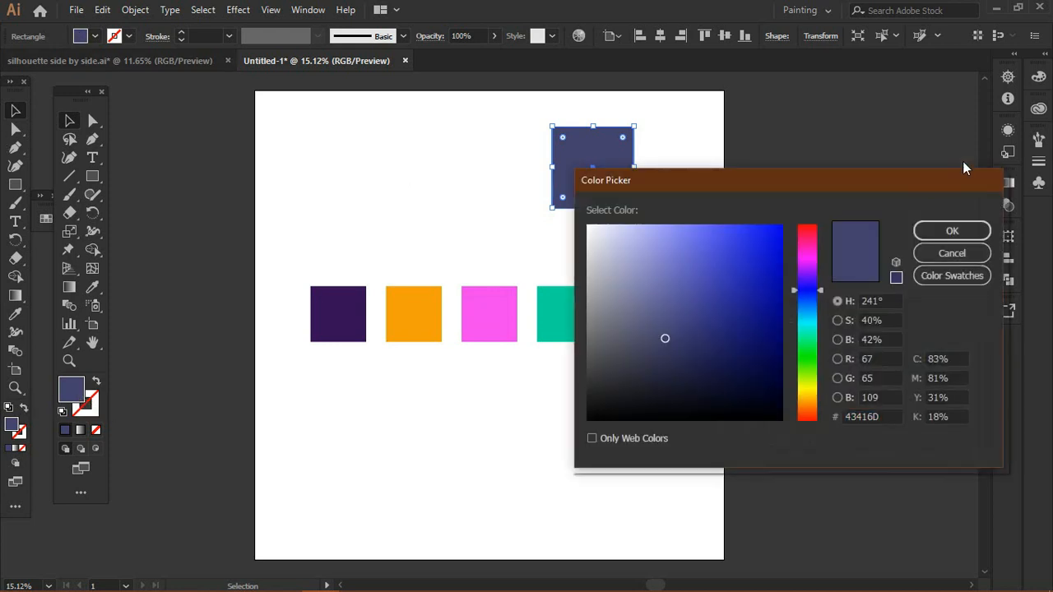
click(952, 253)
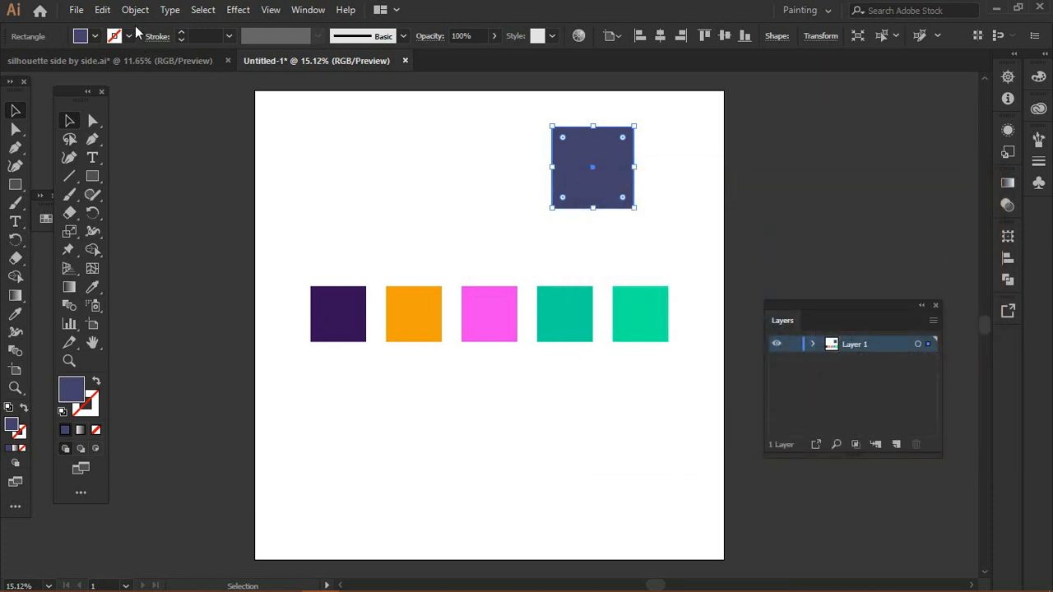
click(94, 36)
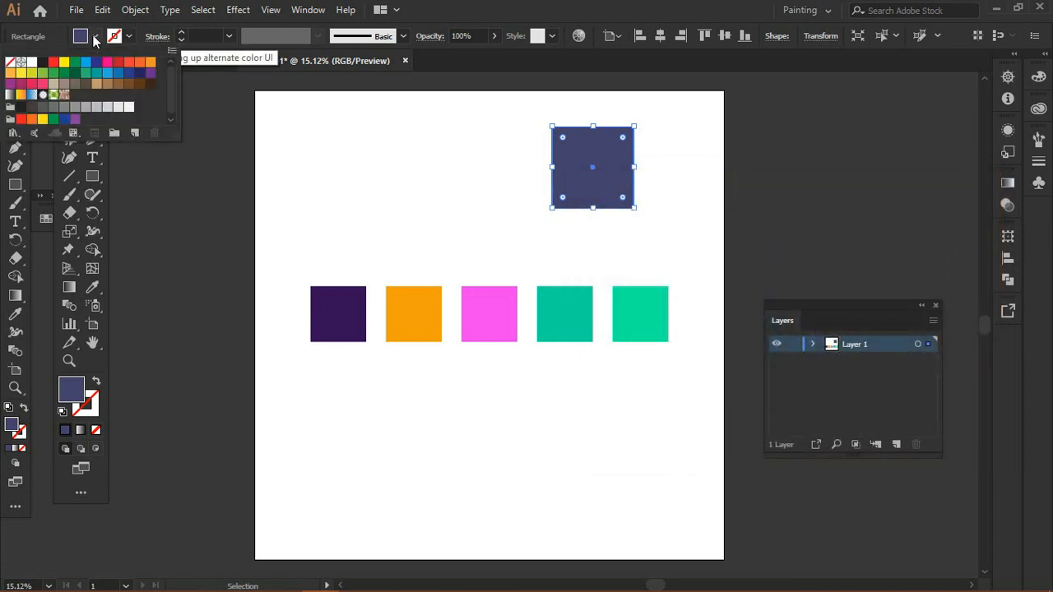
click(12, 134)
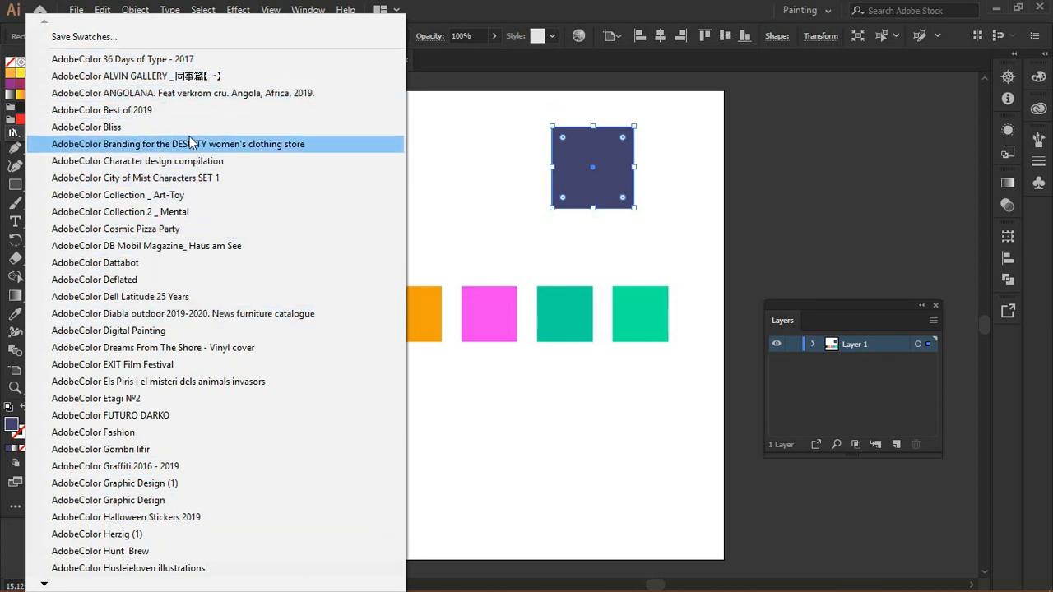
click(183, 247)
click(470, 272)
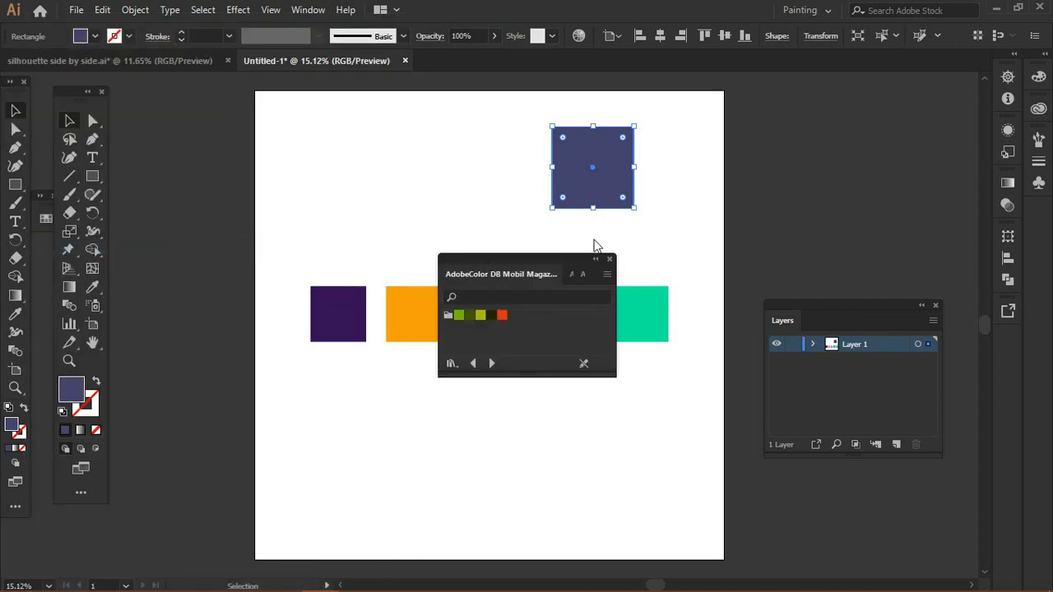
drag(530, 255, 872, 117)
Step: Step through the swatch libraries and load AdobeColor City of Mist Characters SET 1
click(837, 222)
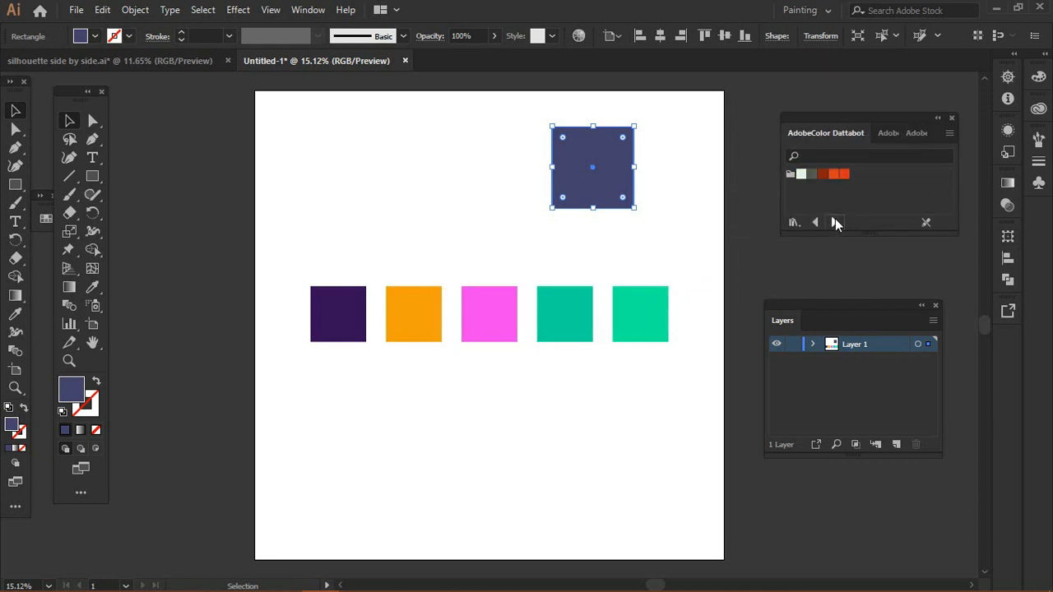
click(836, 222)
click(836, 222)
click(835, 222)
click(836, 222)
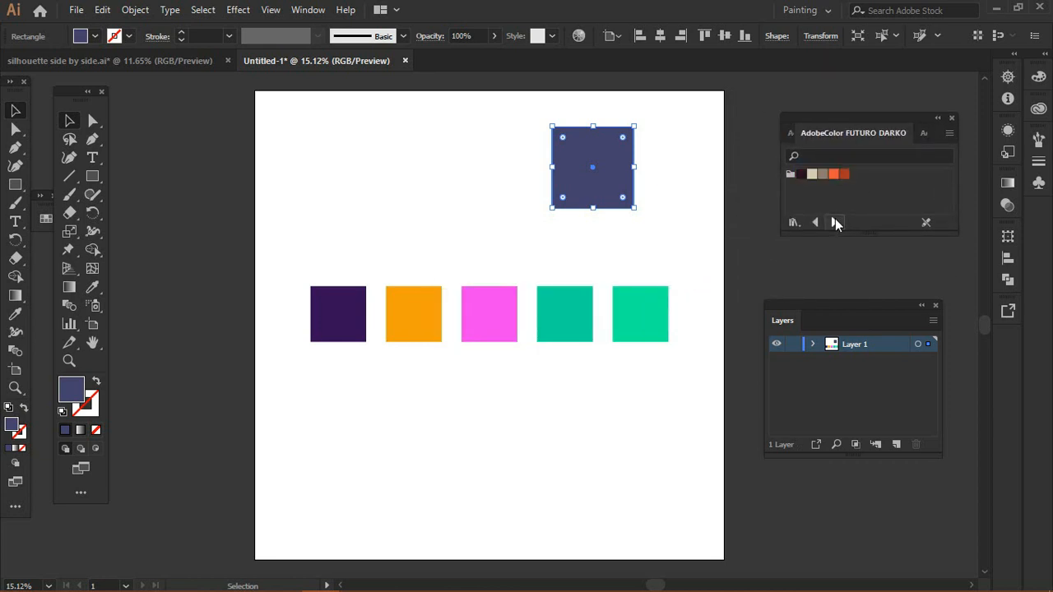
click(836, 222)
click(835, 222)
click(834, 221)
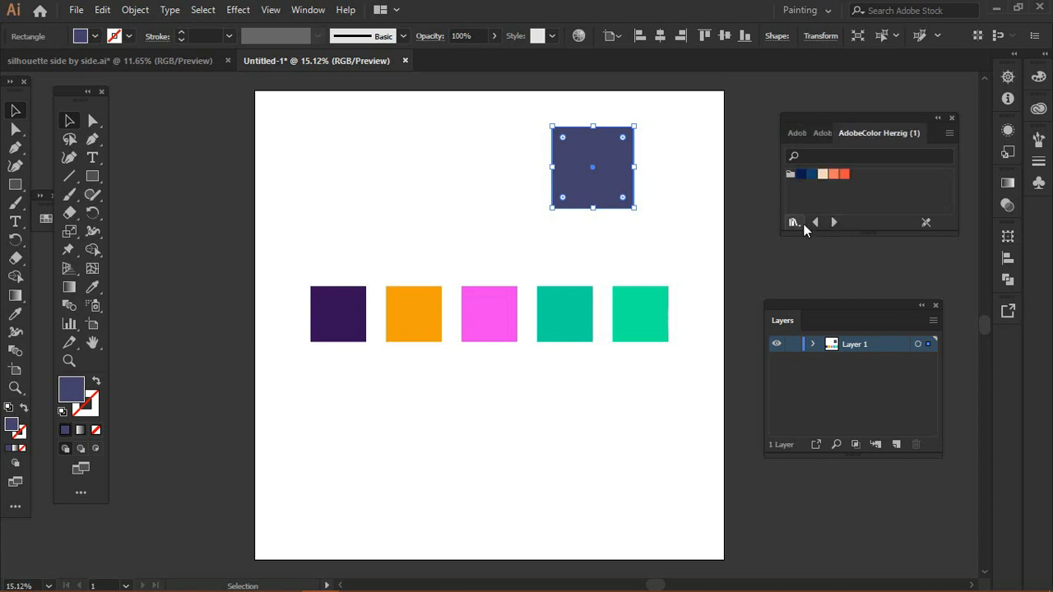
click(814, 222)
click(814, 222)
click(814, 223)
click(814, 223)
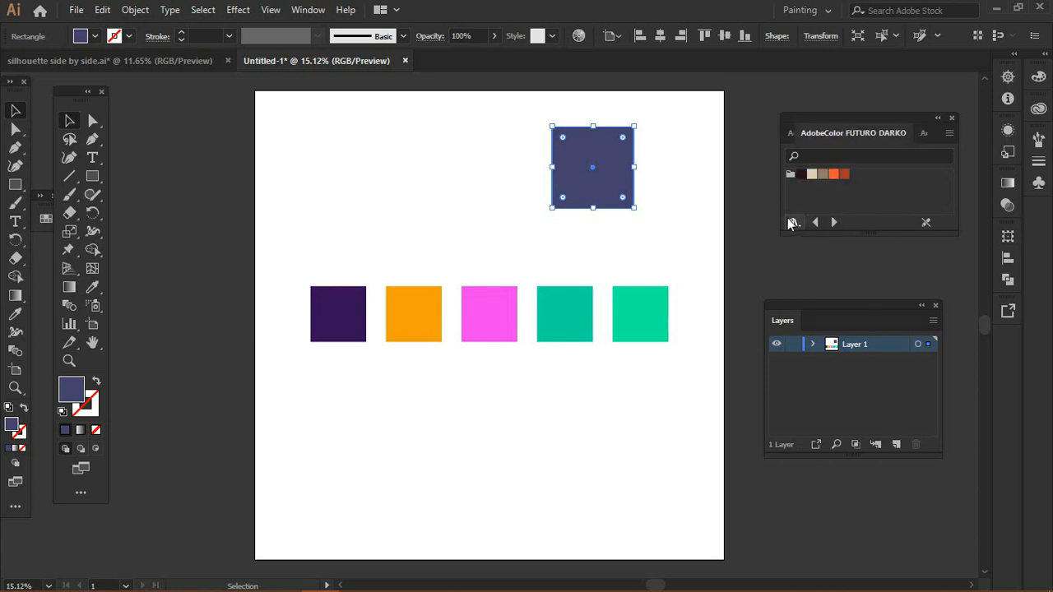
click(793, 222)
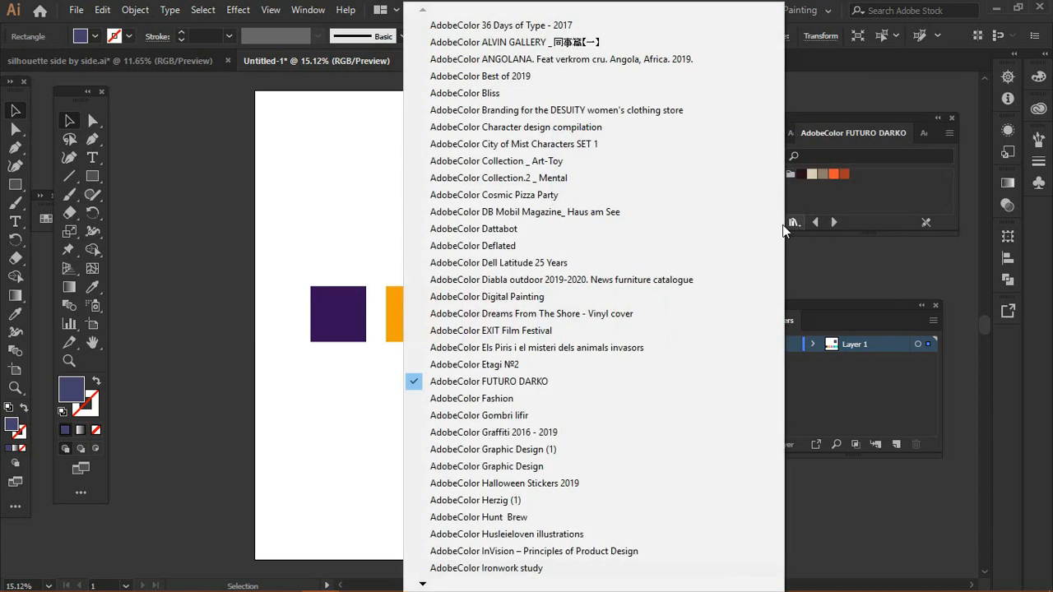
click(620, 146)
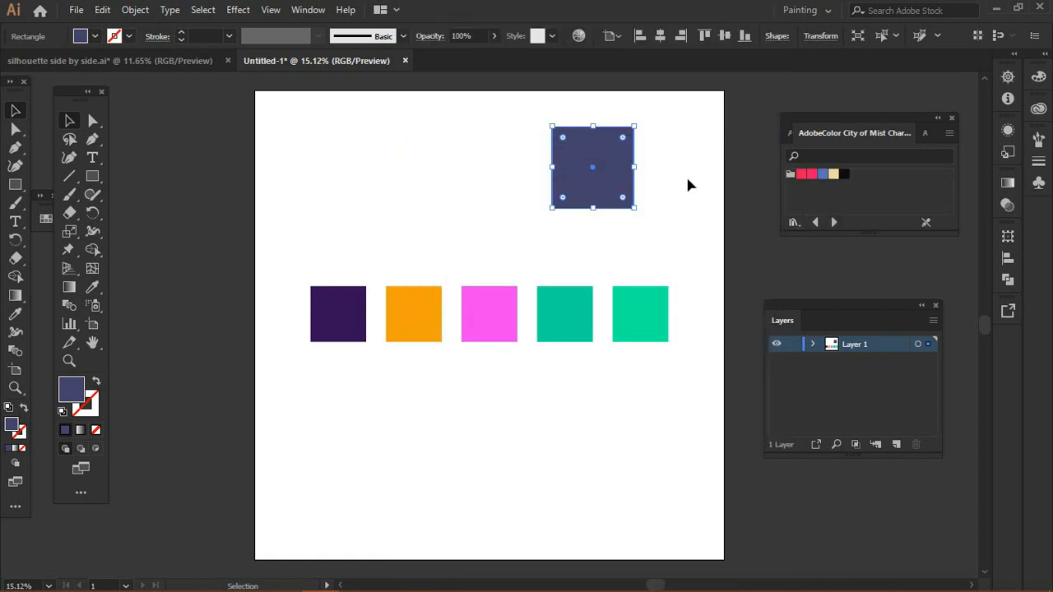
Step: Duplicate the square repeatedly into a row of five touching squares across the artboard's top
drag(595, 171, 698, 184)
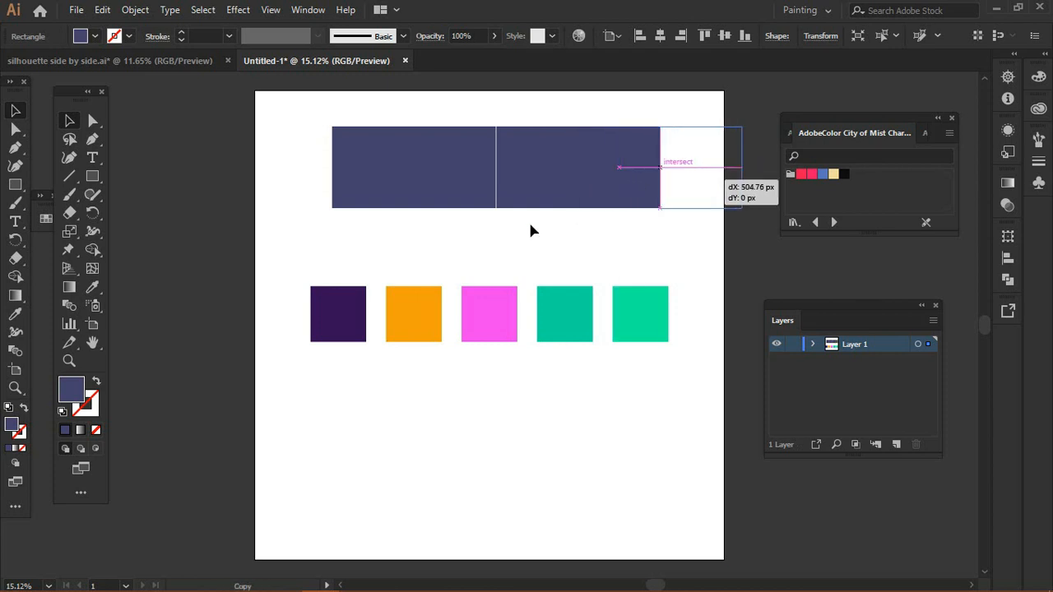
drag(530, 230, 595, 181)
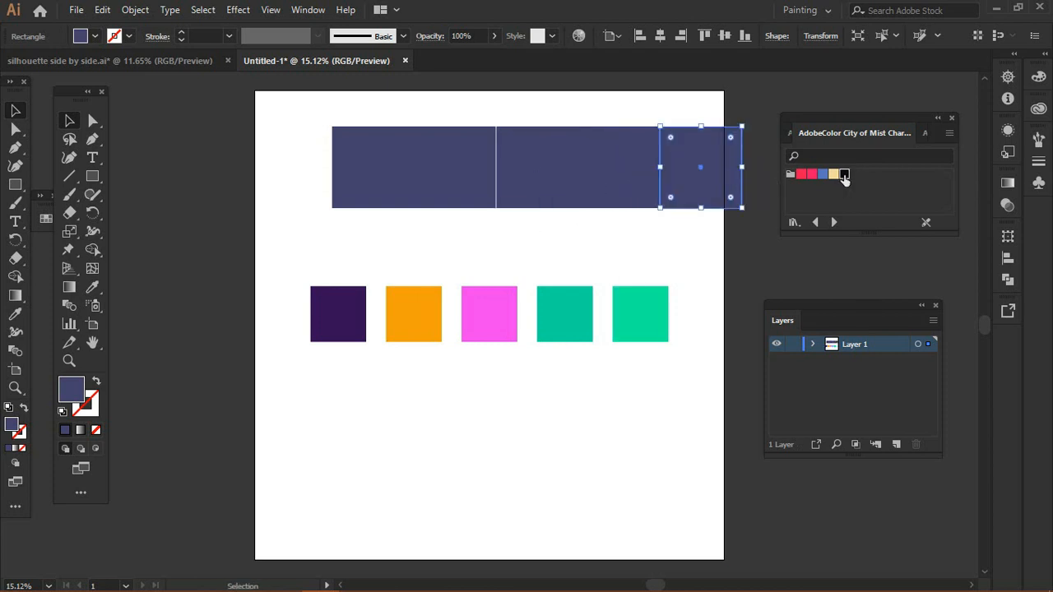
Step: Fill the five squares, right to left, with the library's black, tan, blue, pink and red swatches
click(844, 174)
click(618, 165)
click(833, 173)
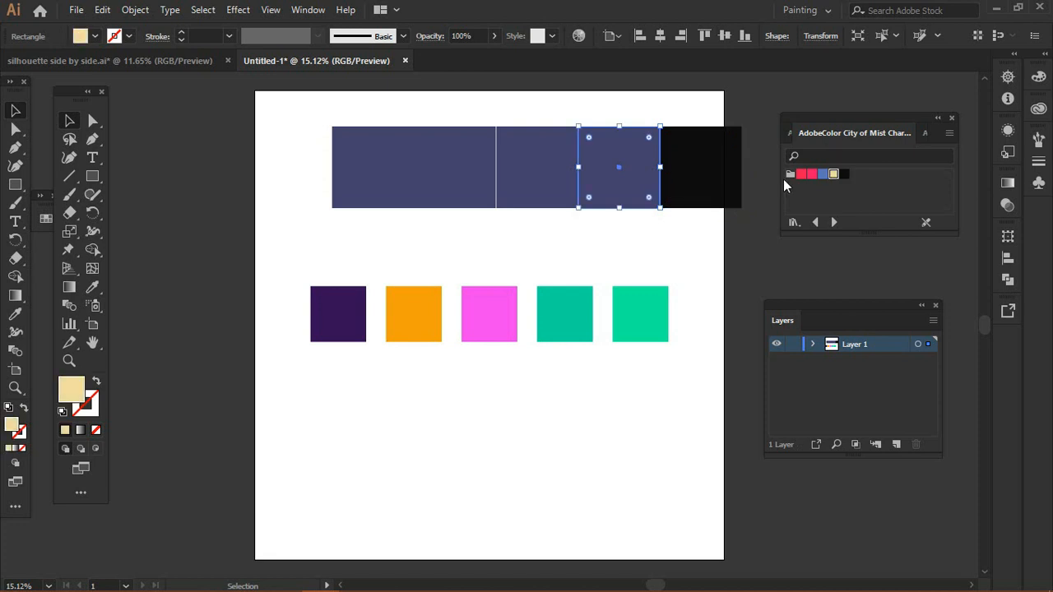
click(552, 174)
click(819, 178)
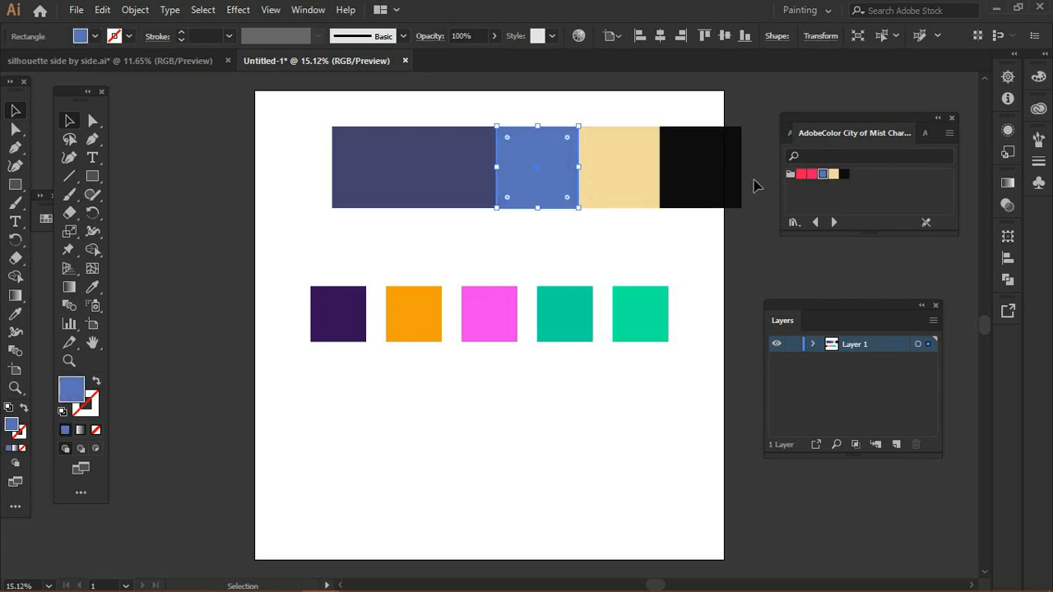
click(460, 169)
click(812, 176)
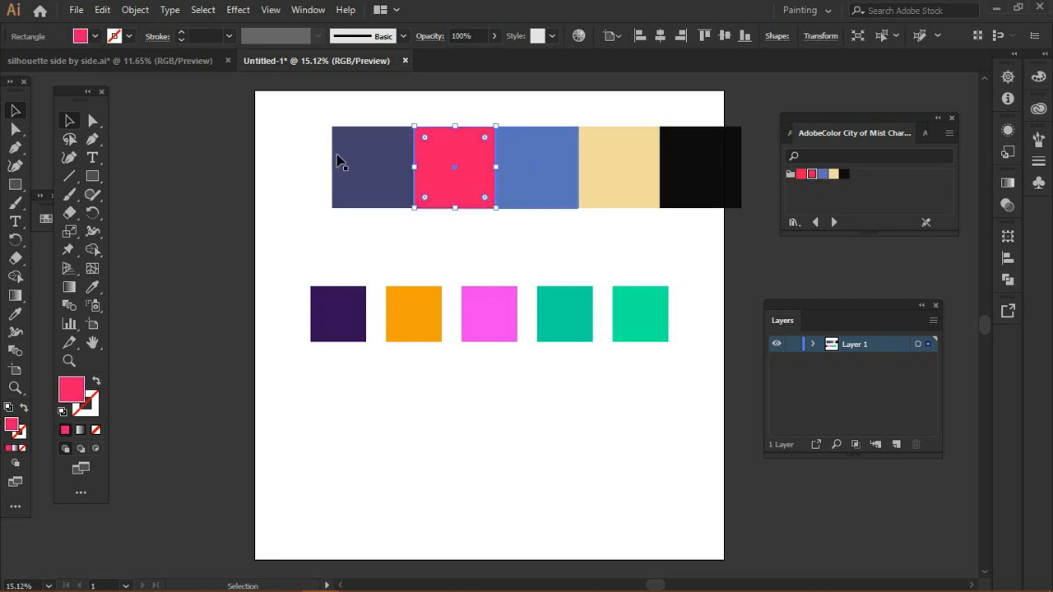
click(354, 165)
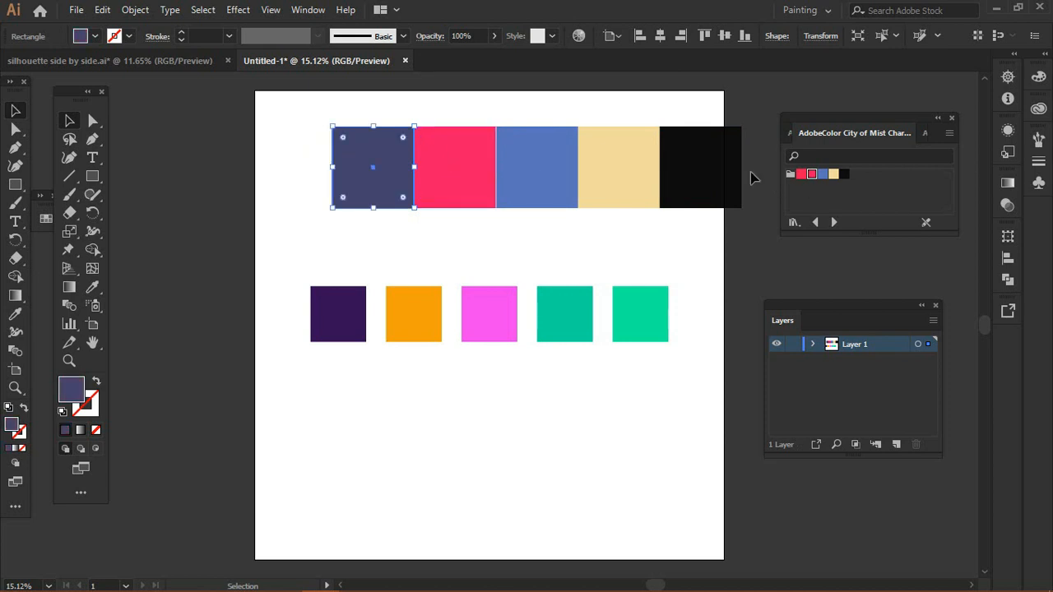
click(800, 175)
Step: Select the whole row of squares, shift it left onto the artboard, and deselect
drag(275, 85, 751, 223)
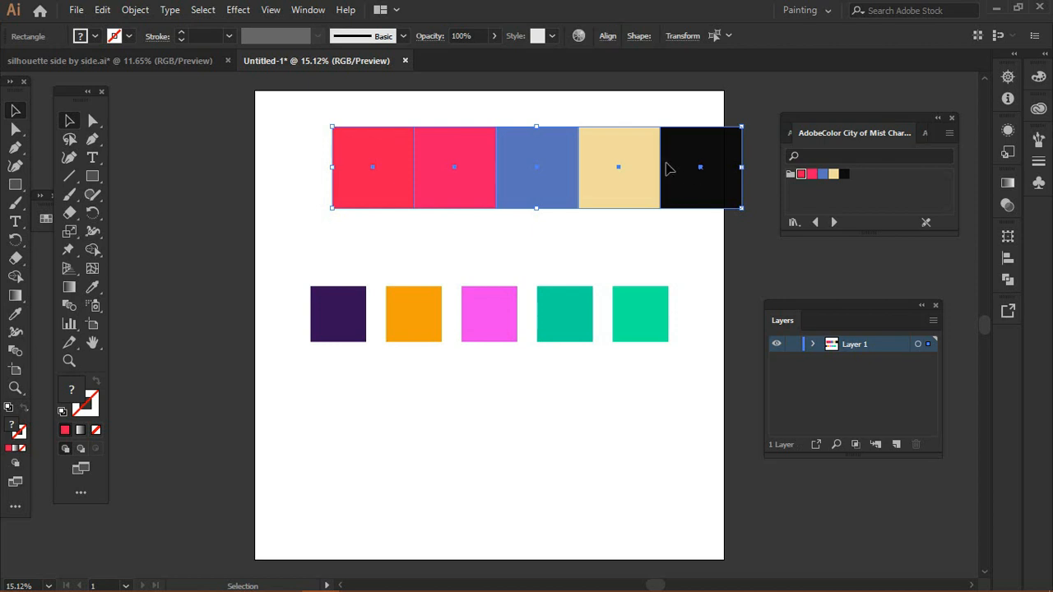
drag(668, 168, 601, 168)
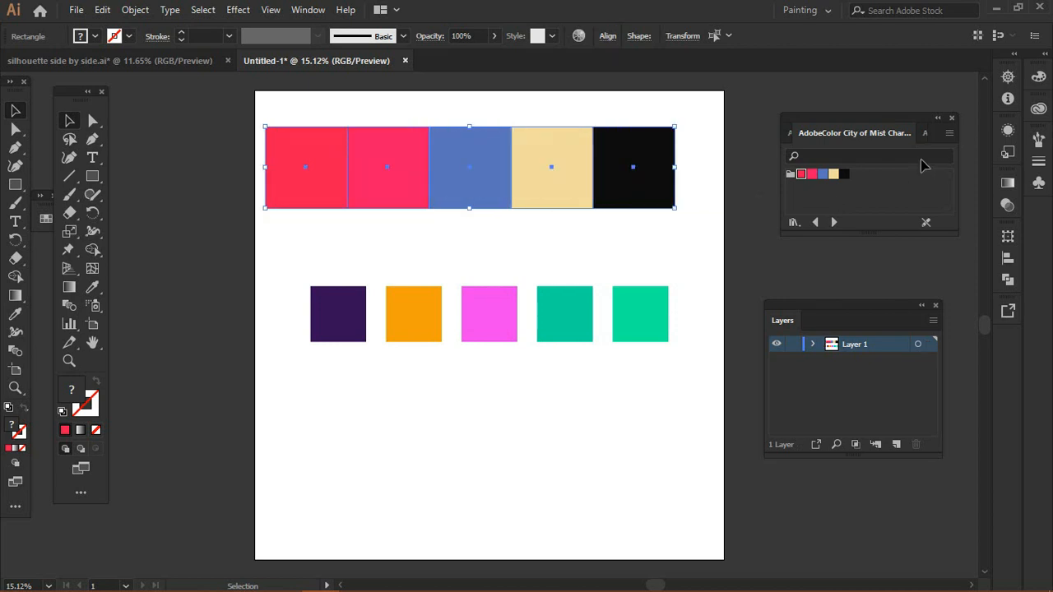
key(ctrl+shift+a)
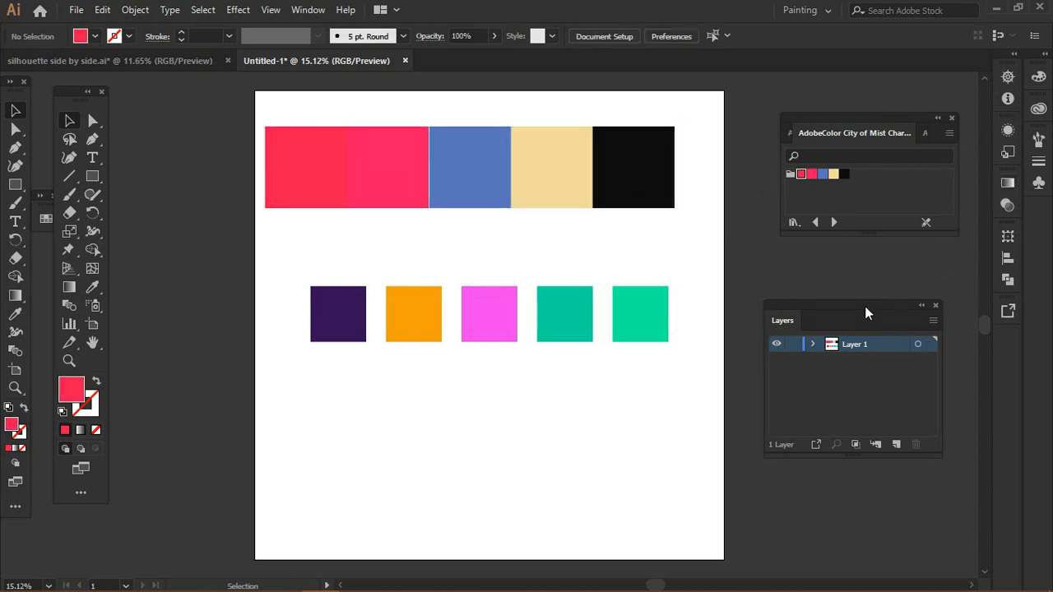
Step: Open the Color panel from the Window menu
click(1039, 80)
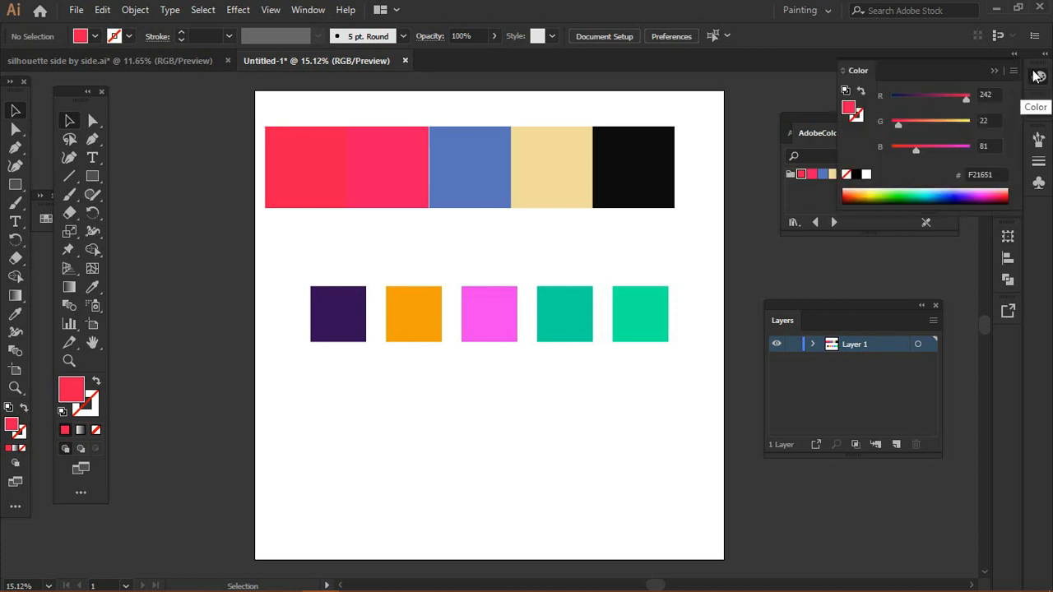
click(994, 70)
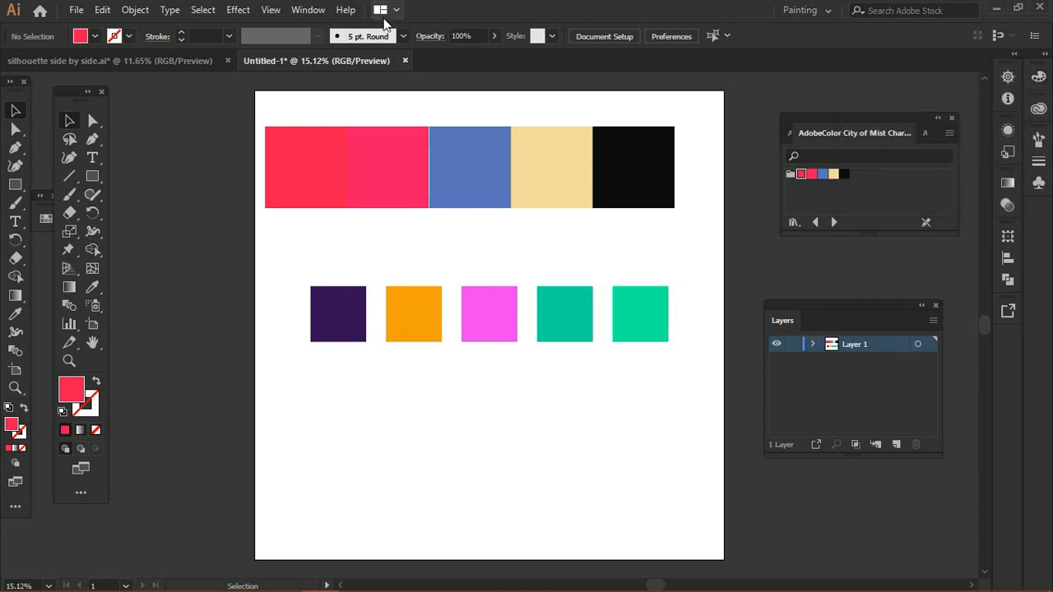
click(307, 10)
click(408, 297)
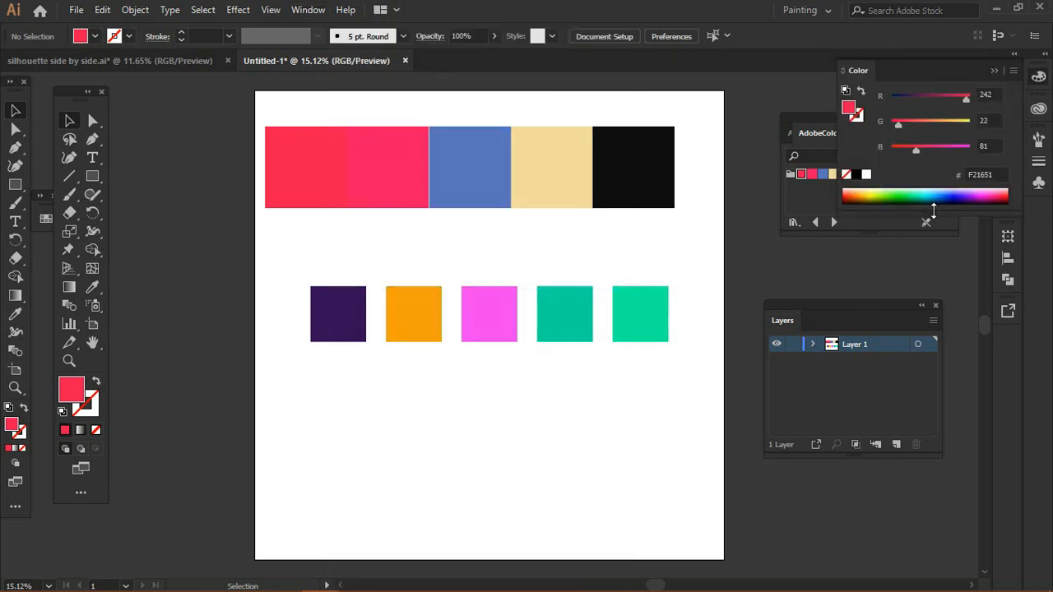
Step: Enlarge the Color panel's spectrum and move the swatch library panel next to the tools
drag(927, 236, 931, 319)
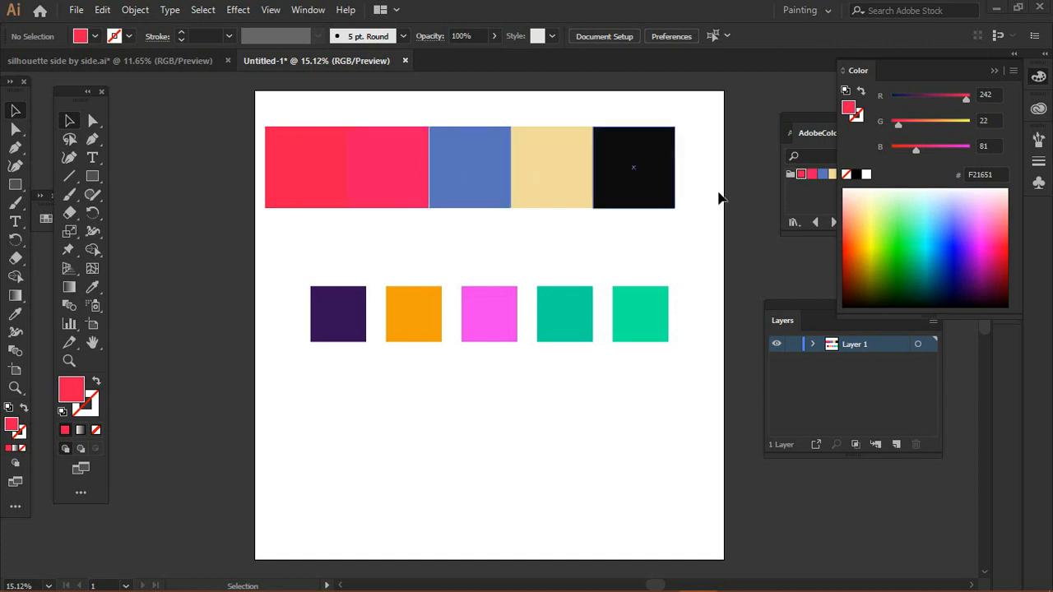
drag(793, 117, 175, 279)
Step: Select all five squares and switch the swatch library to AdobeColor Collection _ Art-Toy
drag(228, 94, 677, 207)
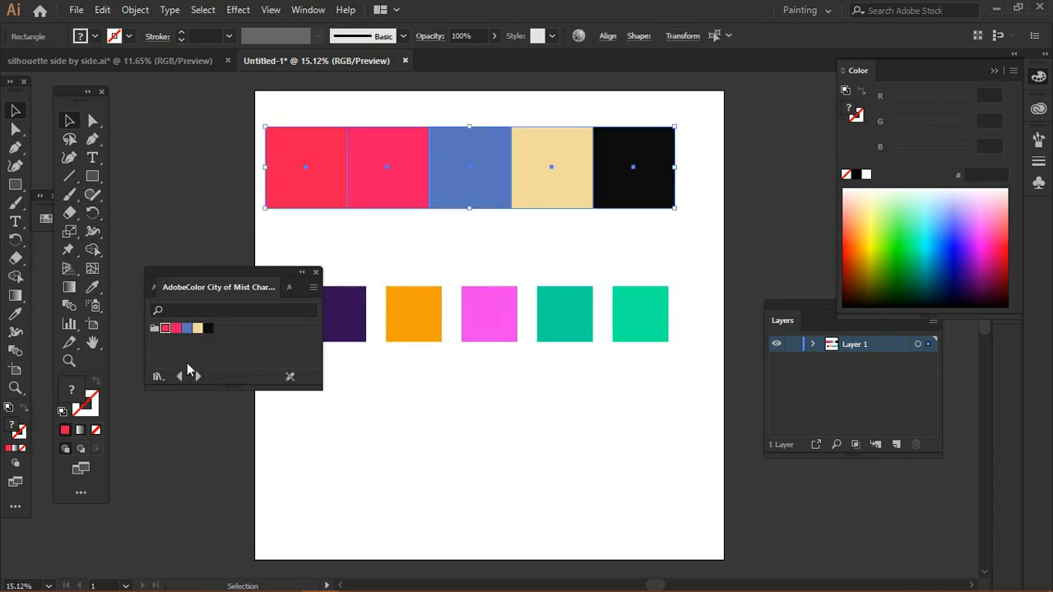
click(198, 376)
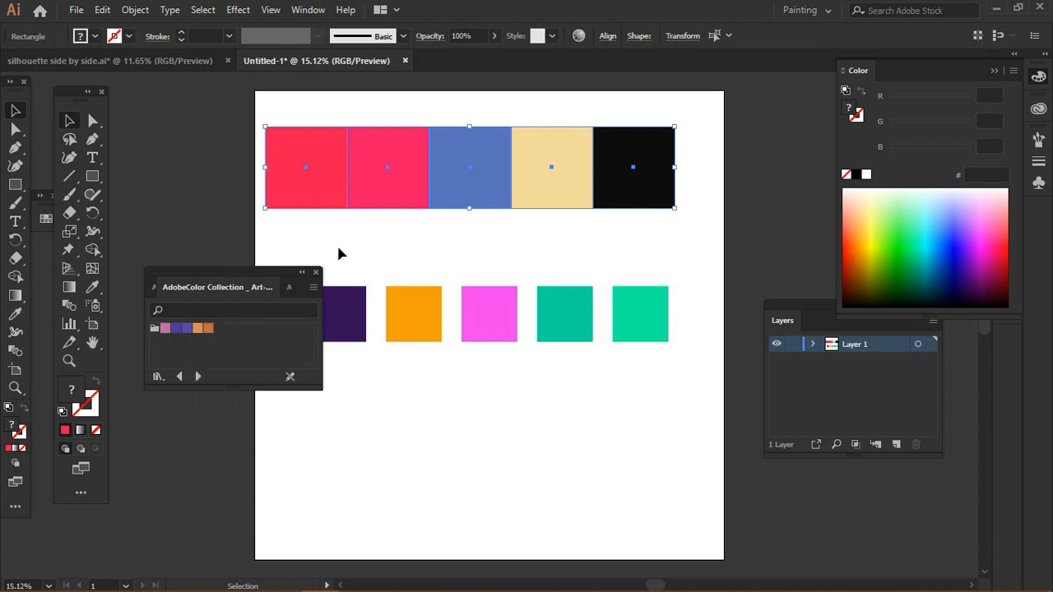
Step: Fill the five top squares one by one with the five Art-Toy library swatches in order, and move the library panel lower
click(320, 202)
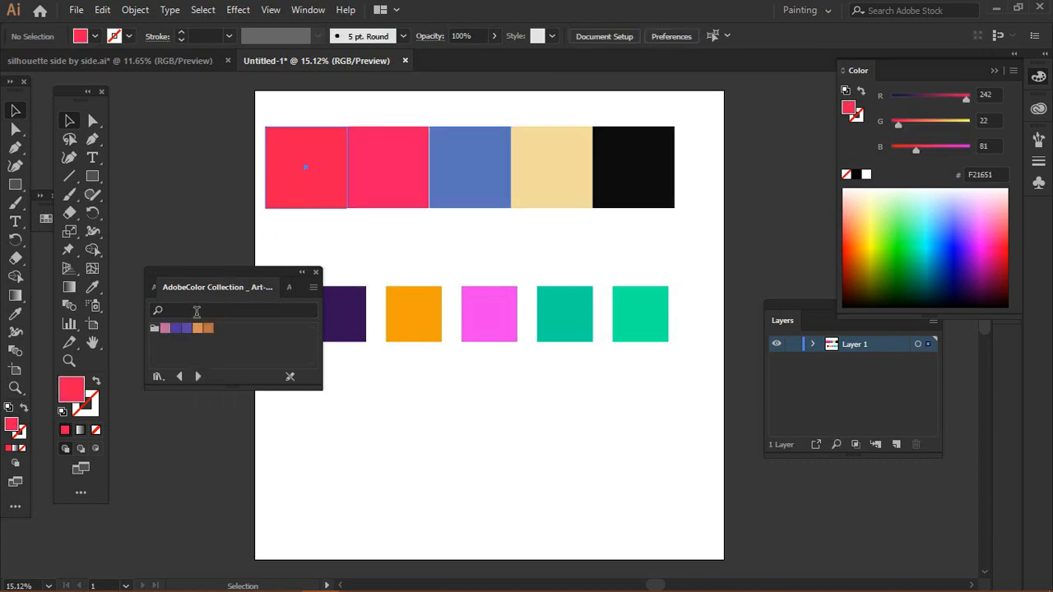
click(305, 172)
click(166, 328)
click(381, 191)
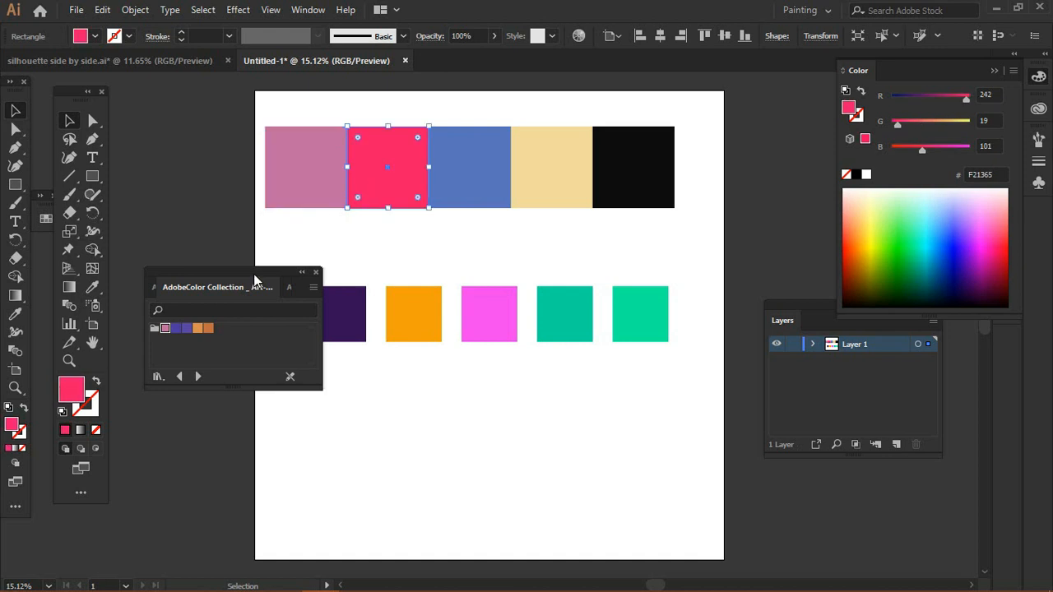
click(176, 328)
click(453, 188)
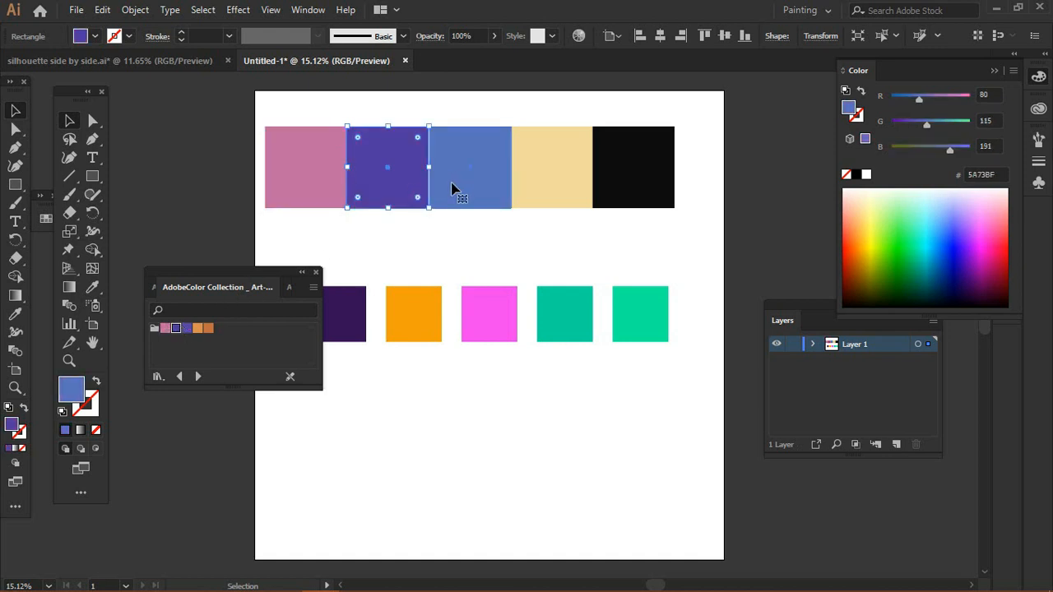
click(187, 329)
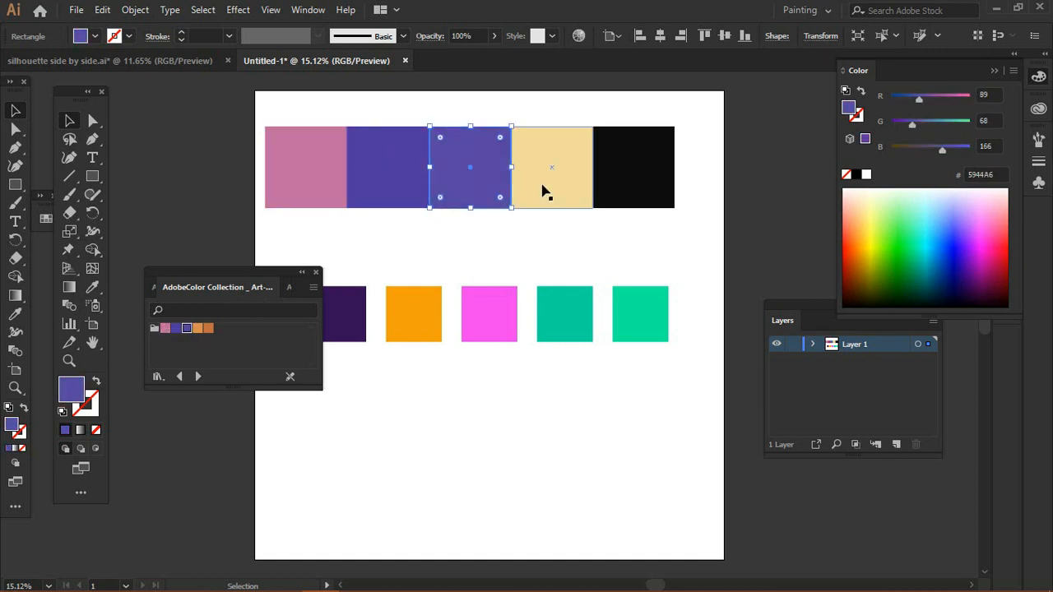
click(545, 190)
click(197, 328)
click(610, 176)
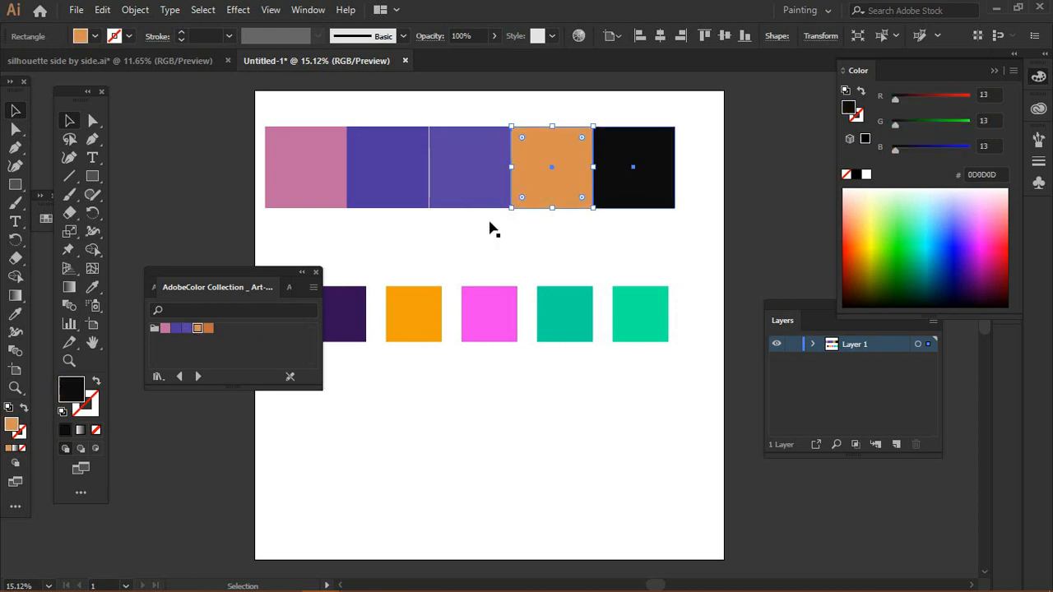
drag(224, 272, 609, 401)
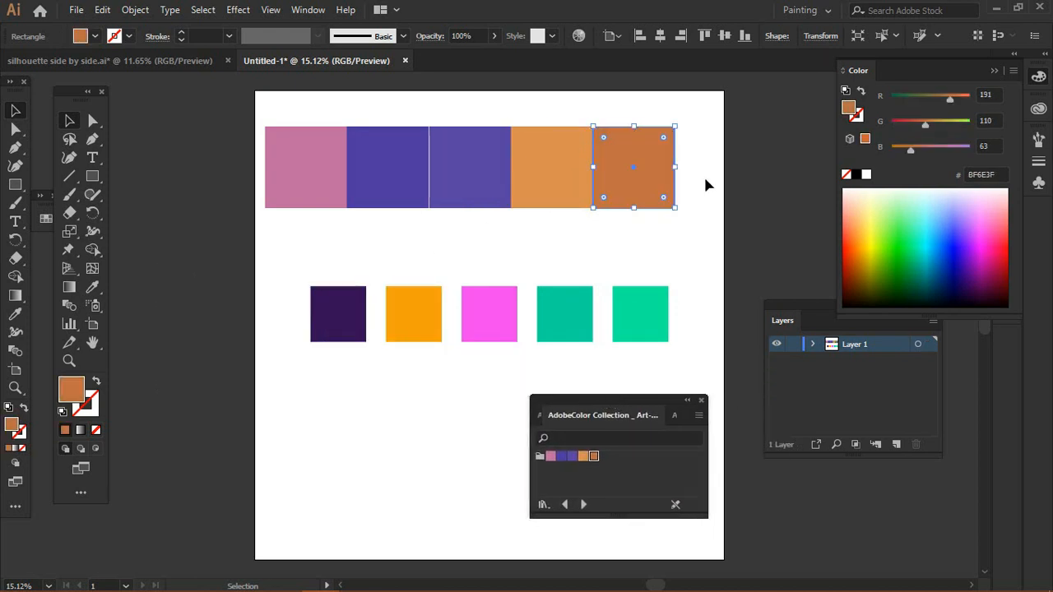
Step: Select the whole top row of recoloured squares and delete it
drag(727, 92, 244, 279)
key(Delete)
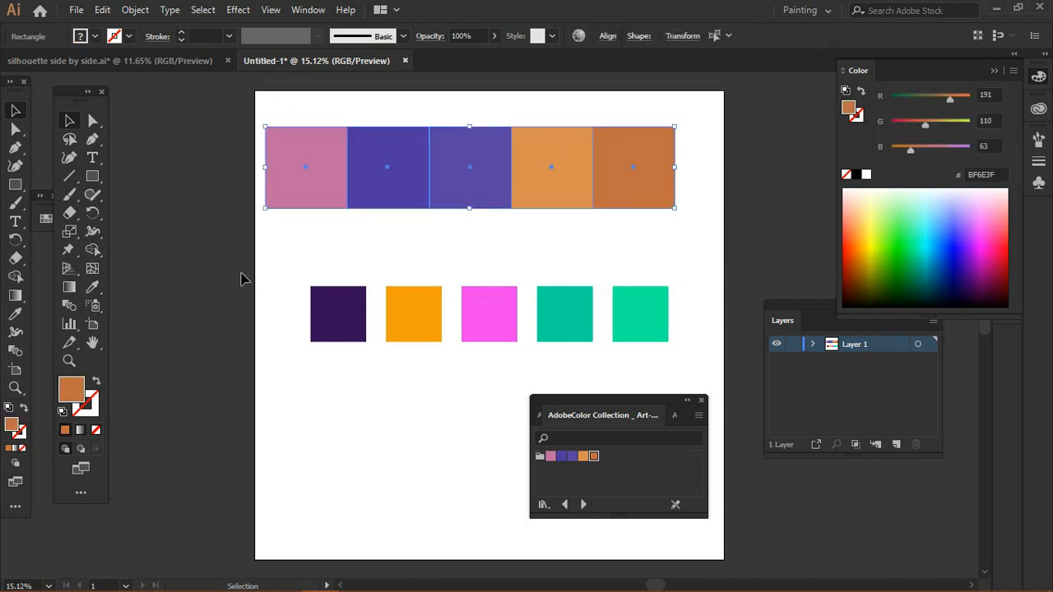
click(69, 360)
drag(282, 251, 682, 369)
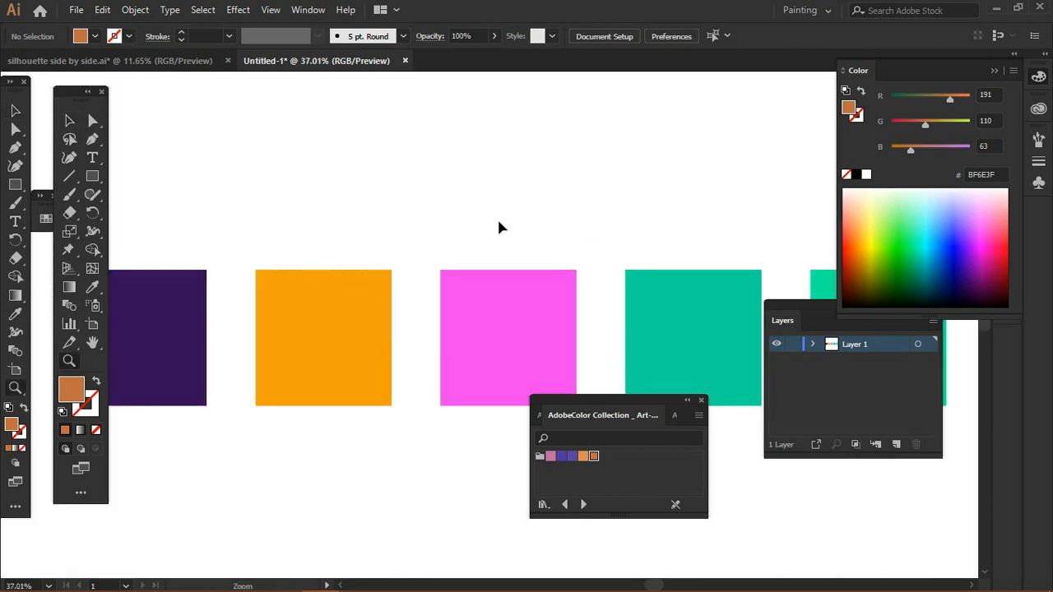
key(ctrl+minus)
key(ctrl+minus)
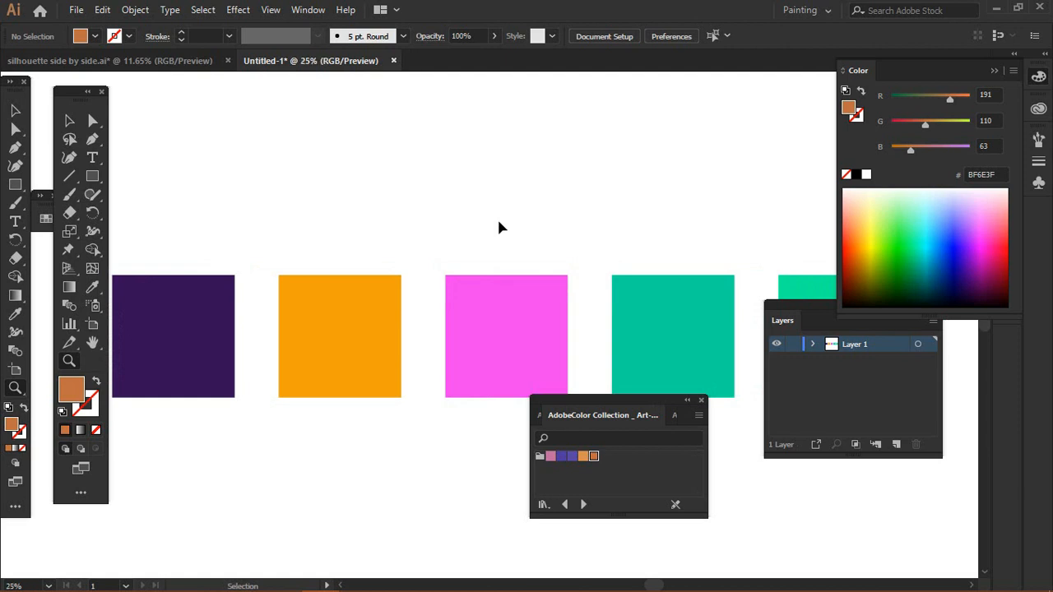
key(ctrl+minus)
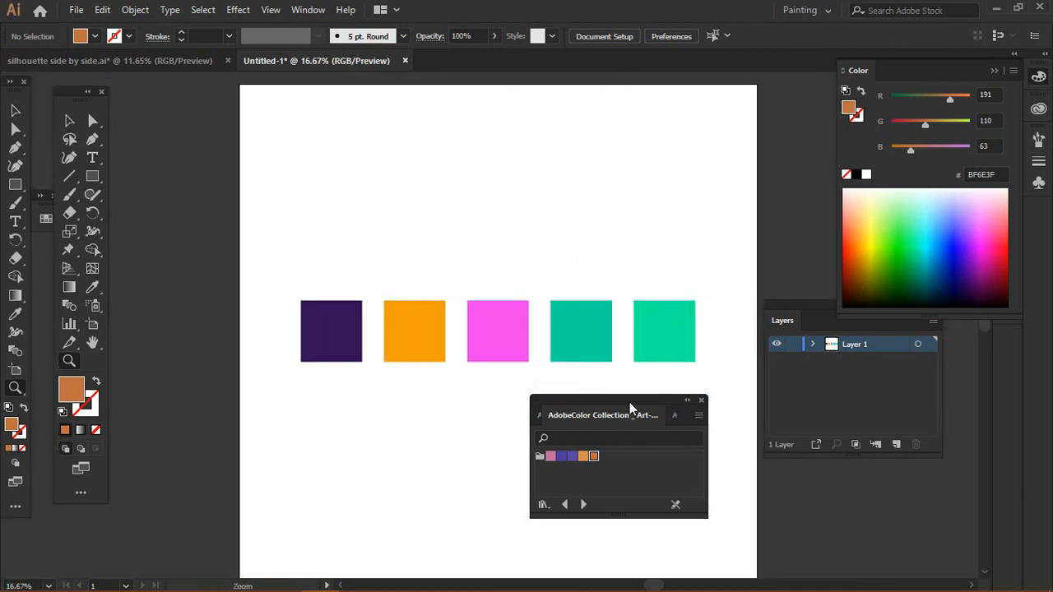
Step: Dock the swatch library panel beneath the Layers panel and shorten the Layers panel
drag(629, 402, 870, 431)
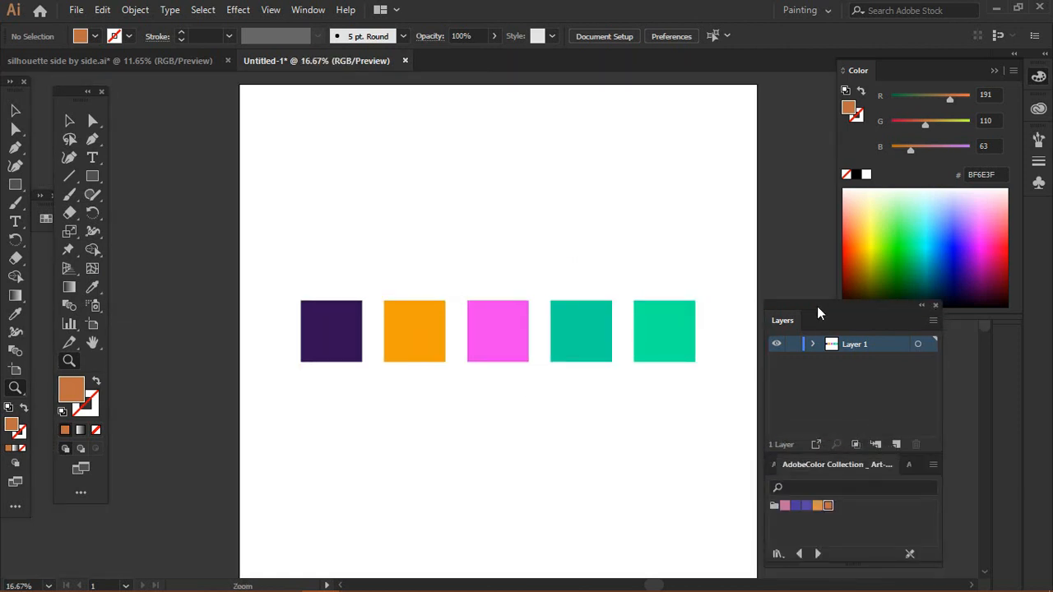
drag(817, 306, 819, 261)
click(69, 121)
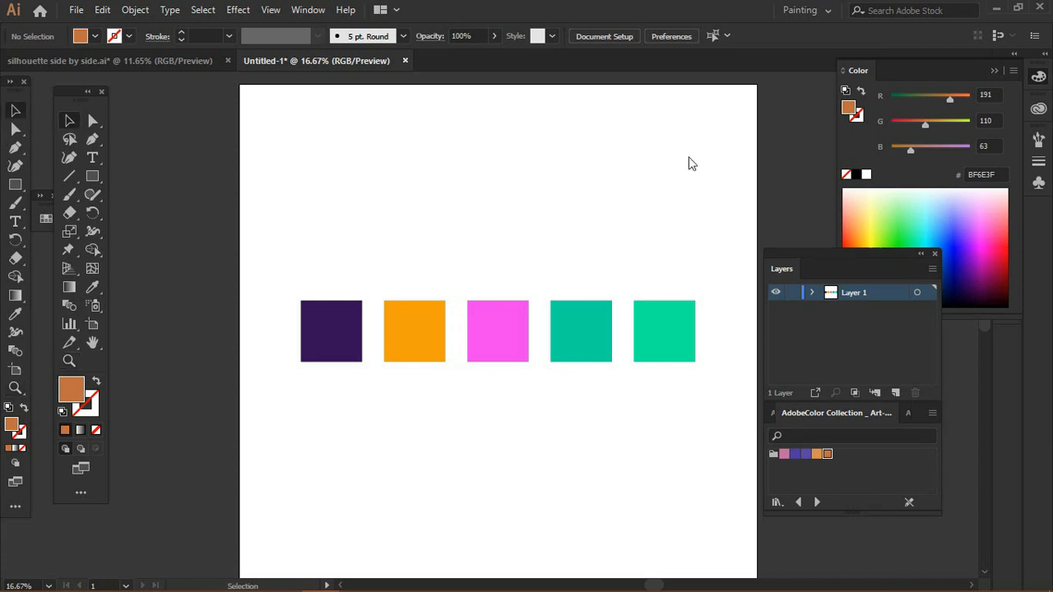
Step: Apply Complement to the current fill colour from the Color panel options
click(874, 73)
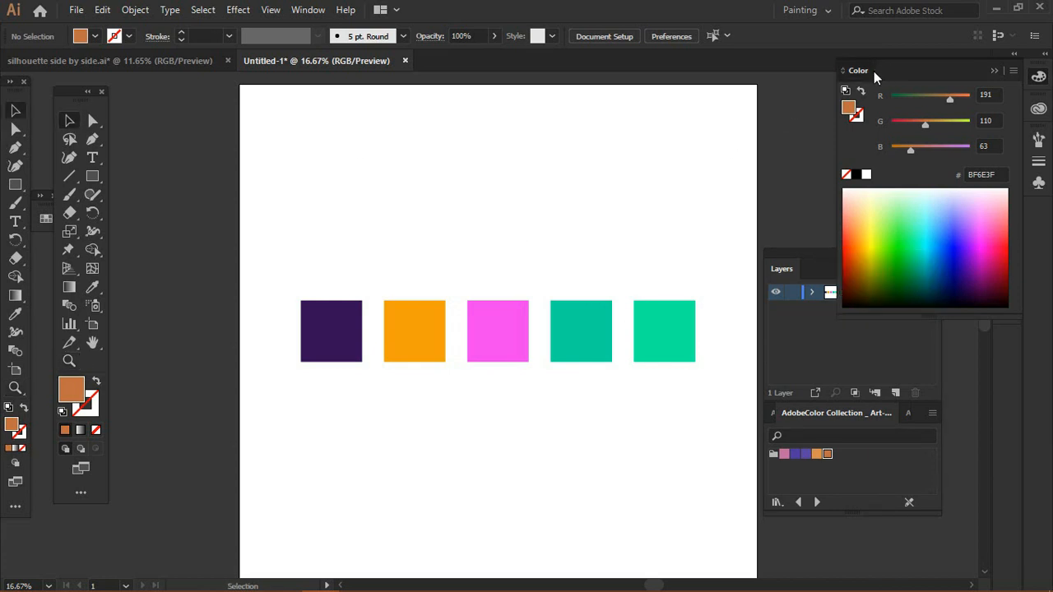
click(1040, 79)
click(1013, 73)
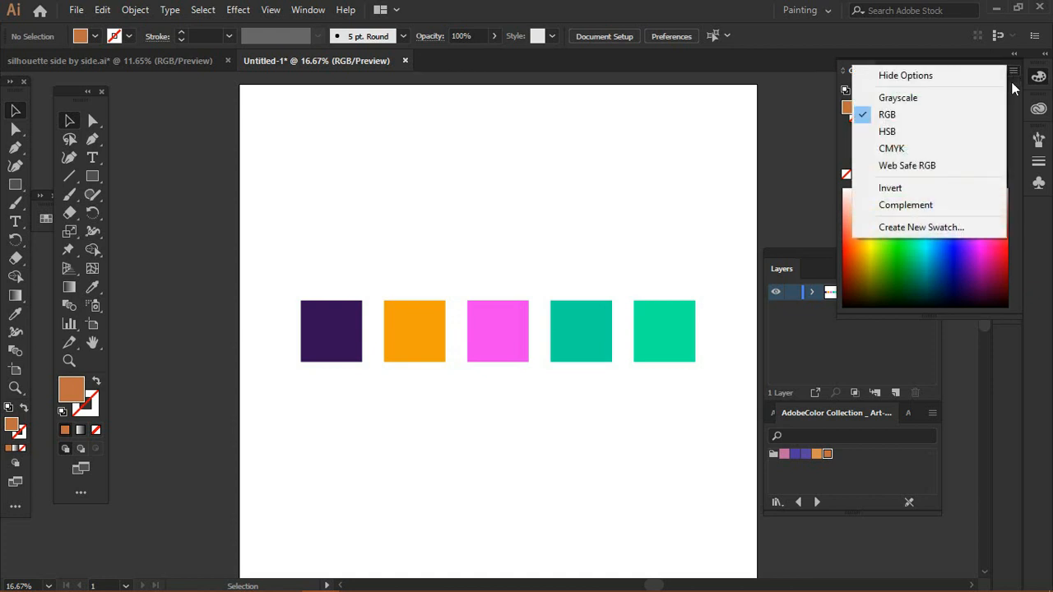
click(963, 203)
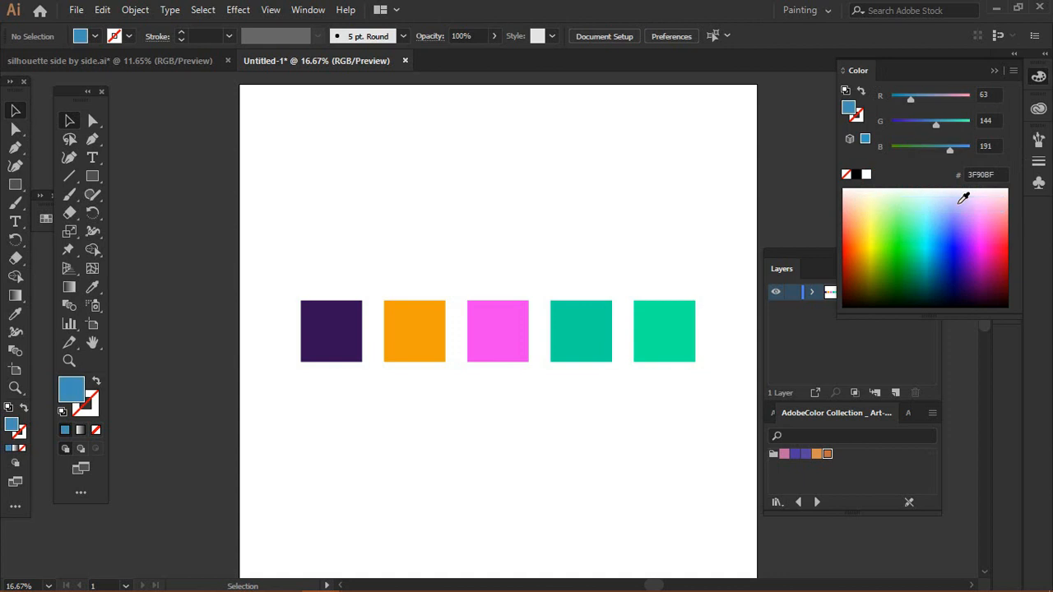
Step: Apply Complement to the fills of the first two lower squares, then undo both changes
click(334, 348)
click(1013, 71)
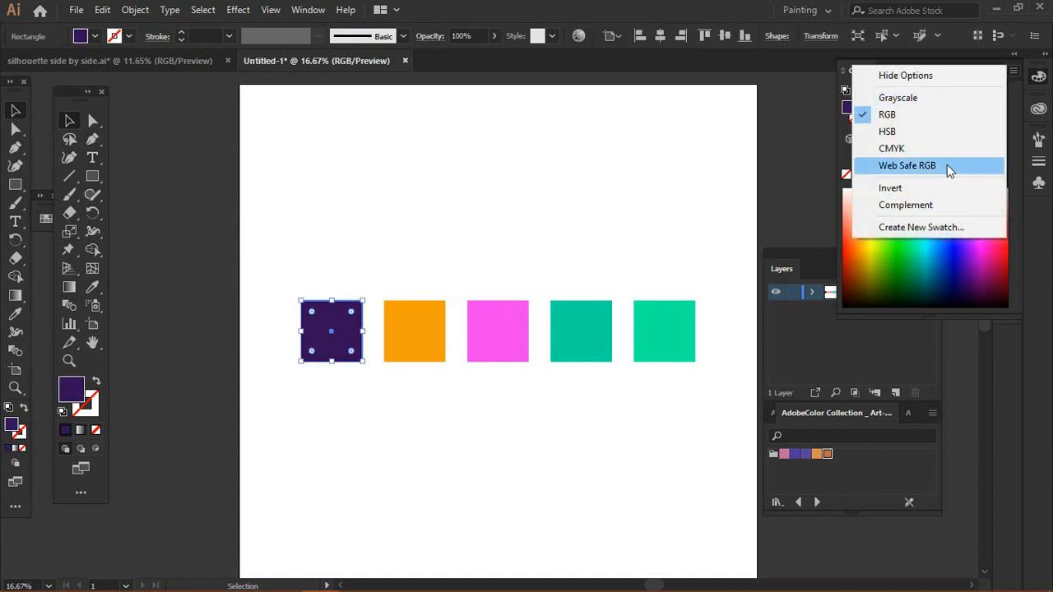
click(924, 203)
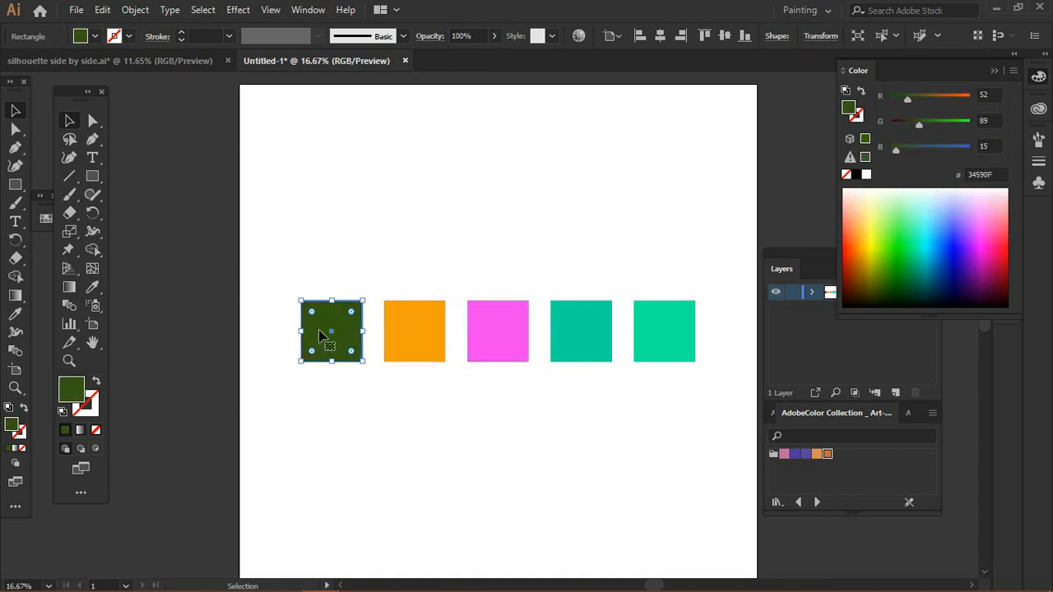
click(415, 333)
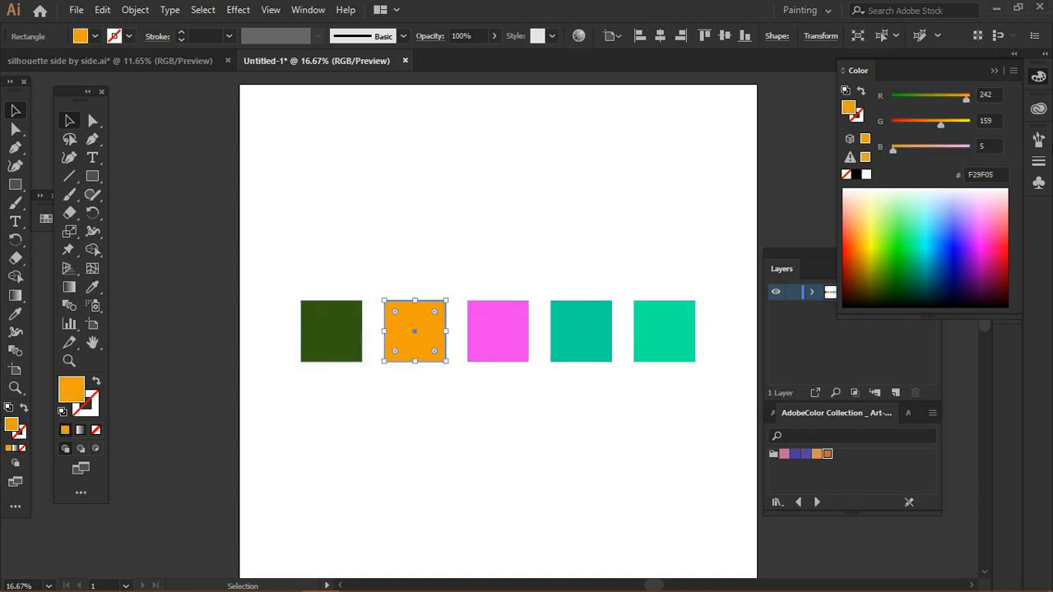
click(1013, 71)
click(944, 207)
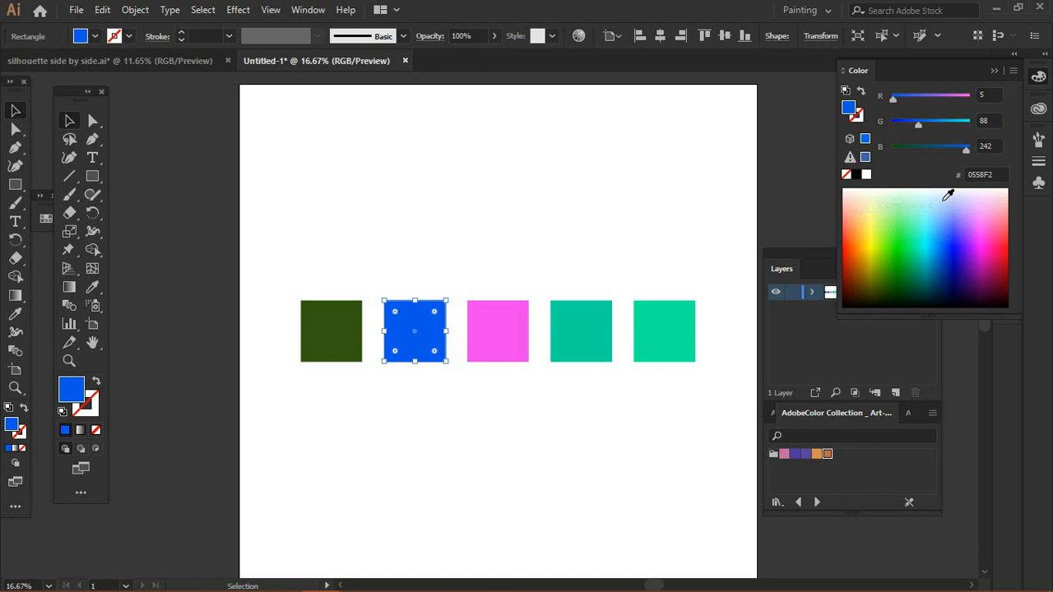
click(688, 275)
key(ctrl+z)
key(ctrl+z)
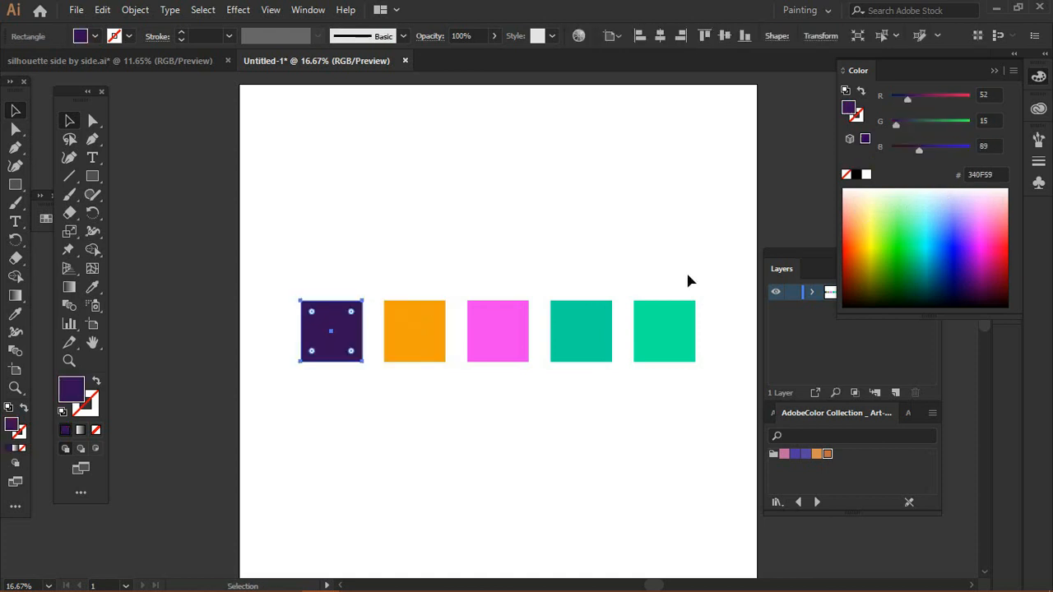
Step: Draw a small square near the artboard's top-left corner with the Rectangle tool
click(124, 209)
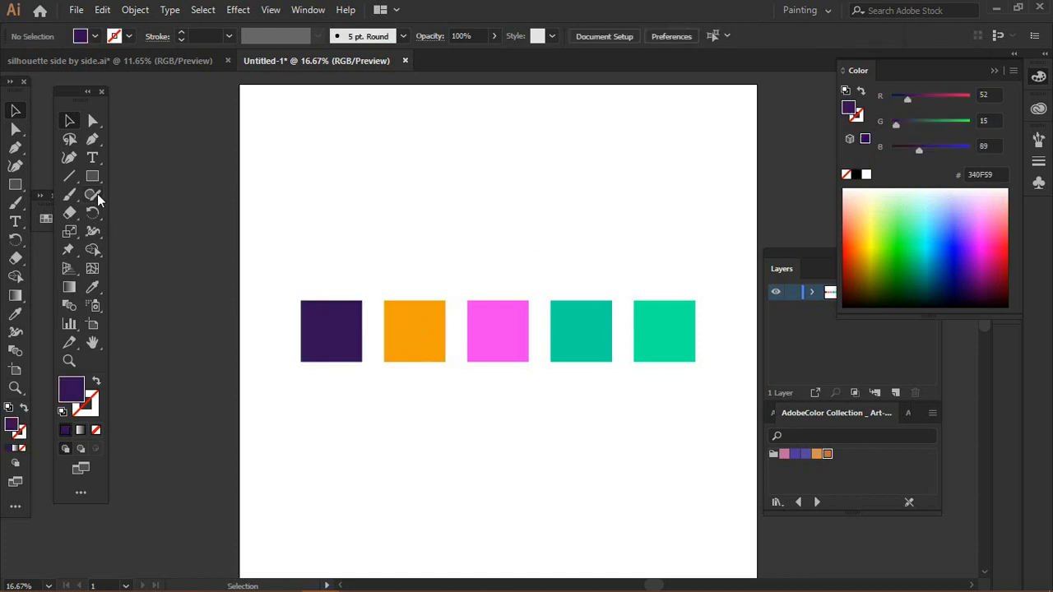
key(m)
drag(302, 134, 356, 188)
key(v)
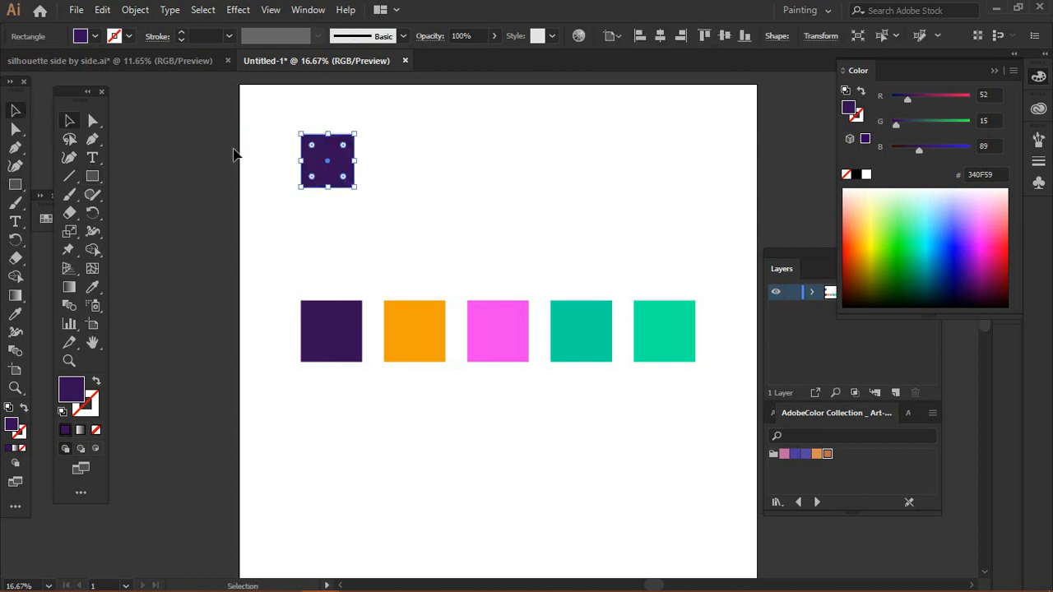
Step: Give the new square a green fill picked from the Color spectrum
drag(927, 232, 919, 238)
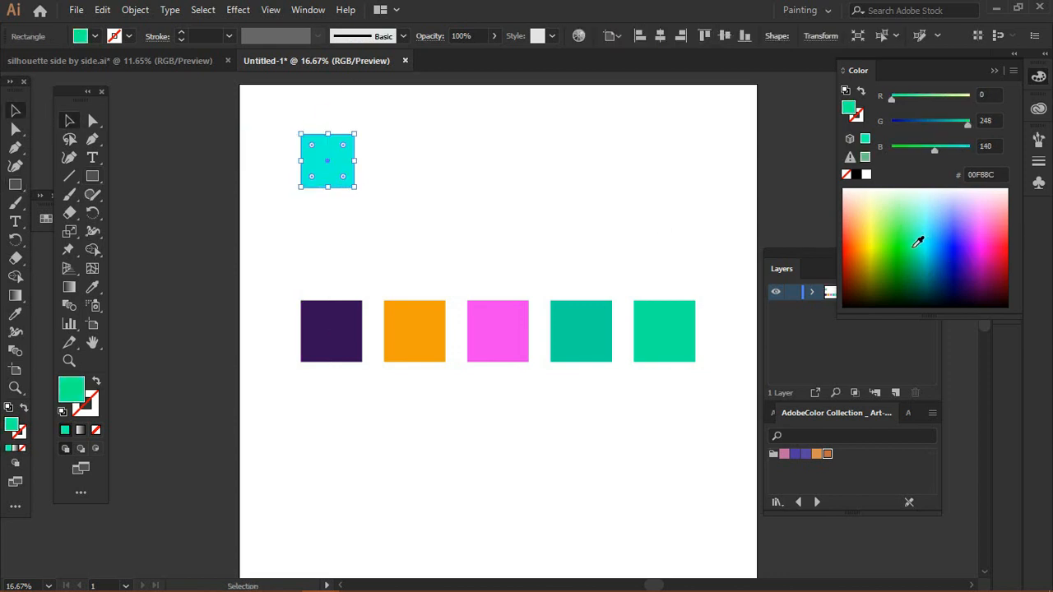
click(72, 125)
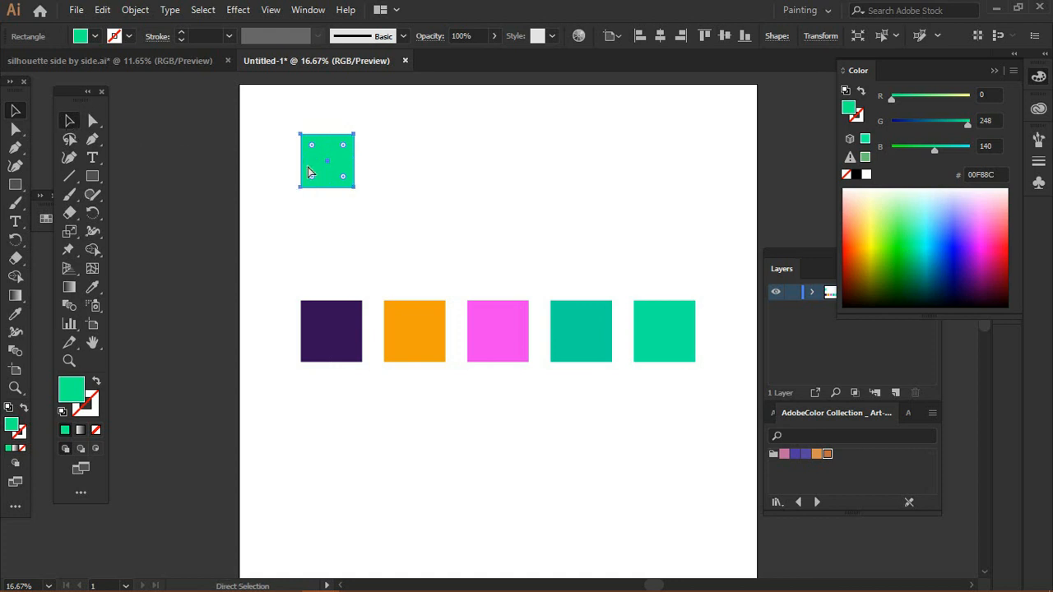
key(v)
Step: Duplicate the square to its right and give the copy a mustard fill from the spectrum
drag(331, 174, 399, 174)
key(ctrl+z)
drag(335, 165, 397, 173)
click(866, 256)
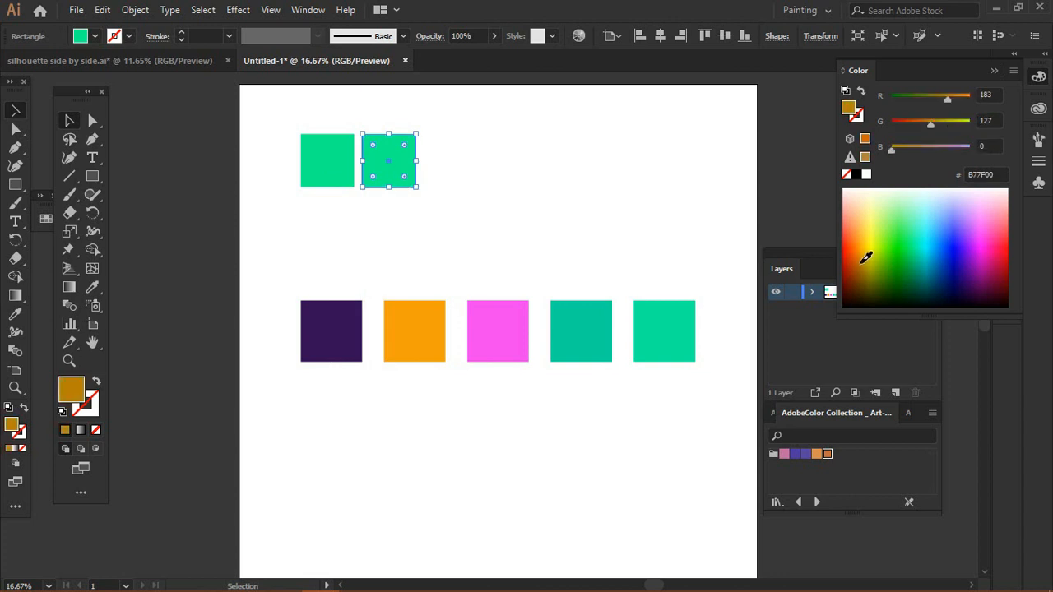
Step: Copy the square across to form a row of five and recolour the copies purple and olive from the spectrum
mouse_move(390, 170)
mouse_down()
mouse_move(527, 162)
mouse_move(583, 174)
mouse_up()
click(968, 254)
click(881, 277)
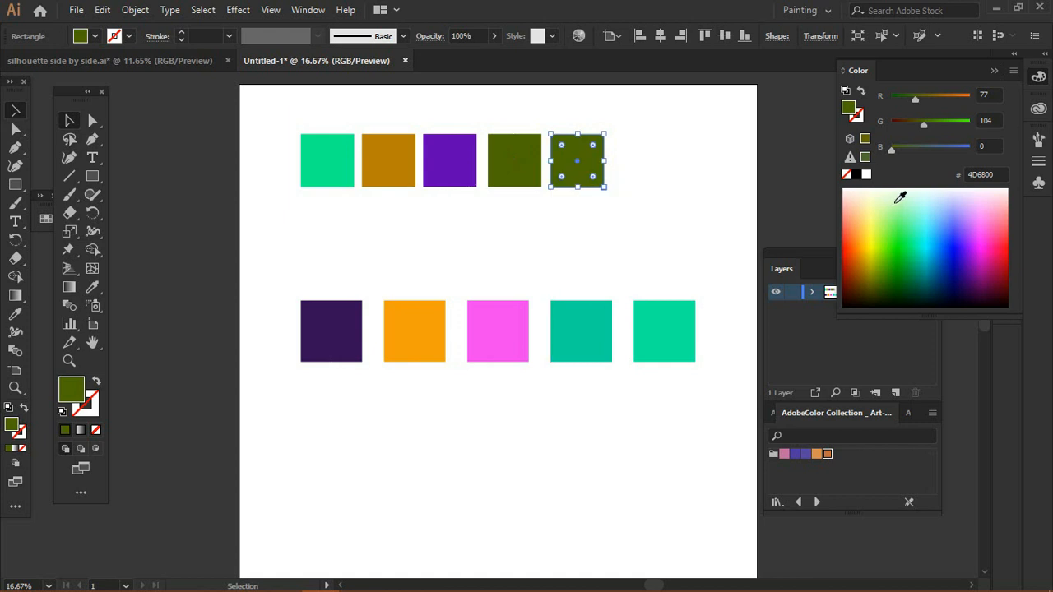
Step: Set the fifth new square's fill to pink from the Color spectrum
click(894, 203)
click(893, 204)
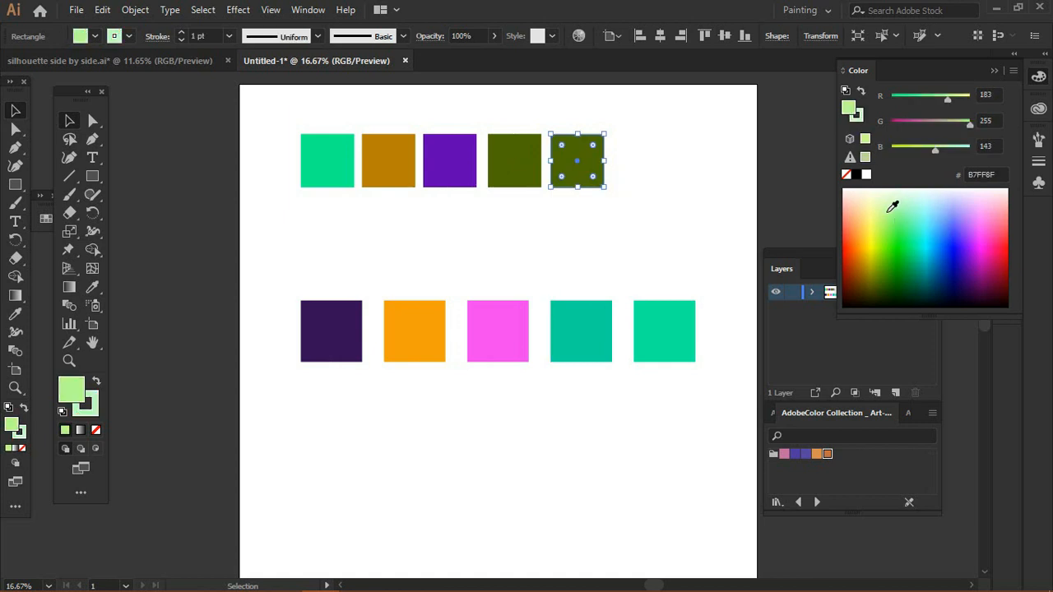
click(995, 222)
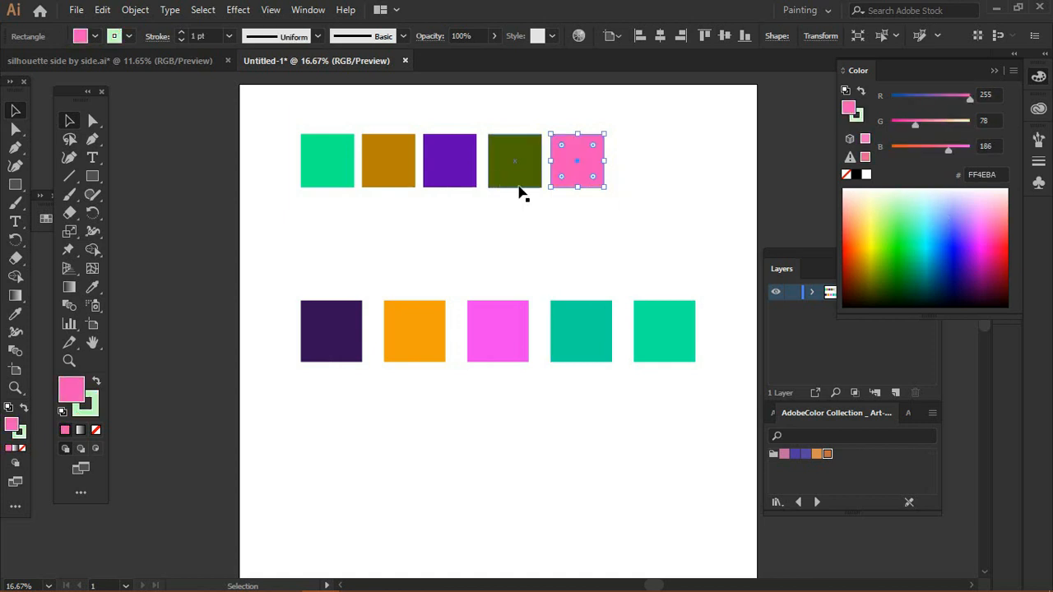
Step: Select the new row of five squares and move it to sit centred above the lower row
click(630, 125)
drag(630, 125, 266, 188)
click(276, 194)
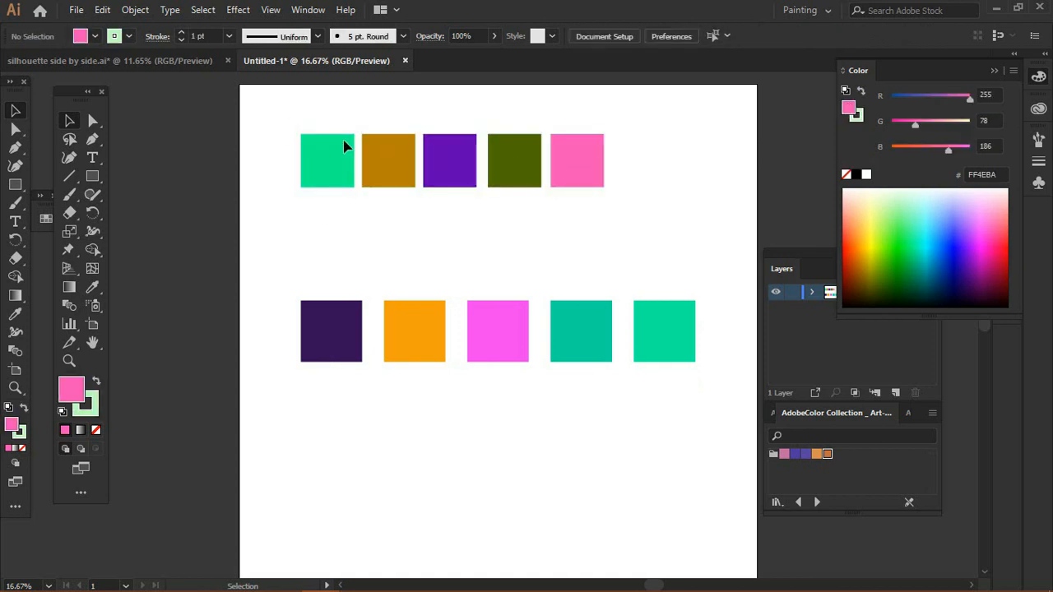
drag(279, 113, 502, 178)
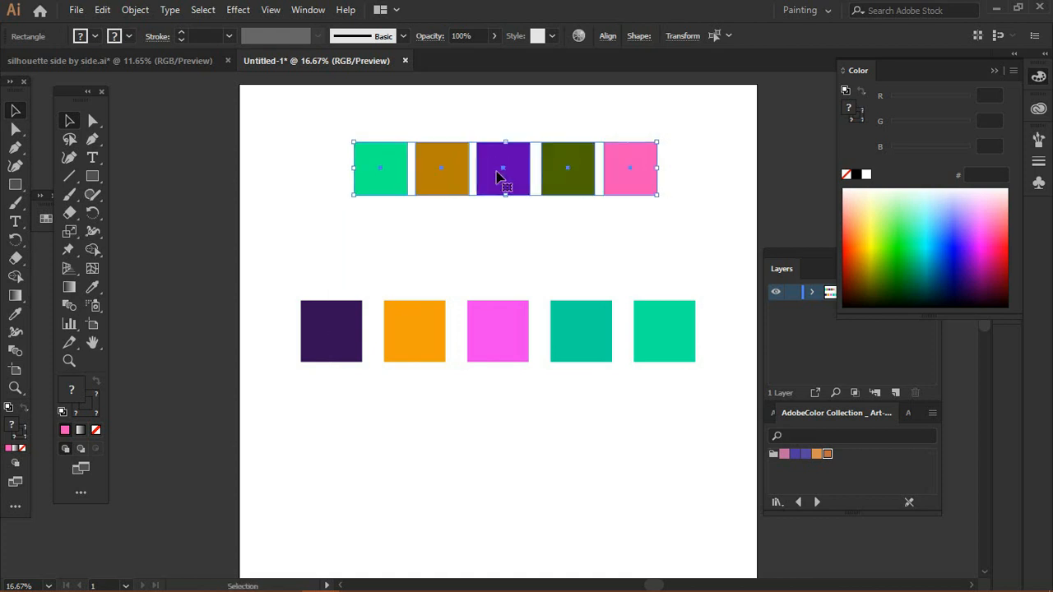
click(367, 201)
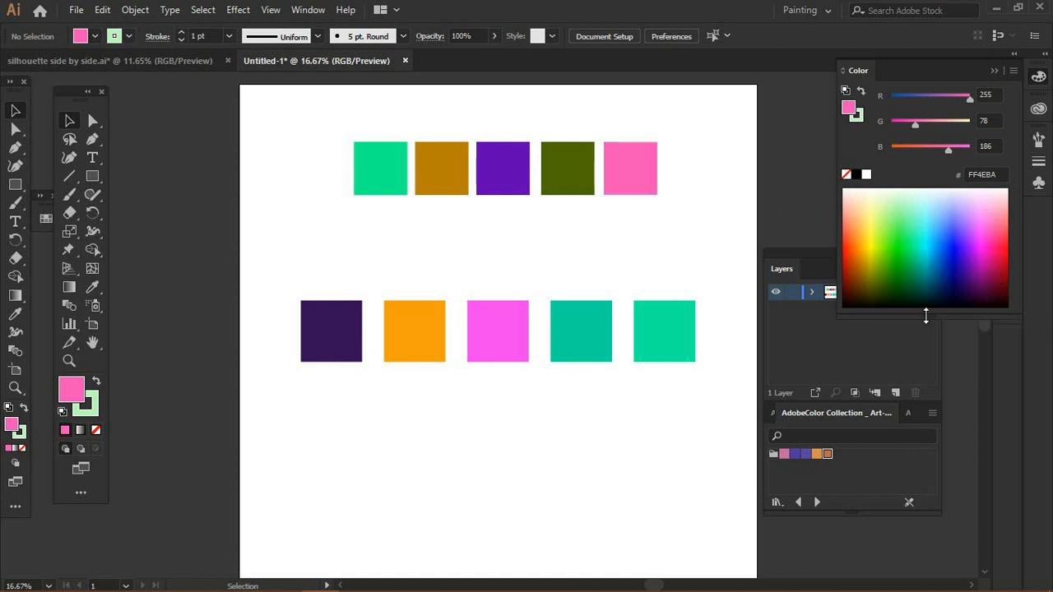
Step: Enlarge the Color panel's spectrum and set the first top square's fill to a brighter green
drag(926, 317, 928, 419)
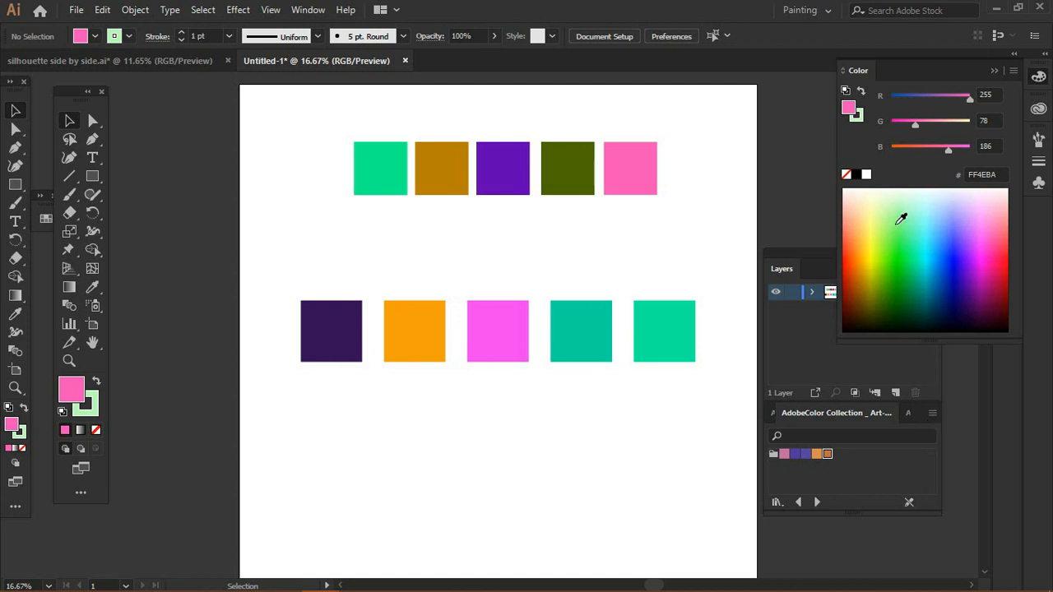
click(376, 169)
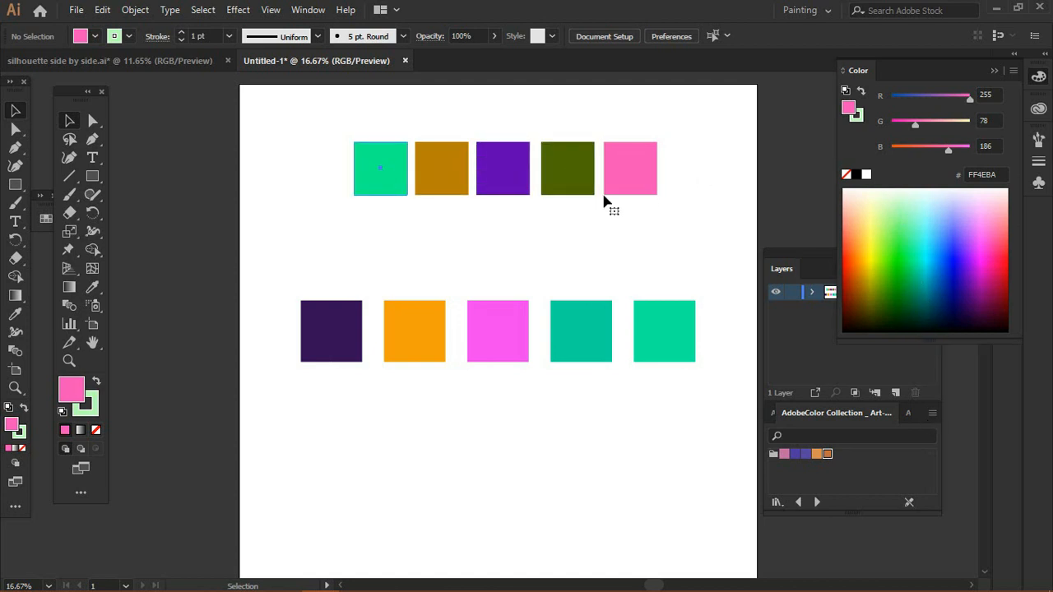
click(905, 258)
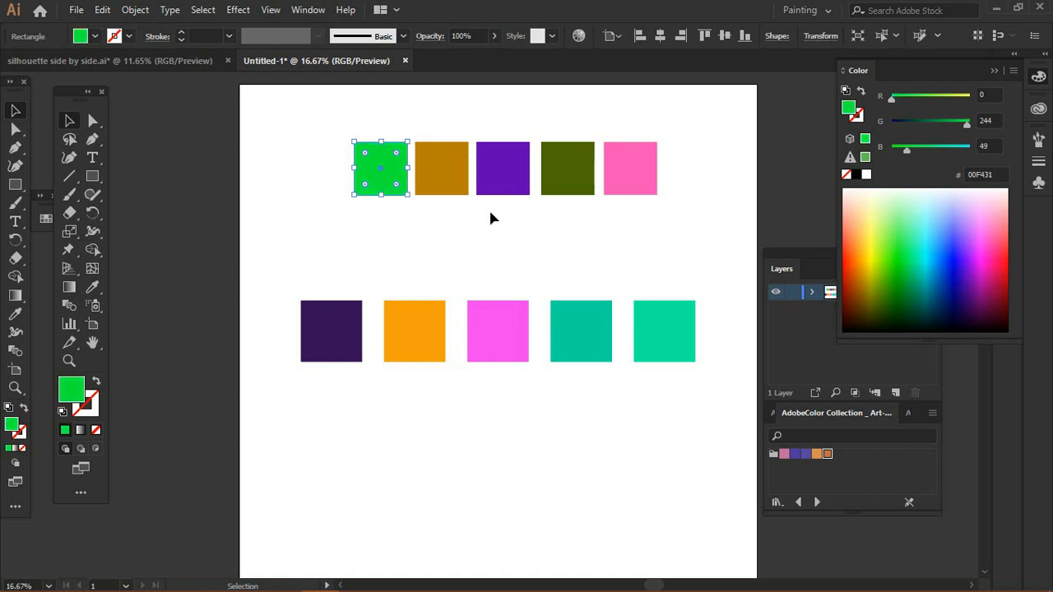
Step: Recolour the second top square a darker green by picking from the Color spectrum
click(434, 174)
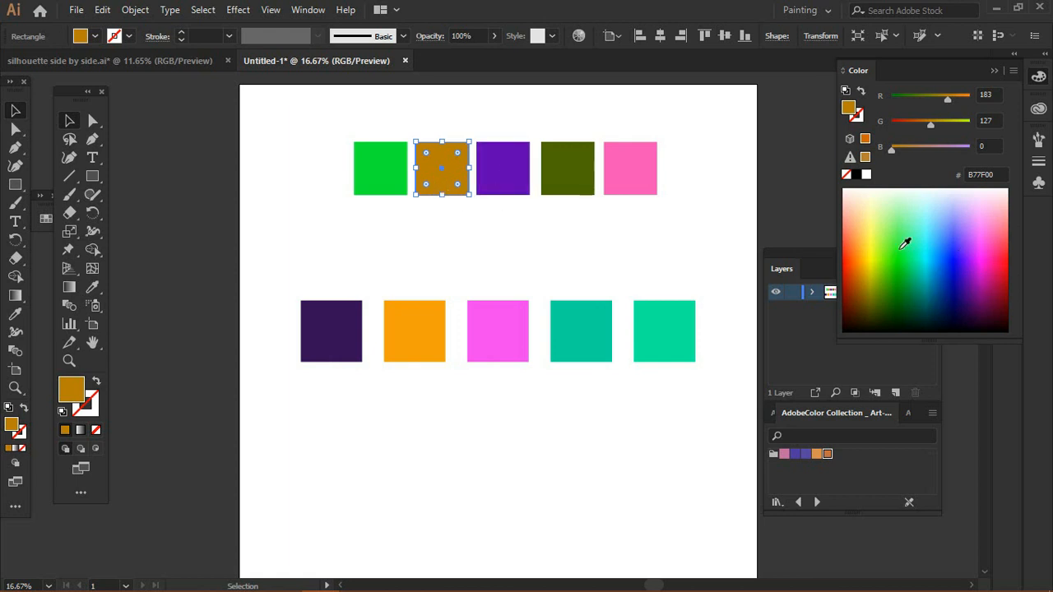
click(907, 254)
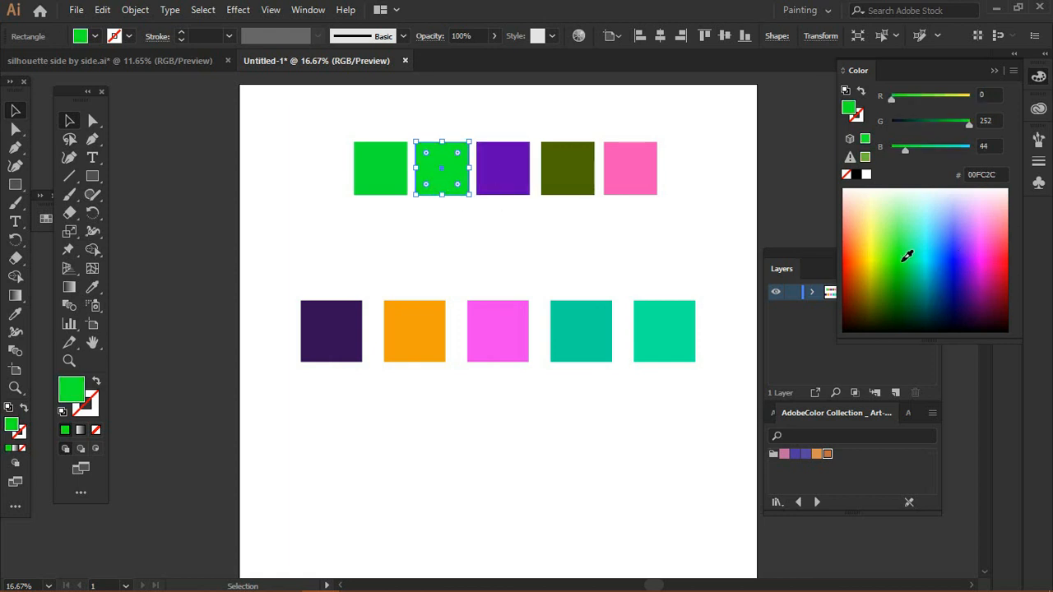
drag(907, 254, 906, 268)
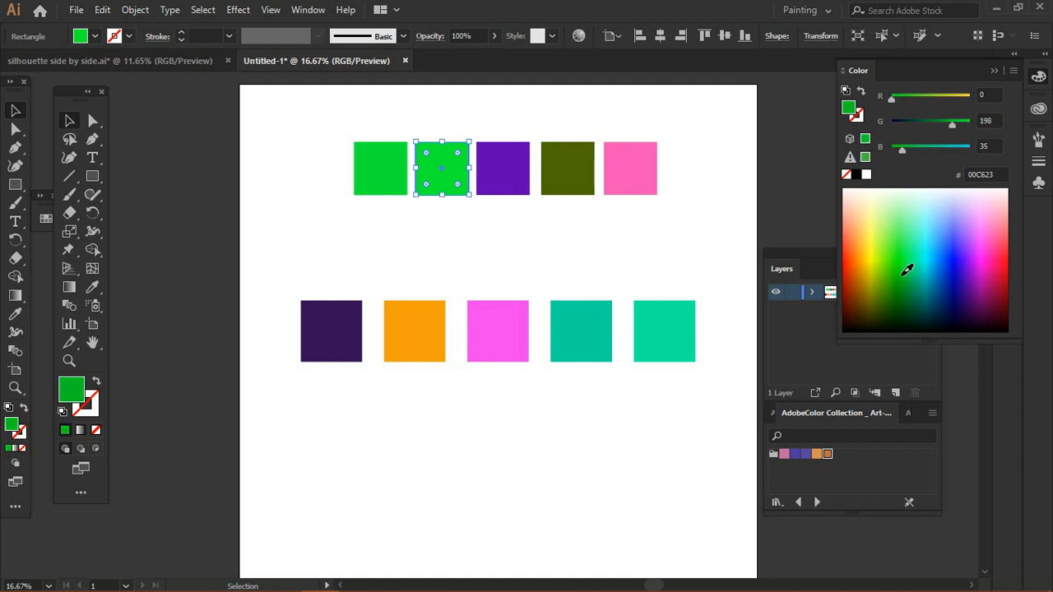
drag(906, 269, 883, 273)
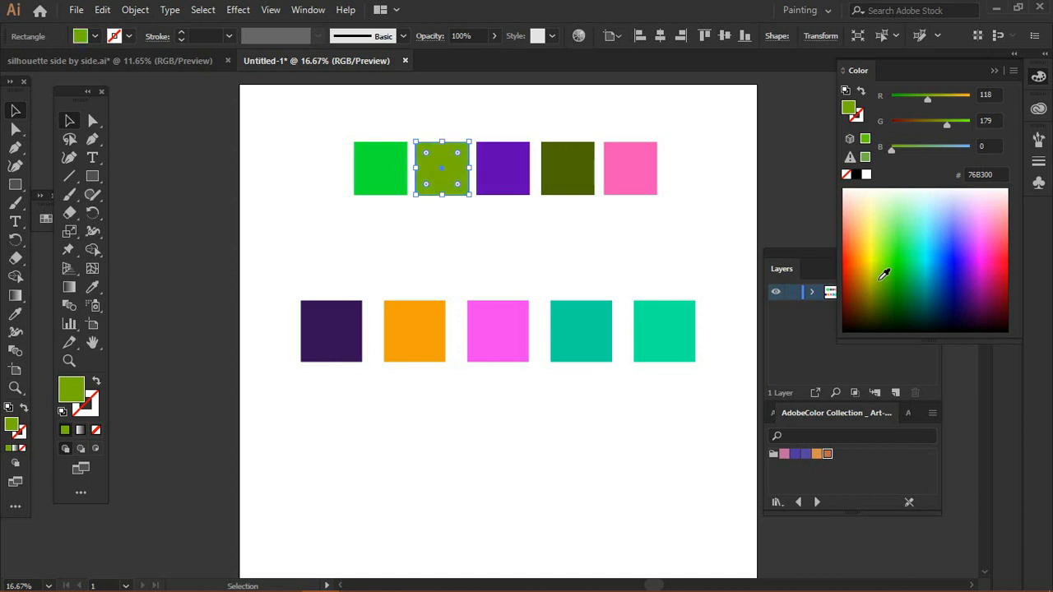
drag(880, 274, 893, 271)
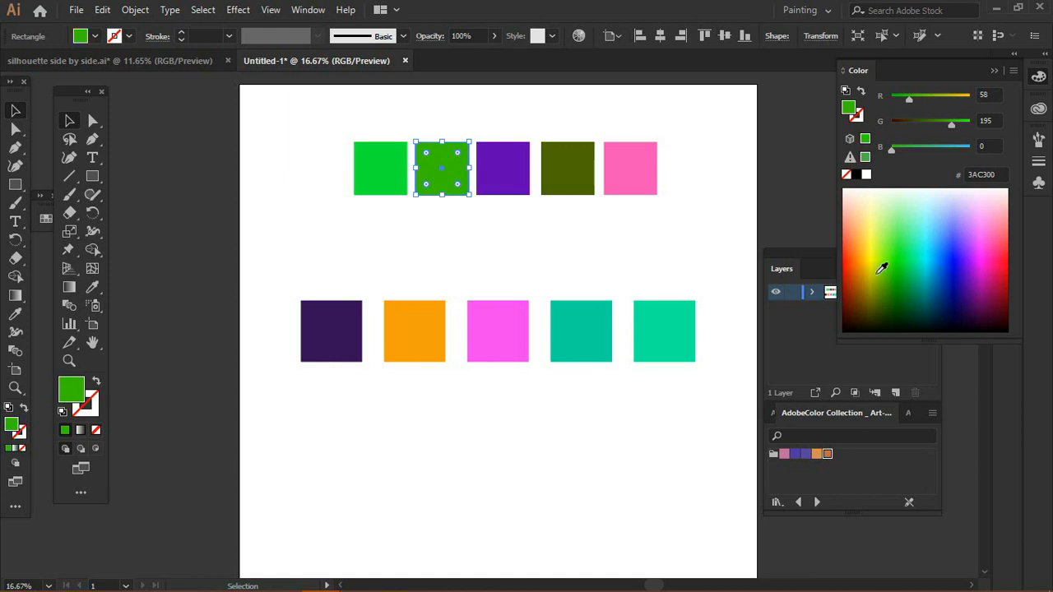
click(687, 240)
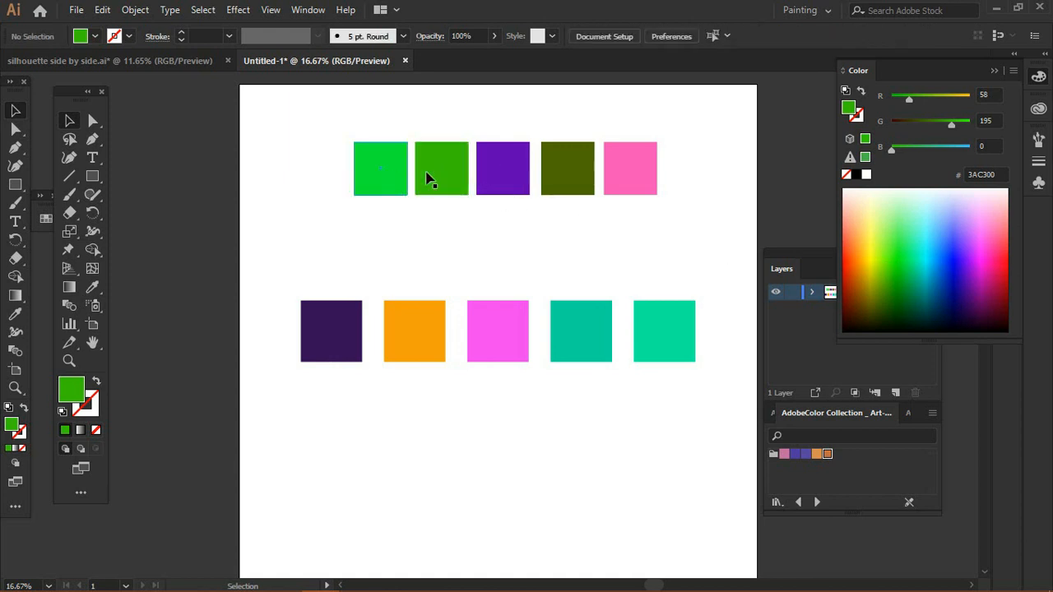
Step: Copy the first top square's fill onto the second top square with the Eyedropper
click(437, 173)
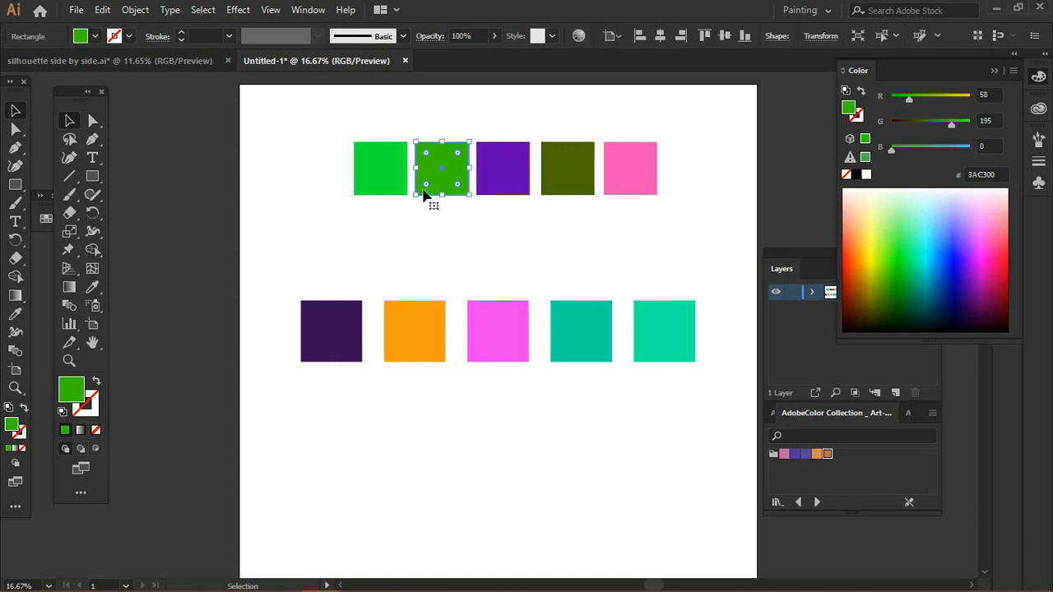
key(i)
click(396, 171)
click(476, 222)
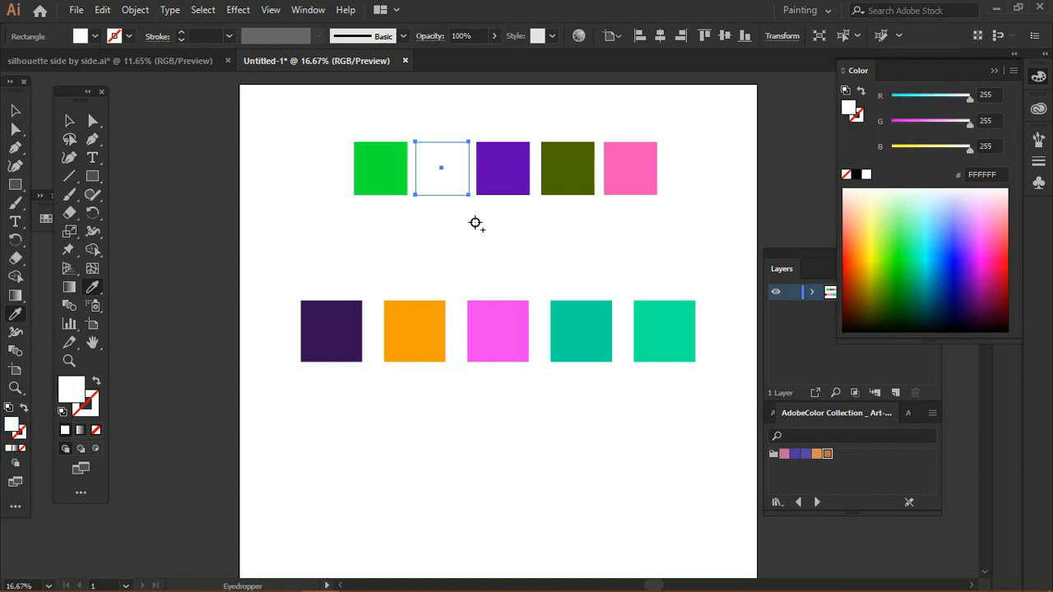
click(361, 171)
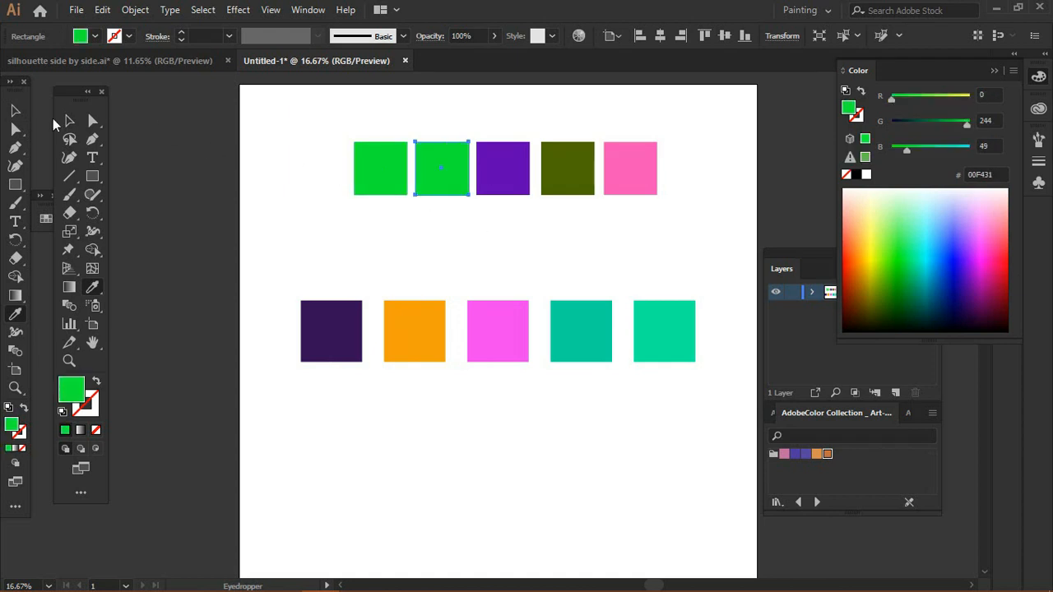
click(69, 120)
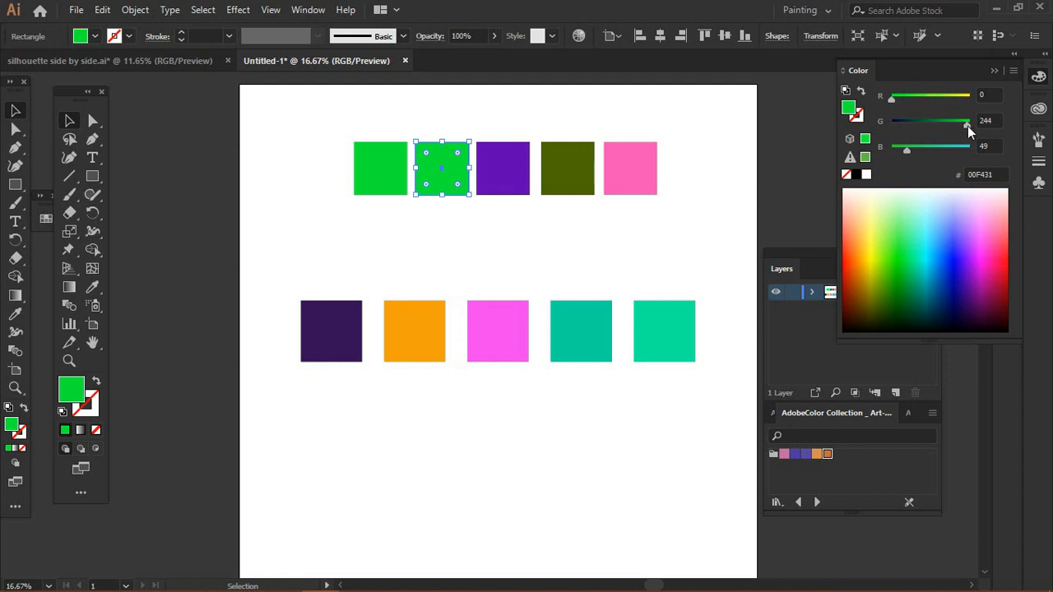
Step: Set the second top square's green value to 212 and red value to 60
drag(967, 126, 964, 132)
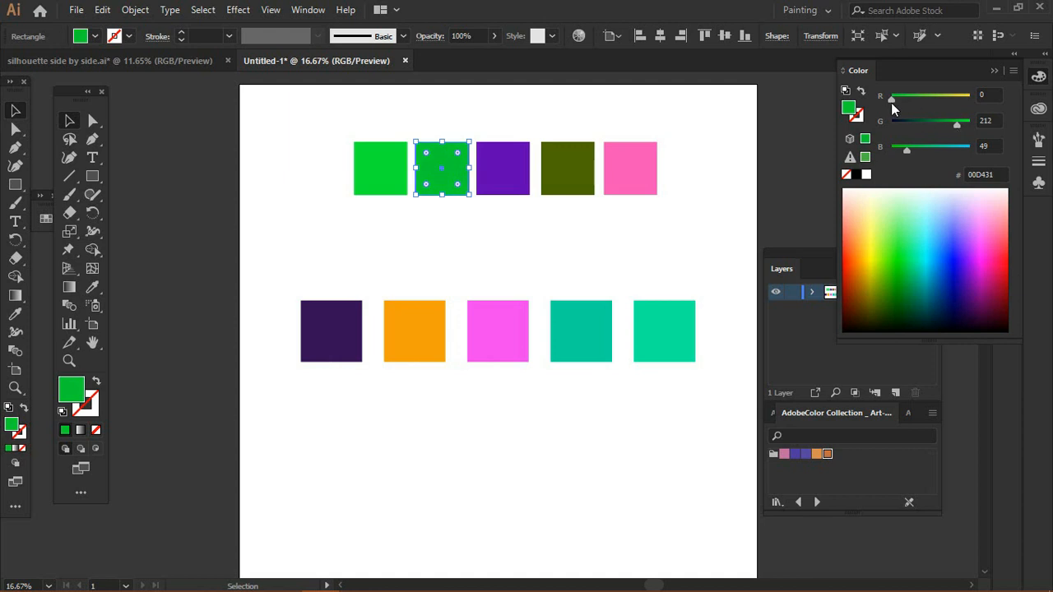
drag(891, 103, 909, 102)
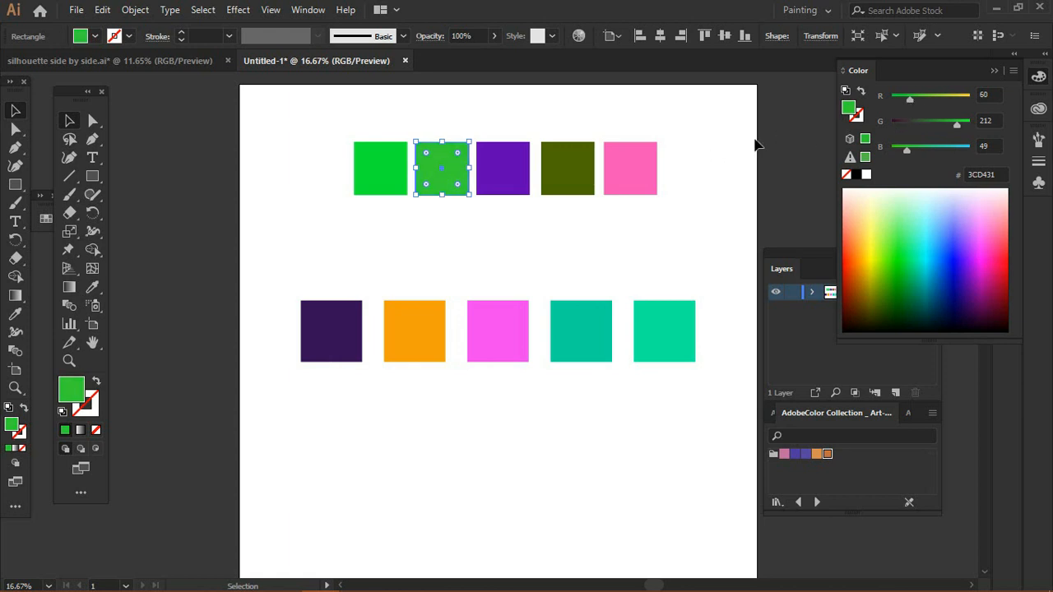
click(809, 127)
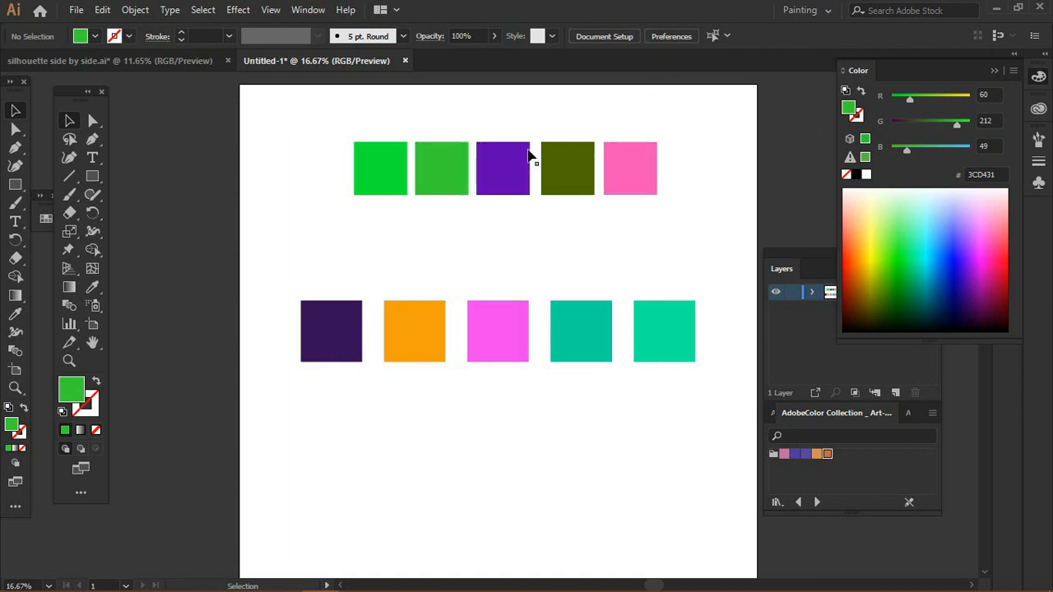
Step: Copy the first top square's fill onto the second top square again with the Eyedropper
click(431, 193)
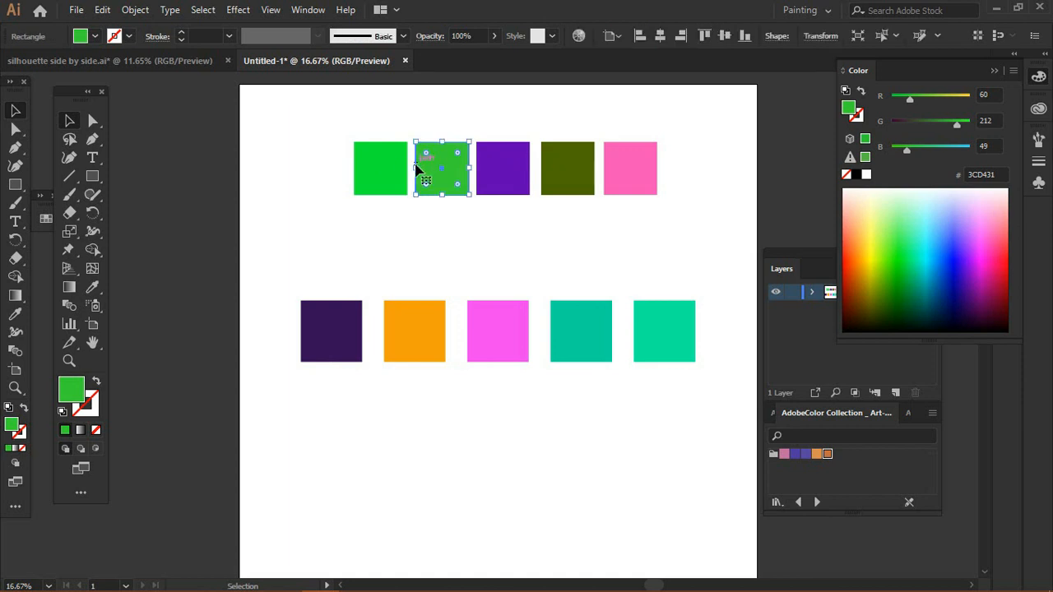
key(i)
click(395, 171)
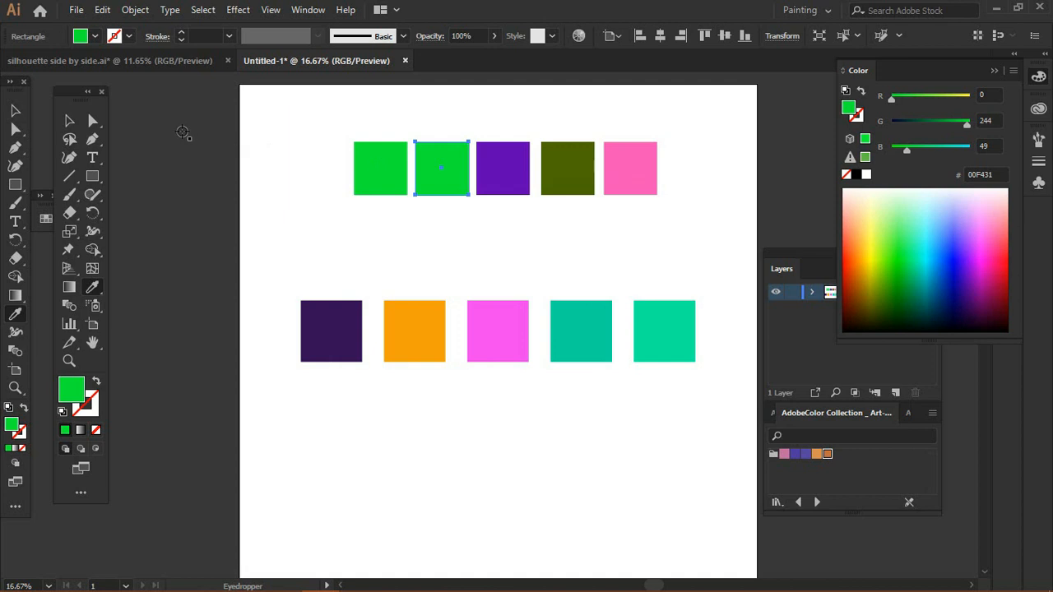
click(69, 121)
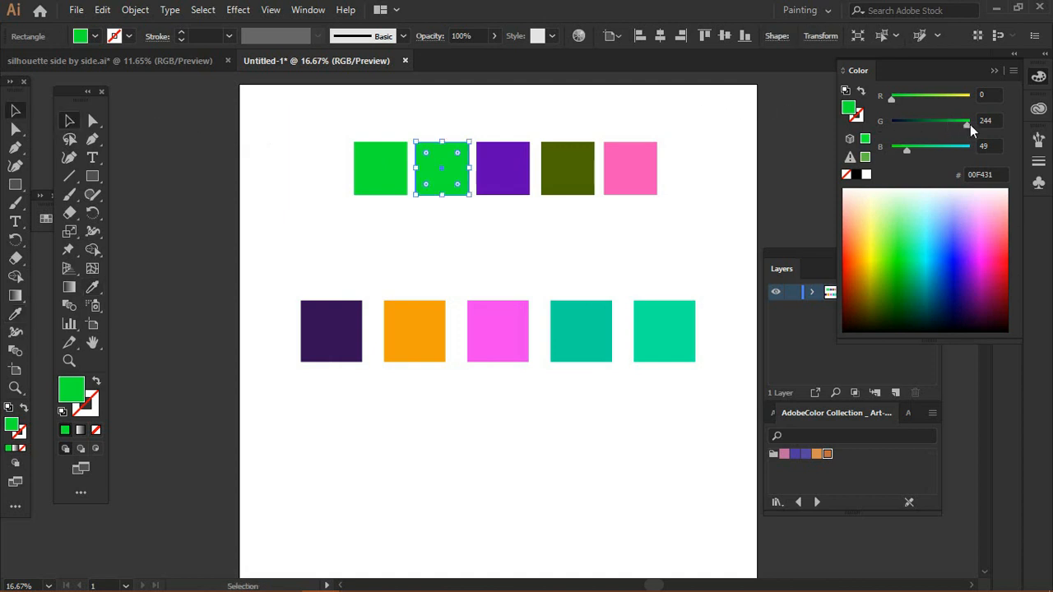
Step: Set the second top square's green value to 255 and blue value to 112
drag(969, 124, 977, 125)
drag(905, 150, 924, 150)
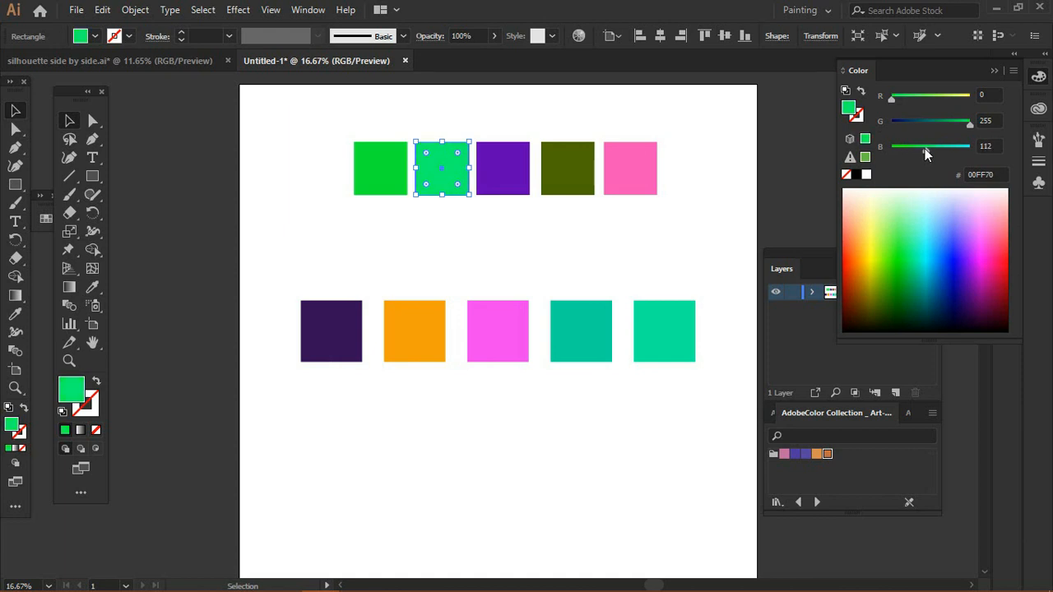
click(739, 144)
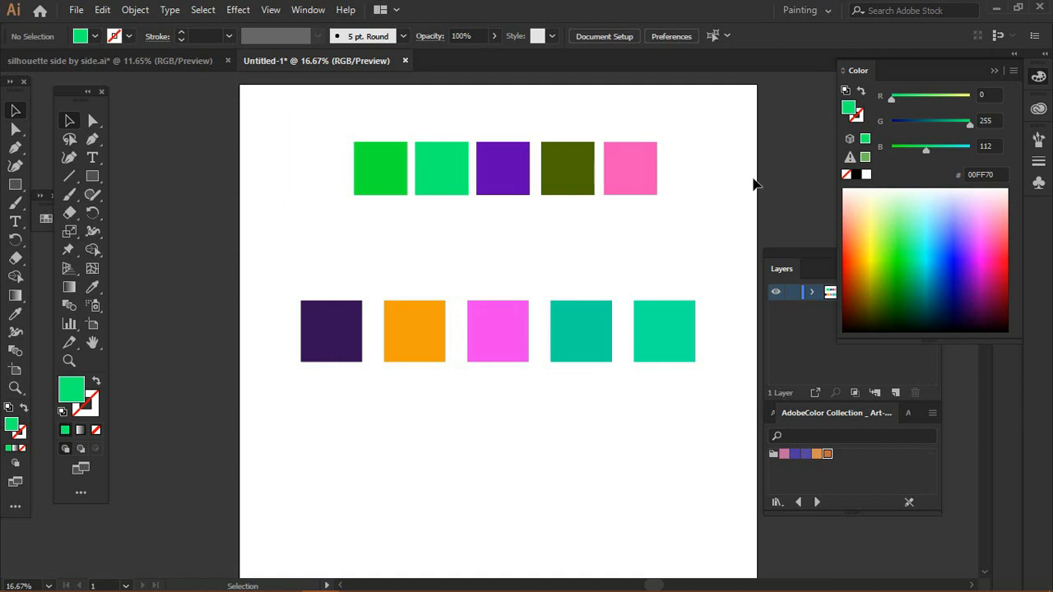
Step: Switch the Color panel to Grayscale mode and sample tones from the grayscale ramp
click(1013, 71)
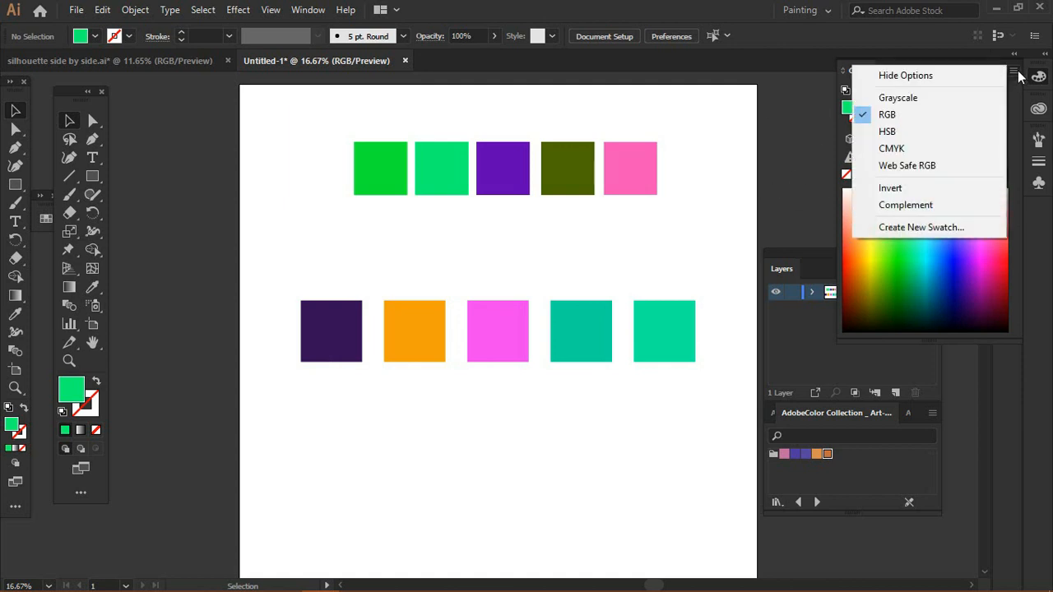
click(946, 99)
click(912, 242)
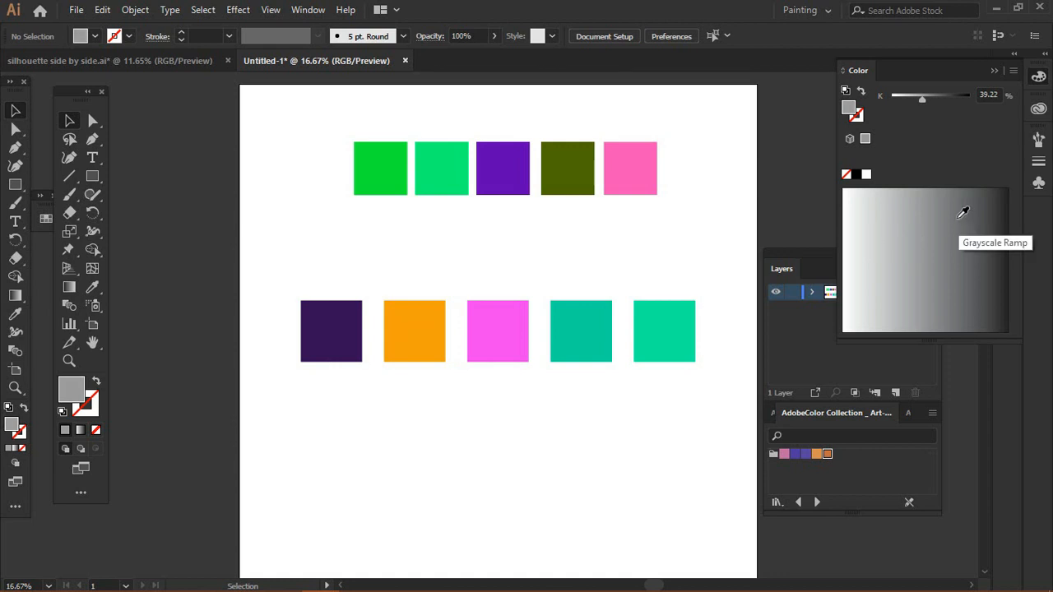
click(884, 202)
click(864, 252)
click(900, 285)
Step: Switch the Color panel to HSB mode and then to CMYK mode
click(1013, 70)
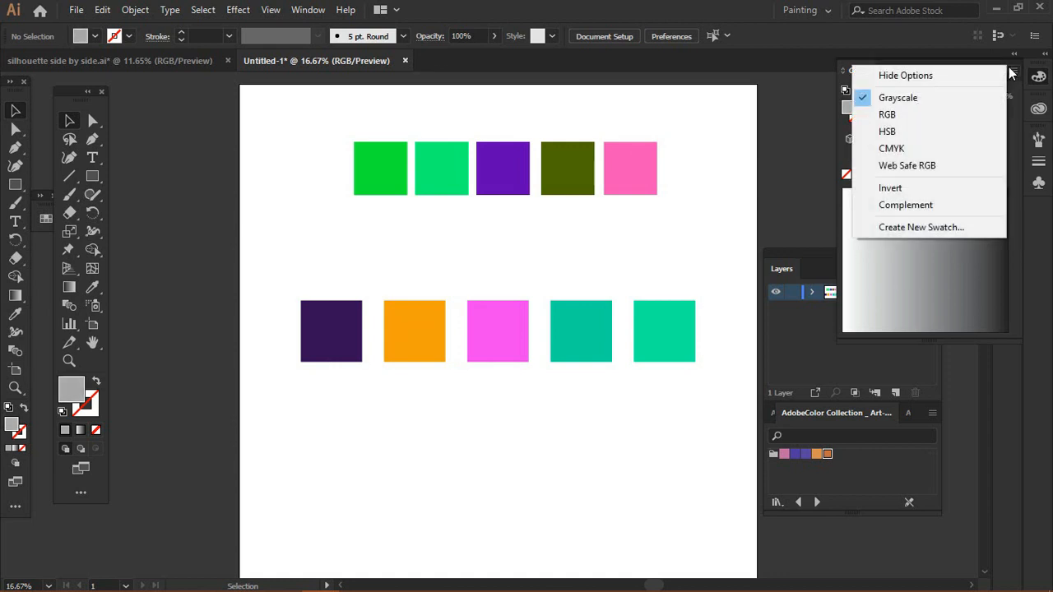
click(898, 133)
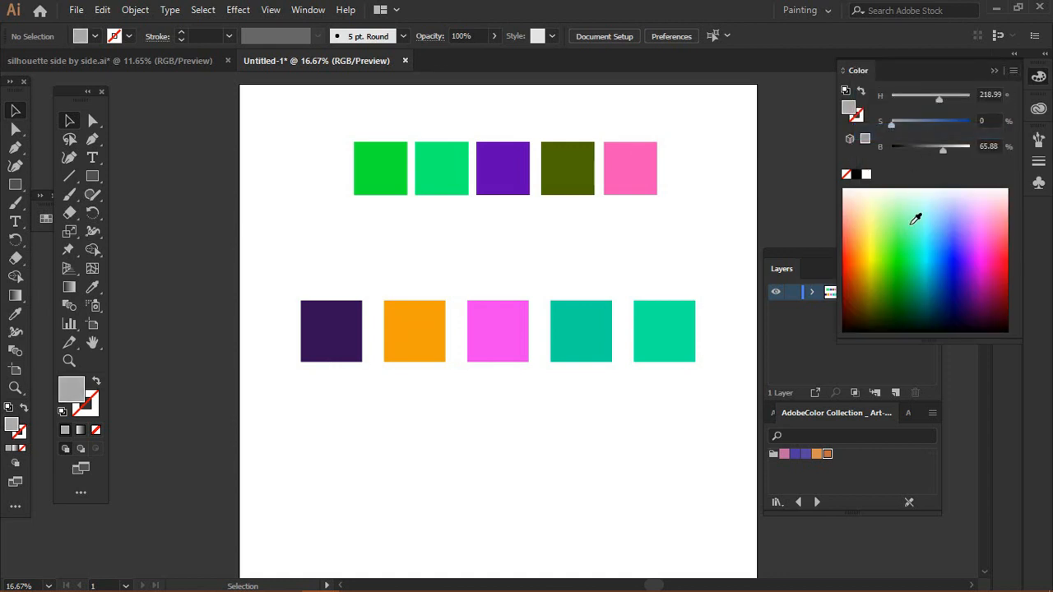
click(1013, 72)
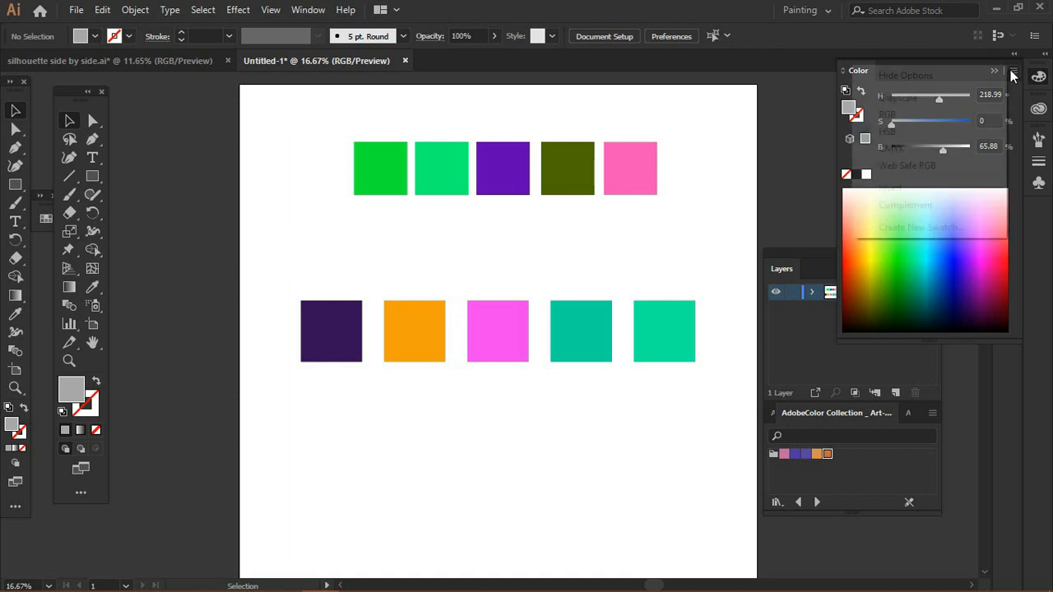
click(920, 151)
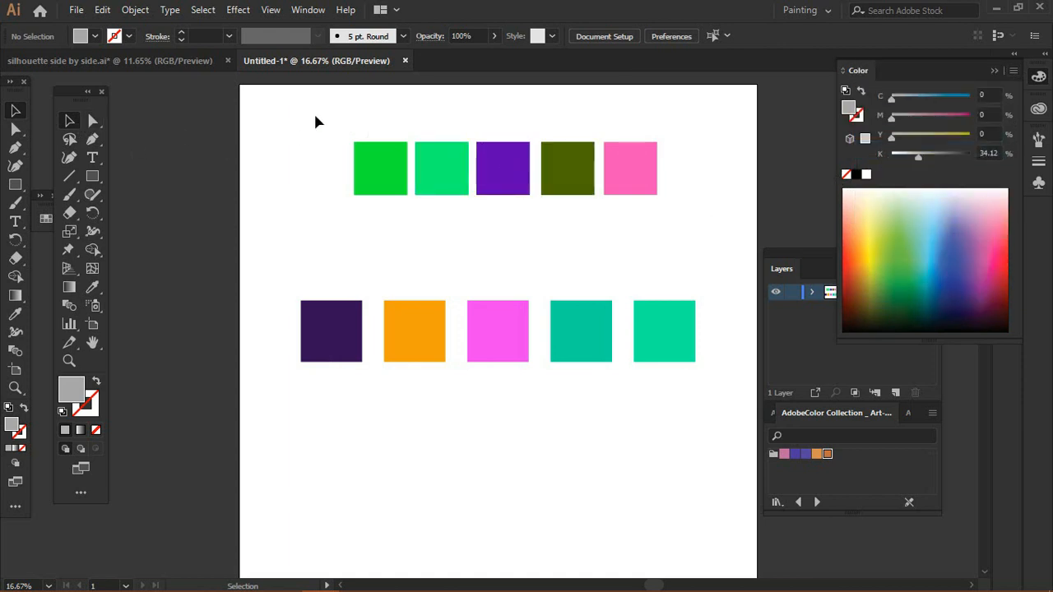
Step: Try recolouring the first two top squares yellow and soft green from the CMYK spectrum, then undo those changes
drag(315, 122, 413, 225)
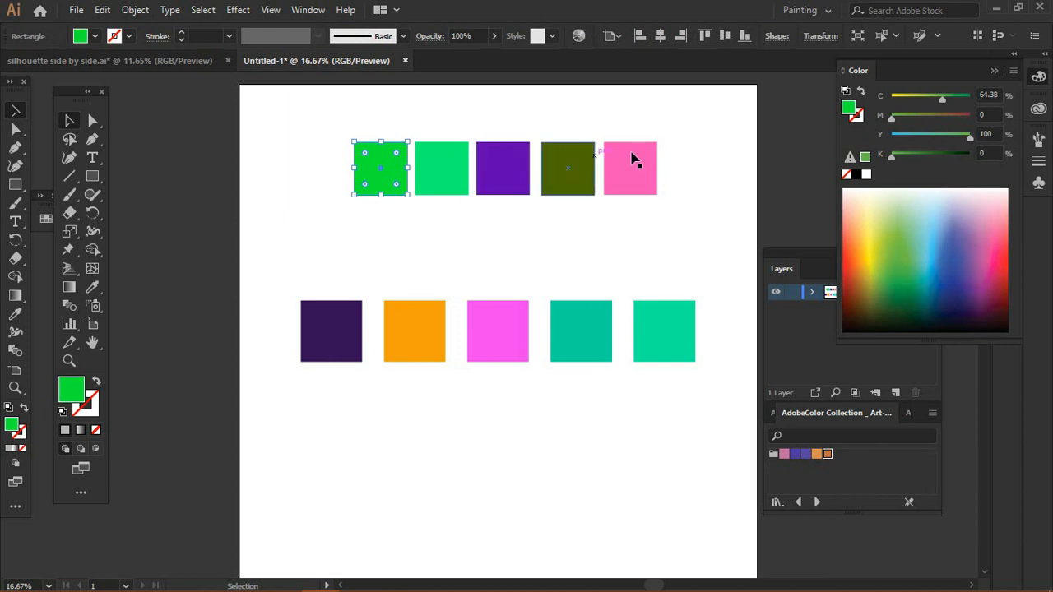
click(874, 246)
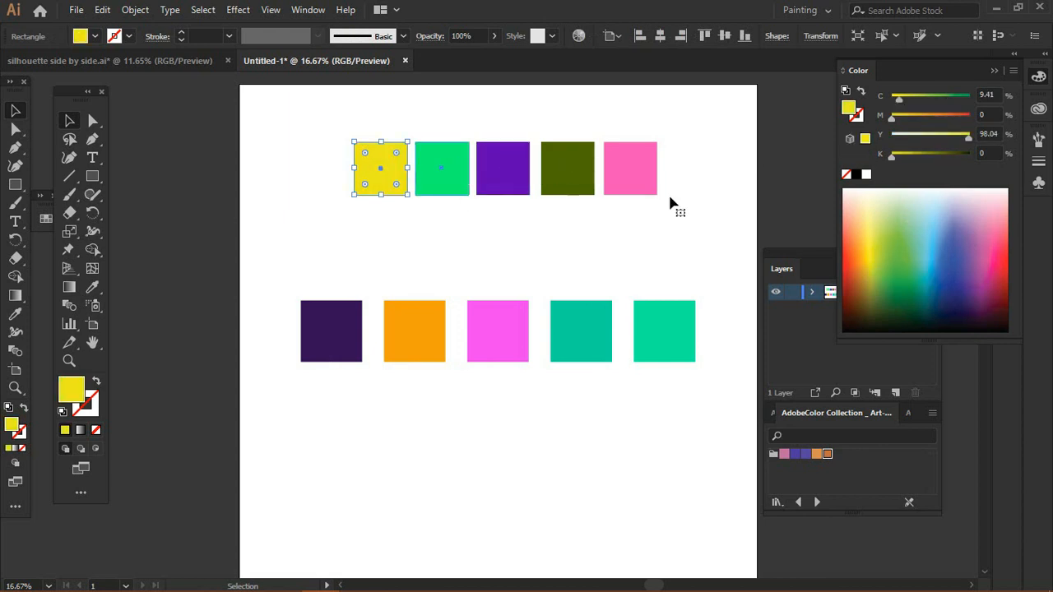
click(441, 169)
click(896, 240)
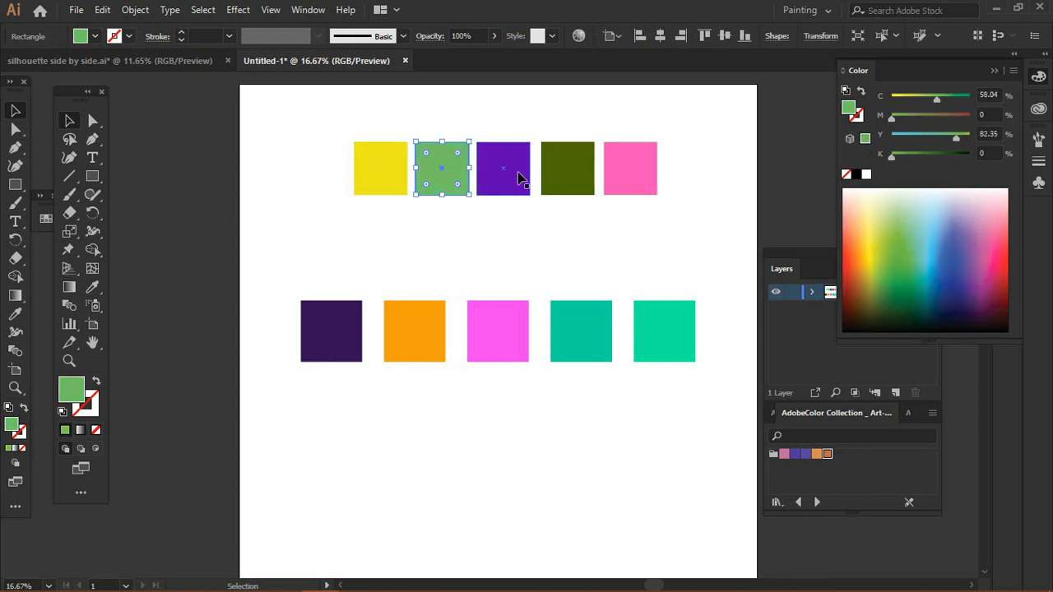
click(658, 253)
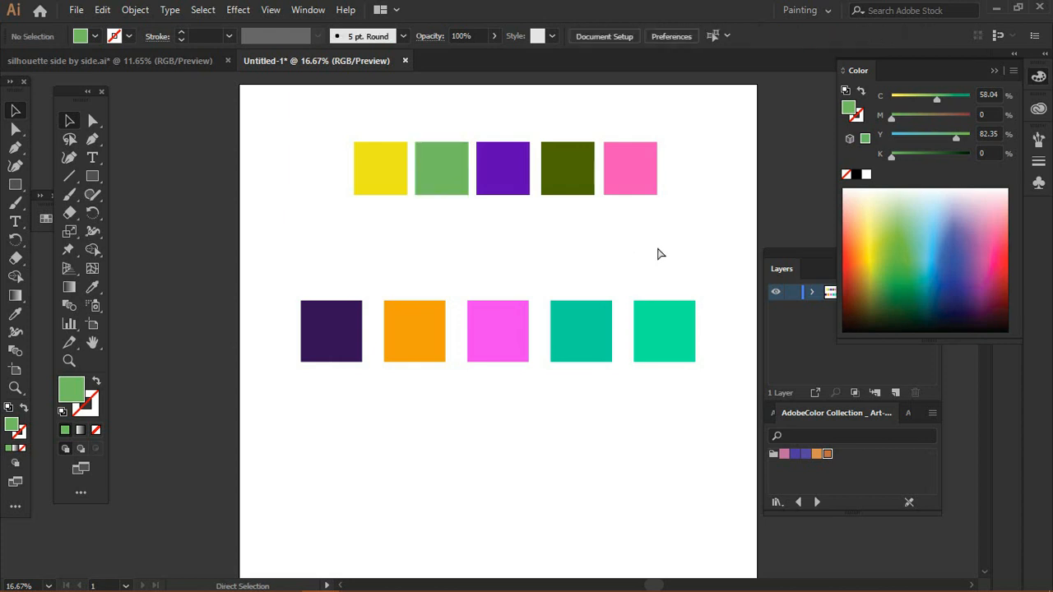
key(ctrl+z)
key(ctrl+z)
key(ctrl+z)
key(ctrl+z)
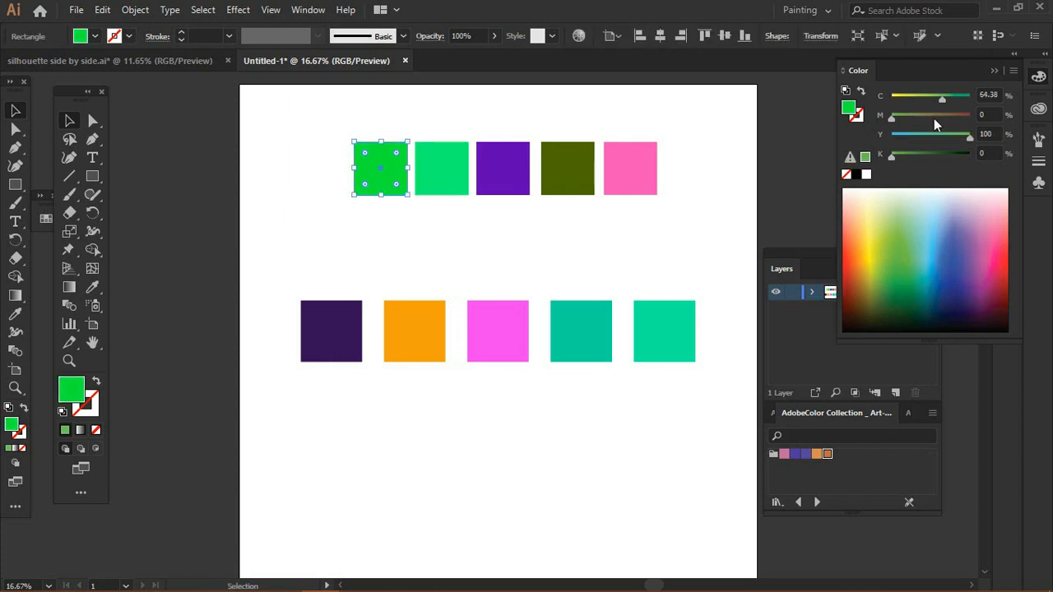
Step: Switch the Color panel back to RGB mode and select the whole top row of squares
click(1013, 71)
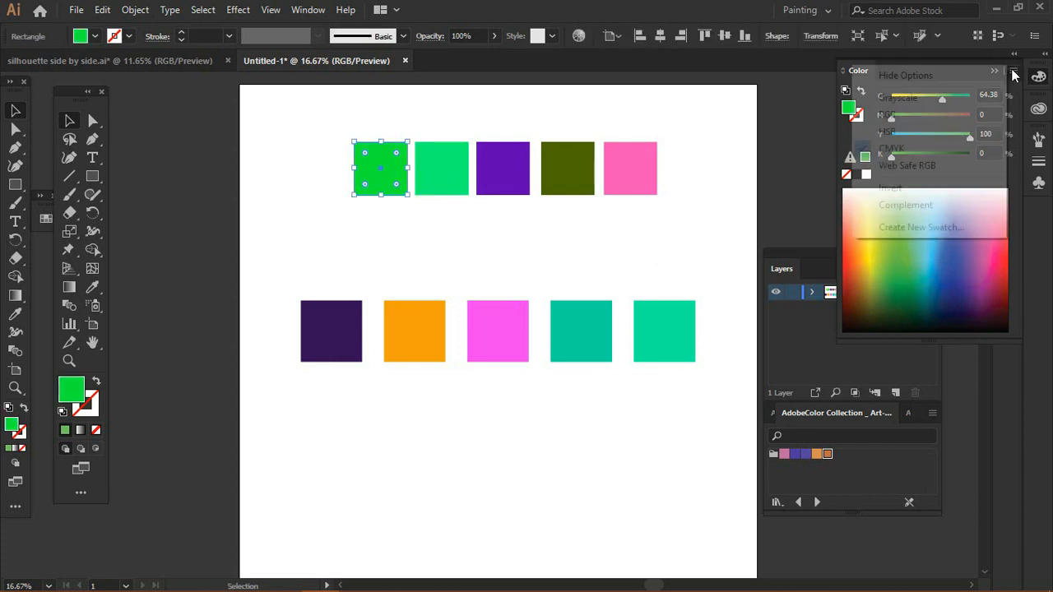
click(954, 115)
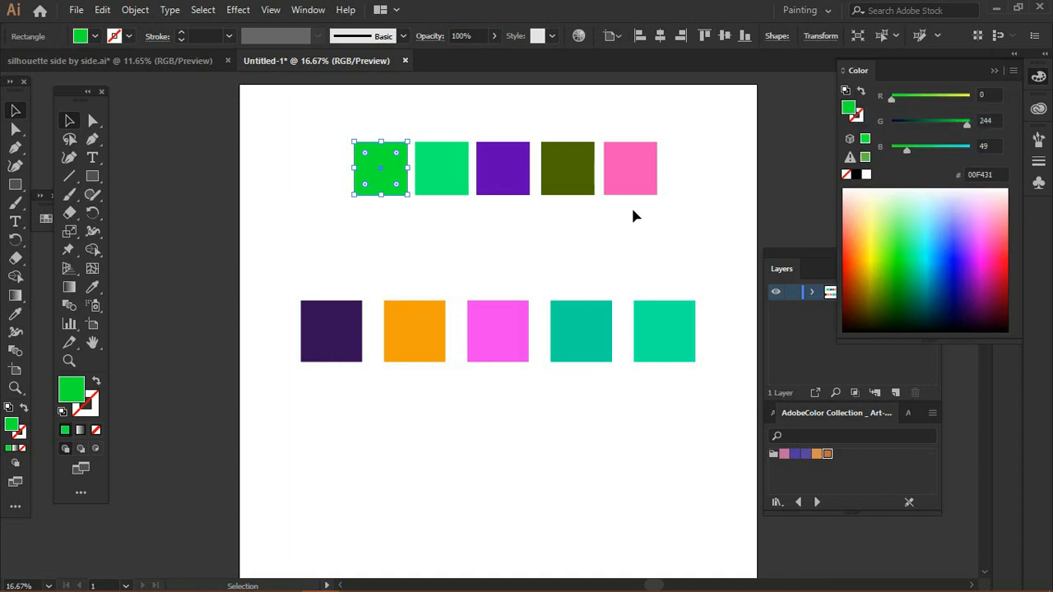
drag(705, 125, 313, 233)
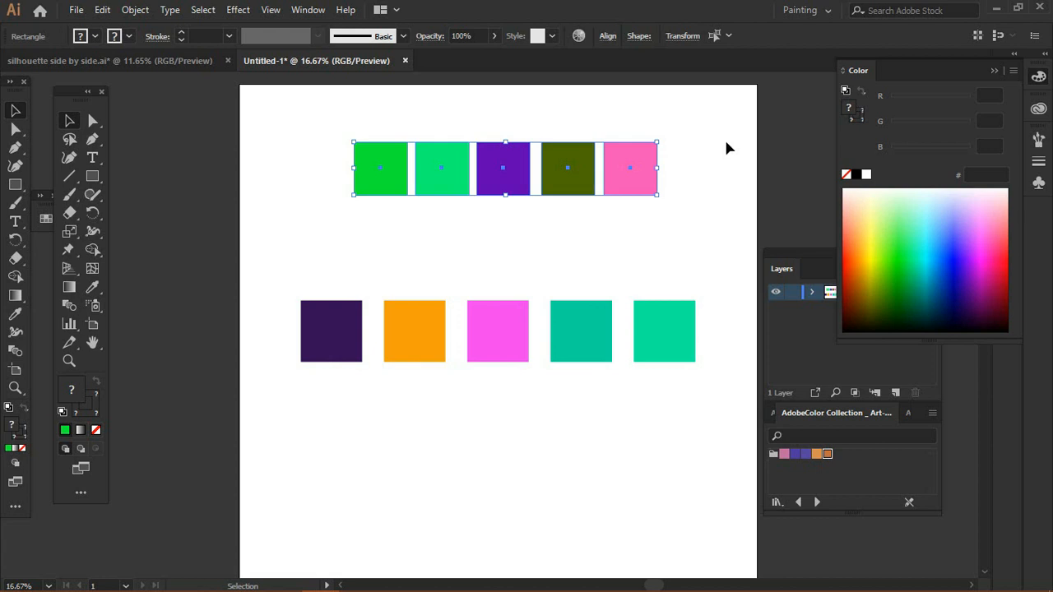
click(680, 188)
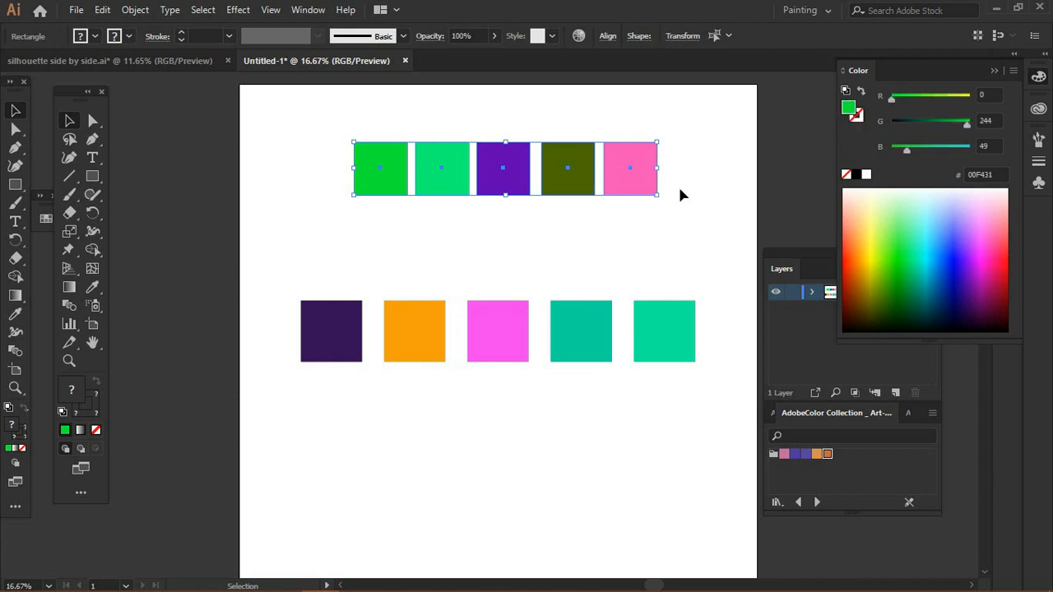
Step: Select the pink top square and switch the Color panel to CMYK mode
click(642, 179)
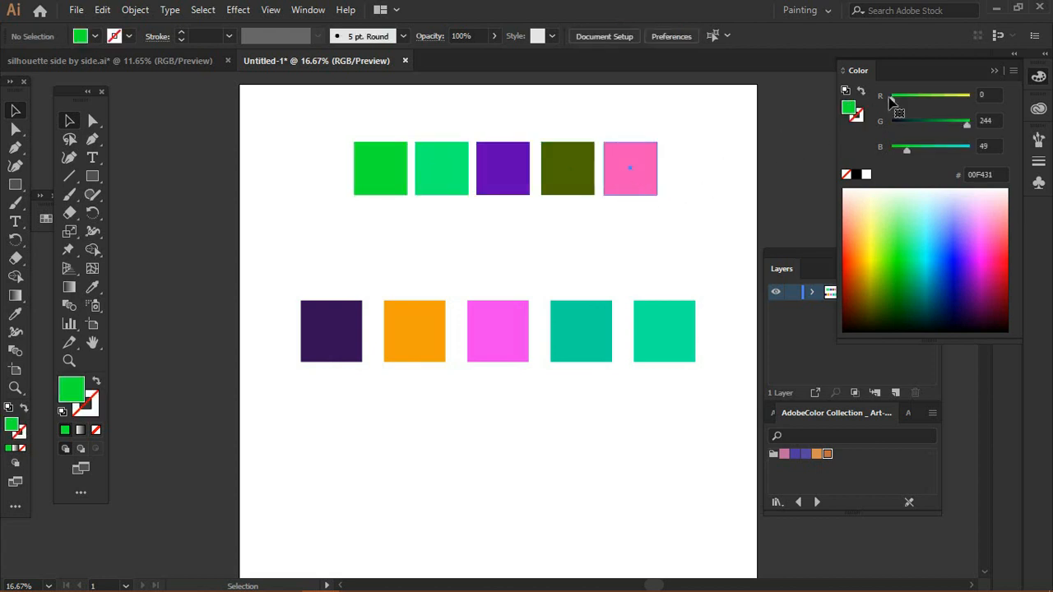
click(1013, 72)
click(949, 151)
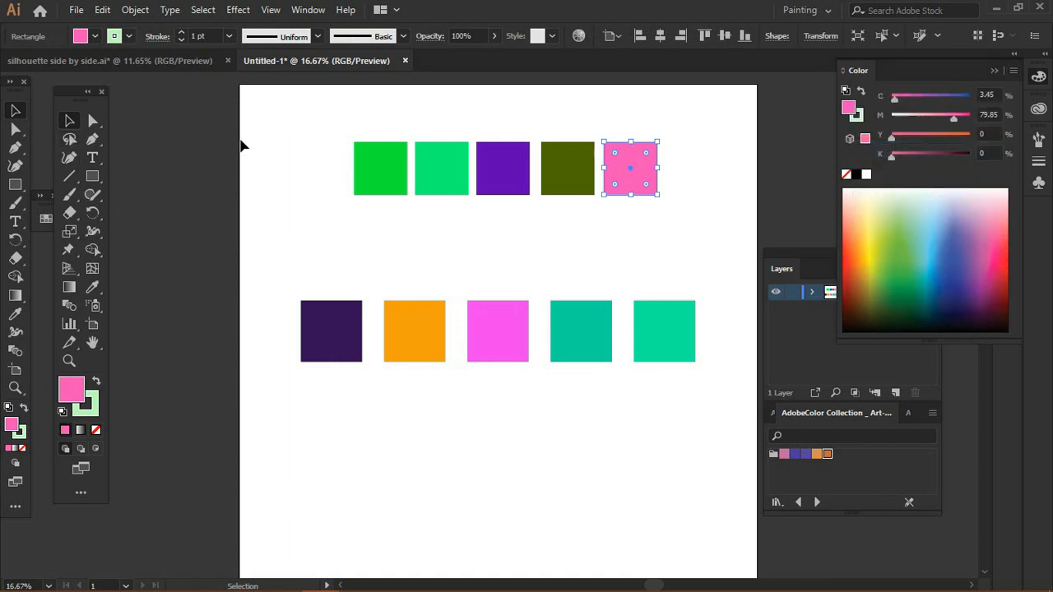
click(313, 138)
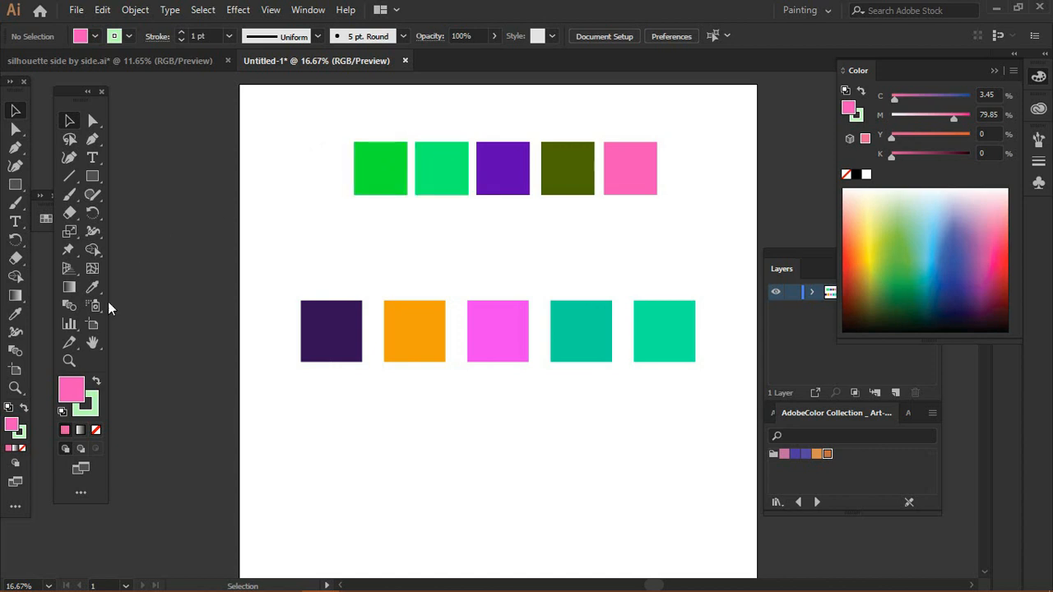
click(69, 362)
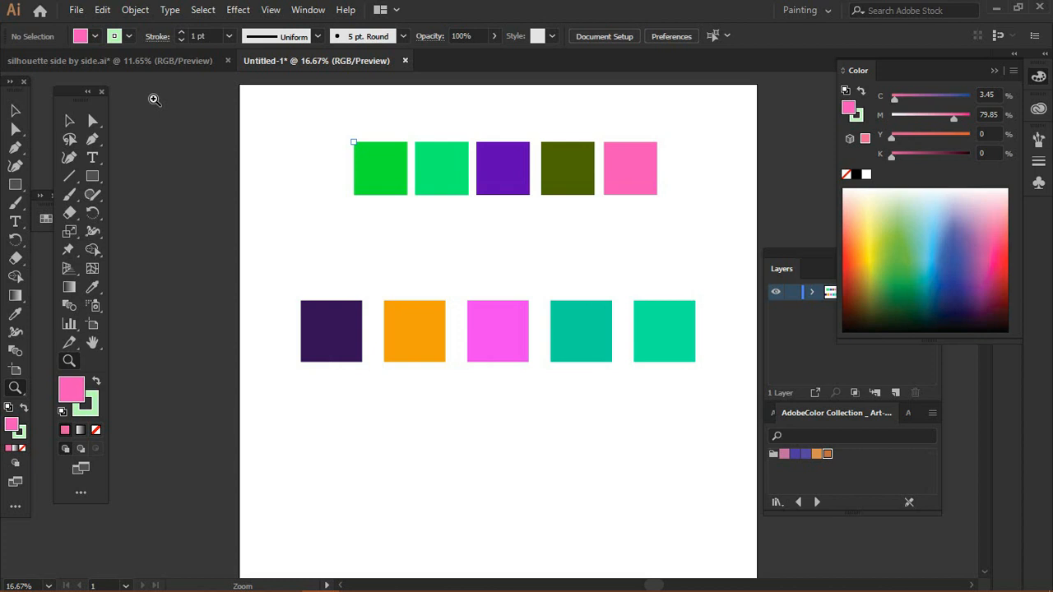
click(70, 120)
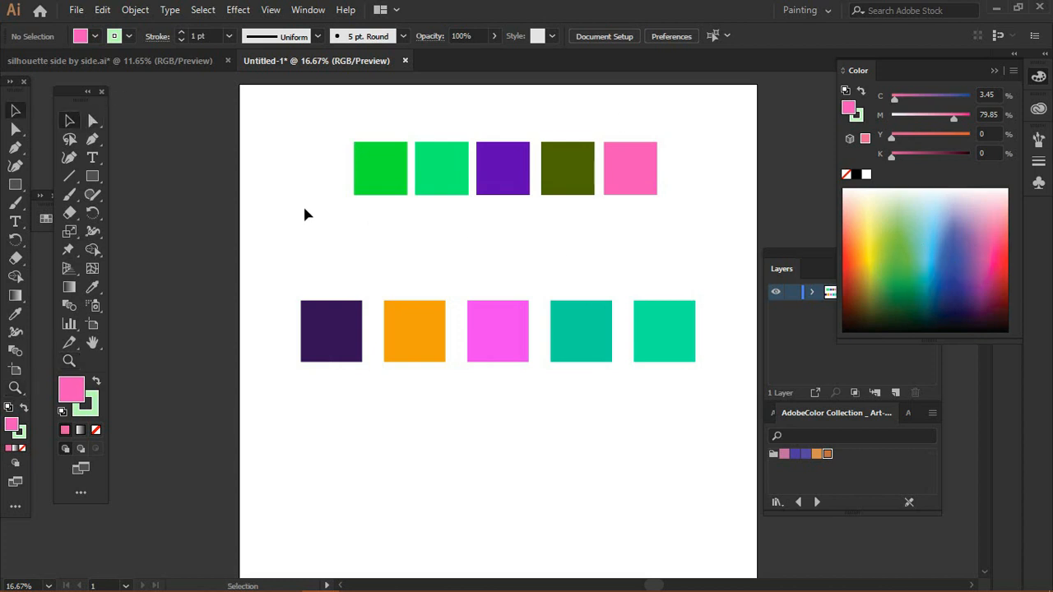
Step: Try recolouring the first top square from the CMYK spectrum, then undo the changes and deselect
click(379, 181)
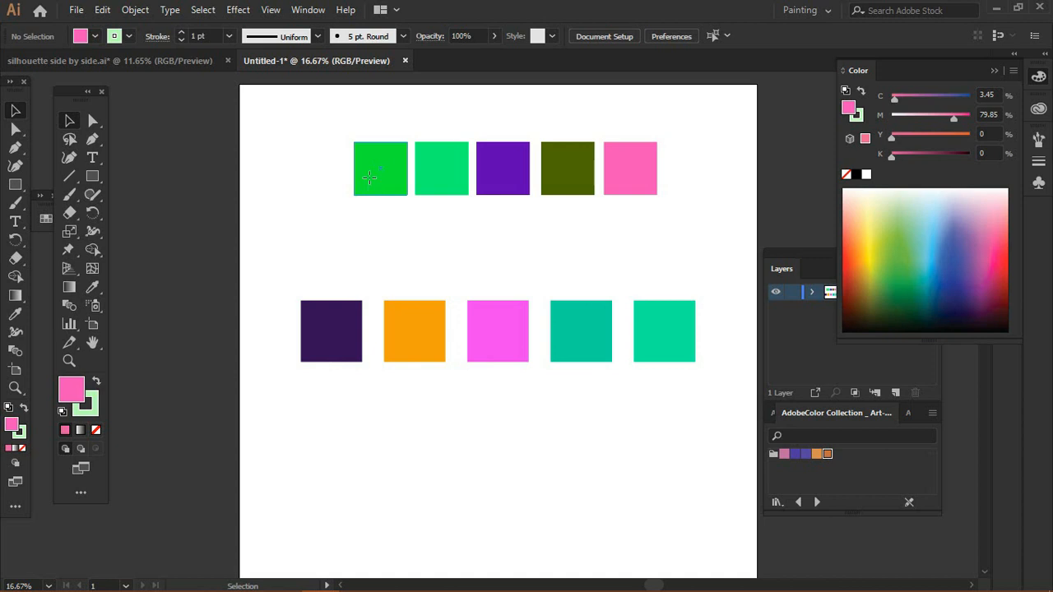
click(905, 255)
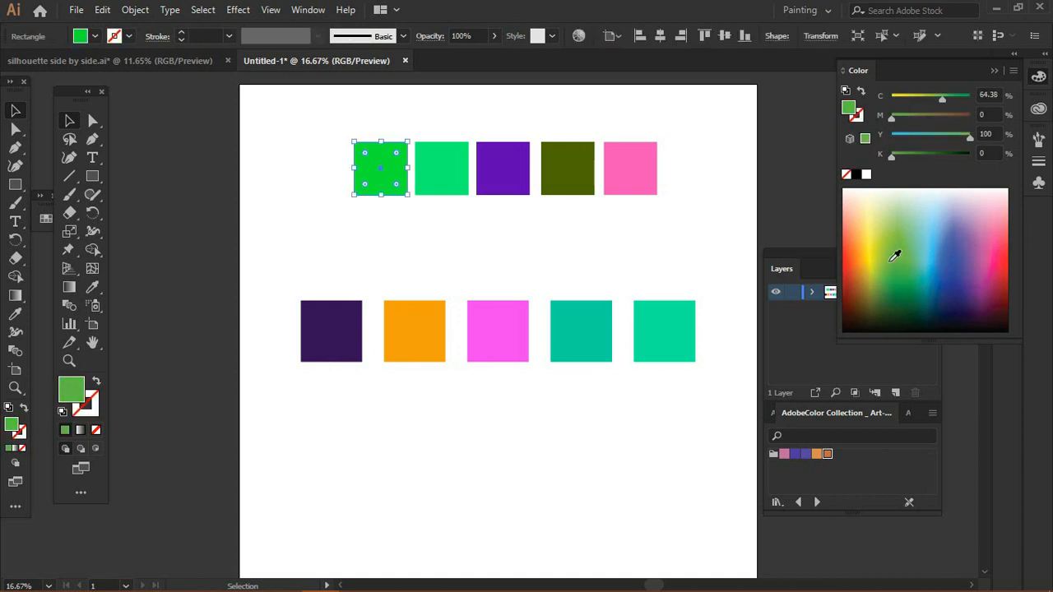
click(919, 256)
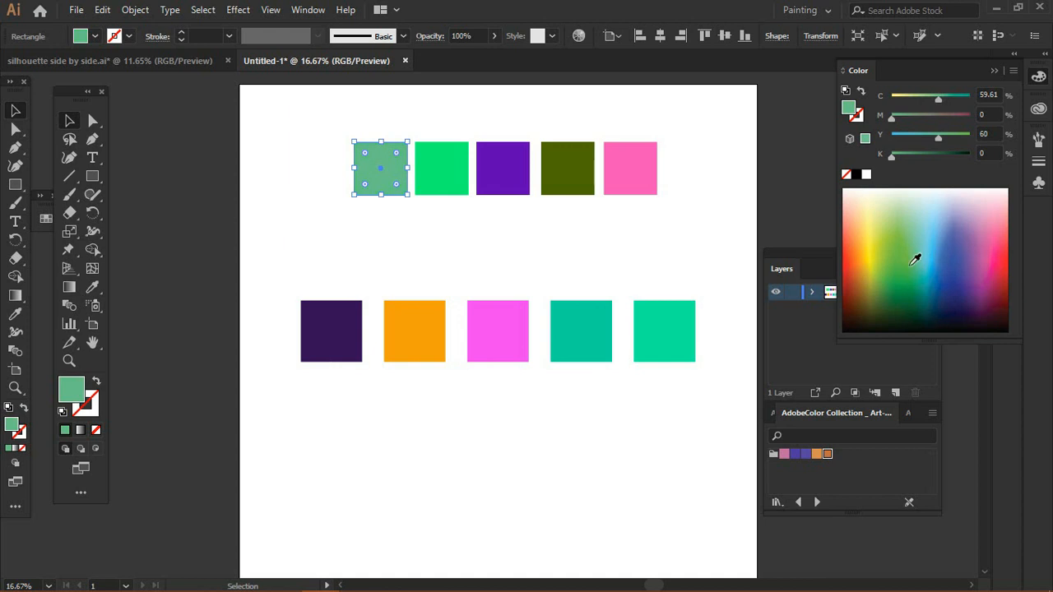
click(897, 250)
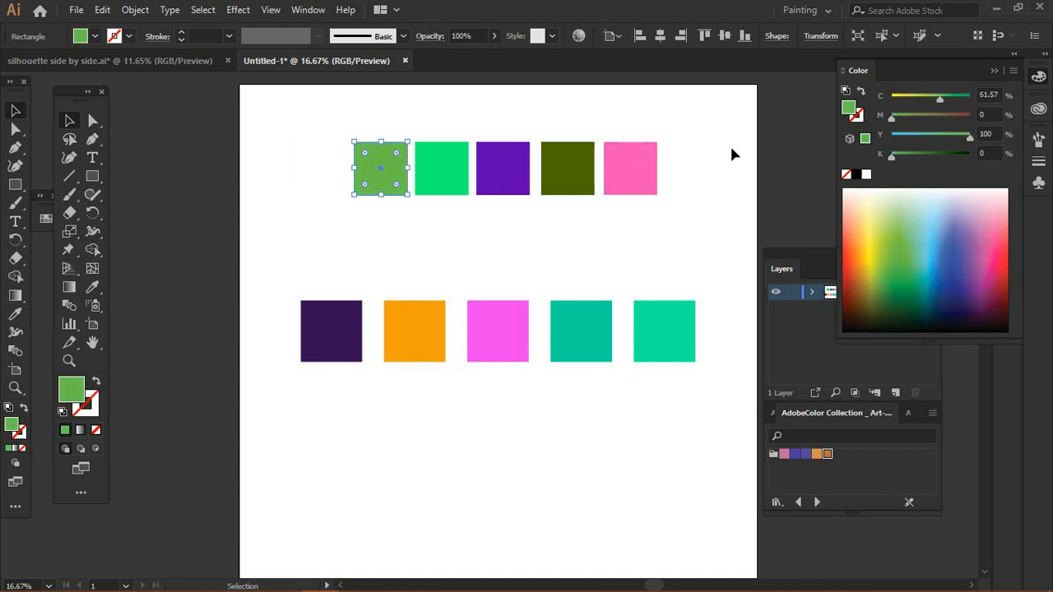
click(696, 162)
key(ctrl+z)
key(ctrl+z)
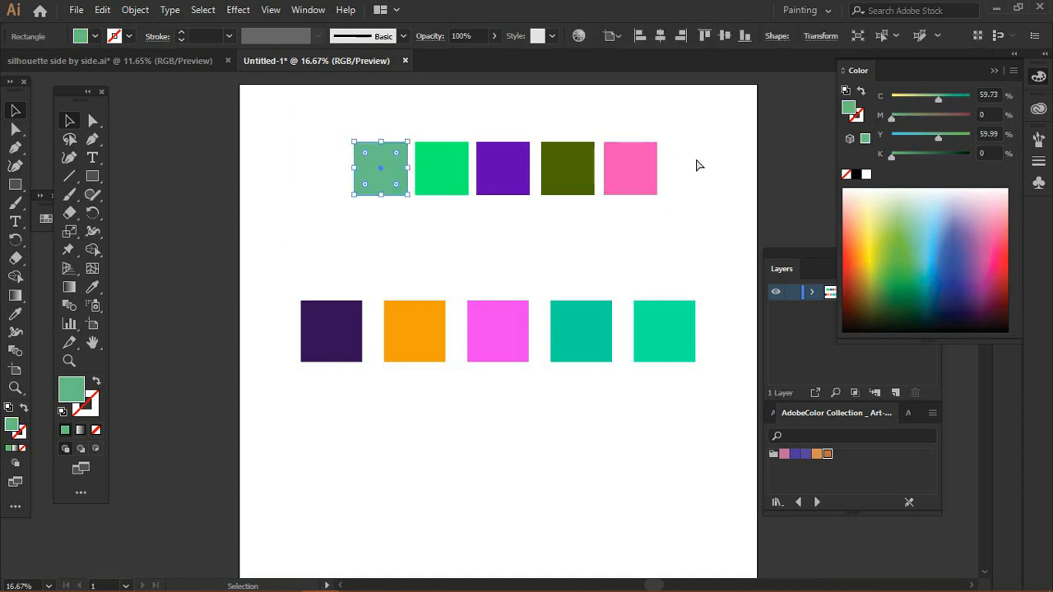
click(707, 138)
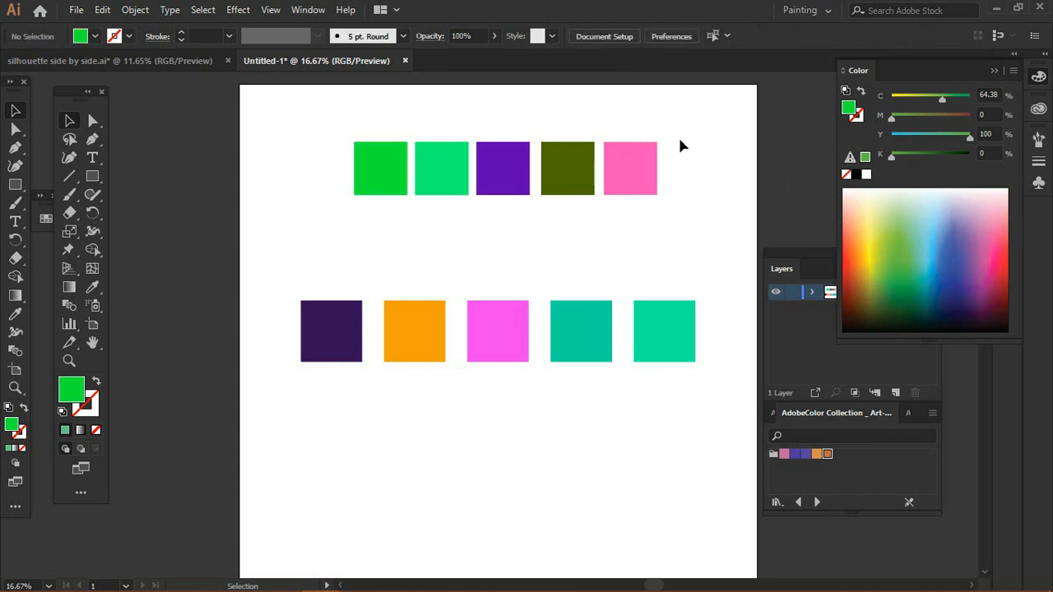
Step: Switch the Color panel to RGB mode and then to Web Safe RGB mode
click(1014, 72)
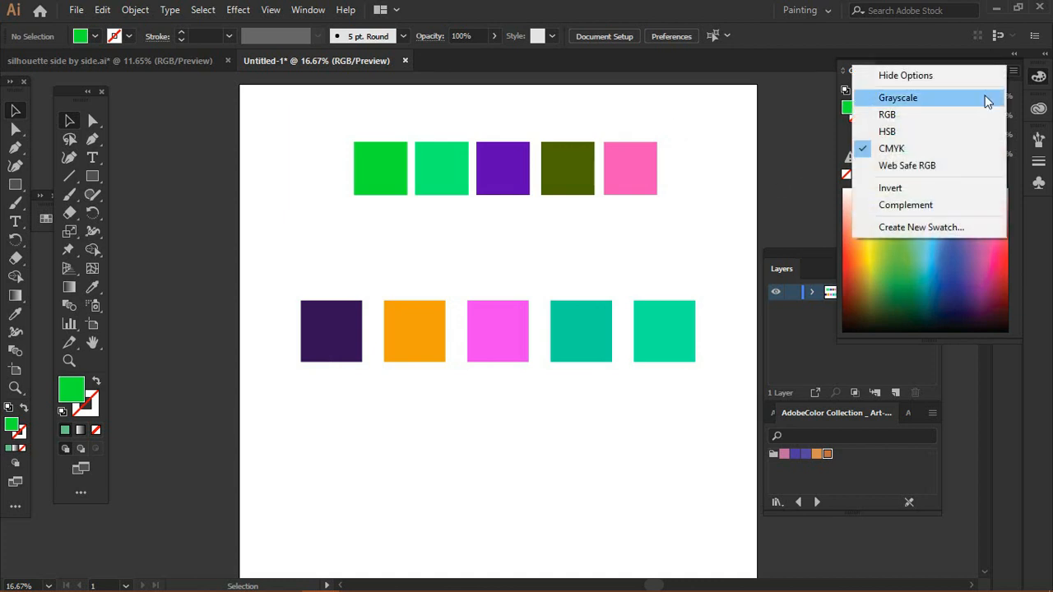
click(954, 112)
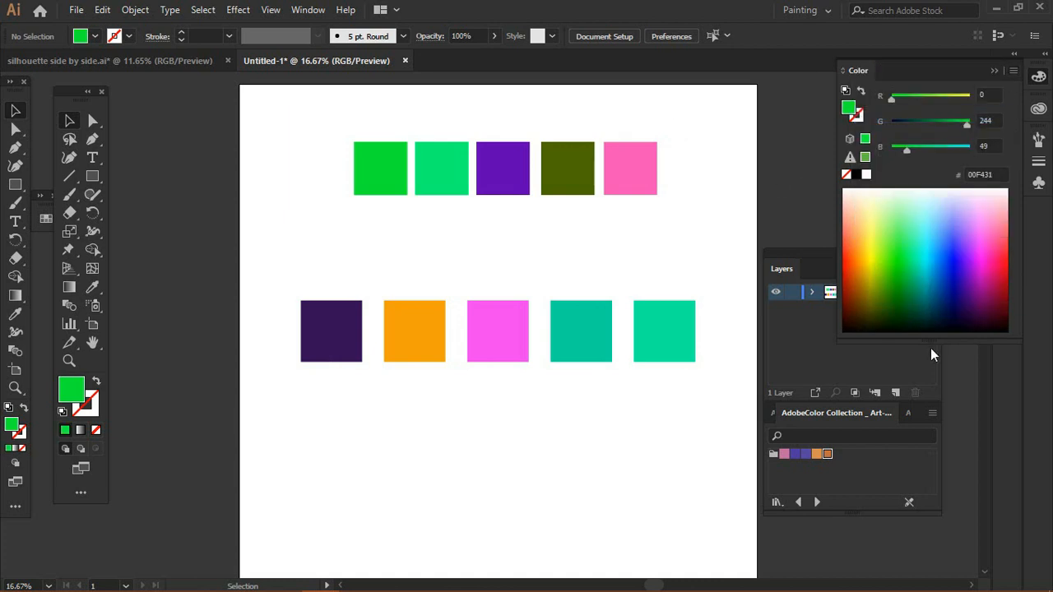
click(1014, 70)
click(938, 166)
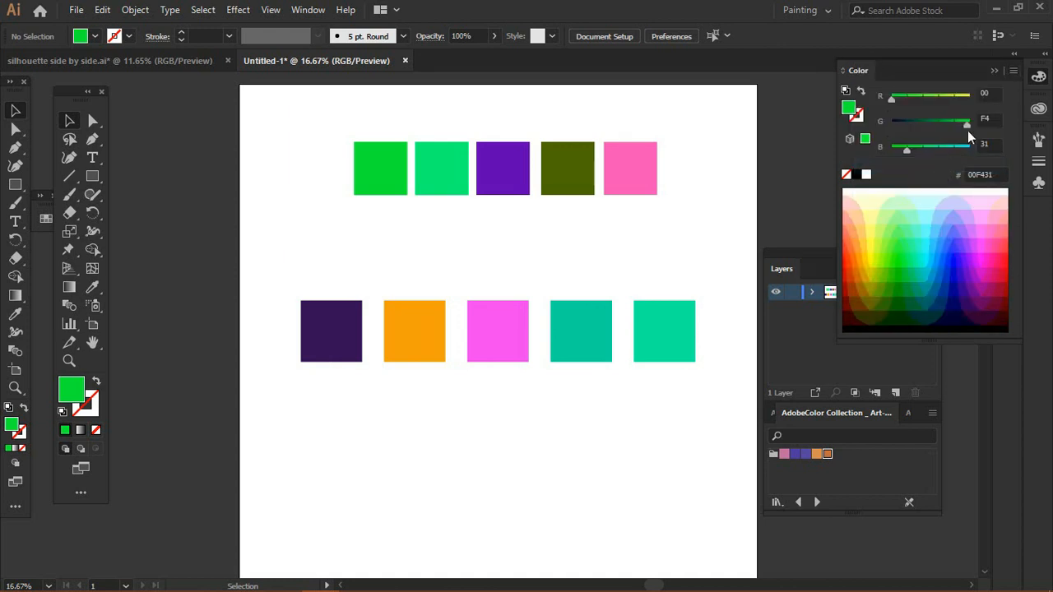
Step: Invert the current fill colour, then apply Complement to it from the Color panel options
click(1012, 70)
click(930, 189)
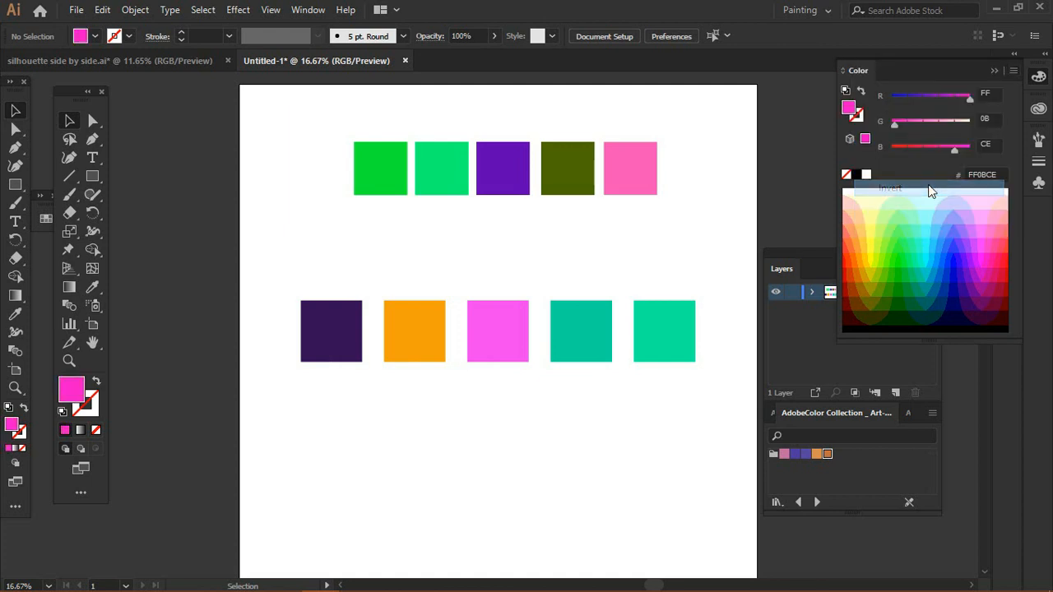
click(1013, 71)
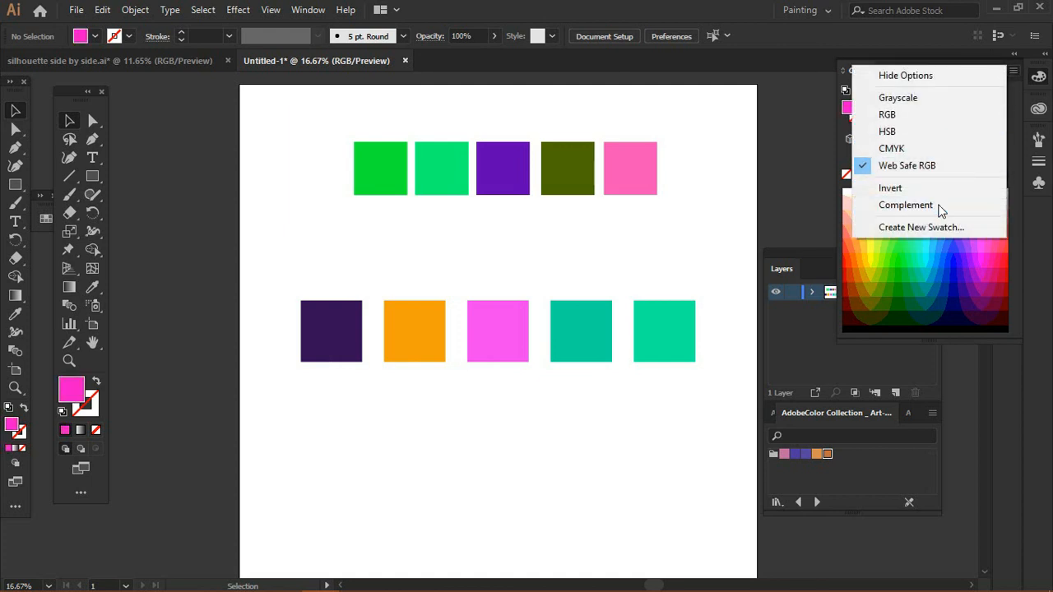
click(940, 207)
Step: Switch the Color panel back to RGB mode and invert the first top square's fill colour
click(1011, 71)
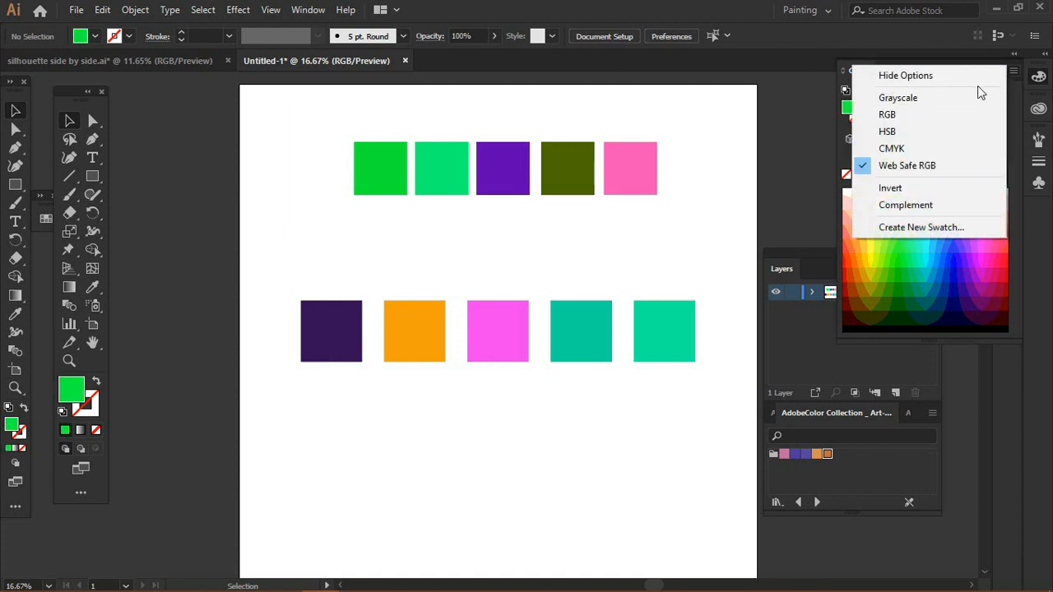
click(946, 115)
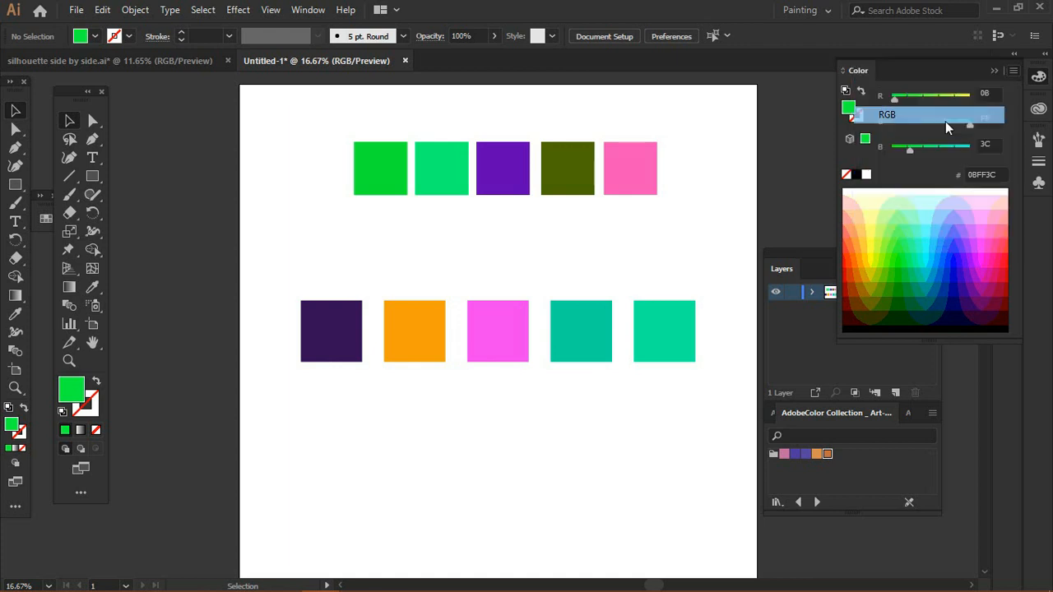
click(380, 170)
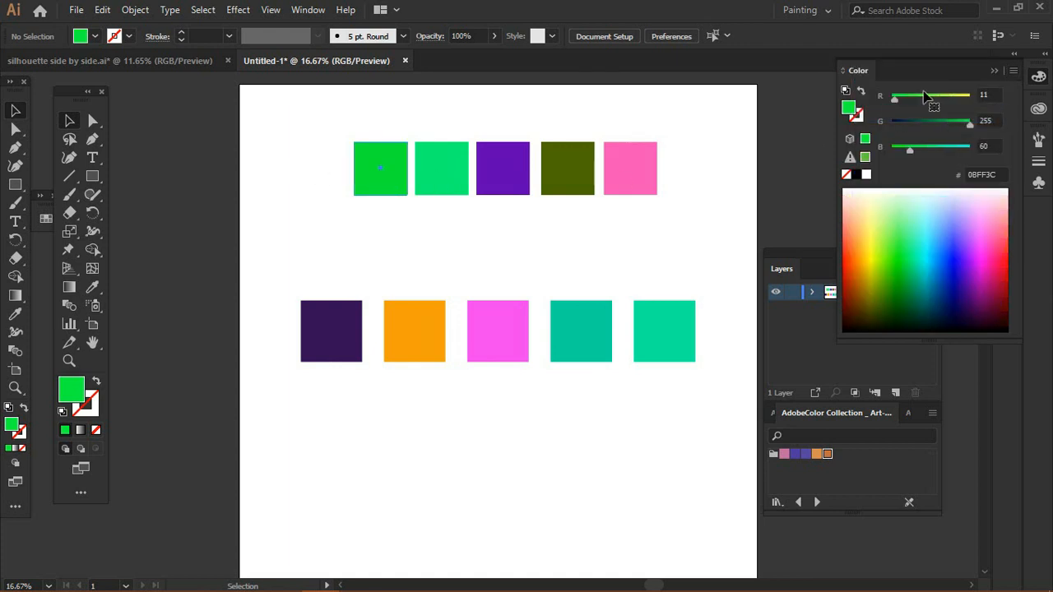
click(1012, 71)
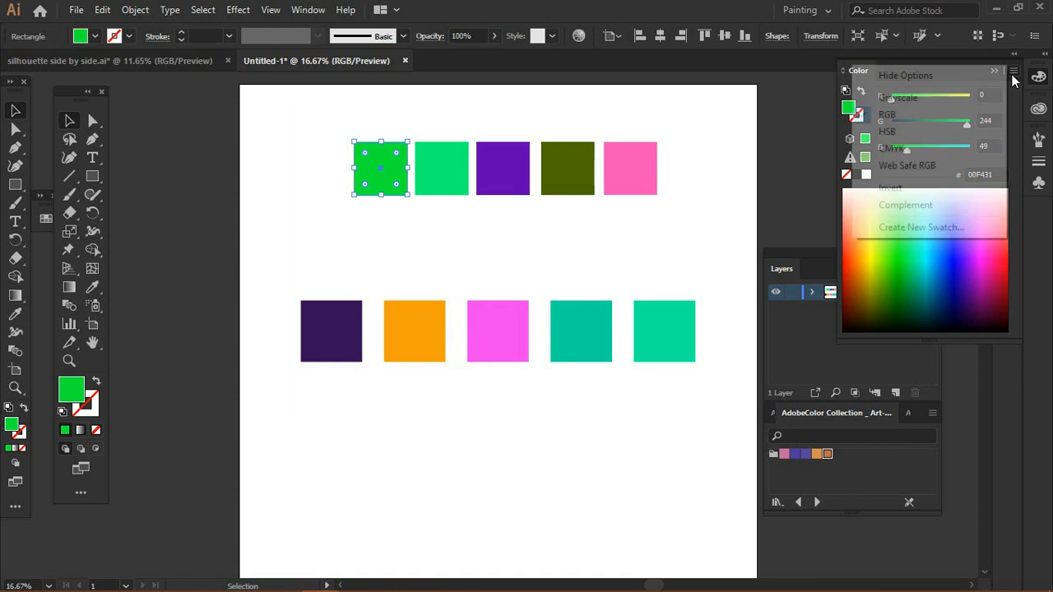
click(536, 228)
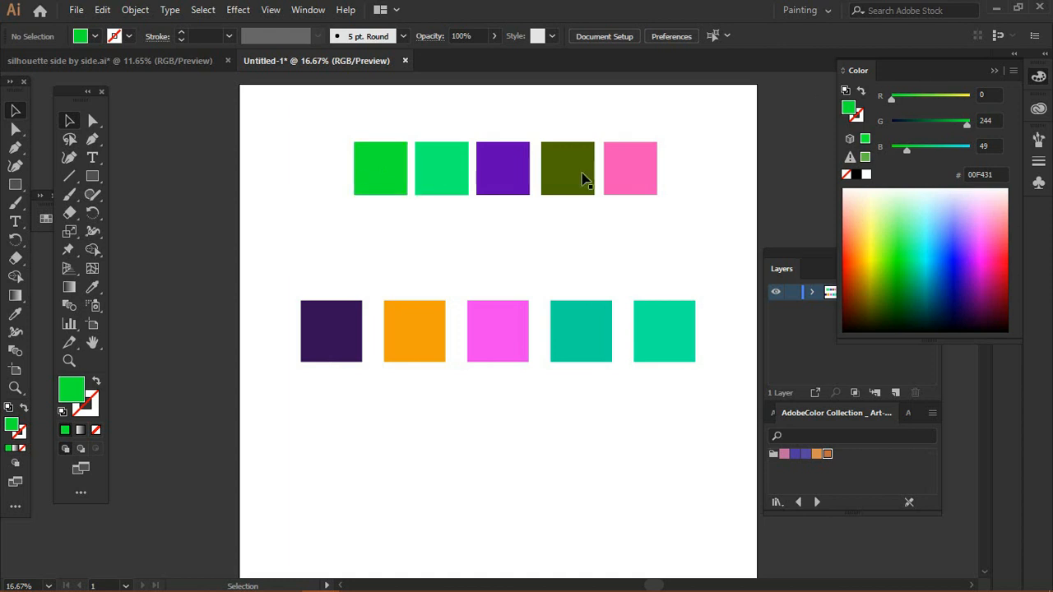
click(380, 183)
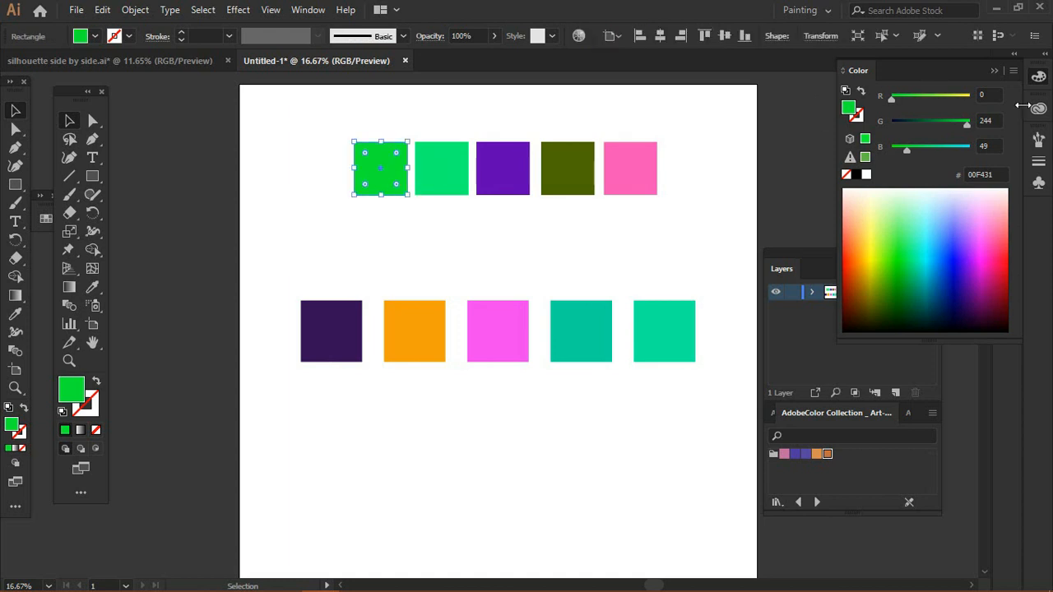
click(1013, 71)
click(963, 205)
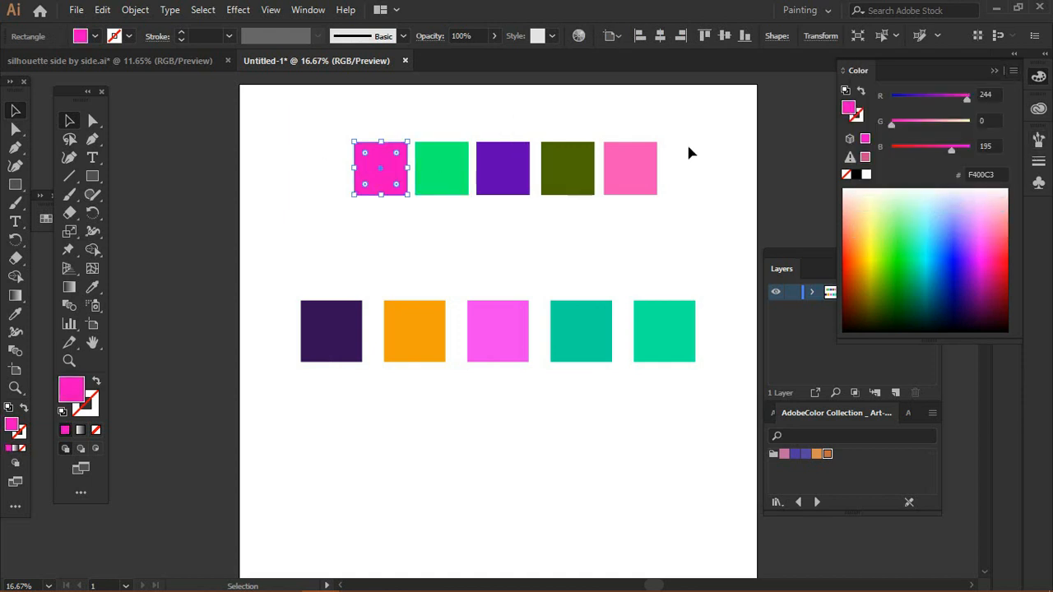
Step: Enlarge the Color panel and recolour the first top square blue from the RGB spectrum
click(319, 102)
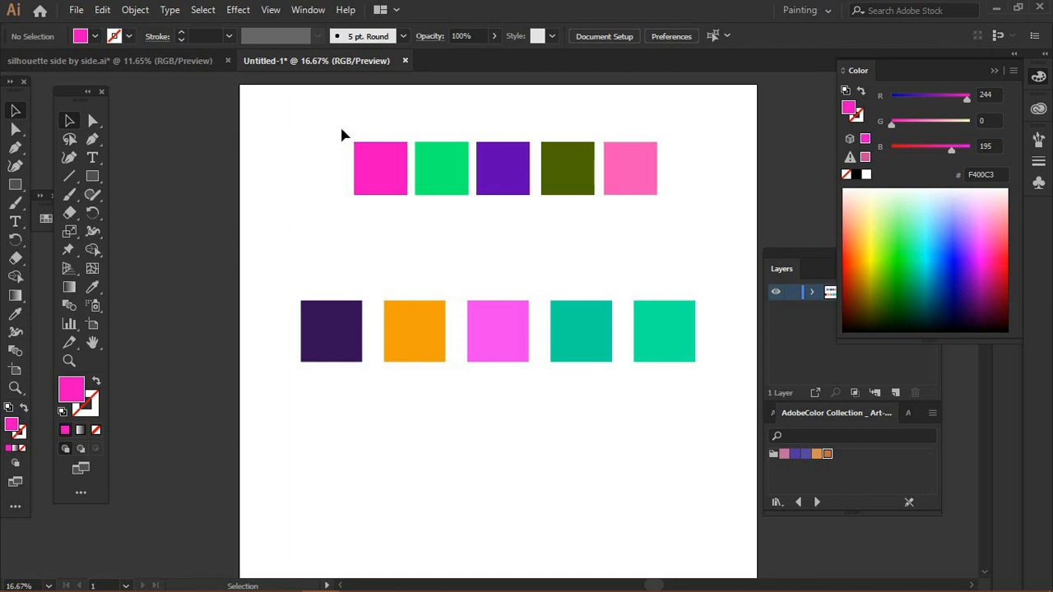
drag(317, 129, 530, 158)
click(478, 230)
click(383, 181)
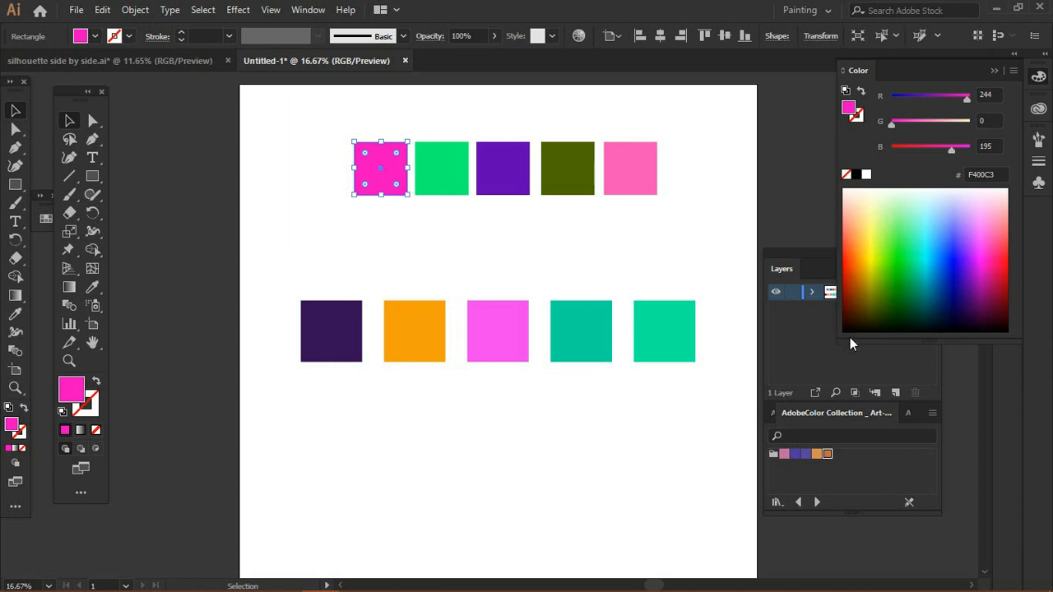
drag(840, 337, 647, 411)
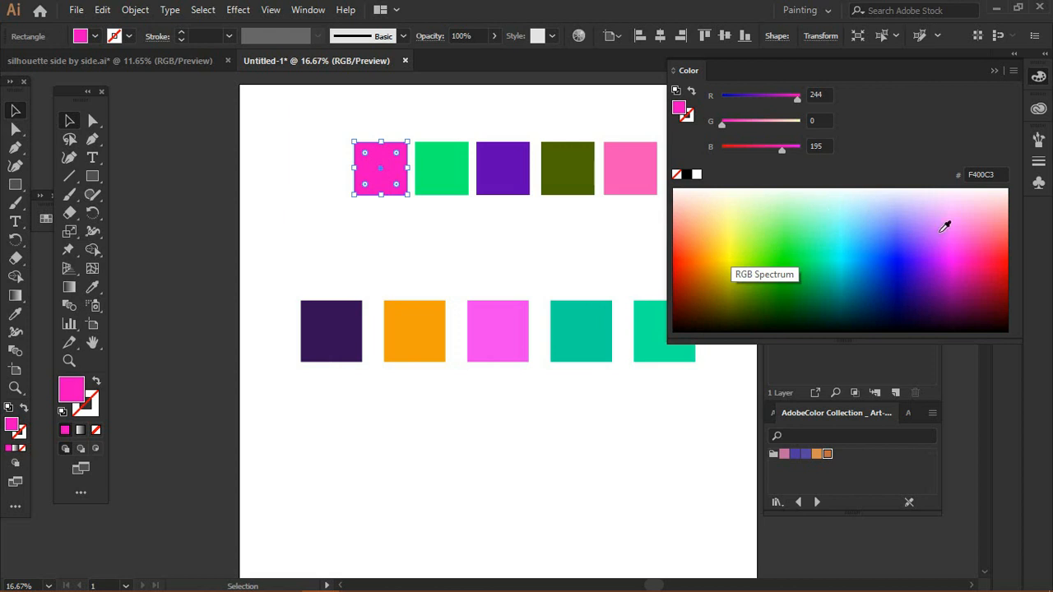
click(870, 248)
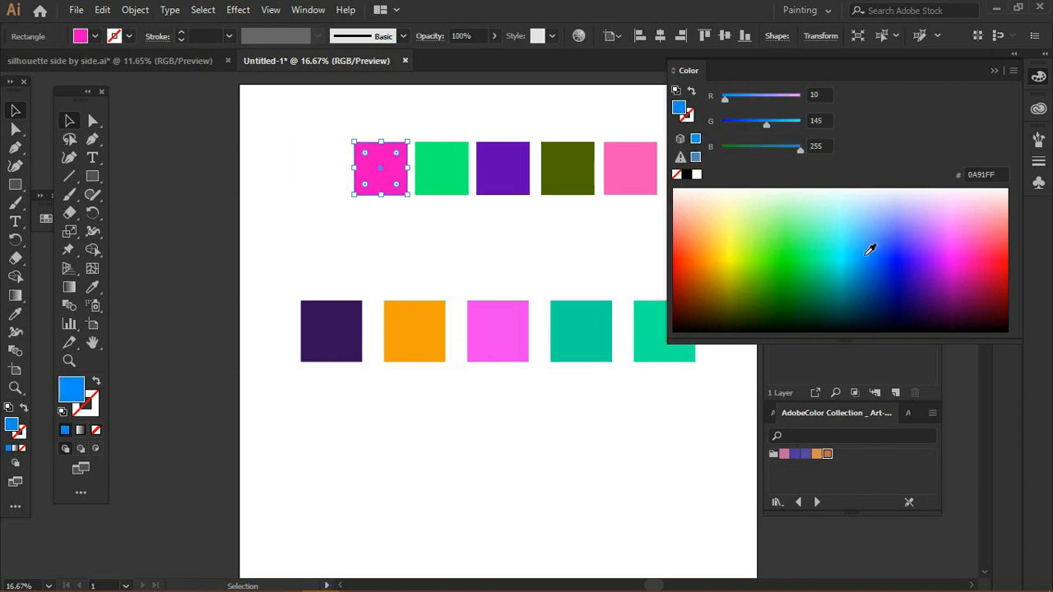
Step: Recolour the second top square pale lime and the third top square pink from the spectrum
click(455, 180)
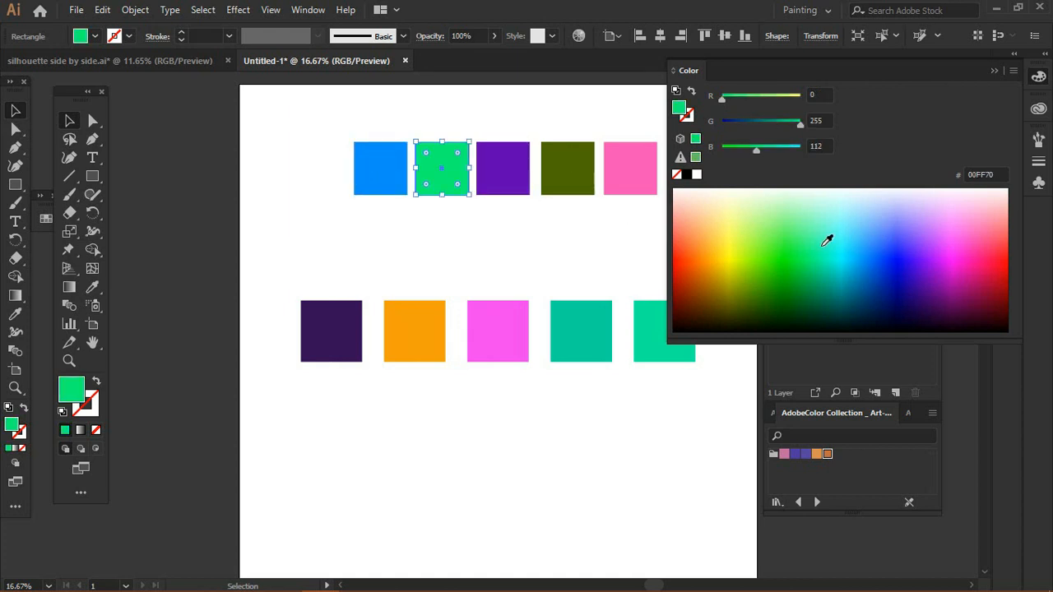
click(745, 224)
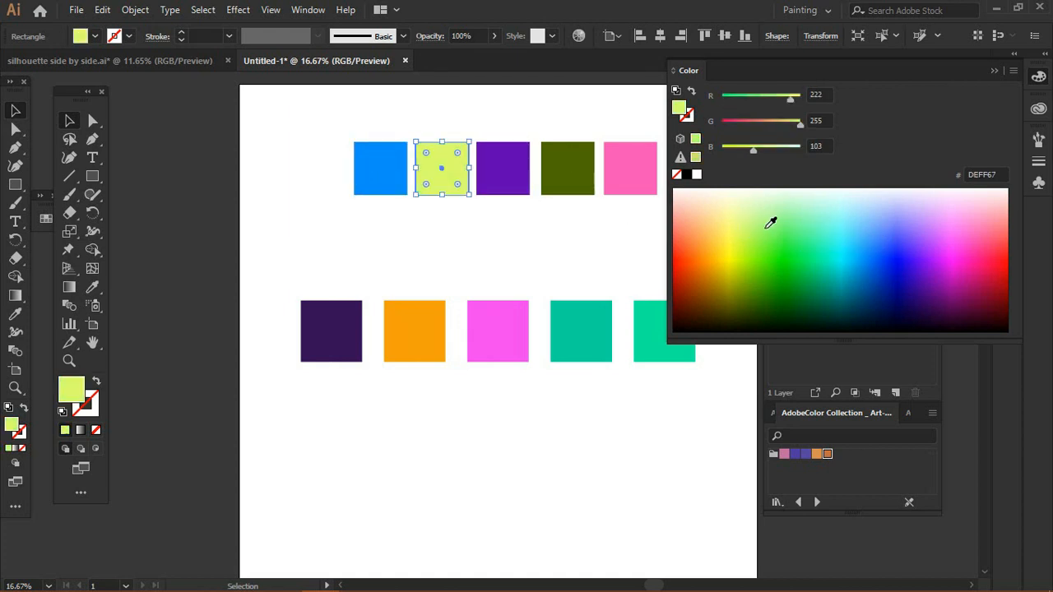
click(512, 171)
click(980, 225)
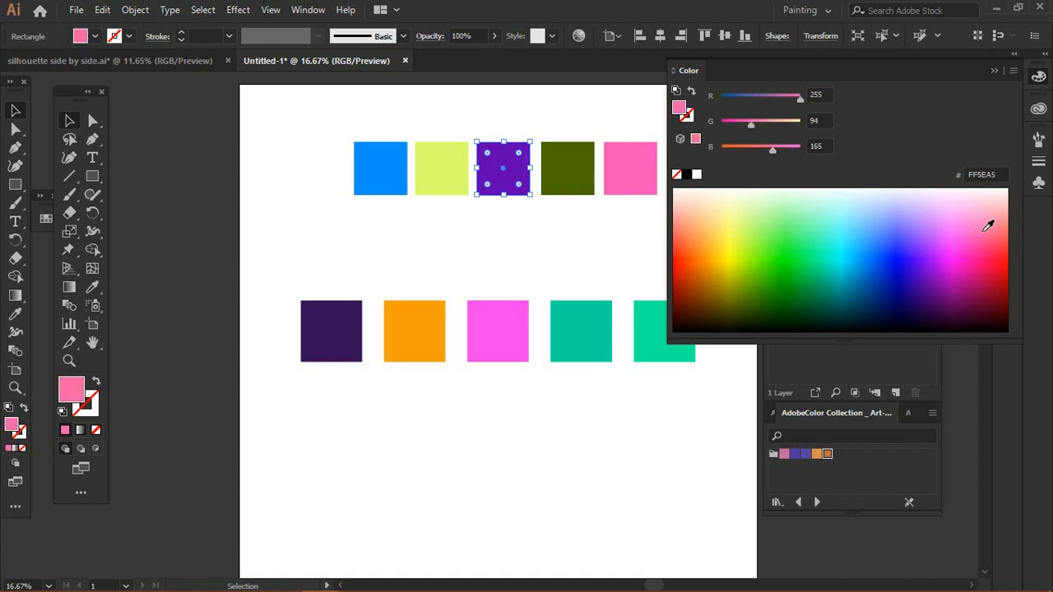
Step: Recolour the fourth top square yellow and the fifth top square light peach from the spectrum
click(568, 181)
click(730, 250)
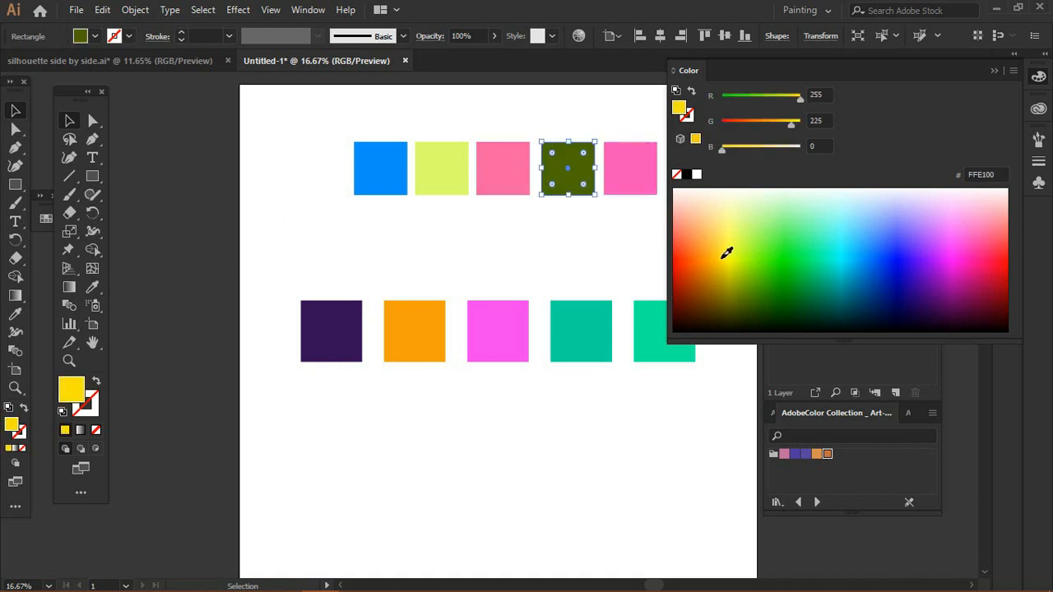
click(630, 168)
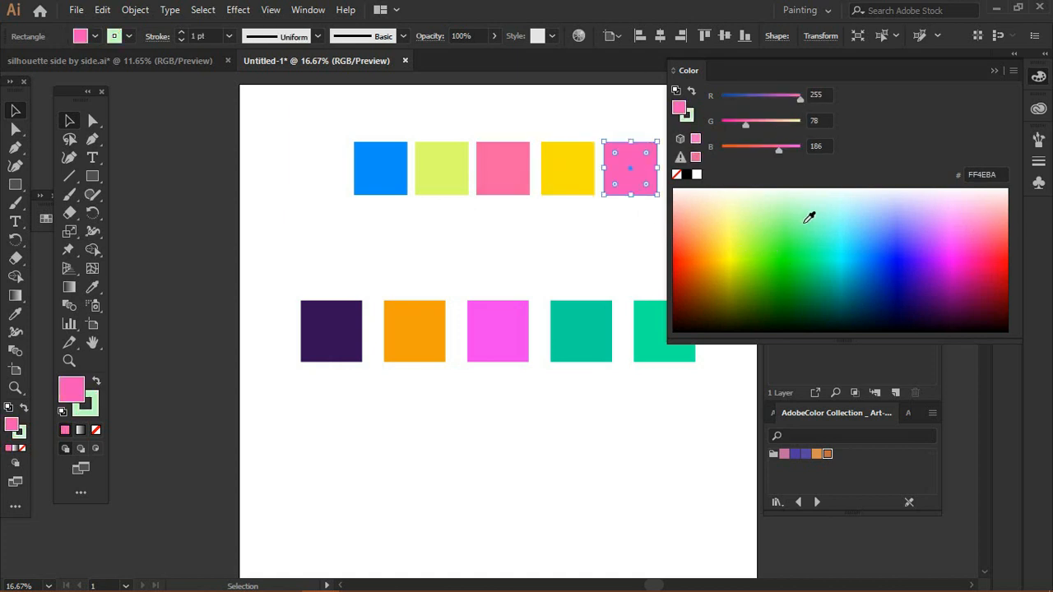
click(749, 216)
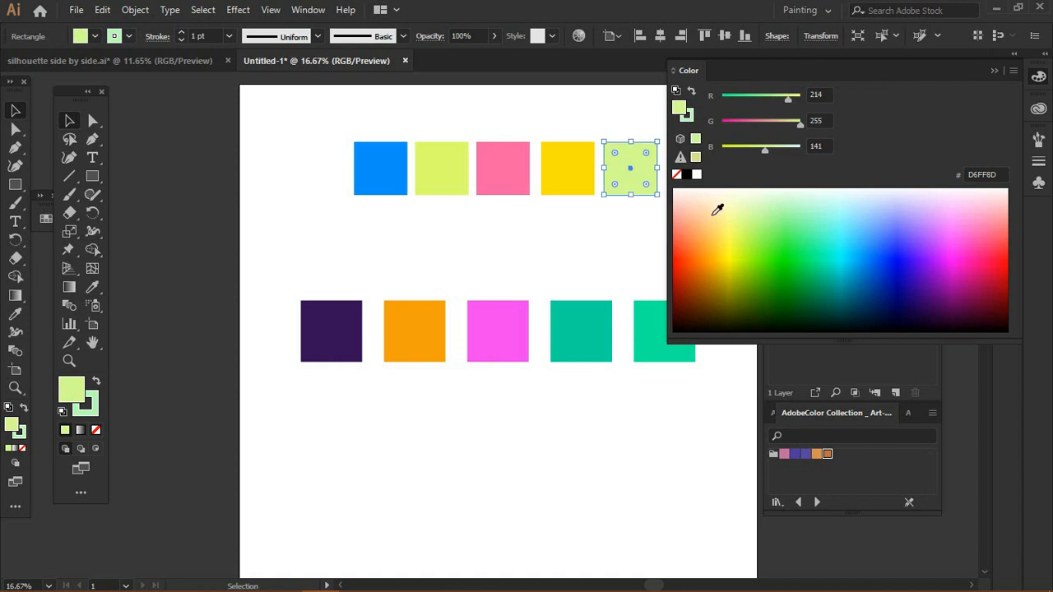
click(711, 219)
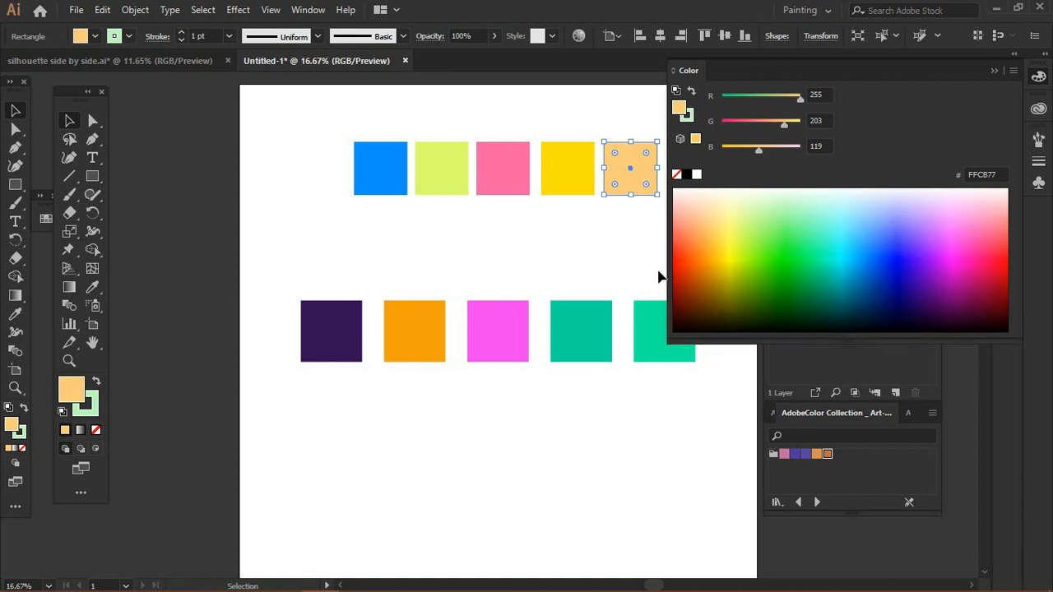
Step: Draw a wide rectangle about covering the top row of squares and fill it orange from the spectrum
drag(665, 273, 806, 275)
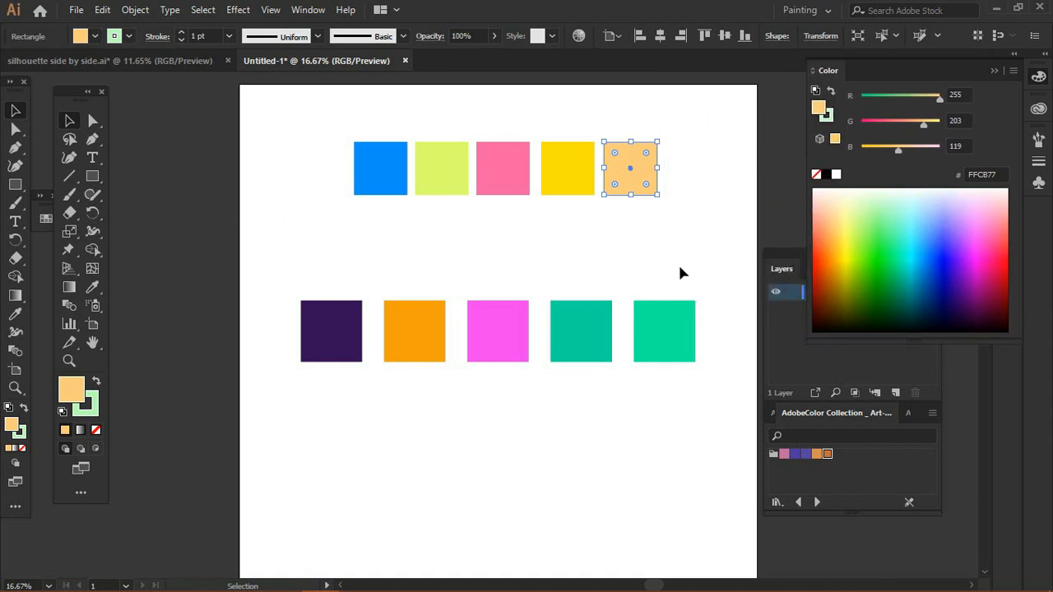
click(92, 121)
click(78, 122)
click(306, 260)
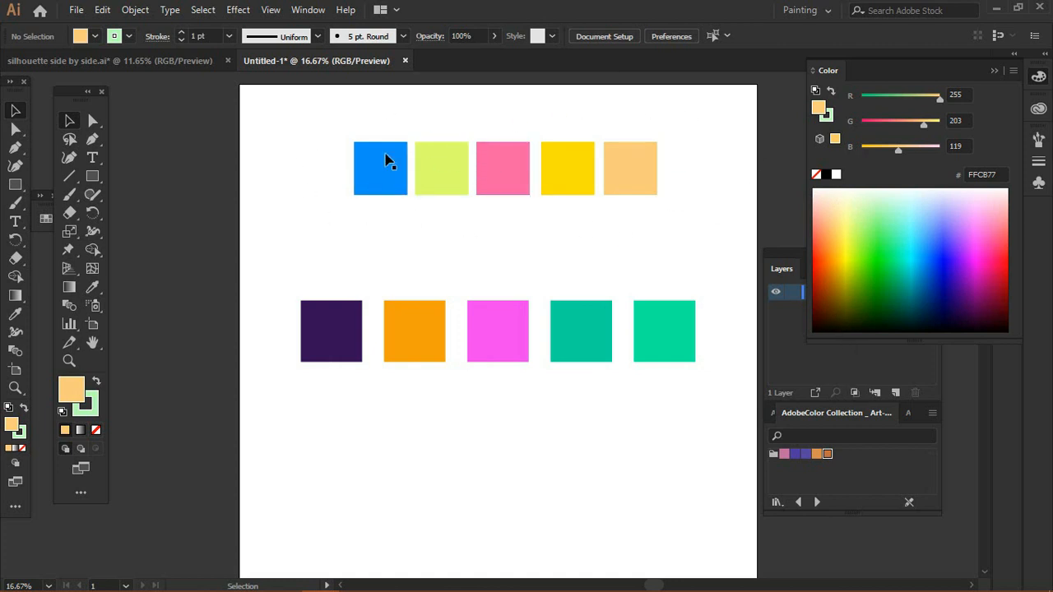
click(92, 176)
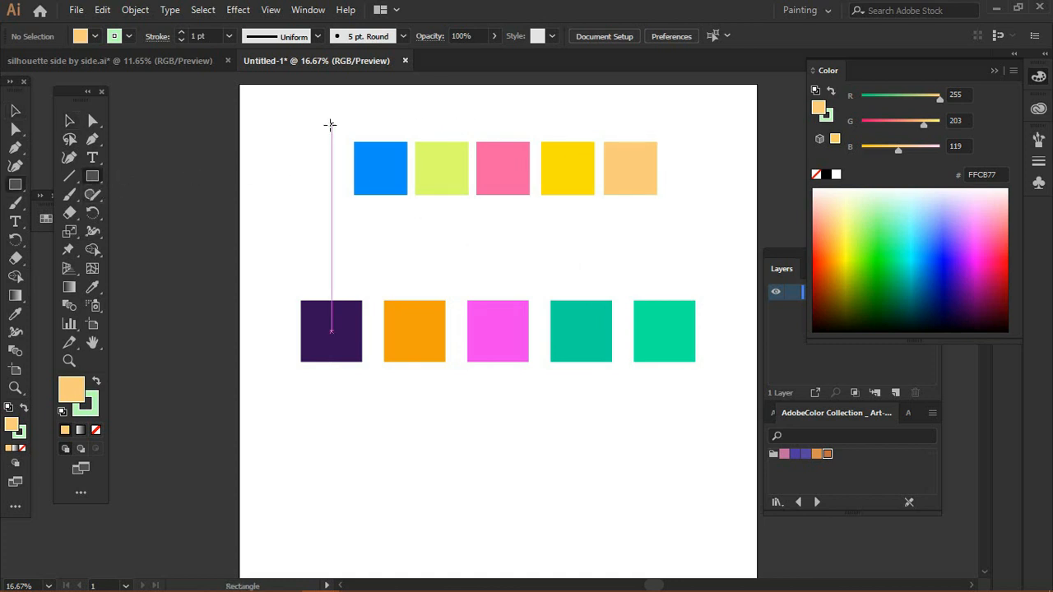
drag(331, 125, 684, 213)
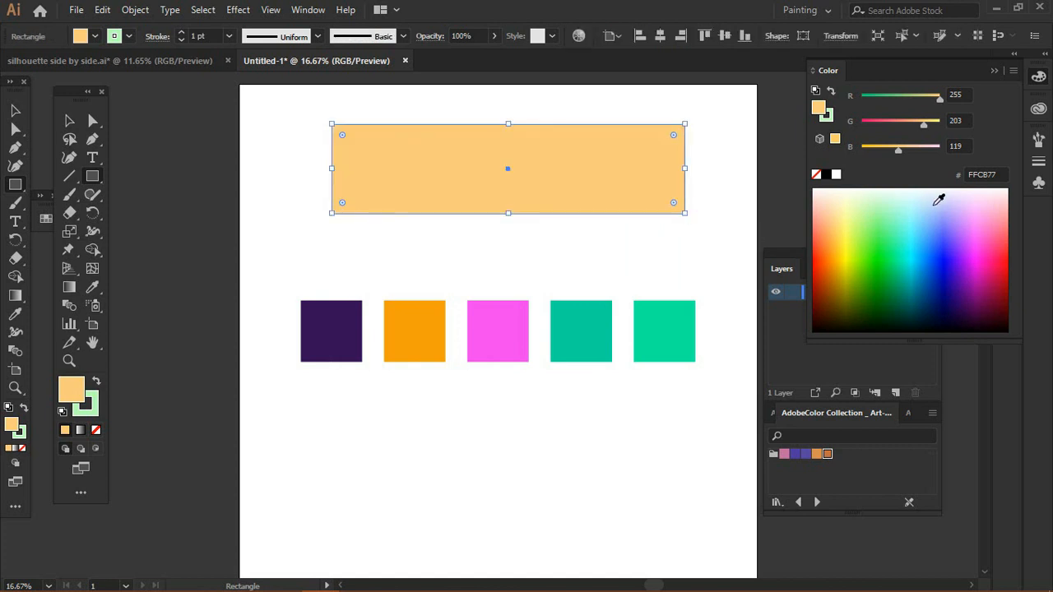
click(827, 252)
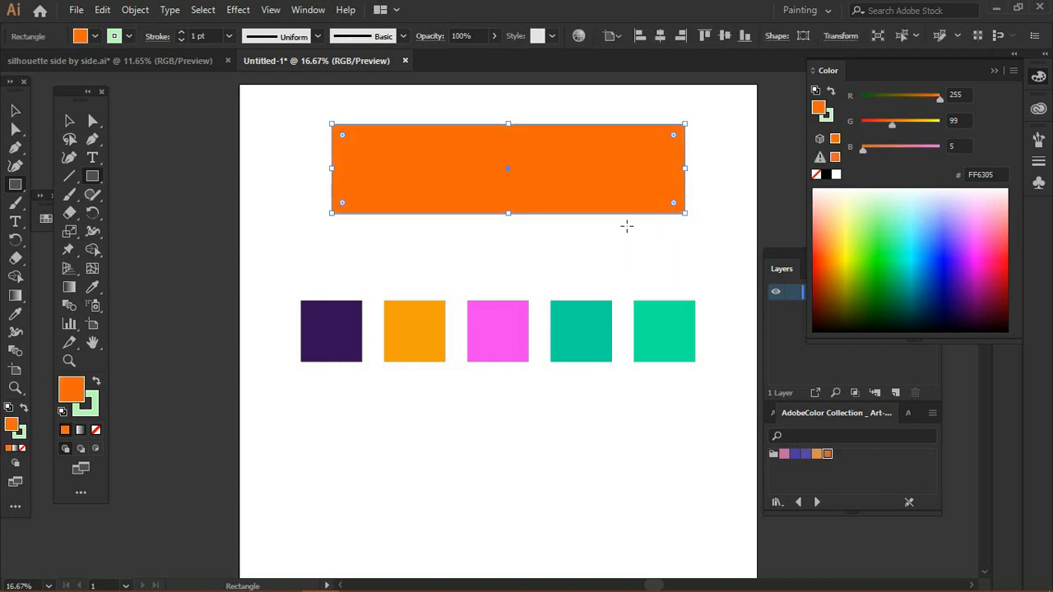
Step: Send the orange rectangle behind the top squares and lower its opacity to 25%
click(64, 121)
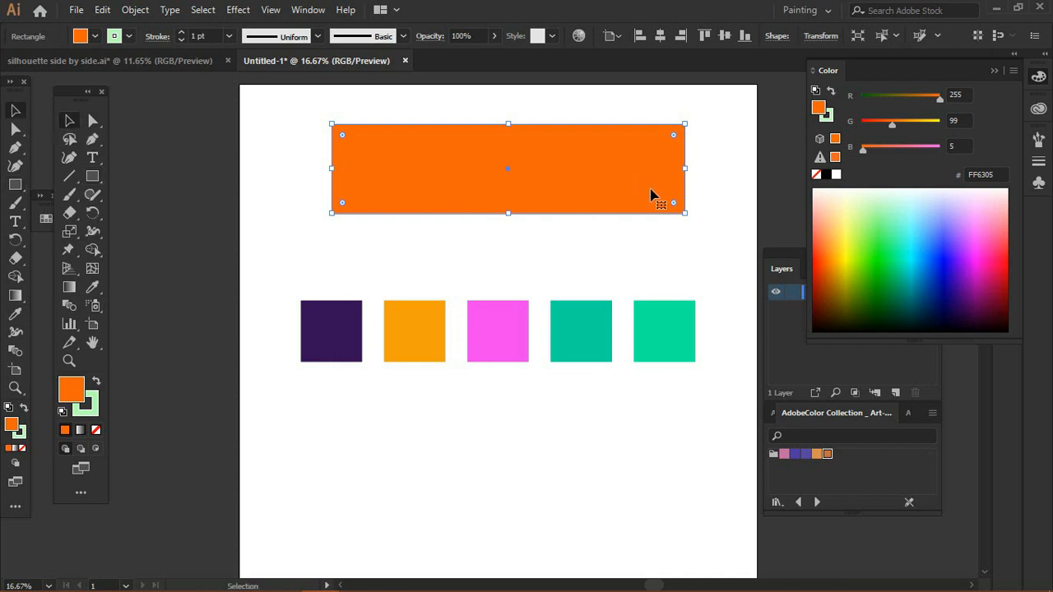
click(700, 239)
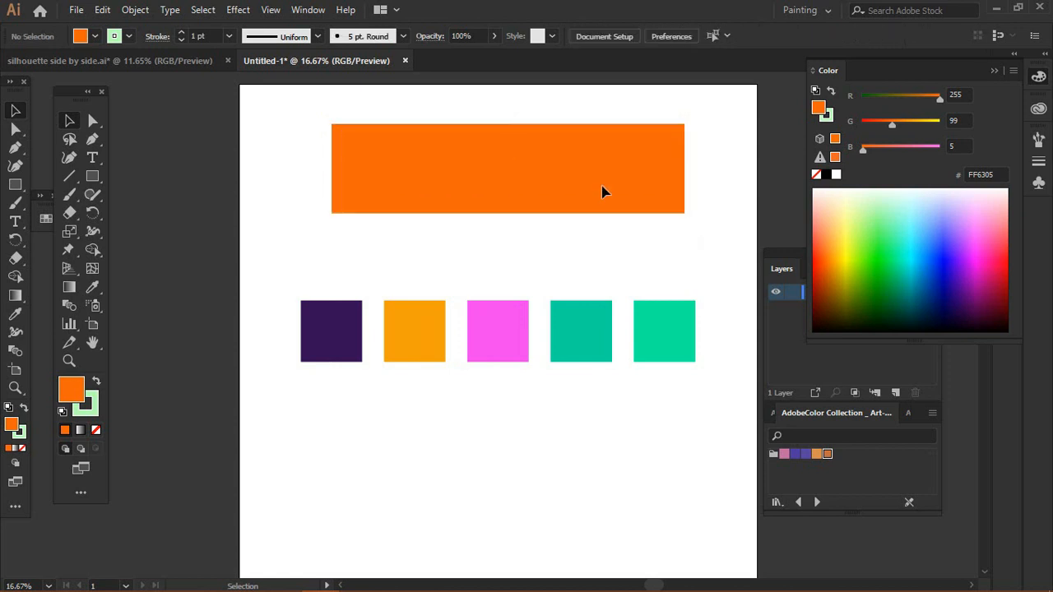
click(514, 152)
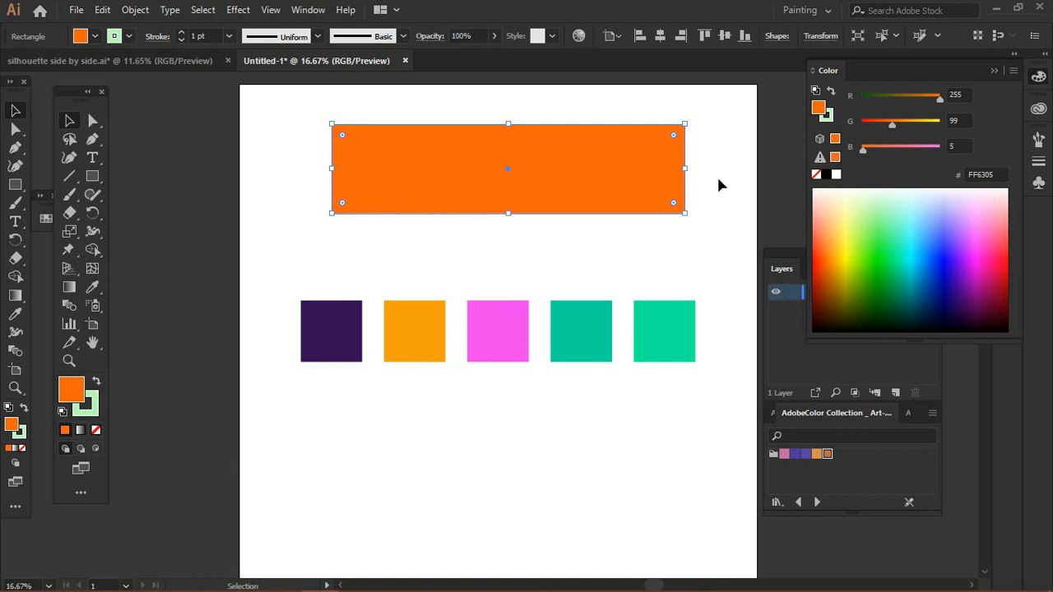
click(717, 124)
click(636, 180)
drag(494, 55, 441, 67)
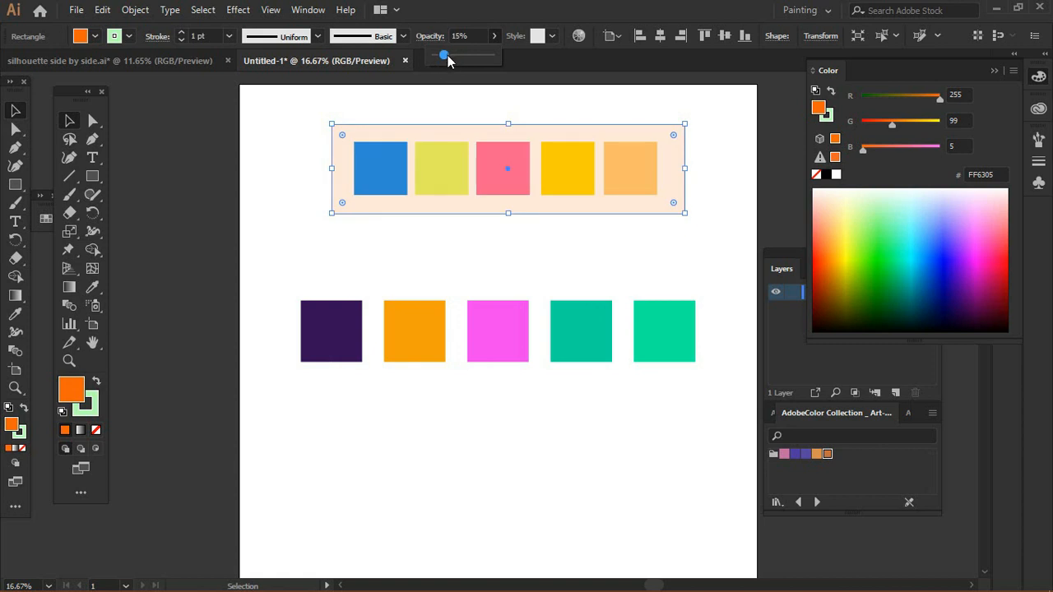
drag(449, 55, 454, 57)
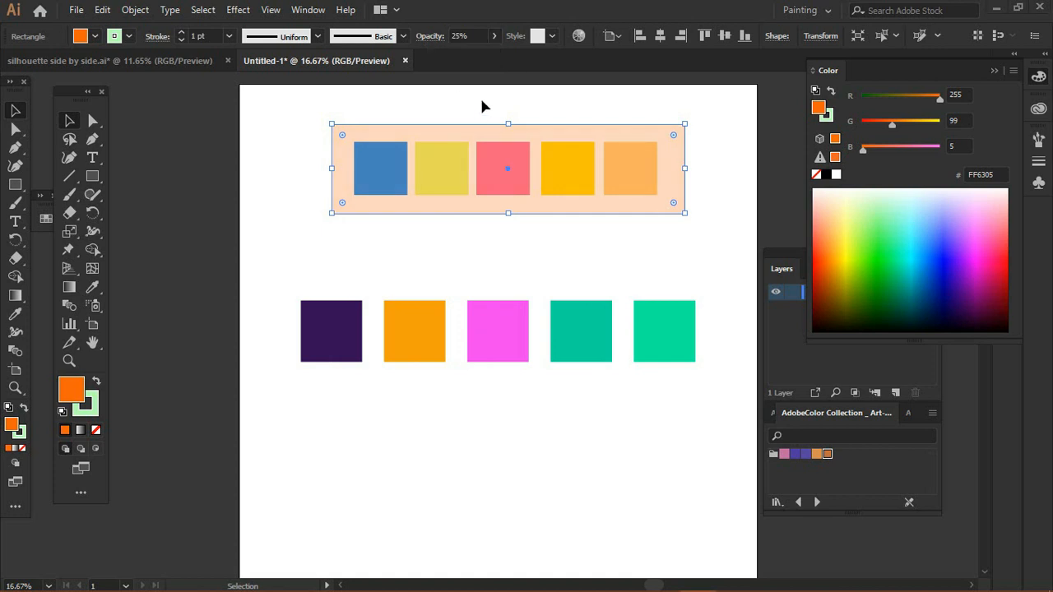
Step: Try applying the top blue square's appearance to the first bottom square with the Eyedropper, and undo it
click(344, 322)
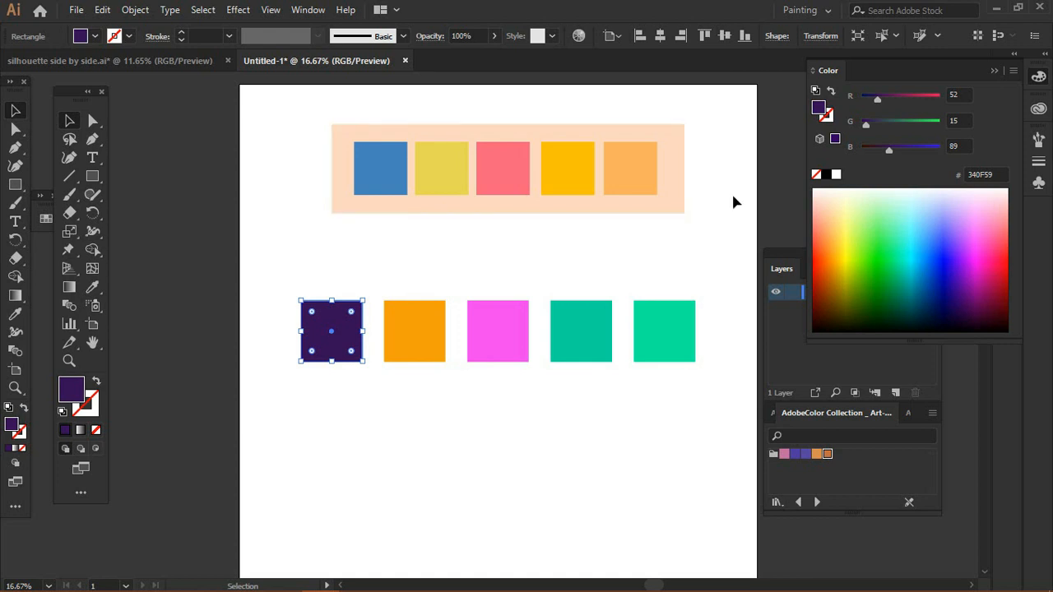
key(ctrl+shift+a)
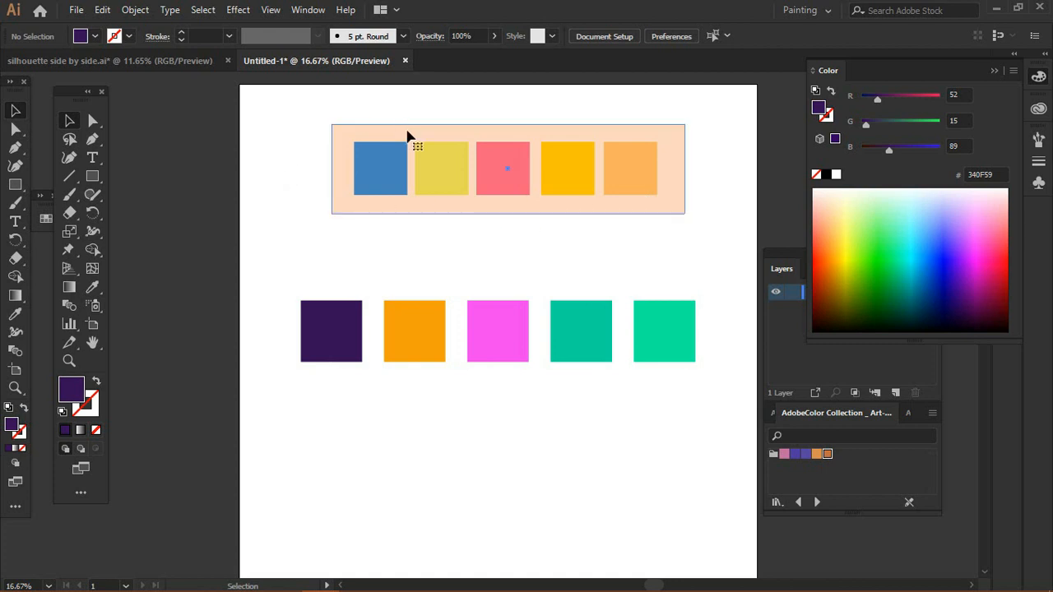
click(431, 123)
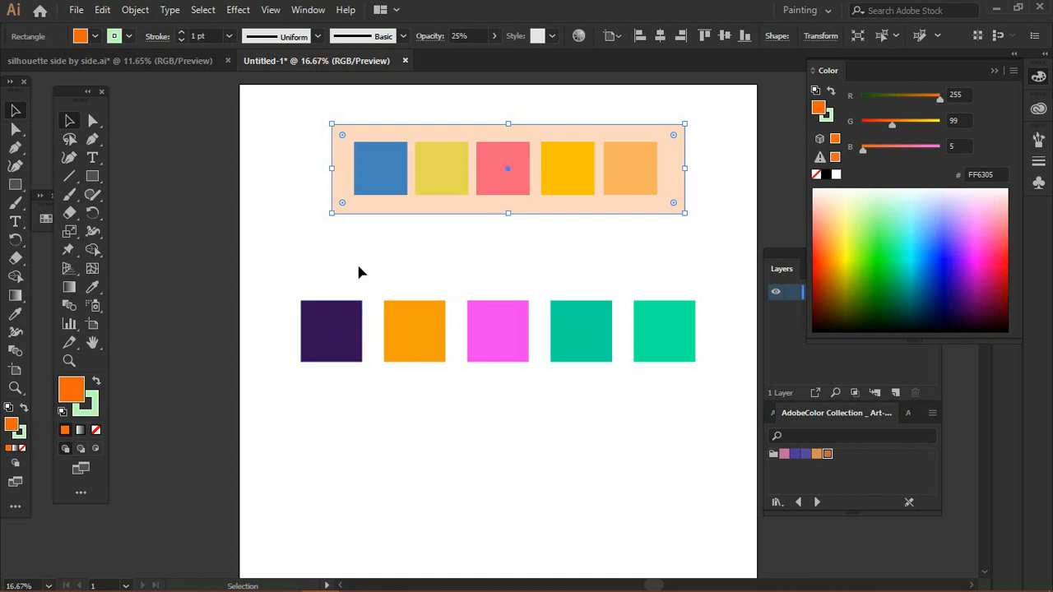
click(339, 330)
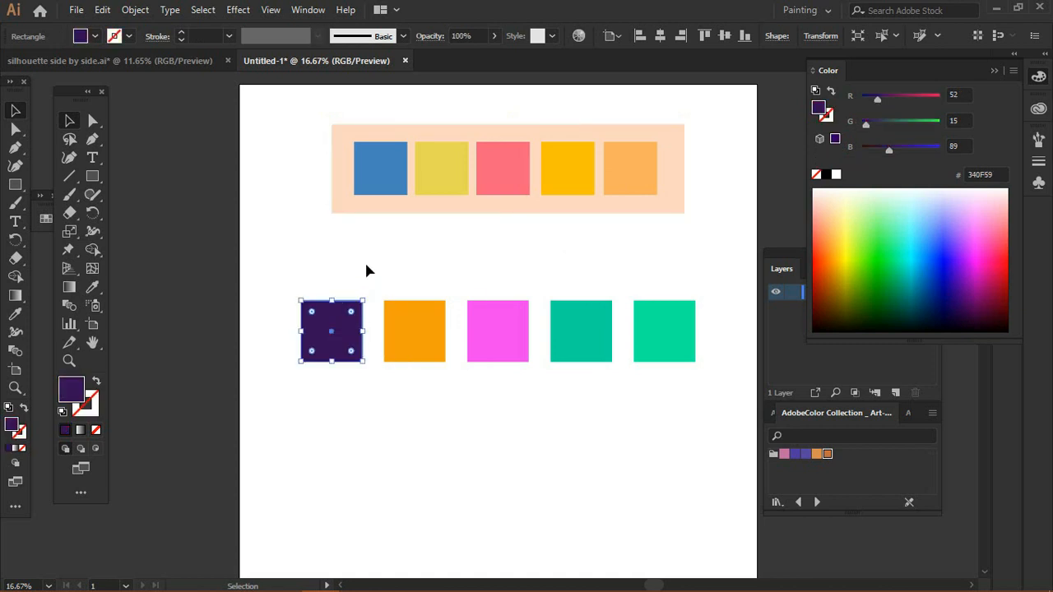
key(i)
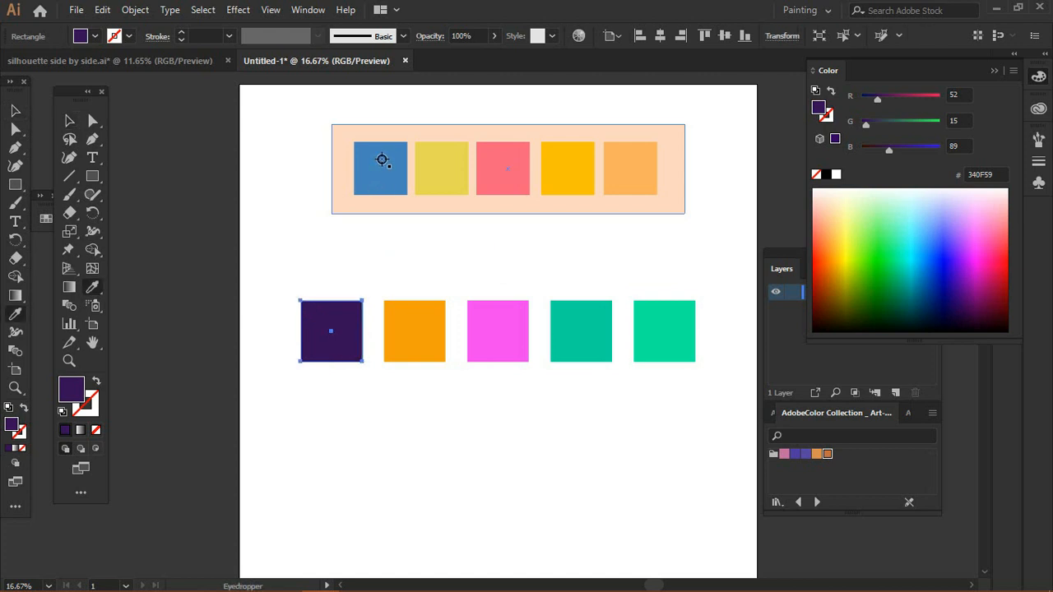
click(382, 161)
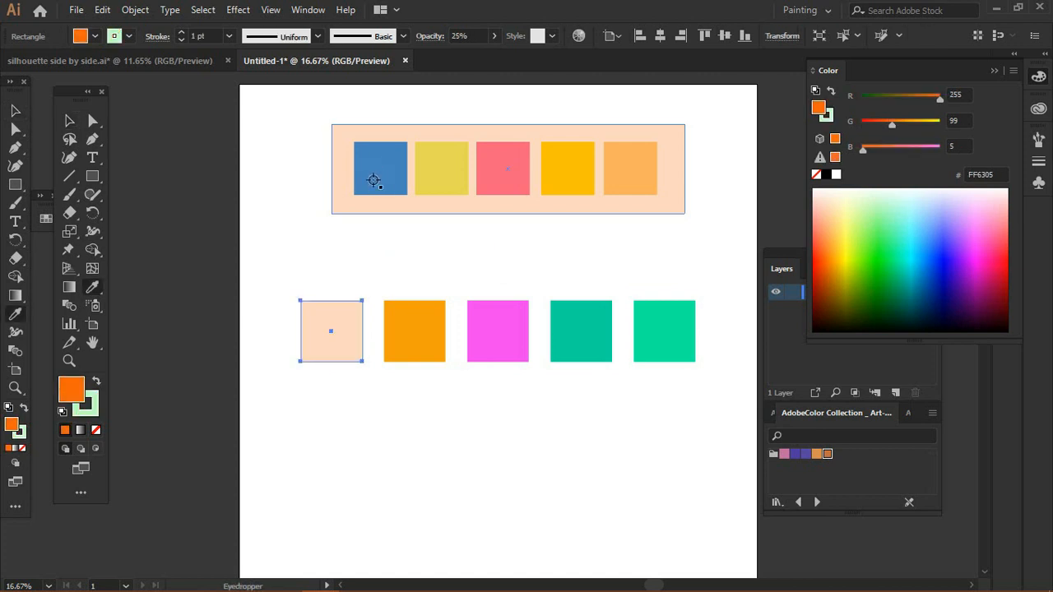
key(v)
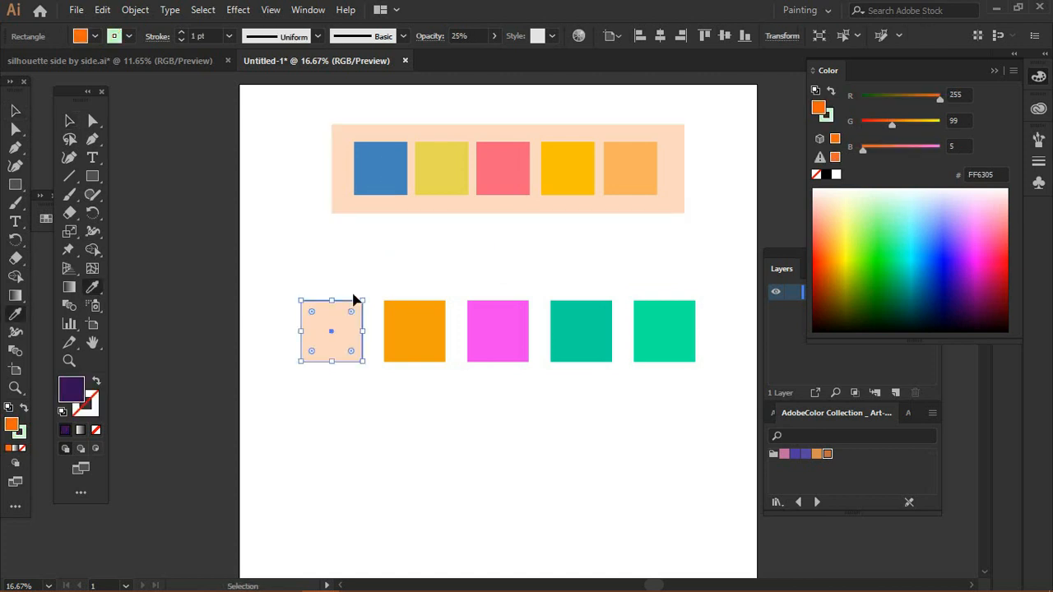
key(ctrl+z)
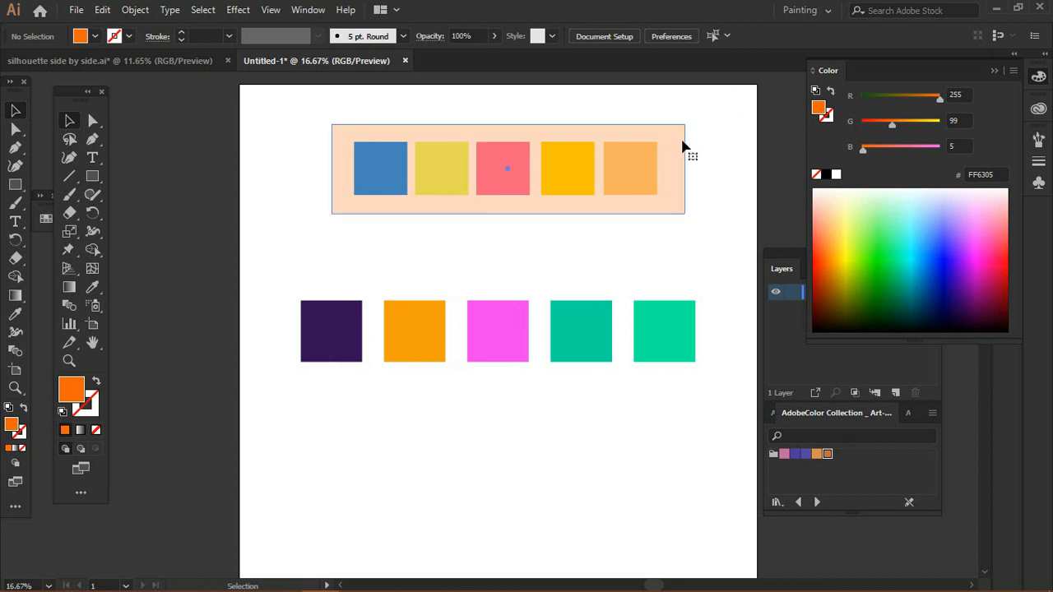
Step: Delete the background rectangle behind the top row of squares
click(569, 162)
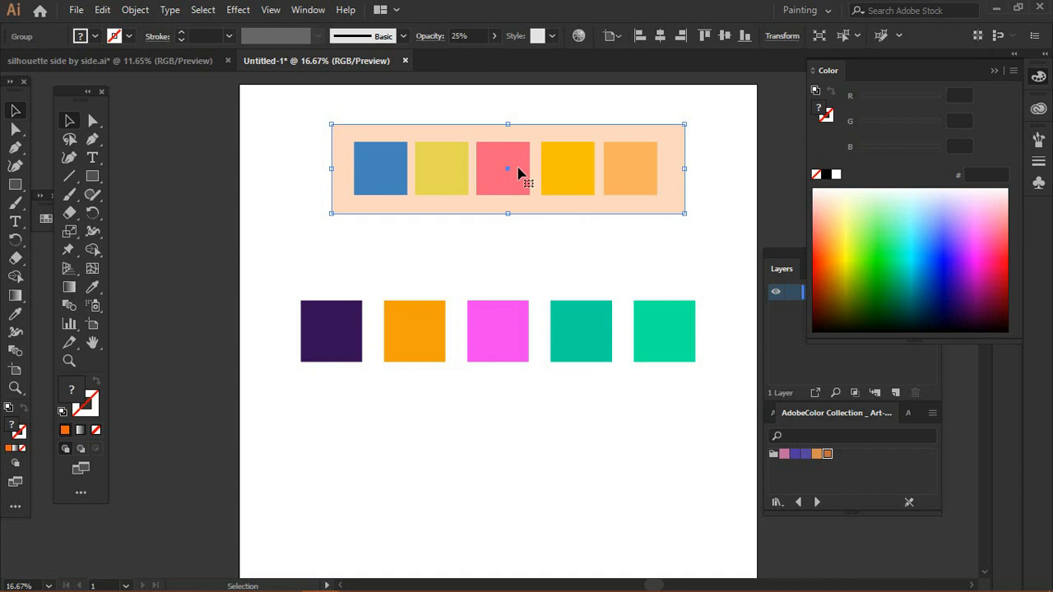
key(Delete)
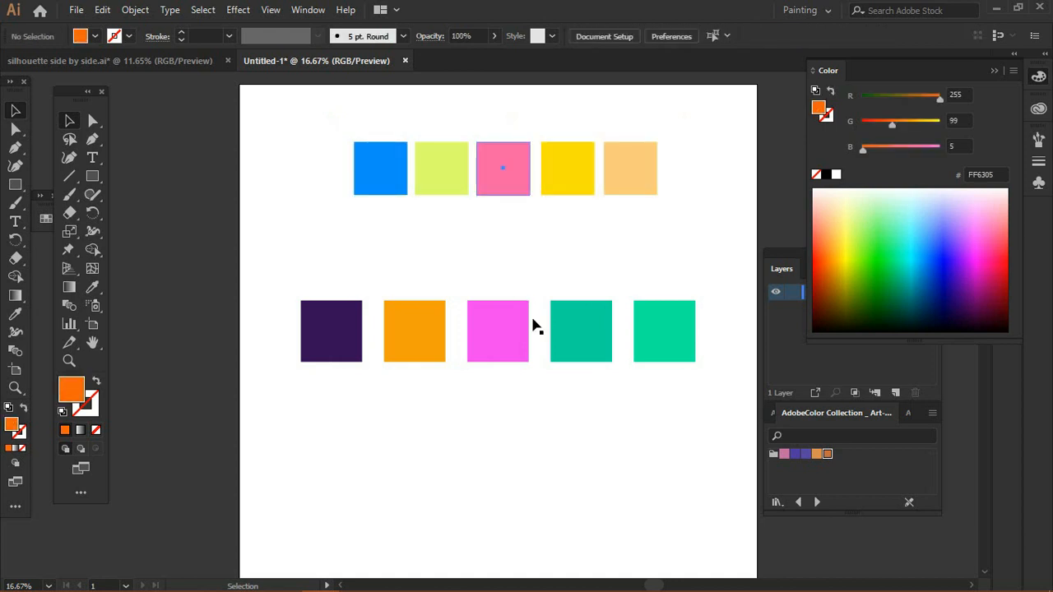
Step: Select all five top squares, drag them into a Photoshop document and place them slightly narrower
click(521, 182)
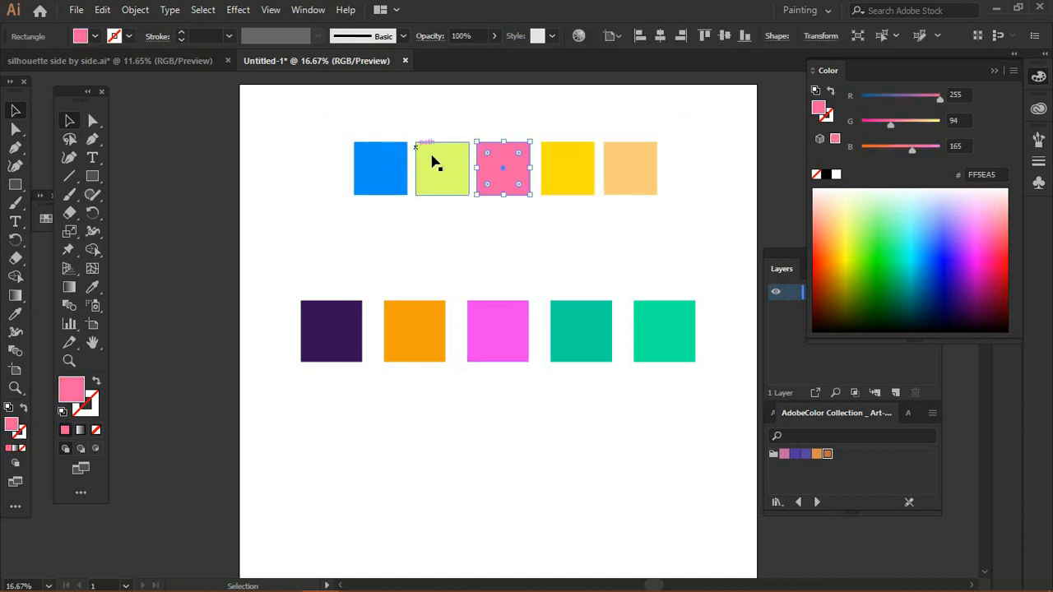
click(585, 170)
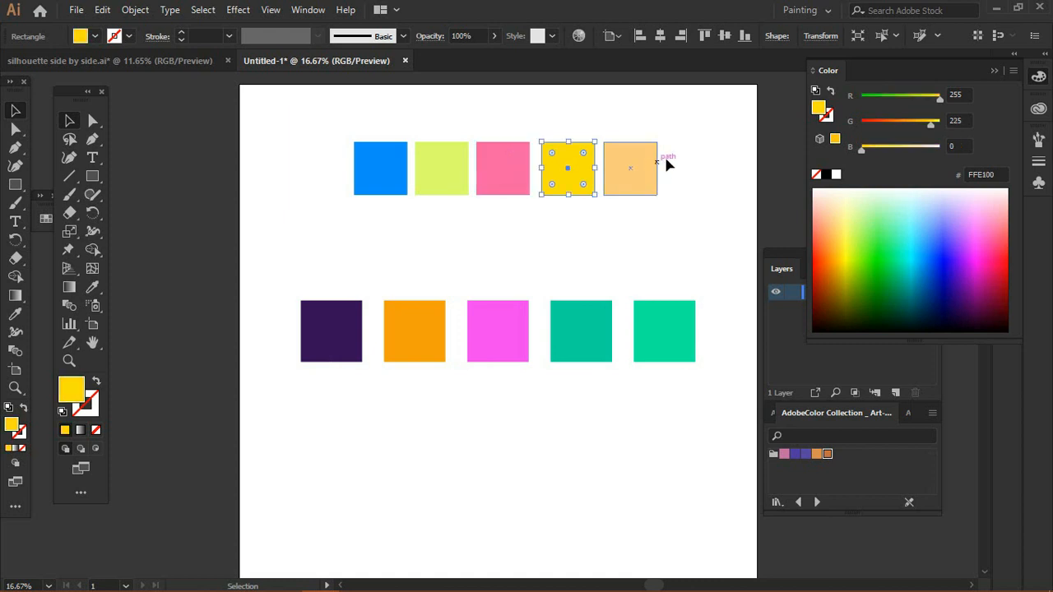
drag(682, 128, 320, 224)
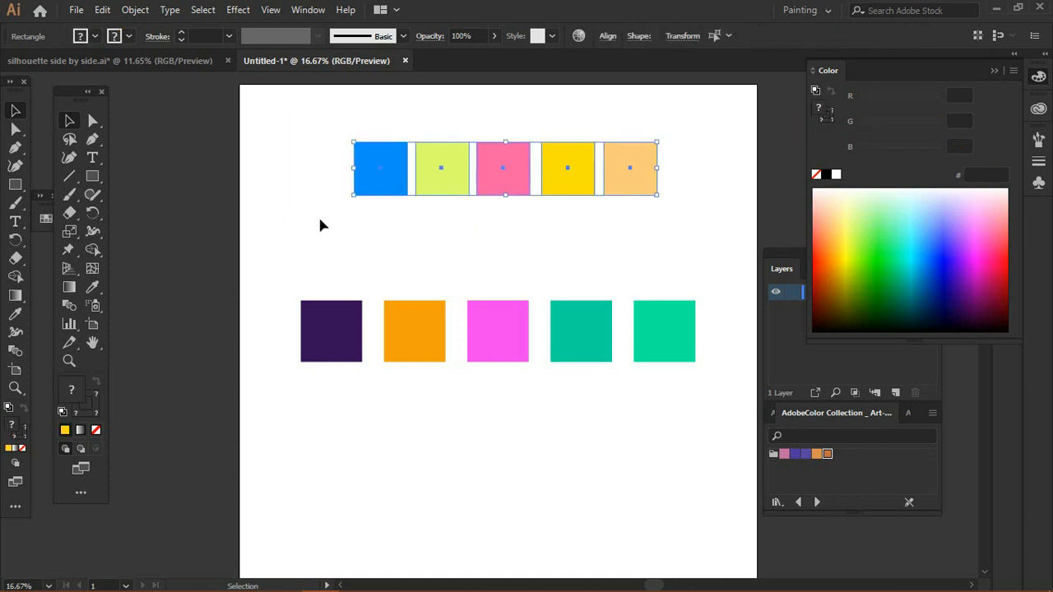
drag(417, 167, 436, 355)
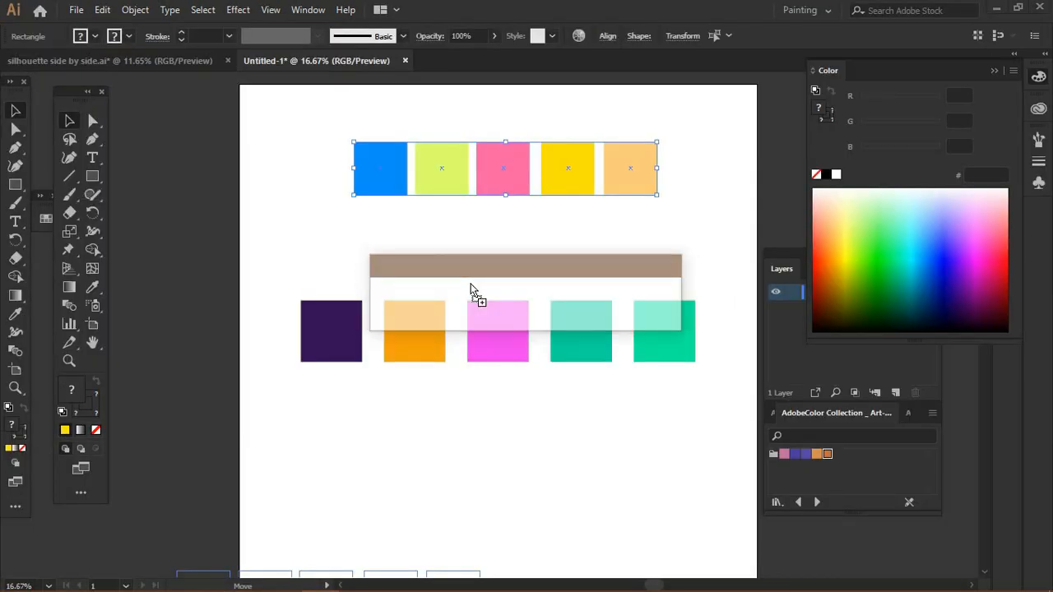
drag(261, 448, 227, 568)
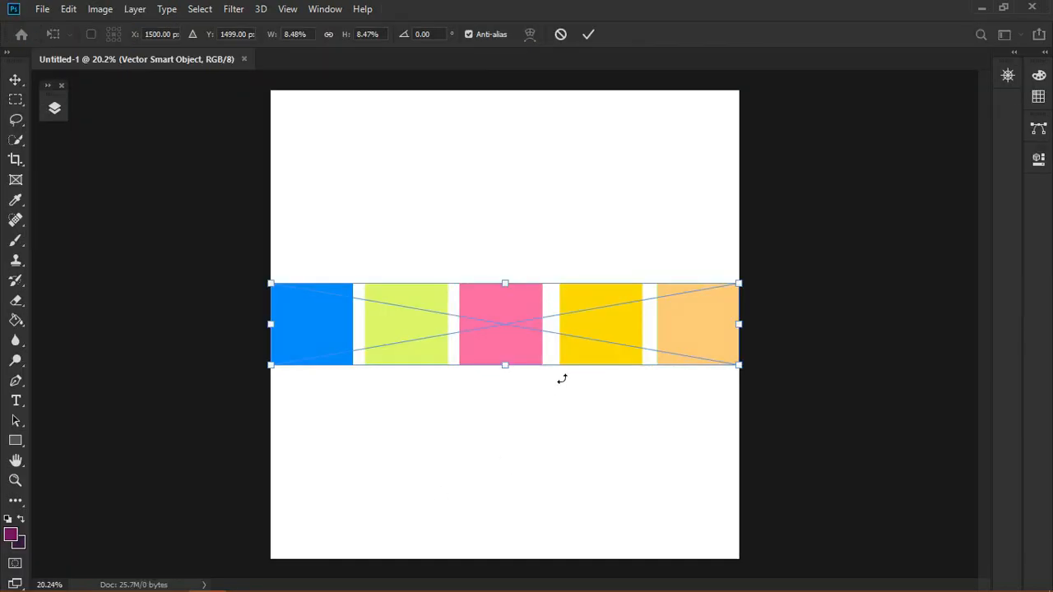
drag(739, 367, 688, 355)
click(593, 28)
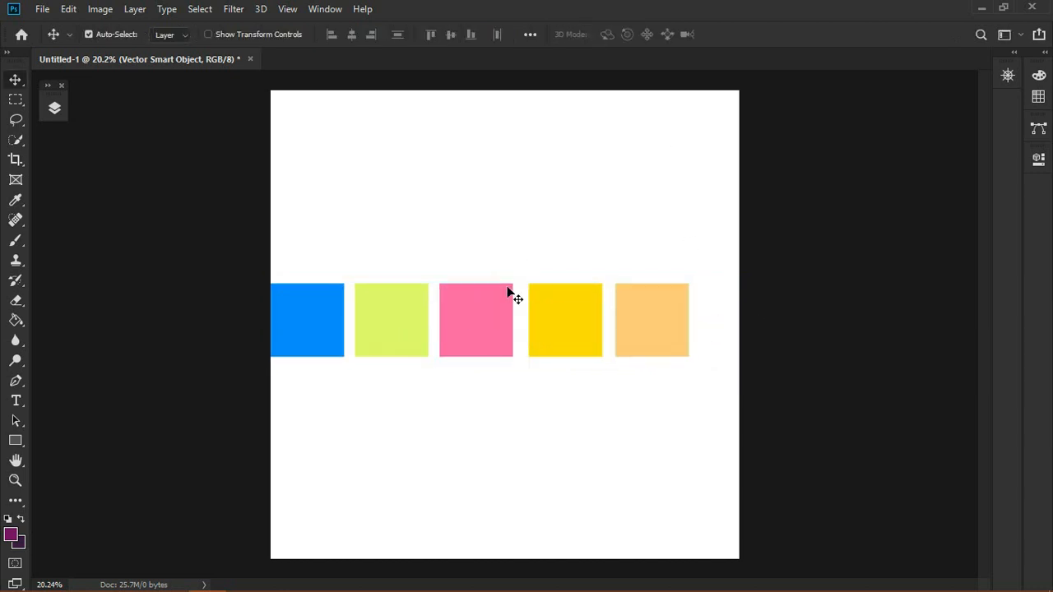
Step: Centre the placed squares on the canvas and add a new blank layer above the smart object
drag(508, 329, 518, 328)
drag(516, 340, 514, 347)
click(53, 107)
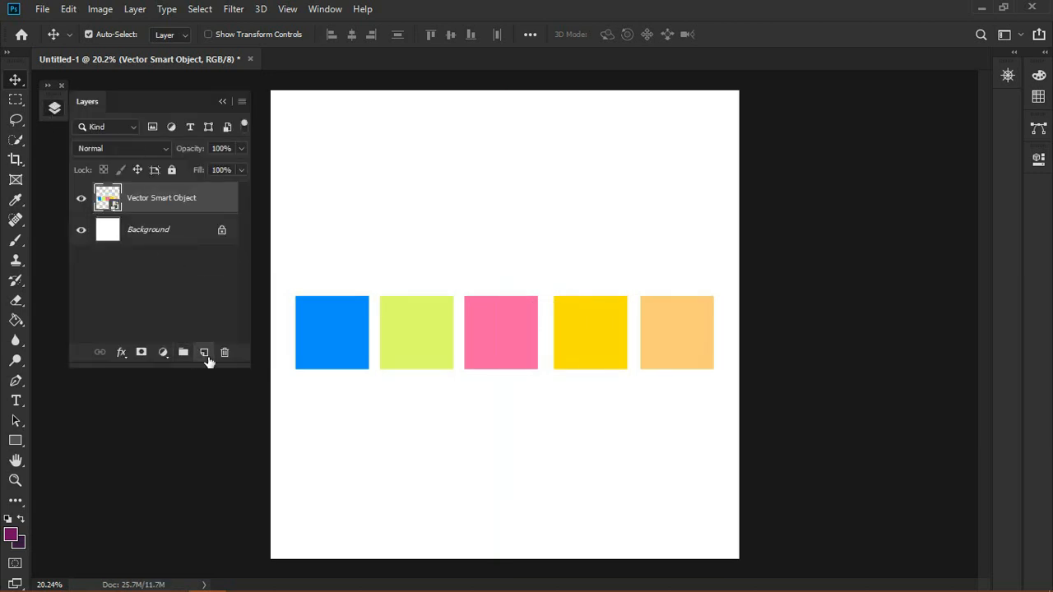
click(204, 353)
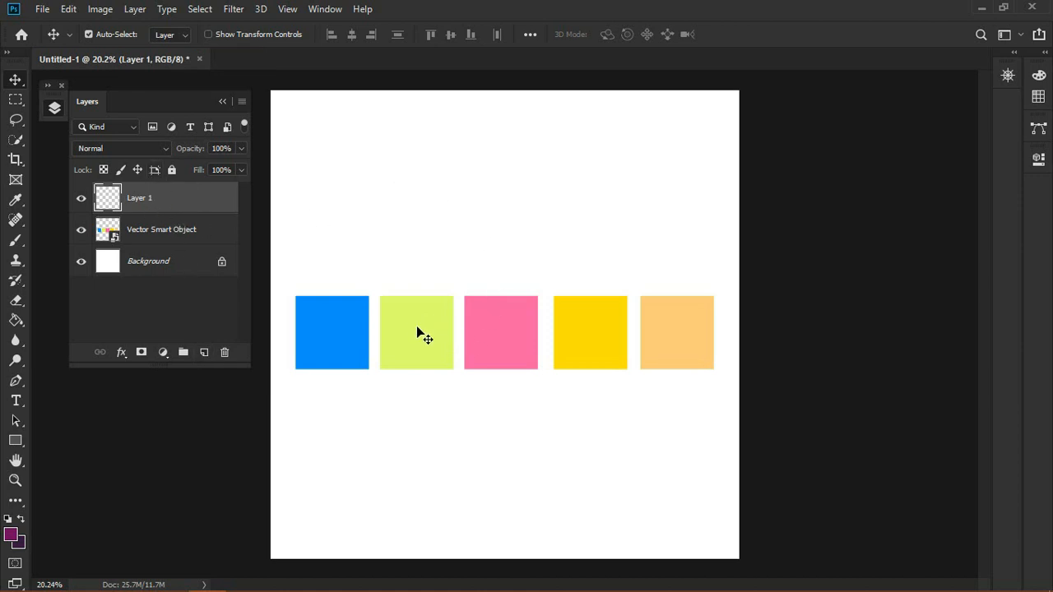
mouse_move(417, 327)
mouse_down()
mouse_move(425, 331)
mouse_move(413, 319)
mouse_up()
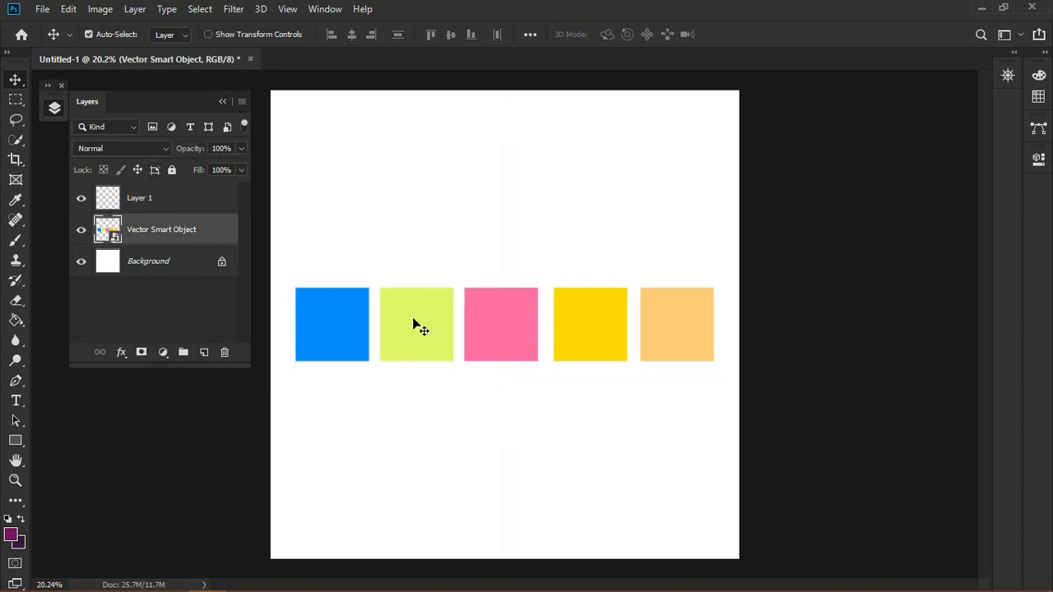
click(167, 198)
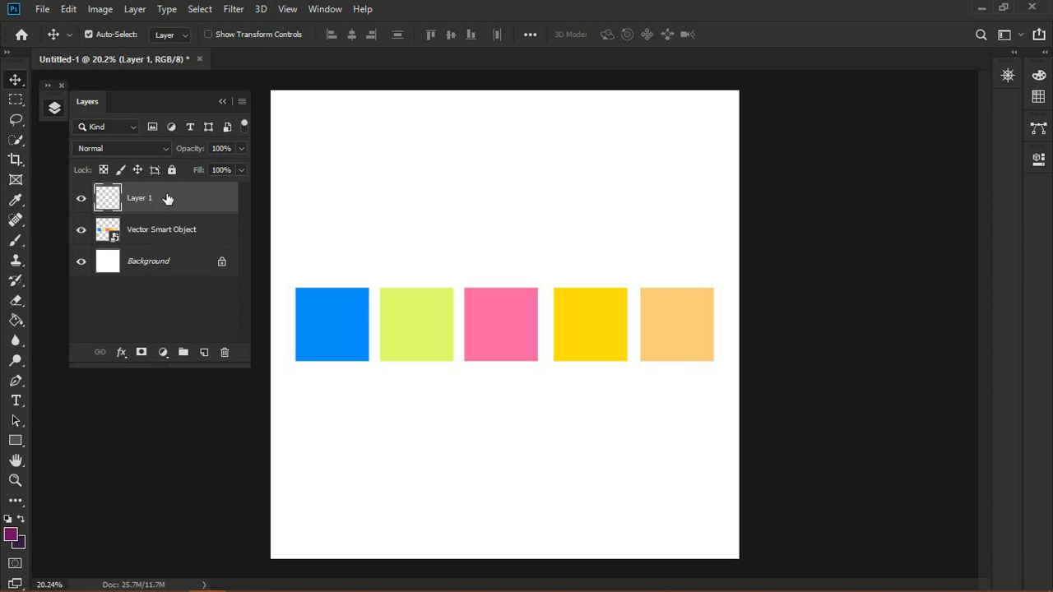
Step: Open the Color panel, enlarge it and switch its display to Hue Cube
click(1039, 75)
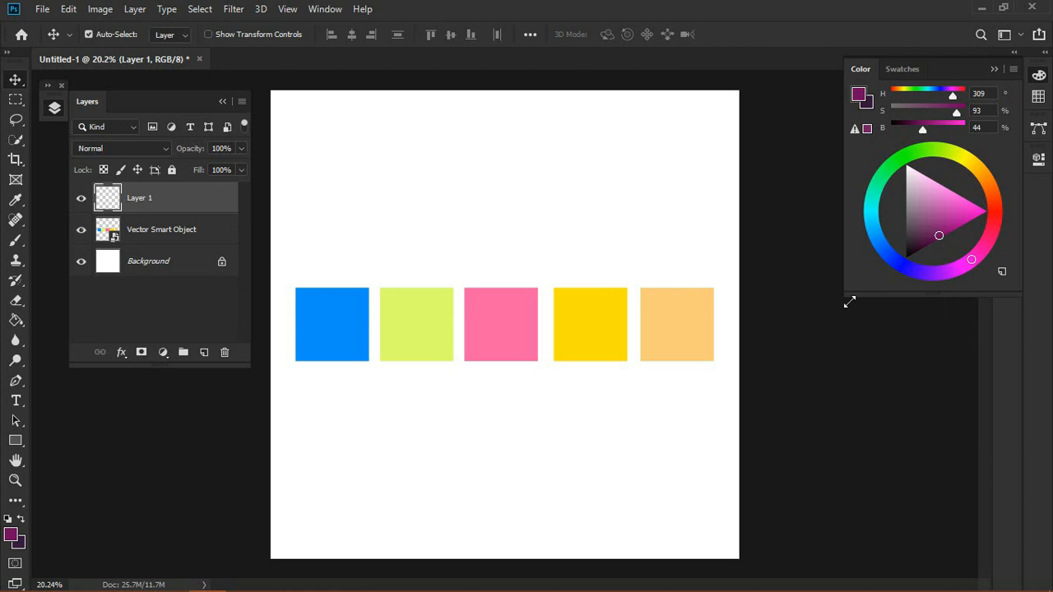
drag(849, 302, 827, 324)
click(1013, 72)
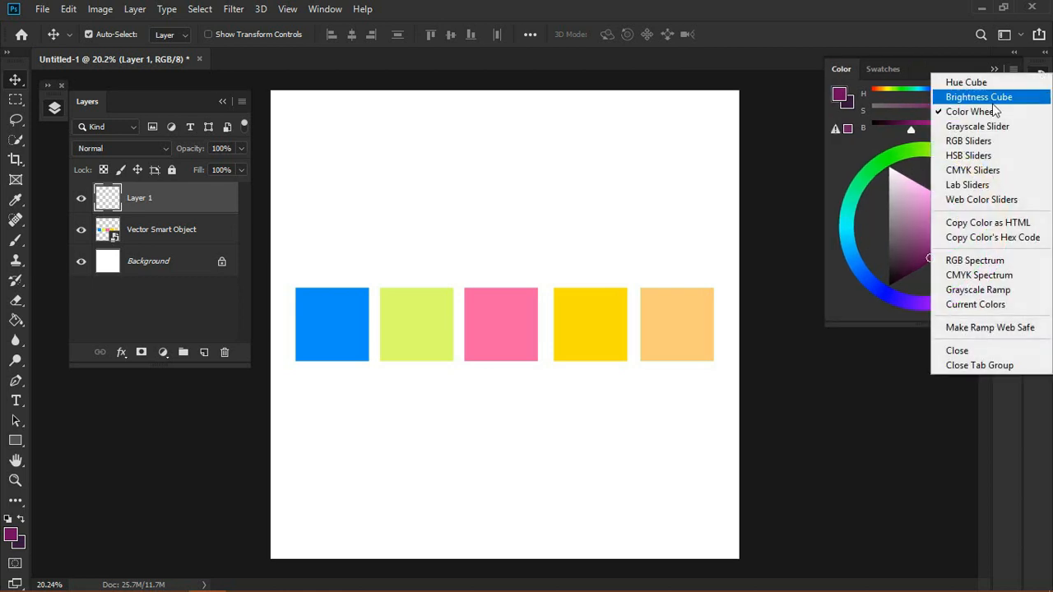
click(968, 84)
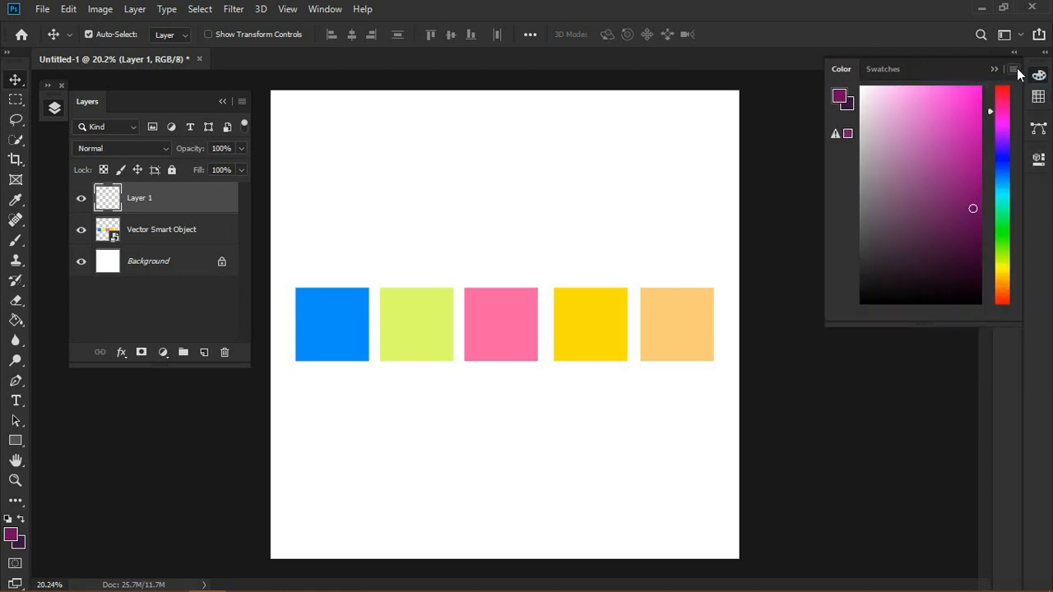
Step: Switch the Color panel display through Brightness Cube, Color Wheel, Grayscale Slider and RGB Sliders
click(1013, 69)
click(1007, 93)
click(1013, 70)
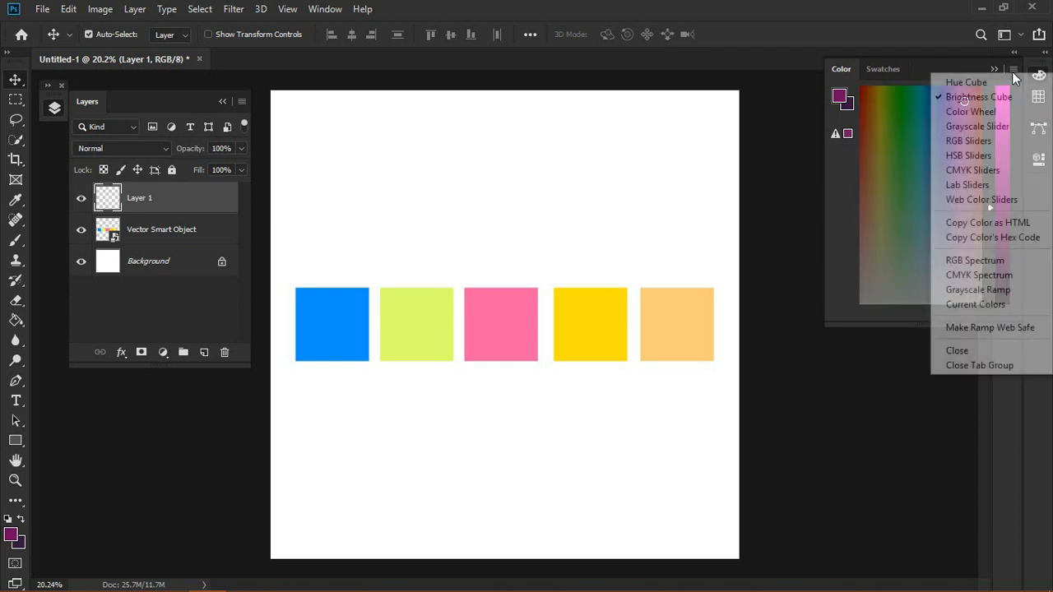
click(999, 111)
click(1011, 74)
click(982, 128)
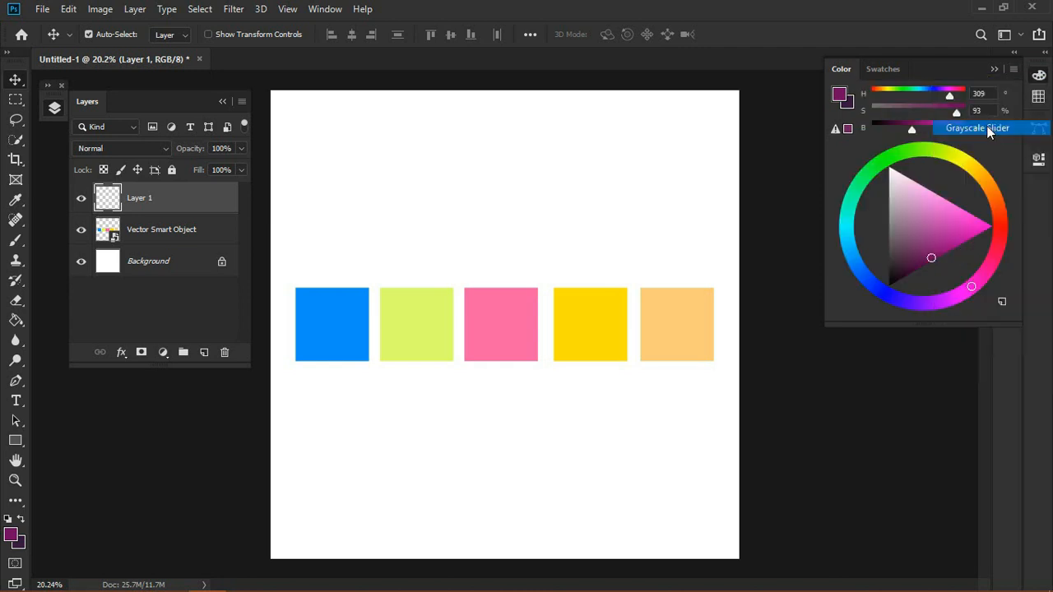
click(1012, 69)
click(1002, 140)
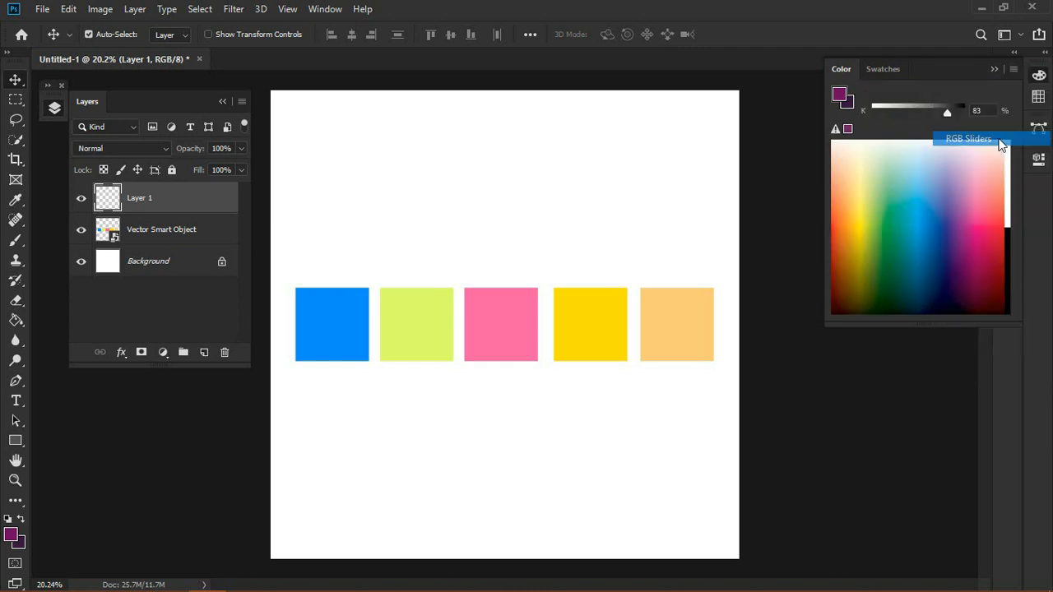
Step: Switch the Color panel through HSB, CMYK, Lab and Web Color Sliders, finishing on the Color Wheel display
click(1011, 74)
click(1001, 158)
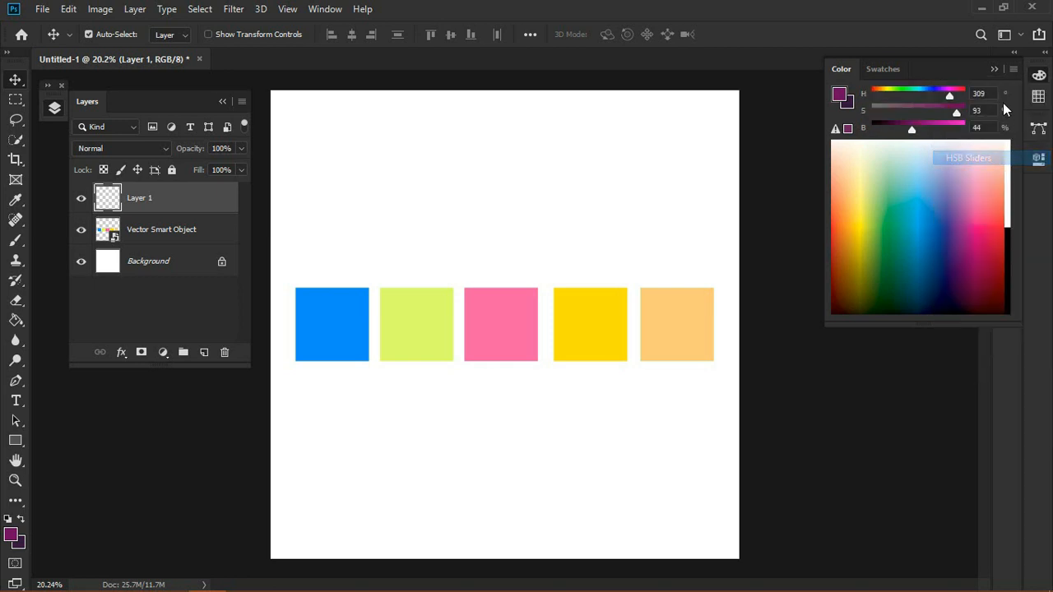
click(1012, 73)
click(992, 168)
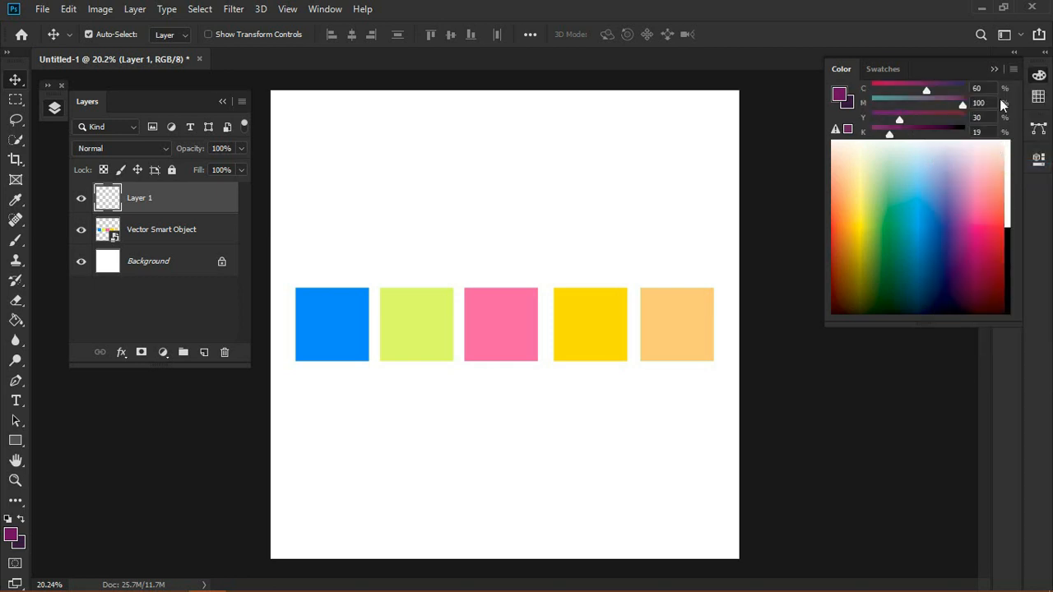
click(1013, 72)
click(992, 181)
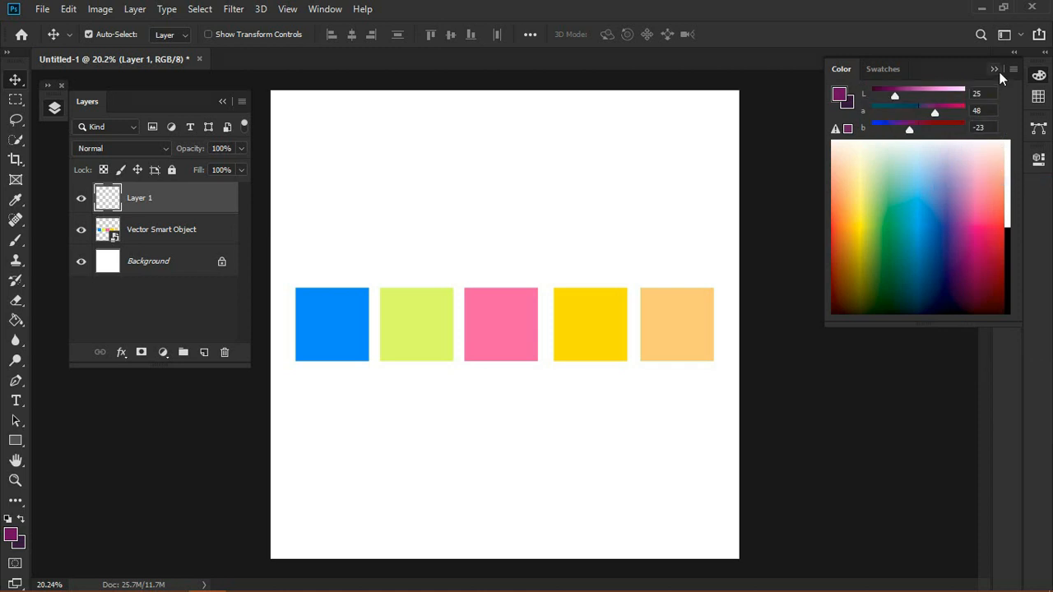
click(1012, 70)
click(983, 198)
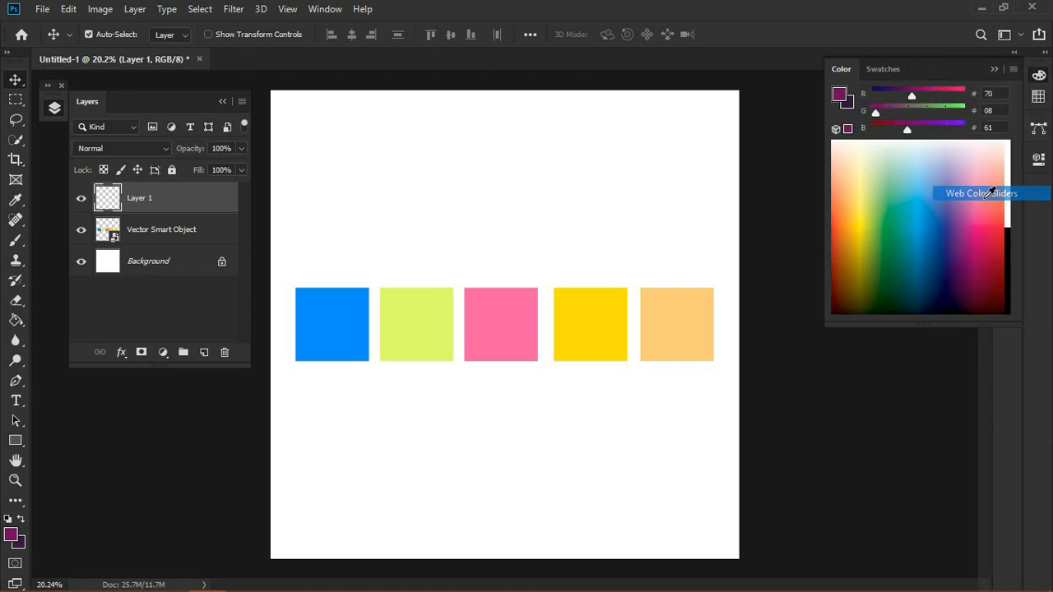
click(1012, 71)
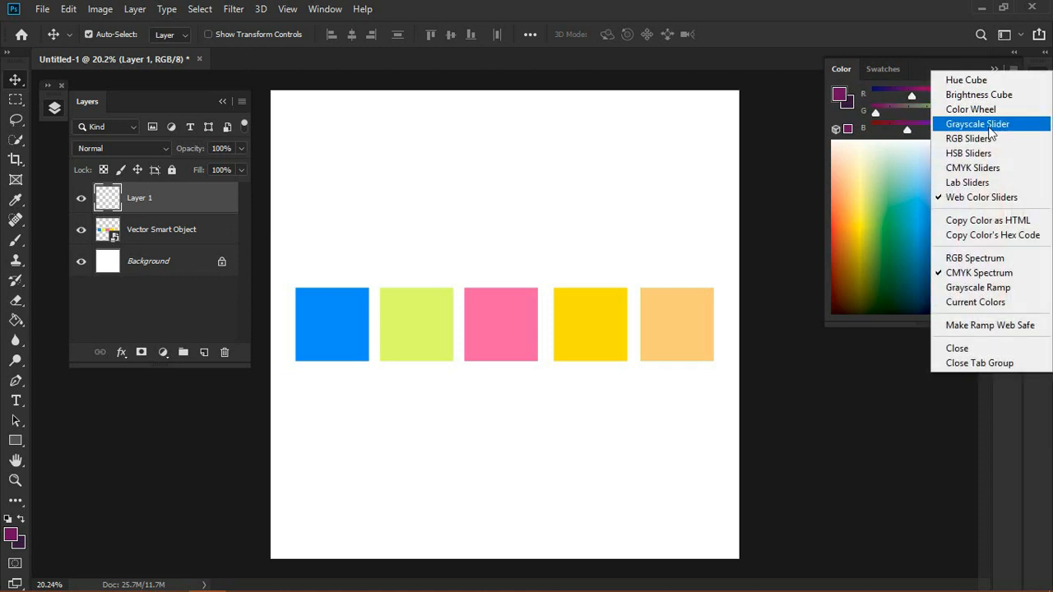
click(971, 110)
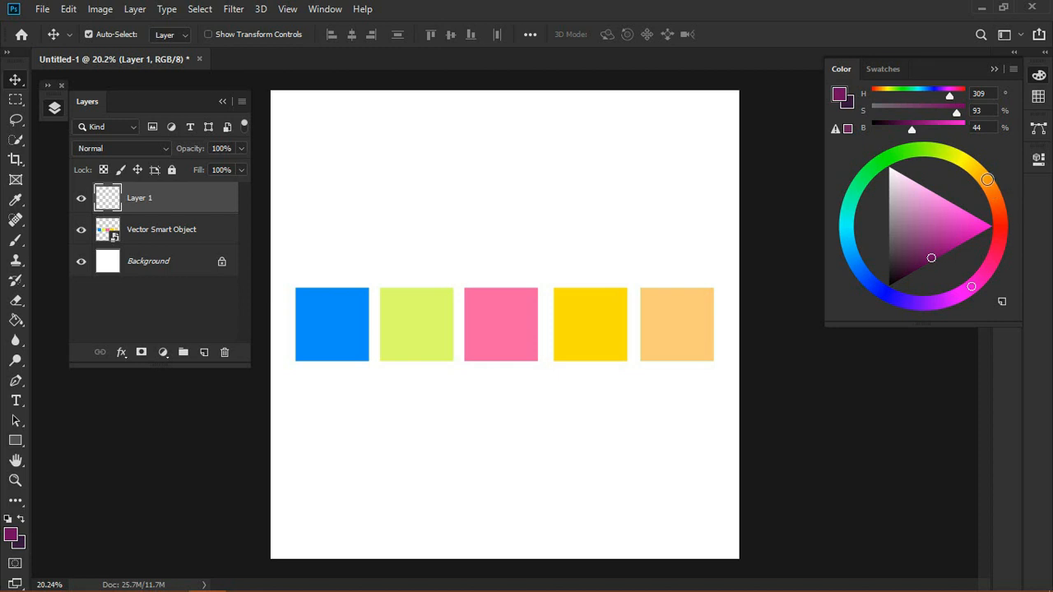
Step: Pick an orange foreground colour (H 24, S 77, B 100) on the colour wheel
mouse_move(979, 174)
mouse_down()
mouse_move(987, 171)
mouse_move(946, 152)
mouse_move(992, 174)
mouse_up()
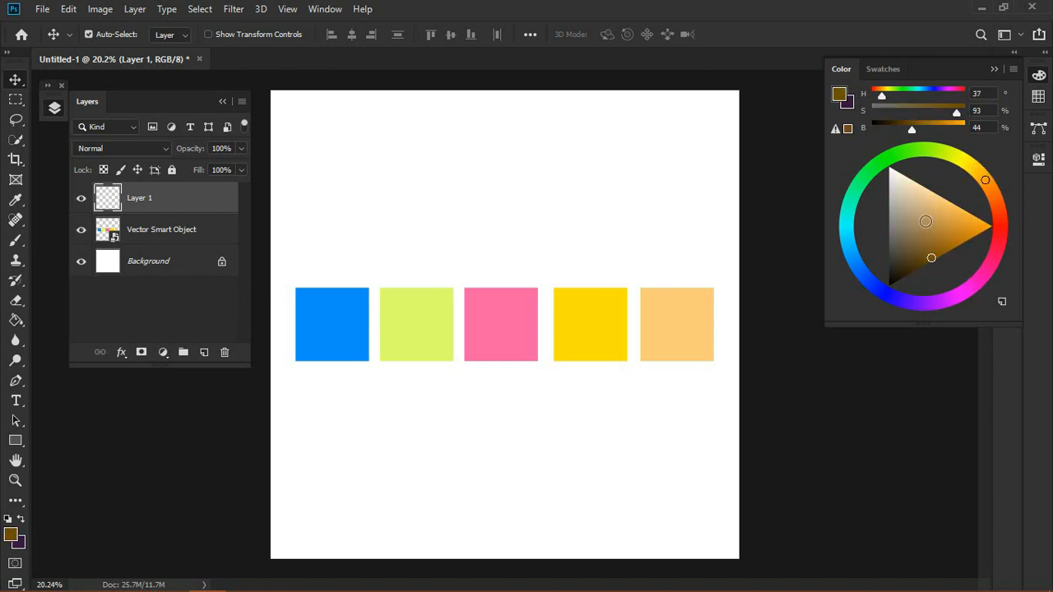
click(925, 222)
click(994, 191)
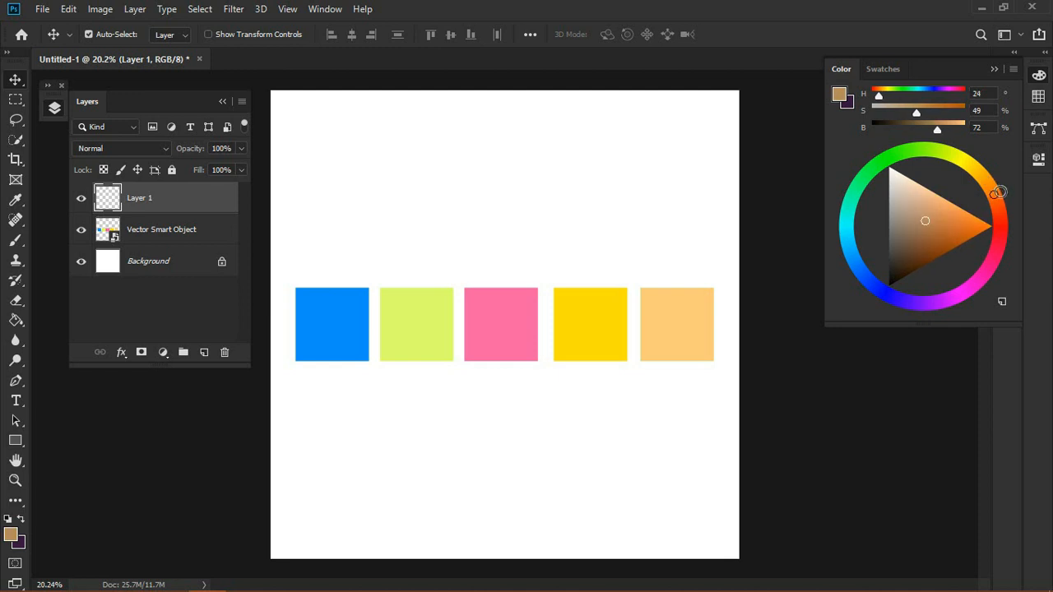
drag(941, 210, 964, 210)
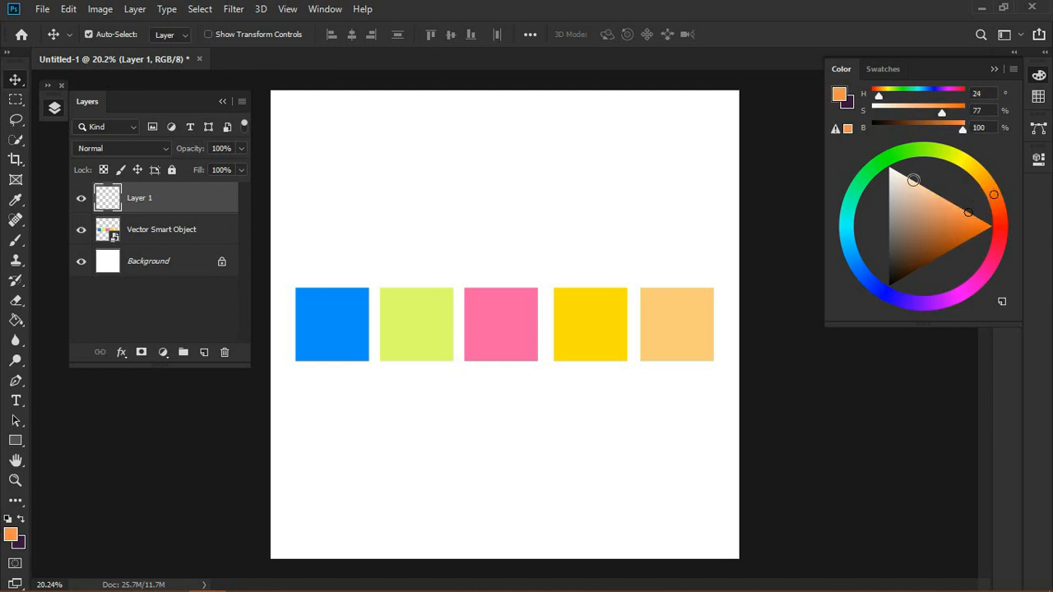
Step: Fill Layer 1 with the orange and set its blend mode to Overlay
key(g)
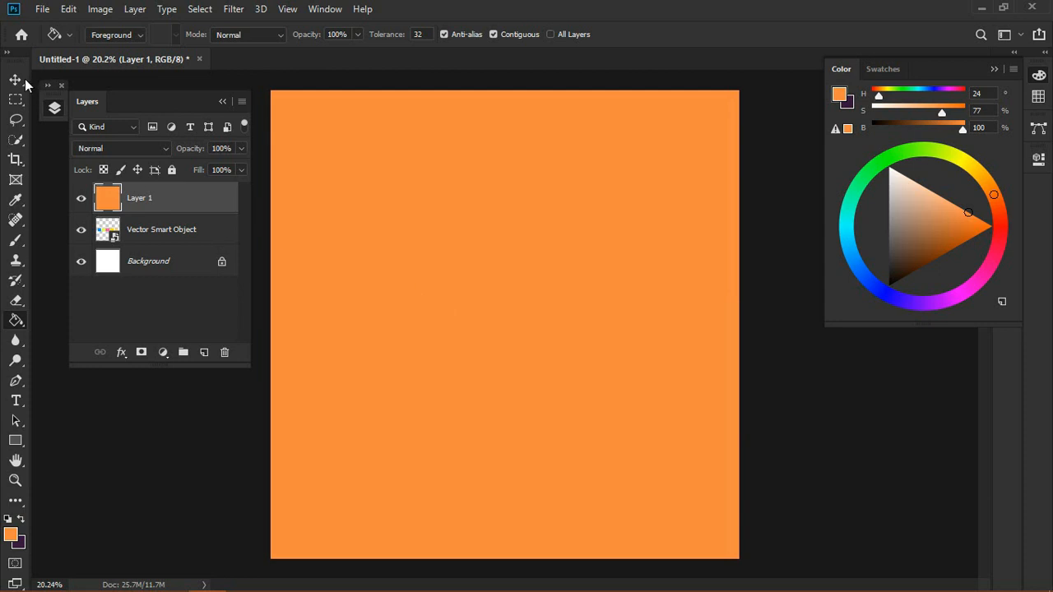
click(16, 80)
click(121, 150)
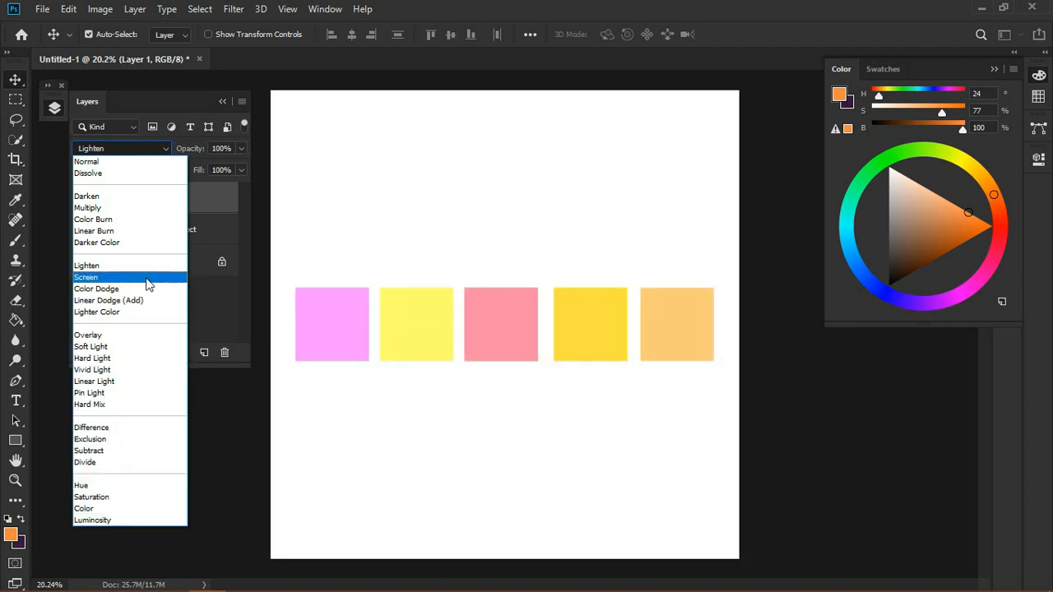
click(130, 337)
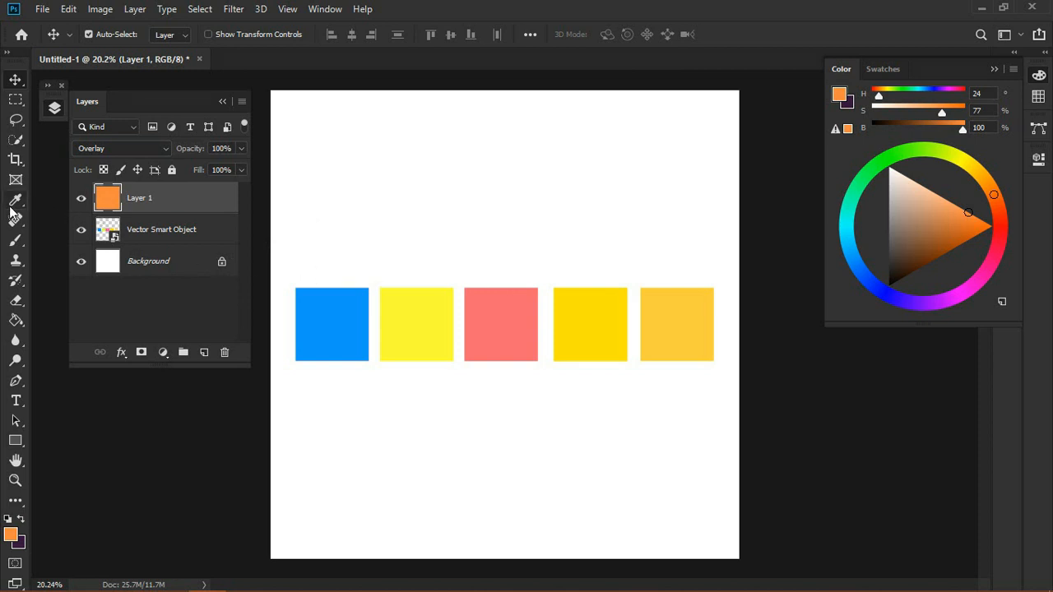
Step: On a new layer, draw a square selection above the first swatch and fill it with the blue sampled from that swatch
click(15, 100)
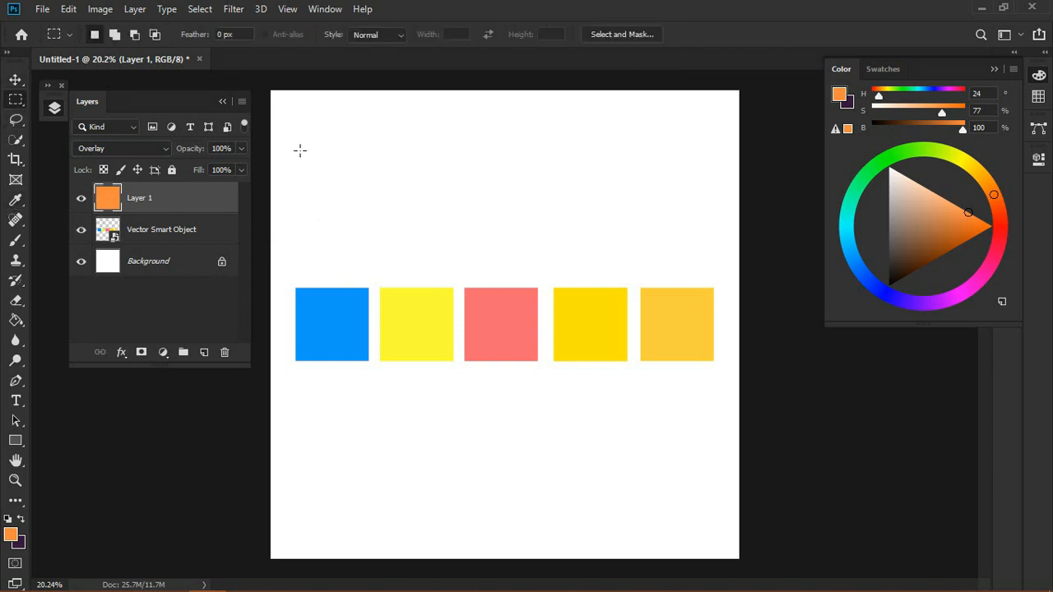
click(204, 352)
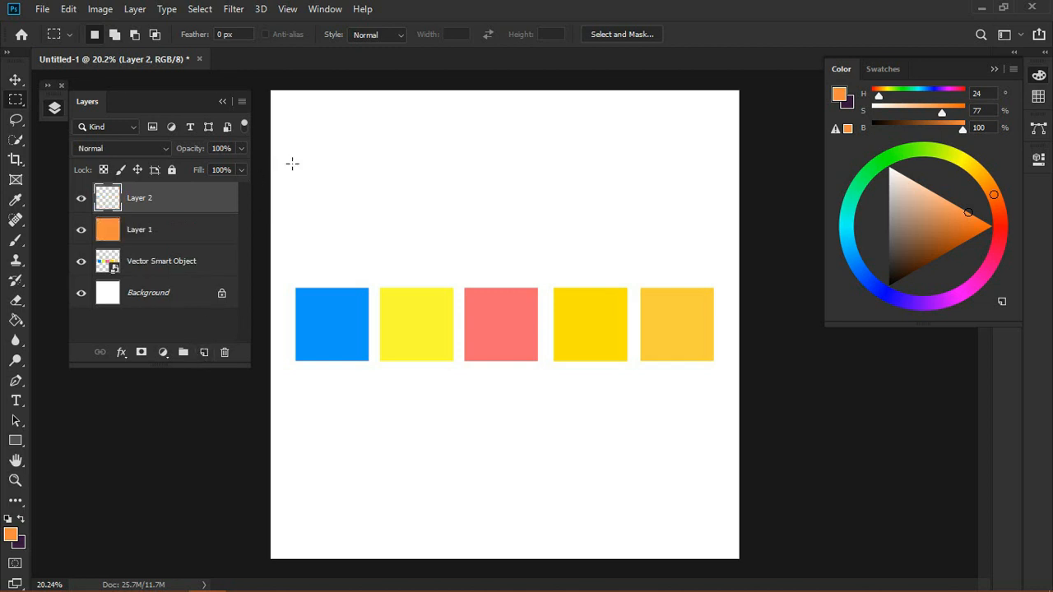
drag(293, 164, 374, 236)
key(i)
click(344, 328)
key(m)
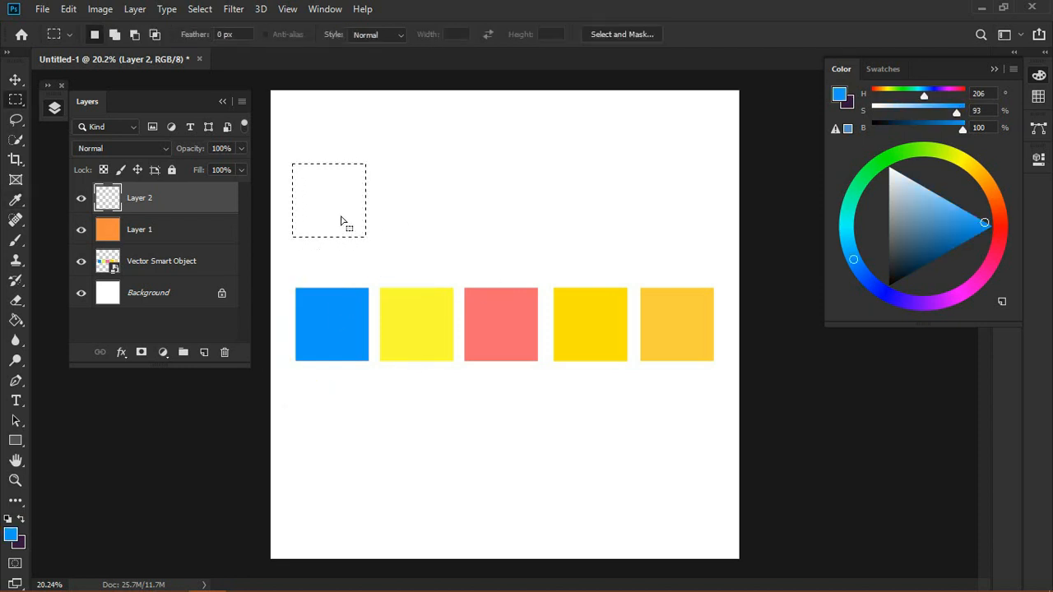
key(g)
click(341, 215)
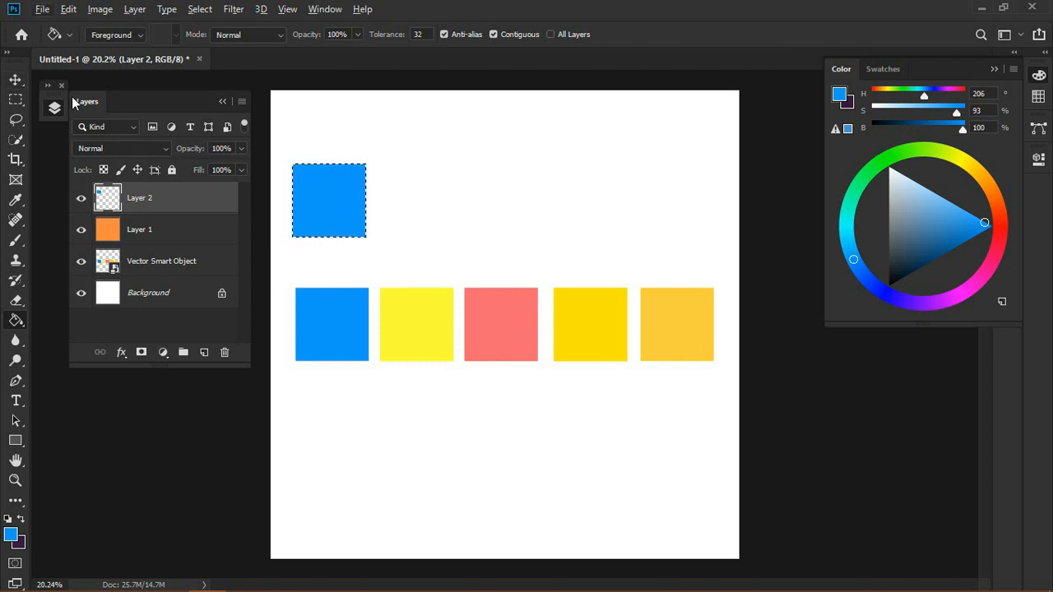
Step: Duplicate the blue square to the right and fill the copy with the yellow sampled from the second swatch
click(15, 79)
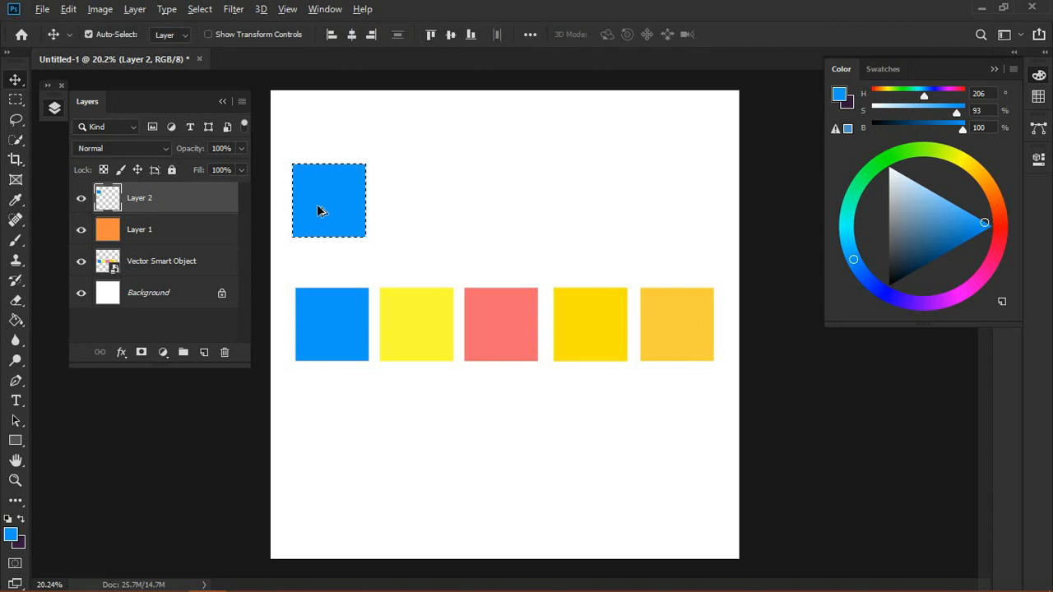
drag(319, 210, 406, 205)
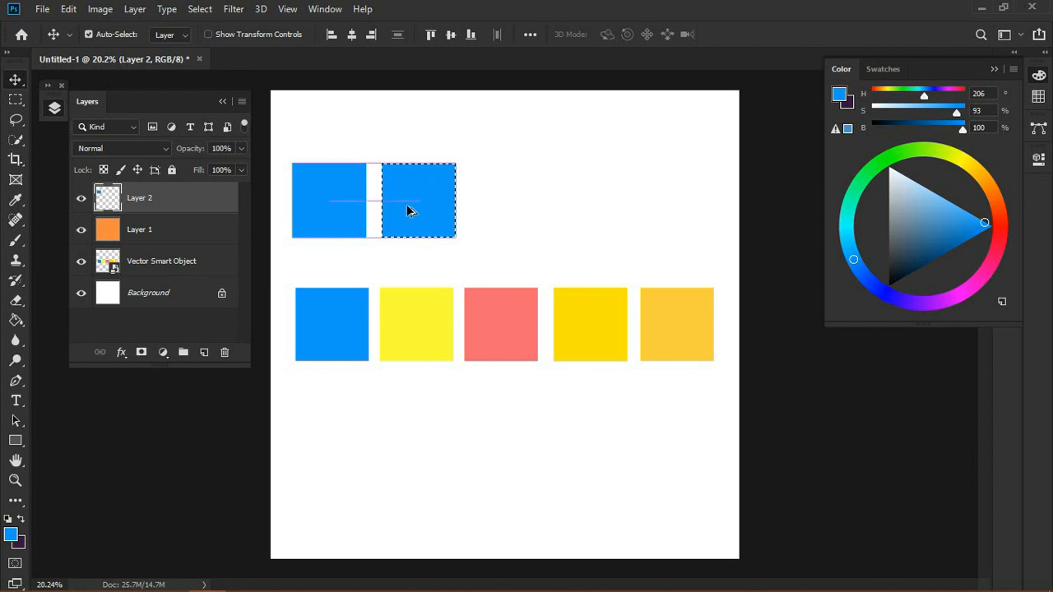
key(i)
click(413, 332)
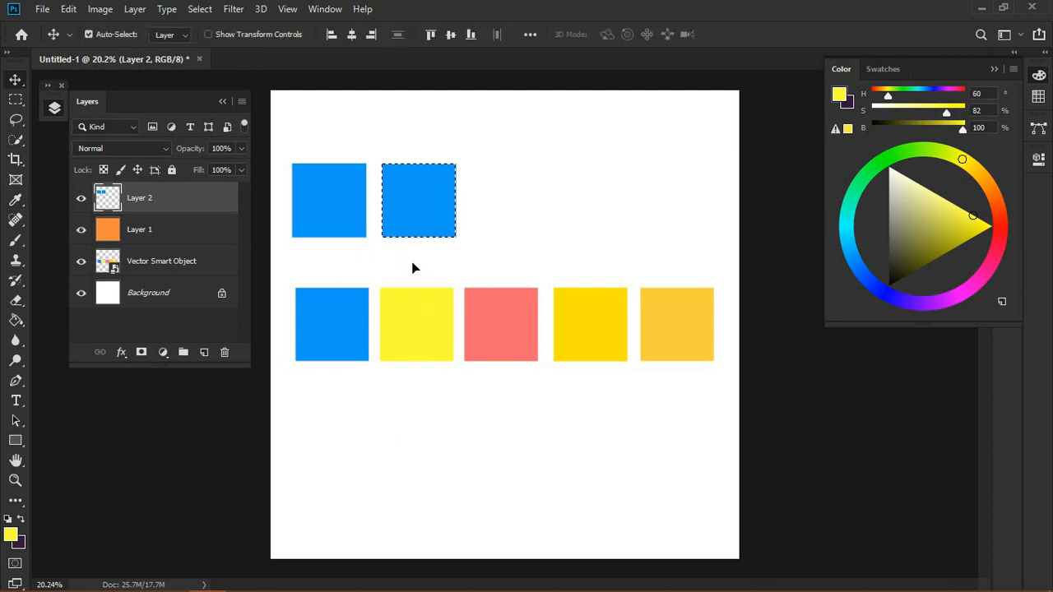
key(g)
click(409, 218)
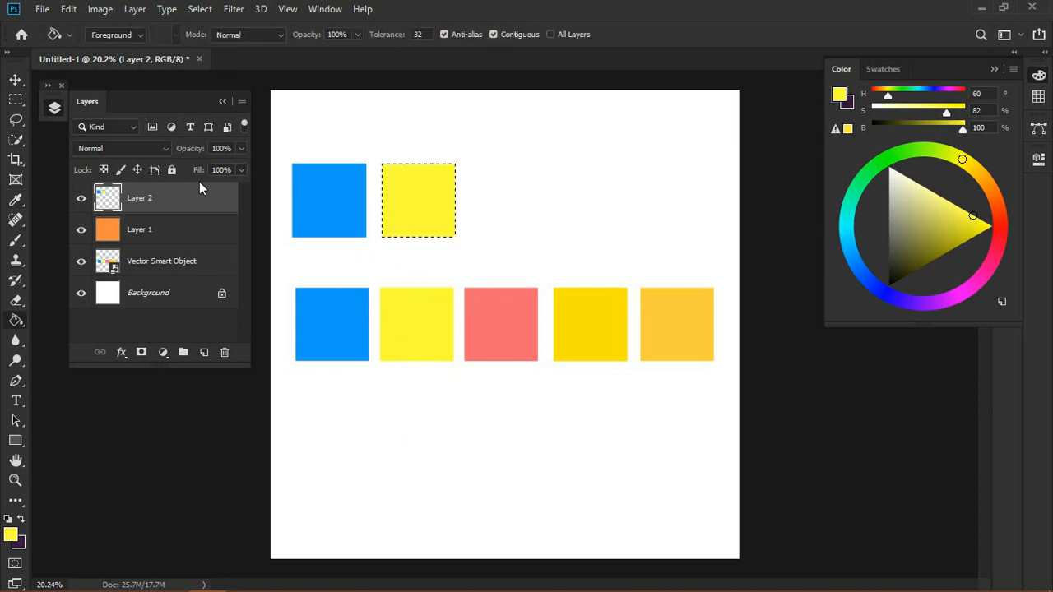
Step: Duplicate the yellow square to the right and fill it with the salmon colour sampled from the third swatch
key(v)
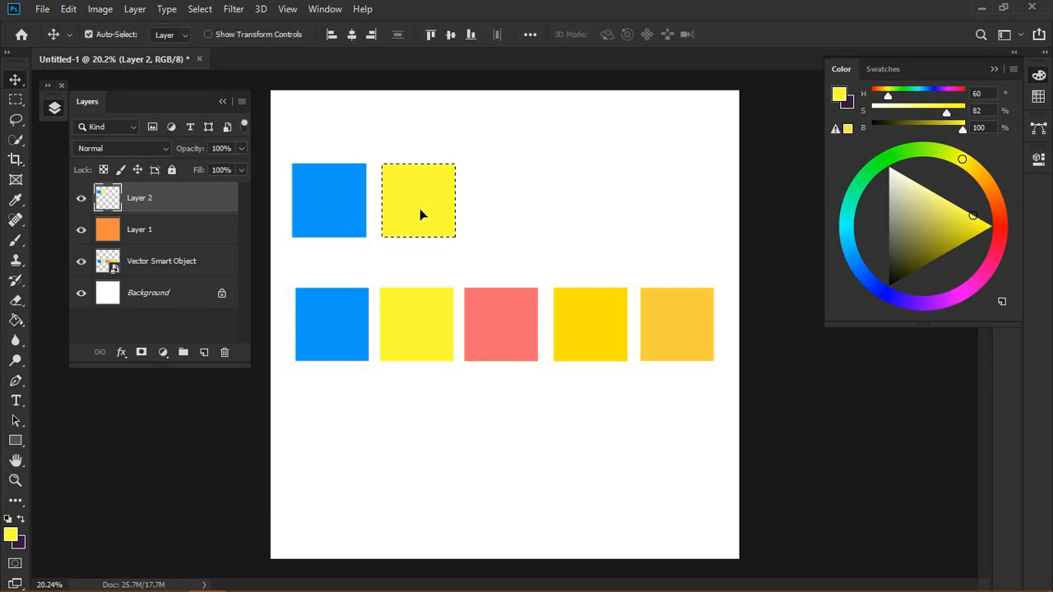
alt+drag(420, 208, 510, 215)
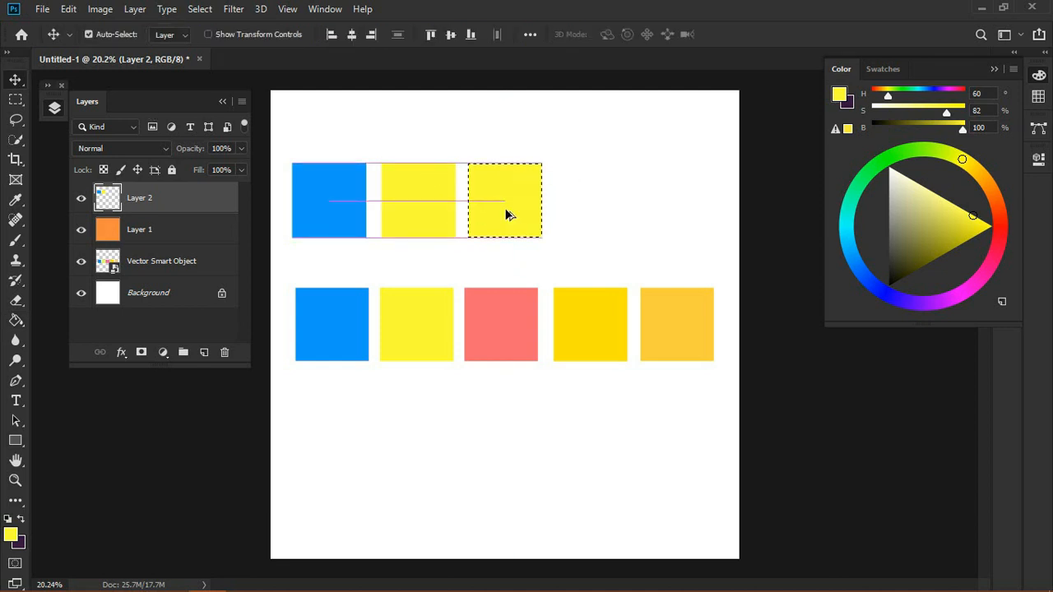
key(i)
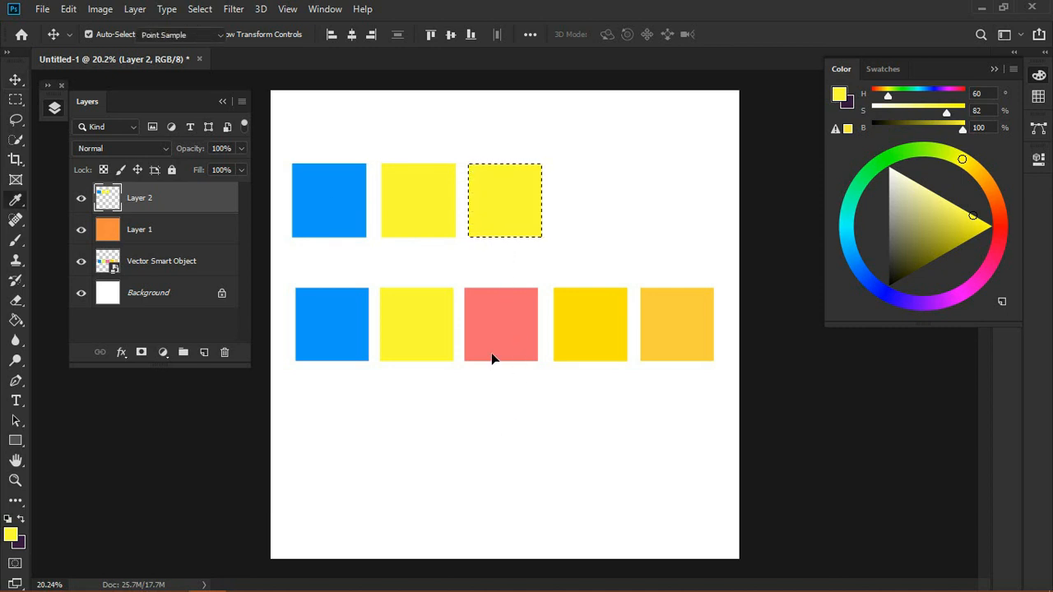
click(497, 323)
key(v)
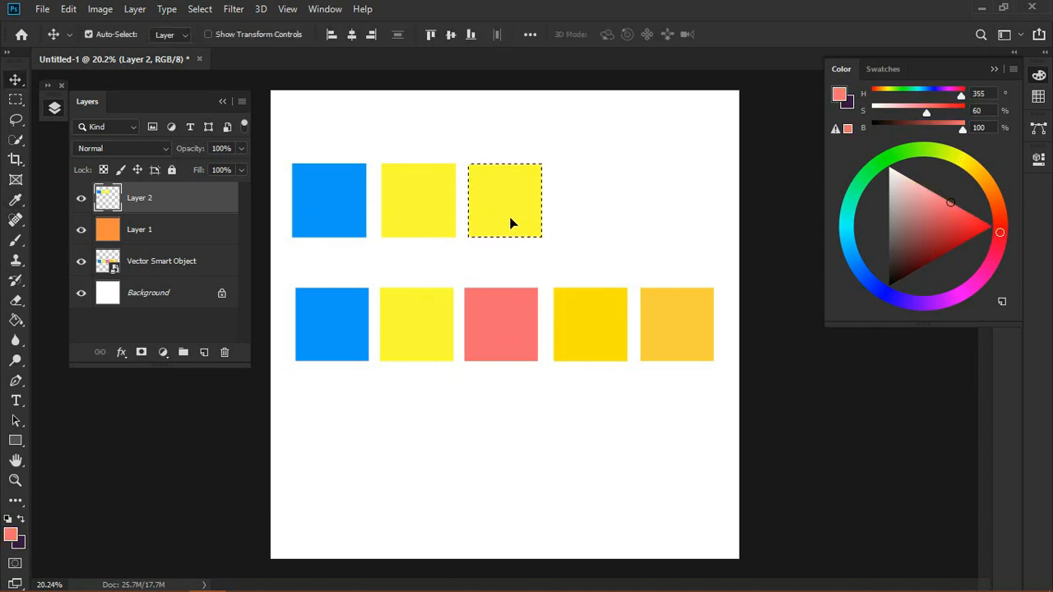
key(g)
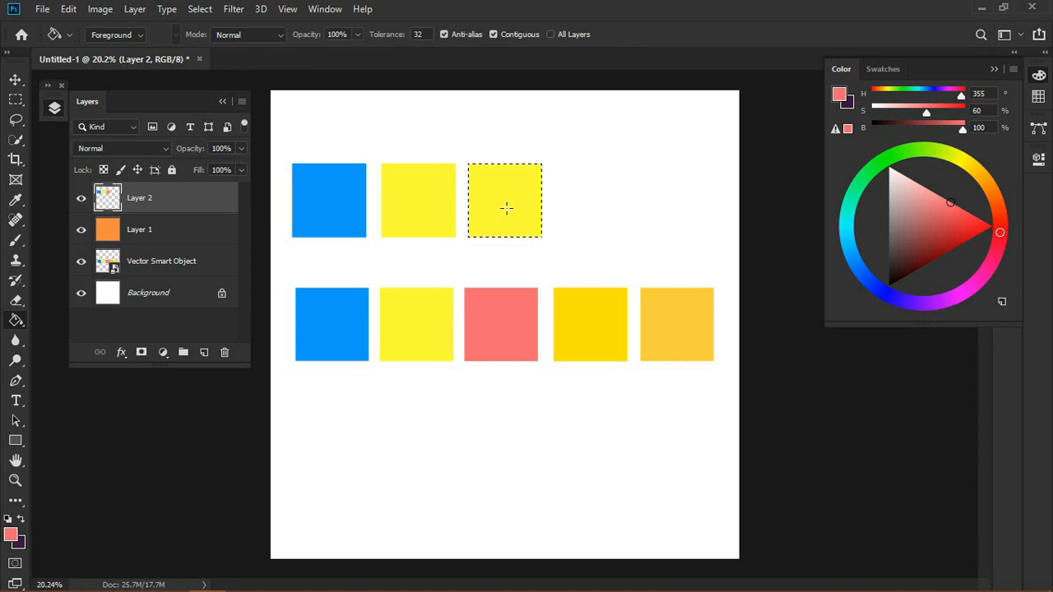
click(505, 212)
Step: Duplicate the salmon square to the right and fill it with the gold sampled from the fourth swatch
click(10, 81)
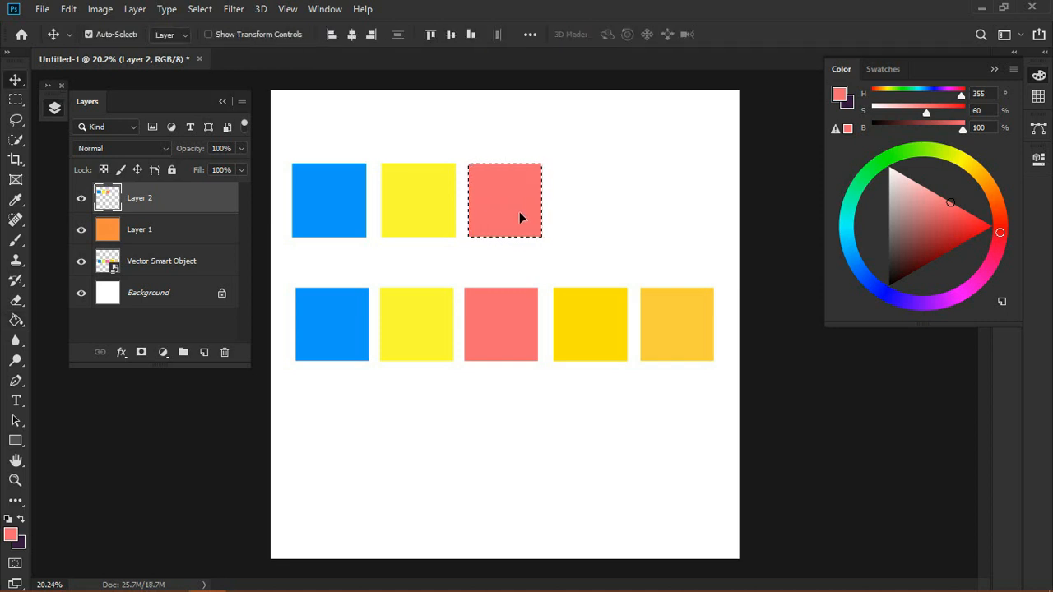
drag(520, 215, 610, 201)
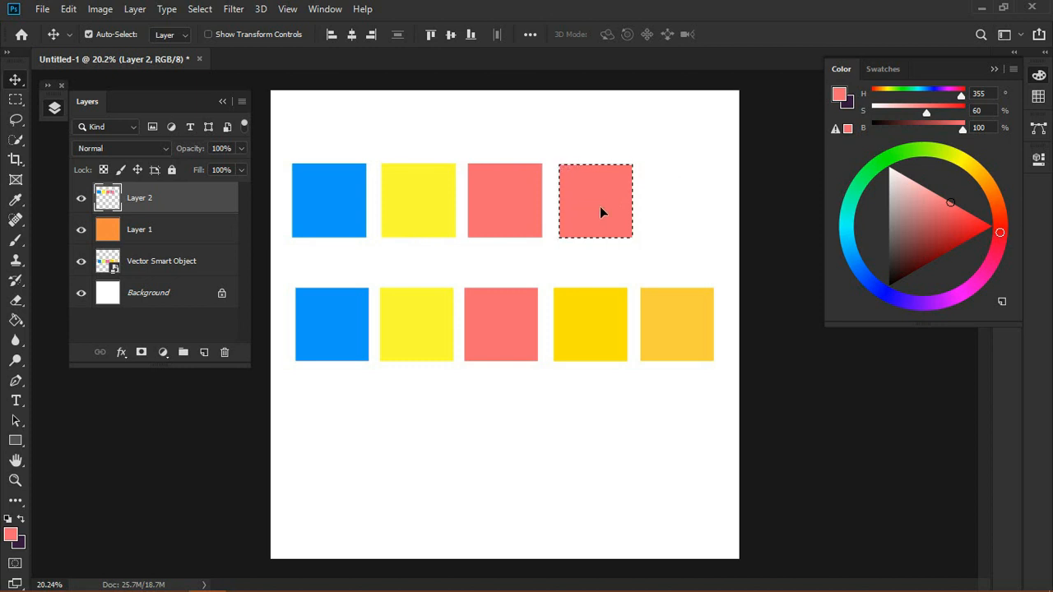
key(i)
click(583, 315)
key(v)
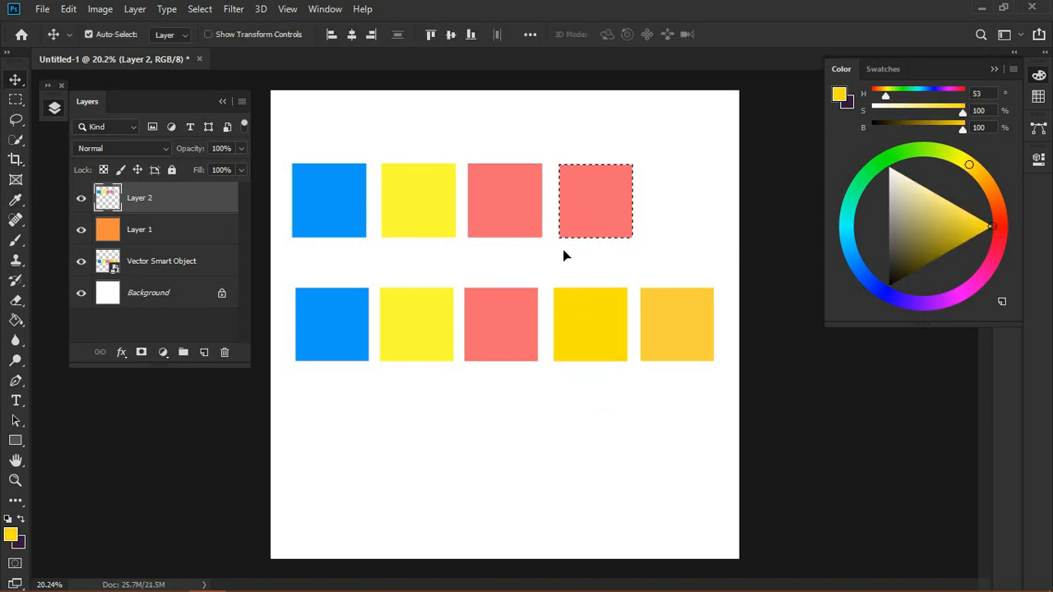
key(g)
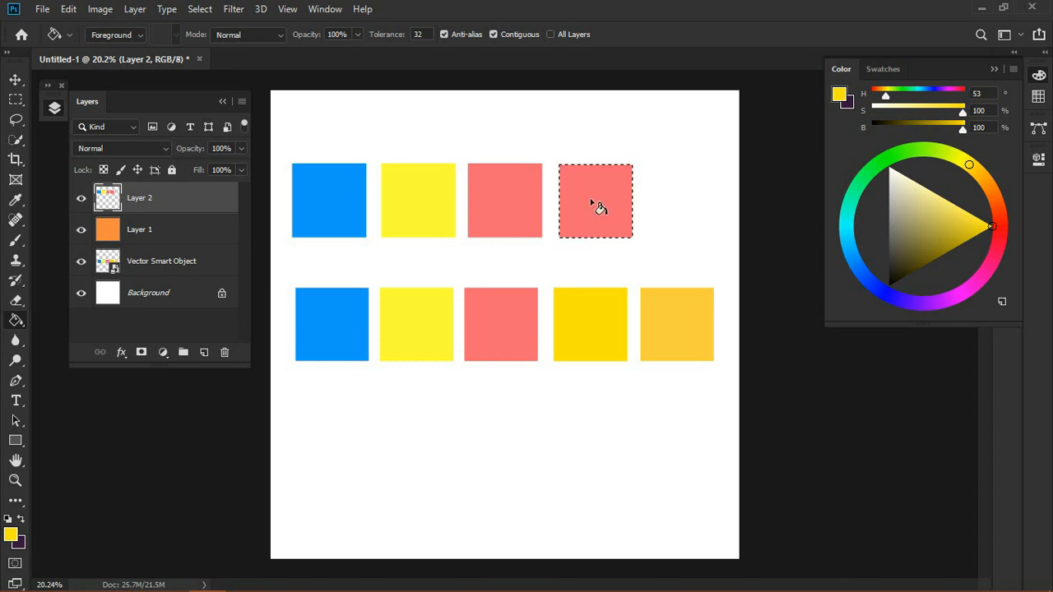
click(591, 204)
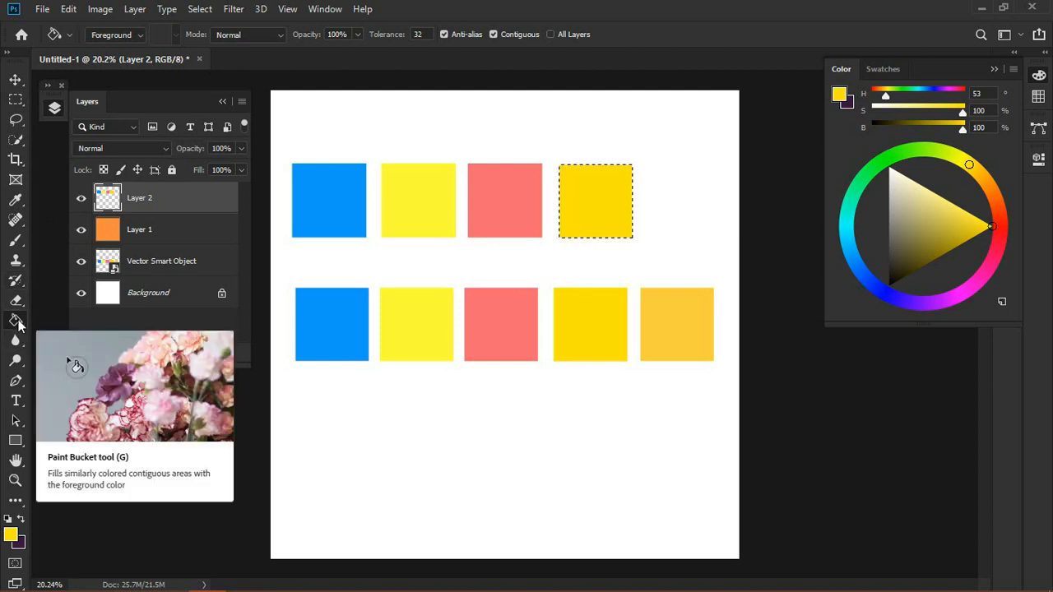
Step: Duplicate the gold square to the right, fill the copy with the colour sampled from the fifth swatch, and deselect
click(15, 80)
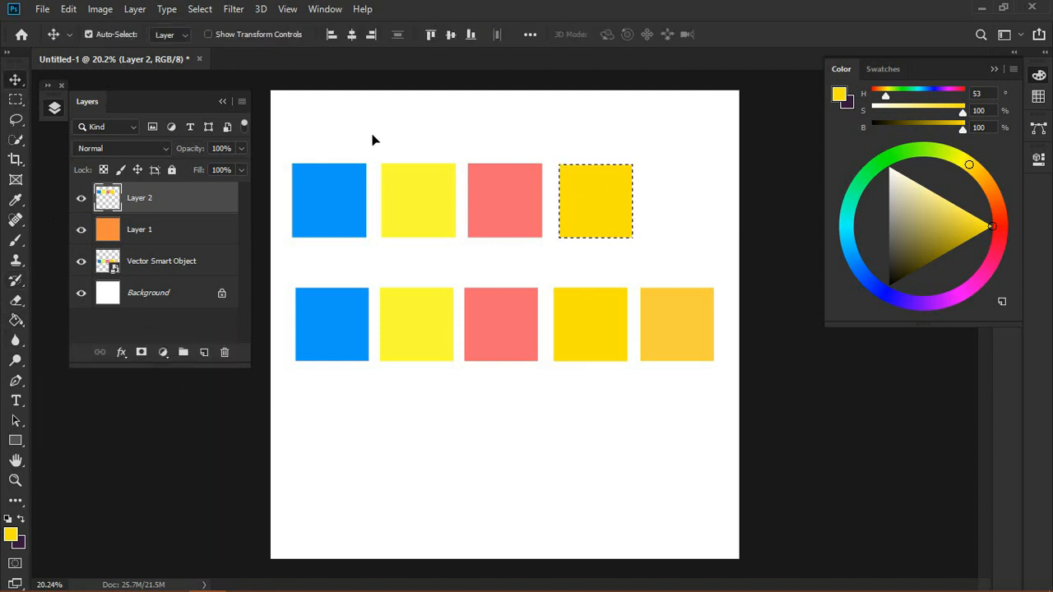
drag(596, 206, 673, 201)
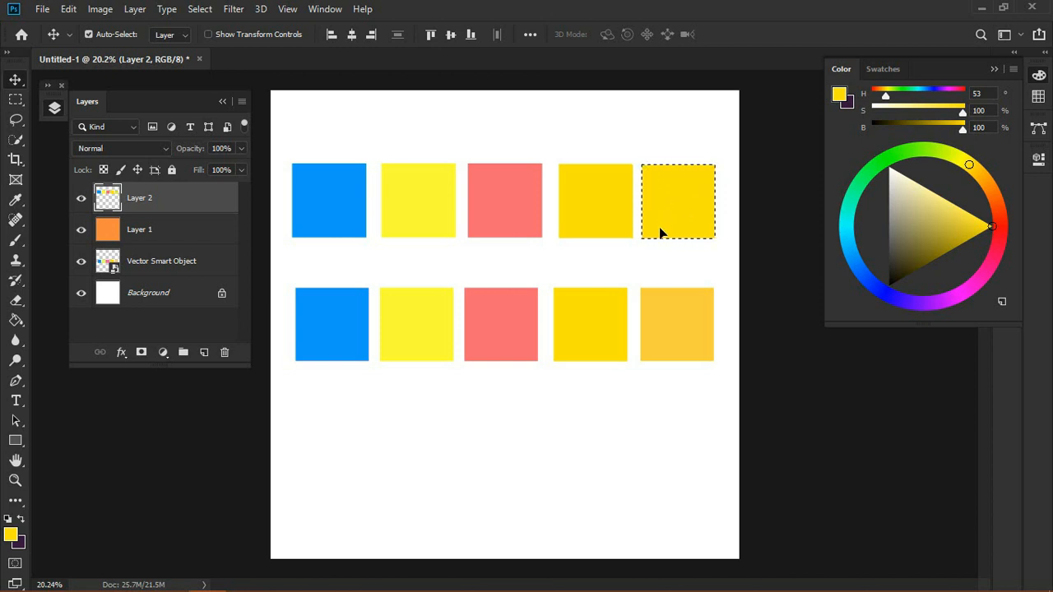
key(i)
click(675, 321)
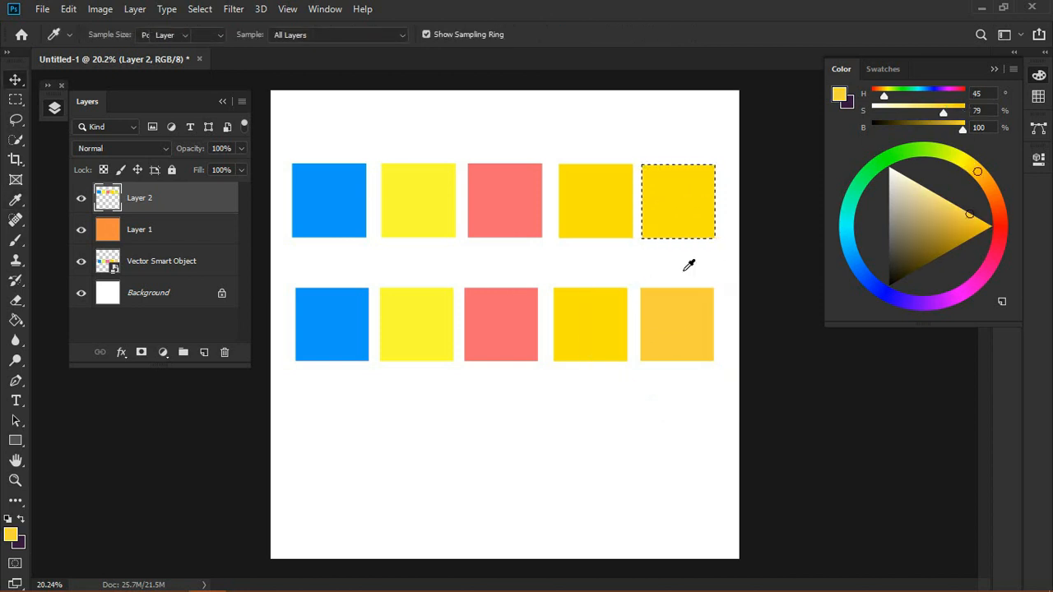
key(g)
click(695, 222)
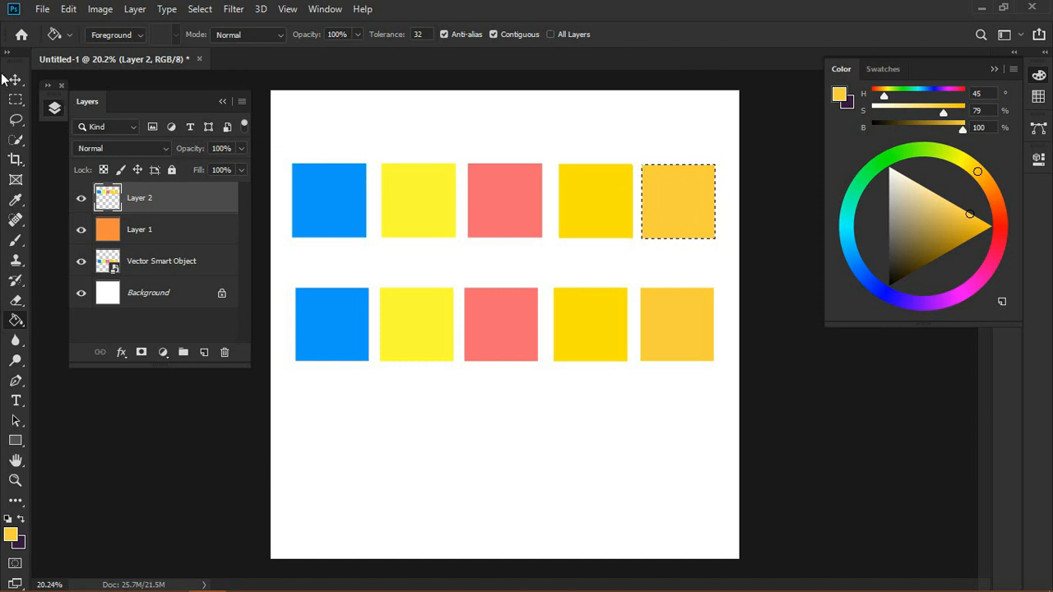
click(15, 79)
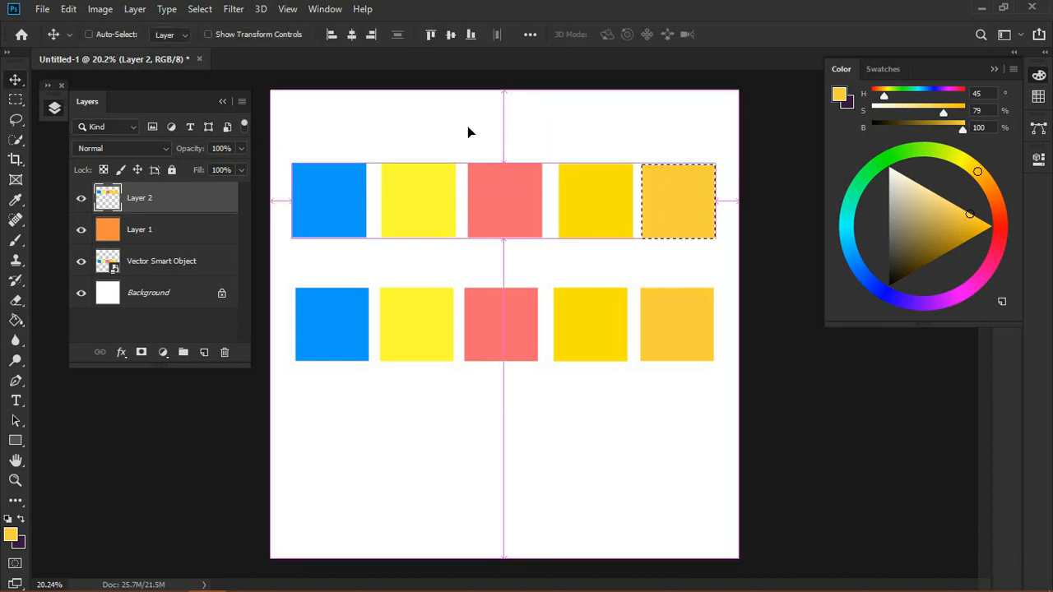
key(ctrl+d)
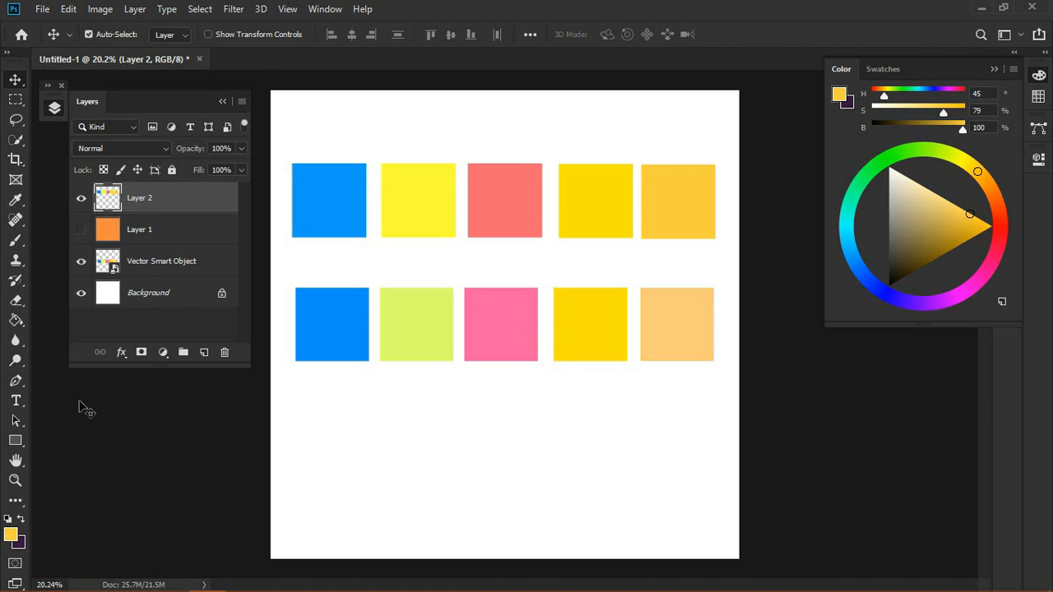
Step: Zoom in to compare the rebuilt top row of squares with the original swatches, then zoom back out
click(15, 480)
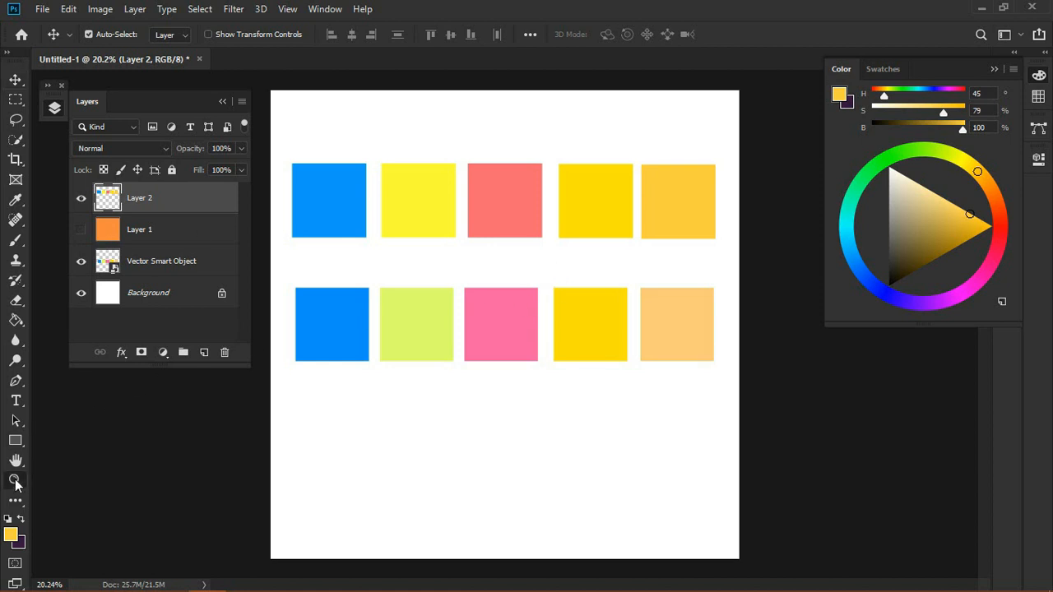
click(222, 101)
drag(594, 188, 762, 144)
drag(609, 213, 764, 157)
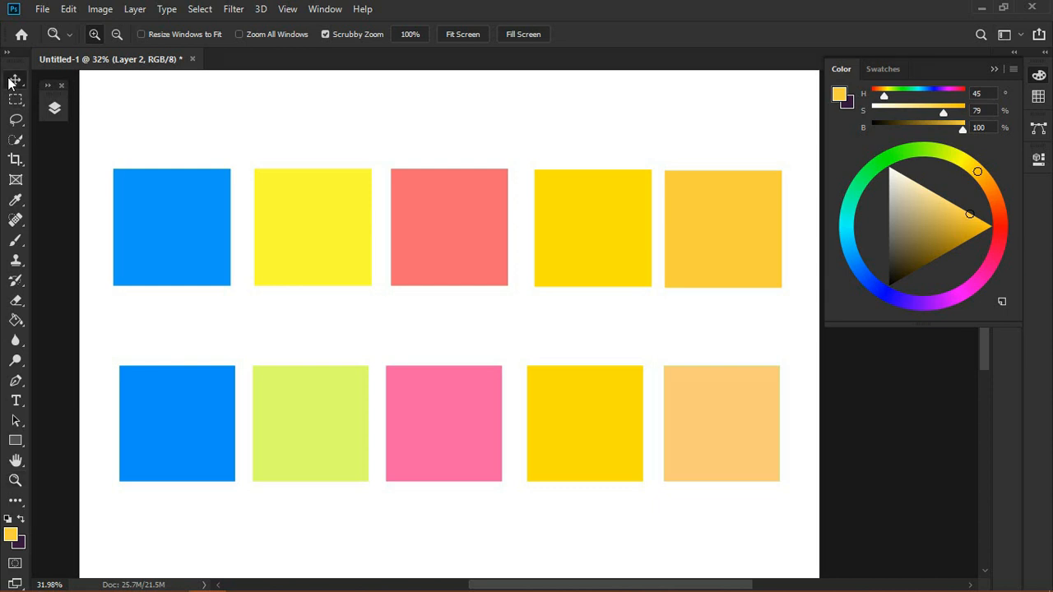
click(15, 79)
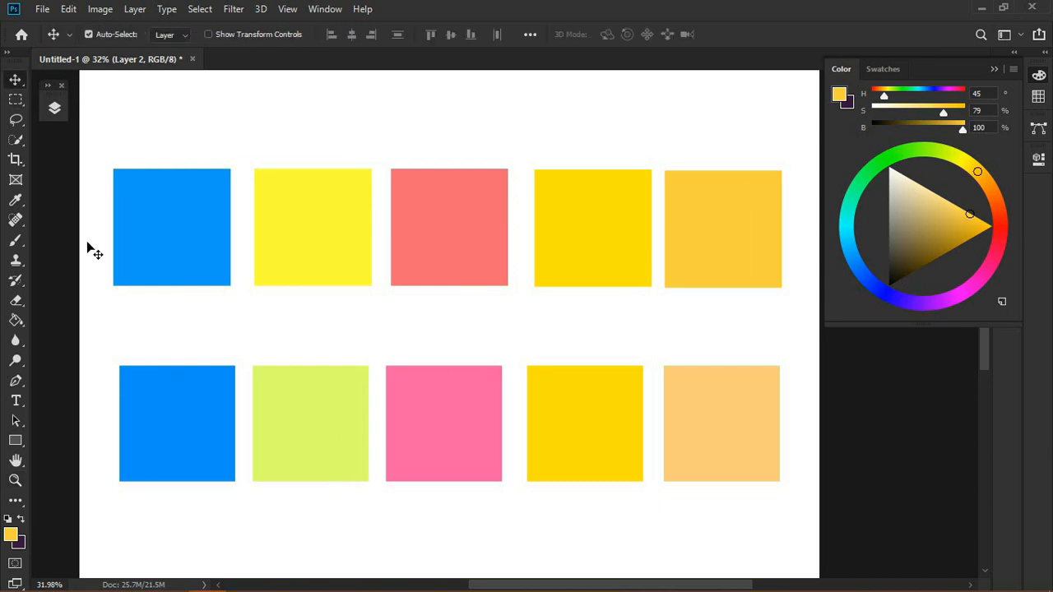
click(15, 480)
scroll(420, 318, down, 3)
drag(578, 289, 608, 284)
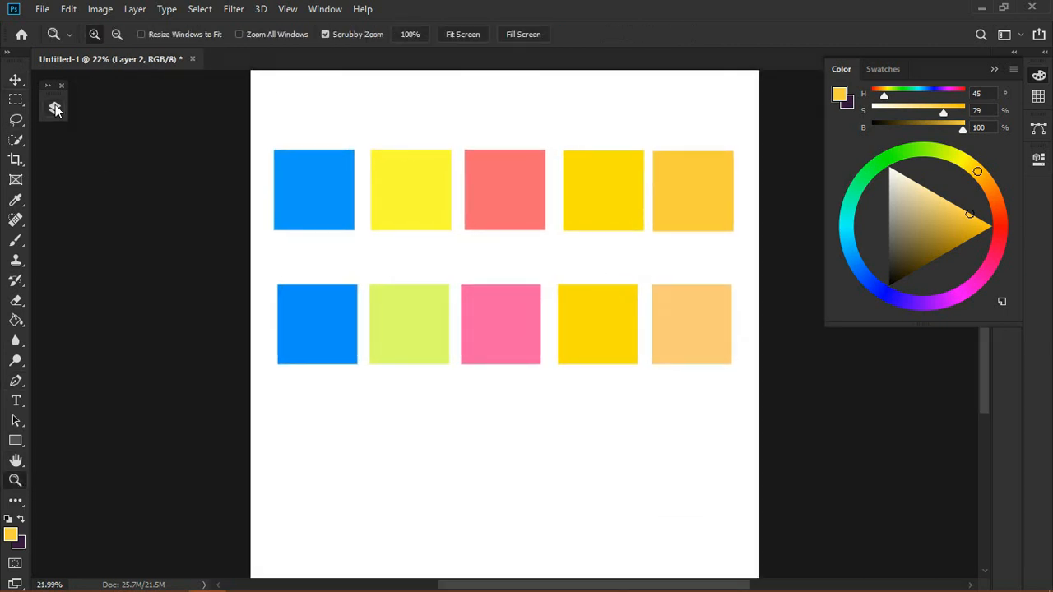
click(54, 107)
Step: Show the orange Layer 1 and set its blend mode to Multiply
key(v)
click(82, 231)
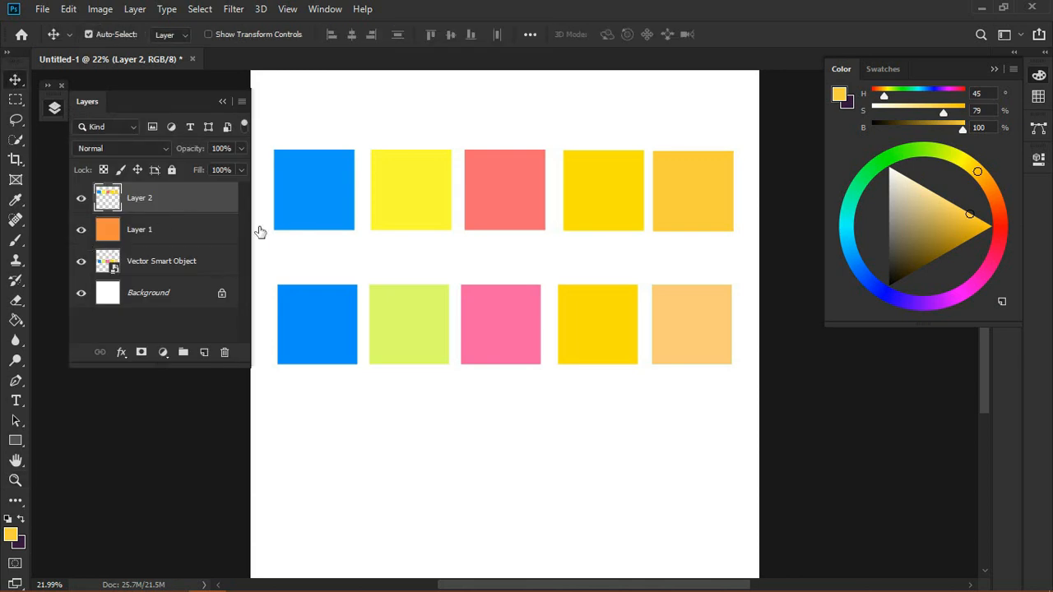
click(204, 229)
click(204, 230)
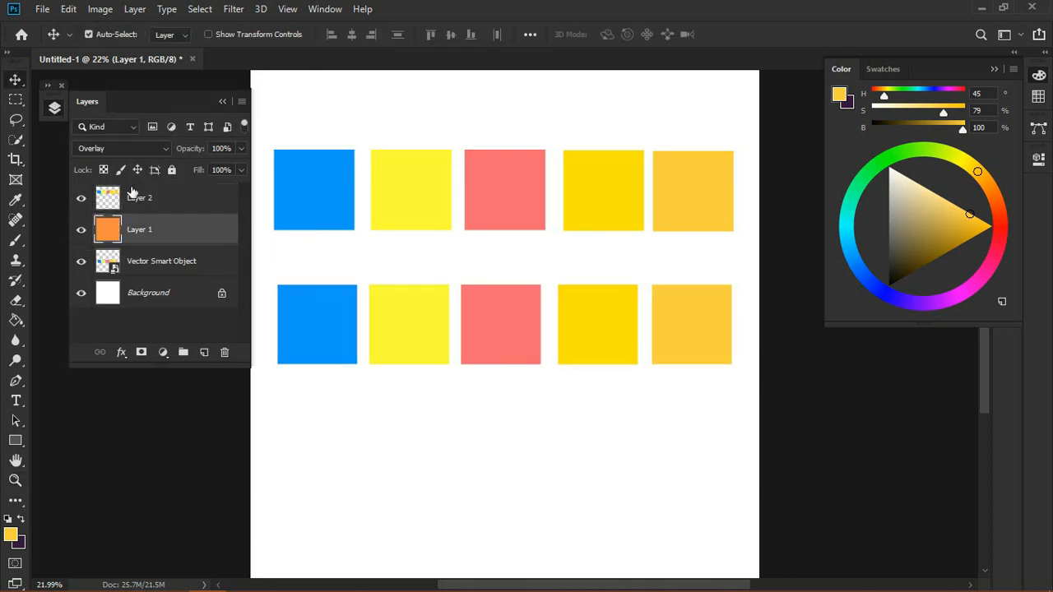
click(114, 148)
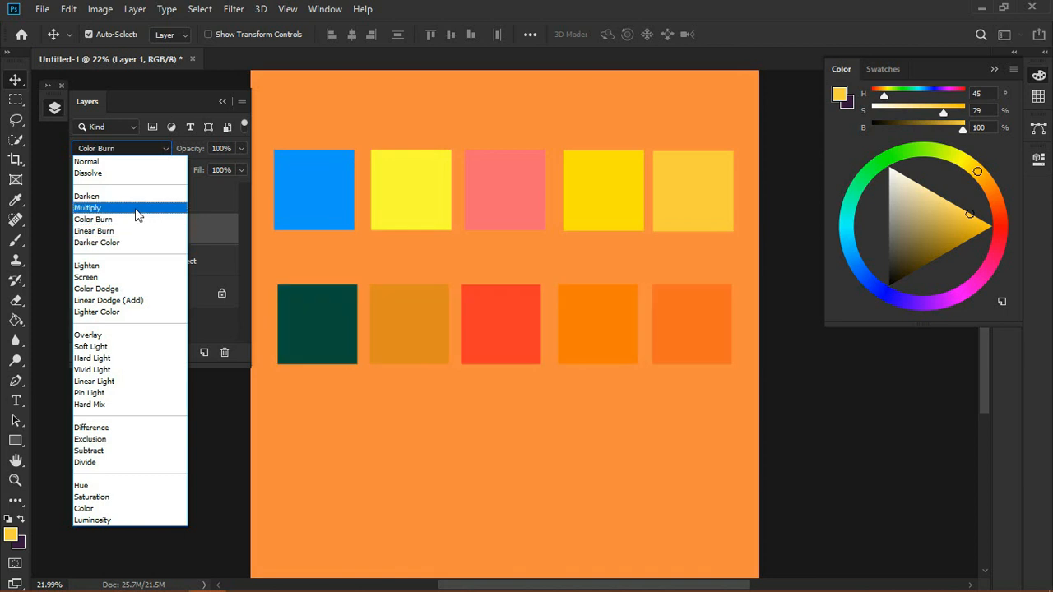
click(135, 209)
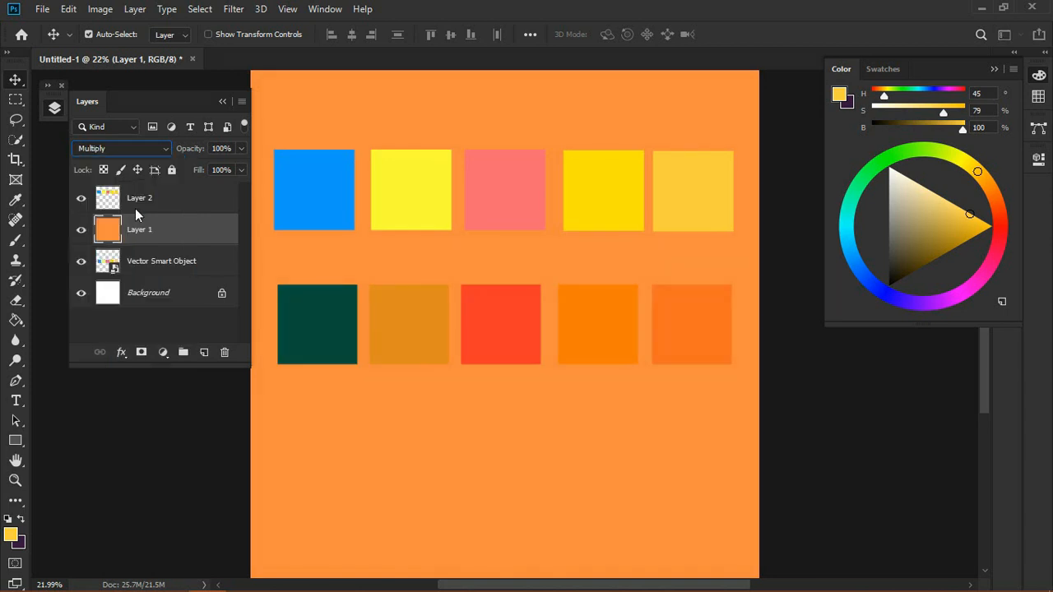
Step: Duplicate Layer 2, move the copy below the multiplied row, and lock its transparent pixels
click(186, 207)
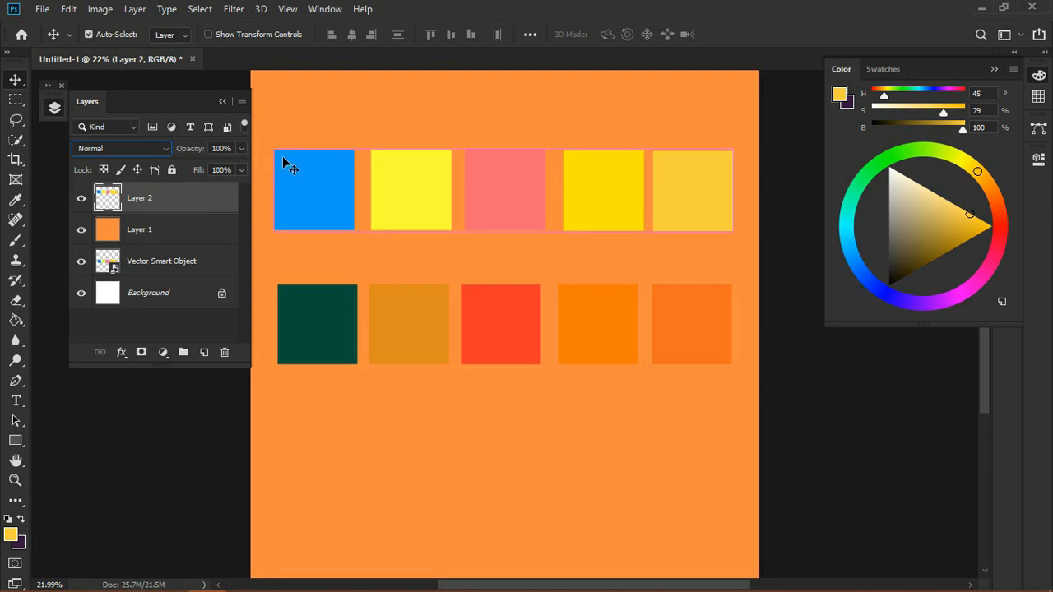
key(ctrl+j)
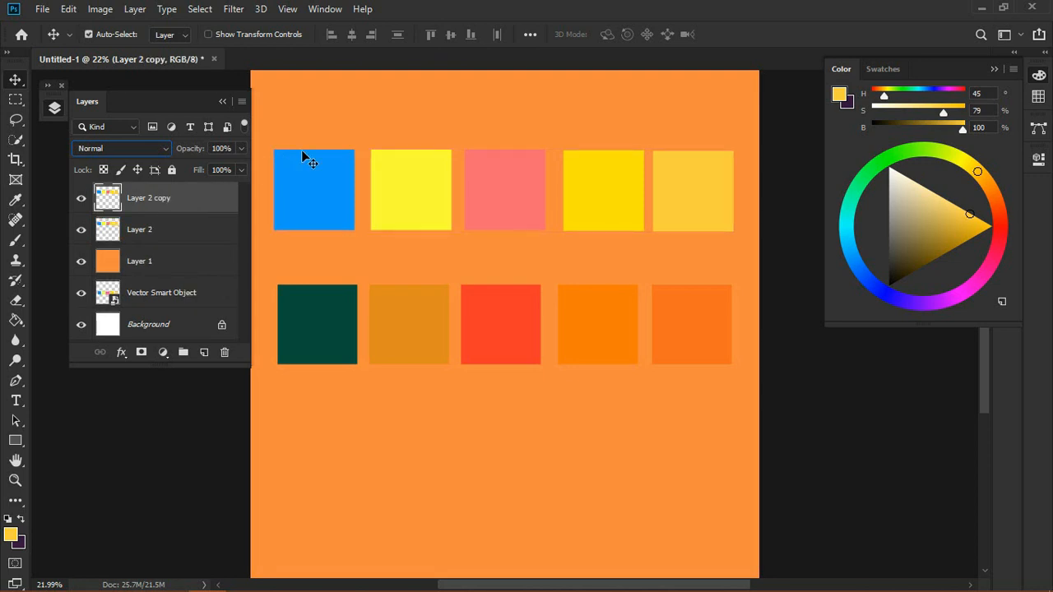
drag(442, 195, 434, 458)
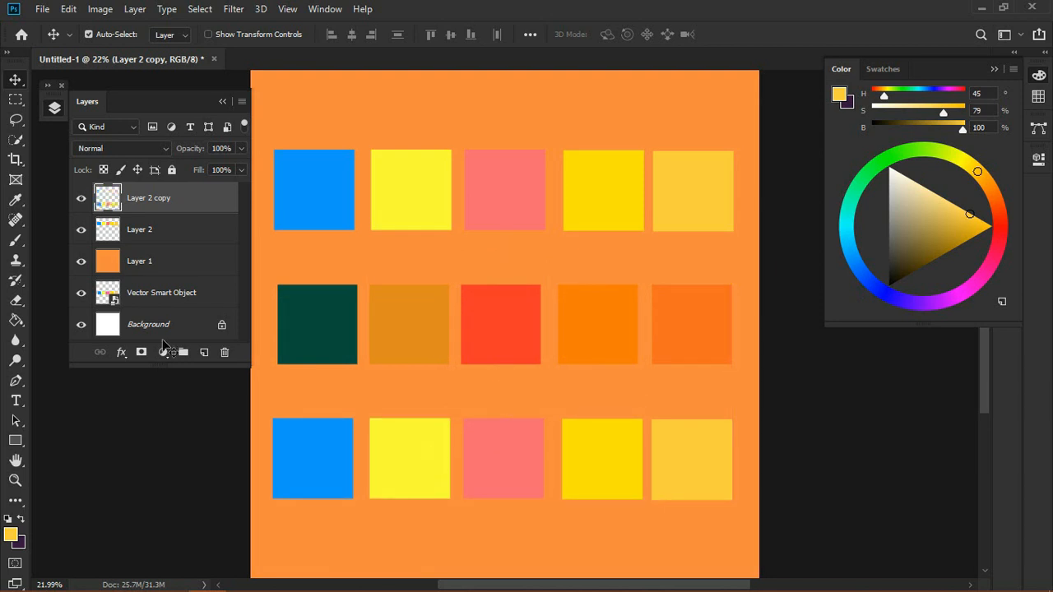
click(104, 169)
Step: Sample the dark green from the first multiplied swatch and paint over the first copied square with a round brush
key(i)
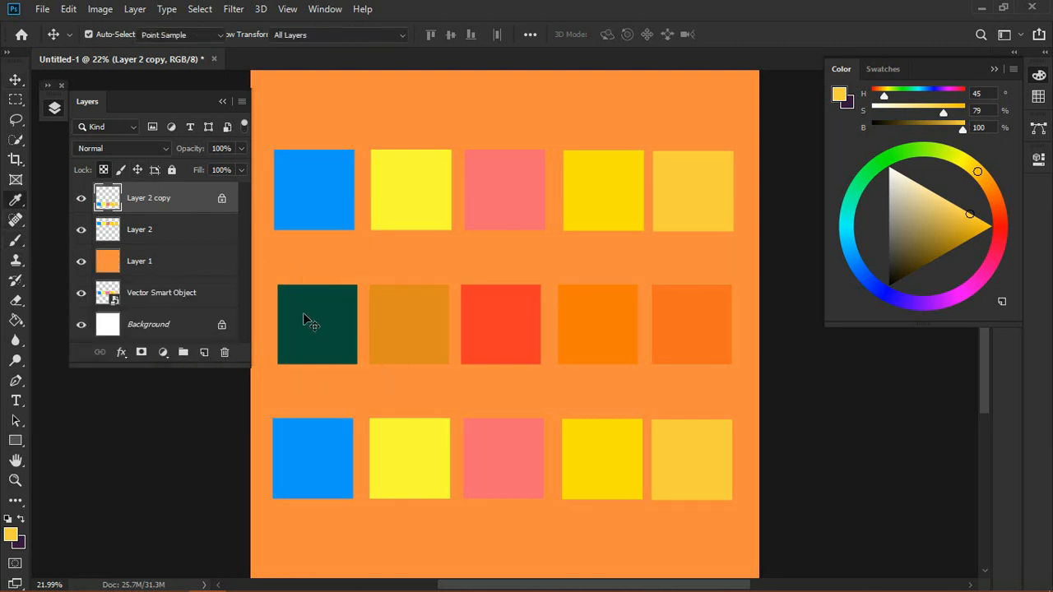
click(303, 316)
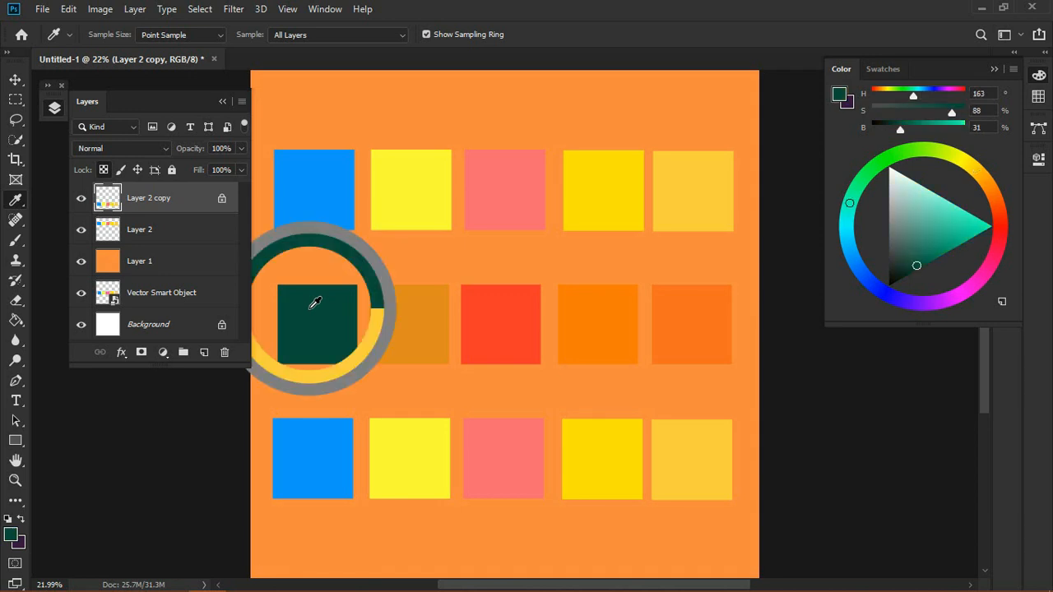
click(14, 241)
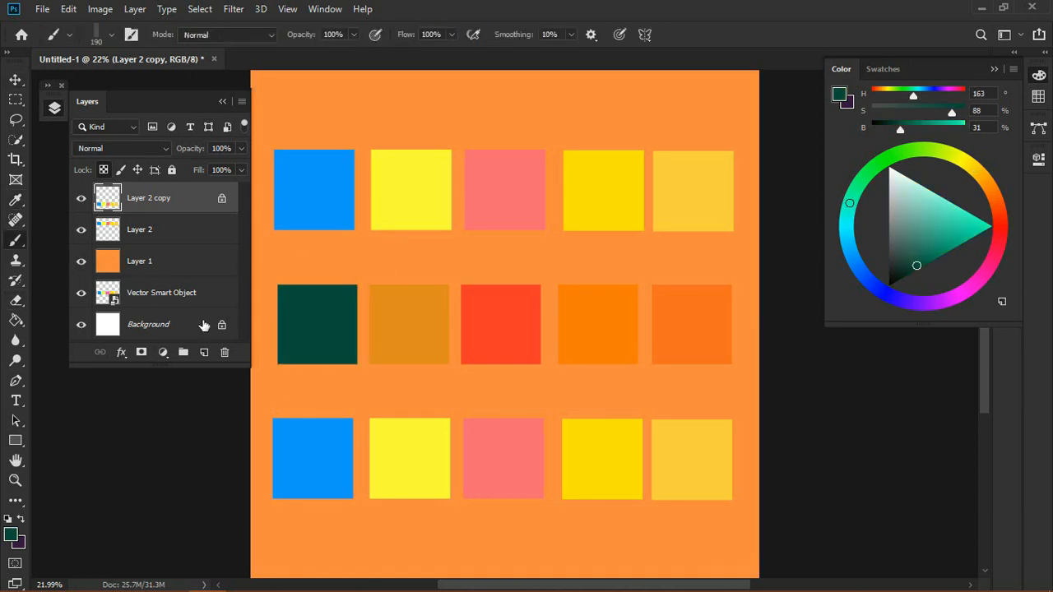
right_click(296, 415)
click(468, 409)
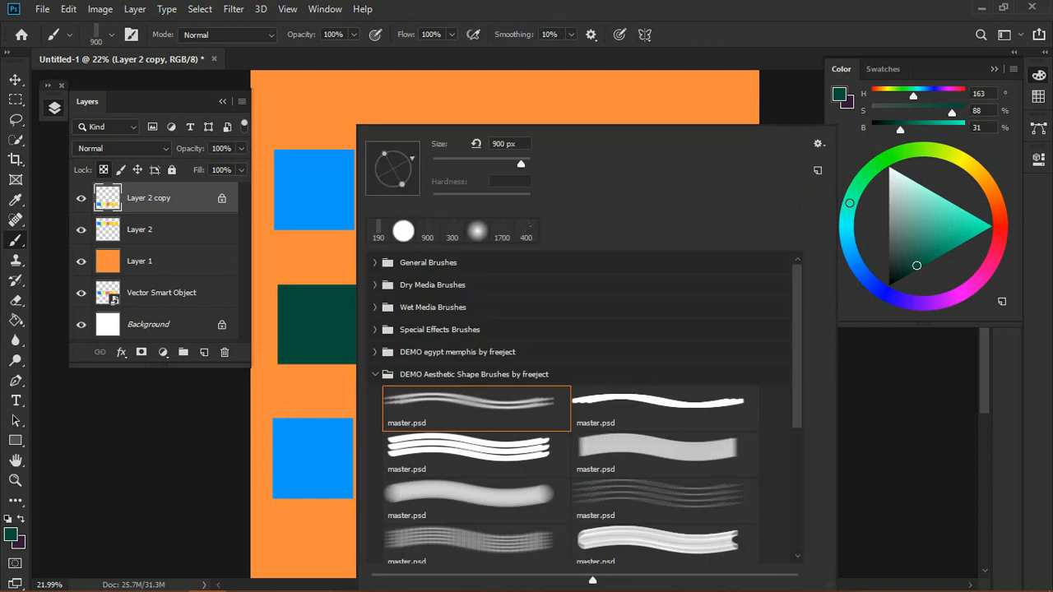
double_click(403, 231)
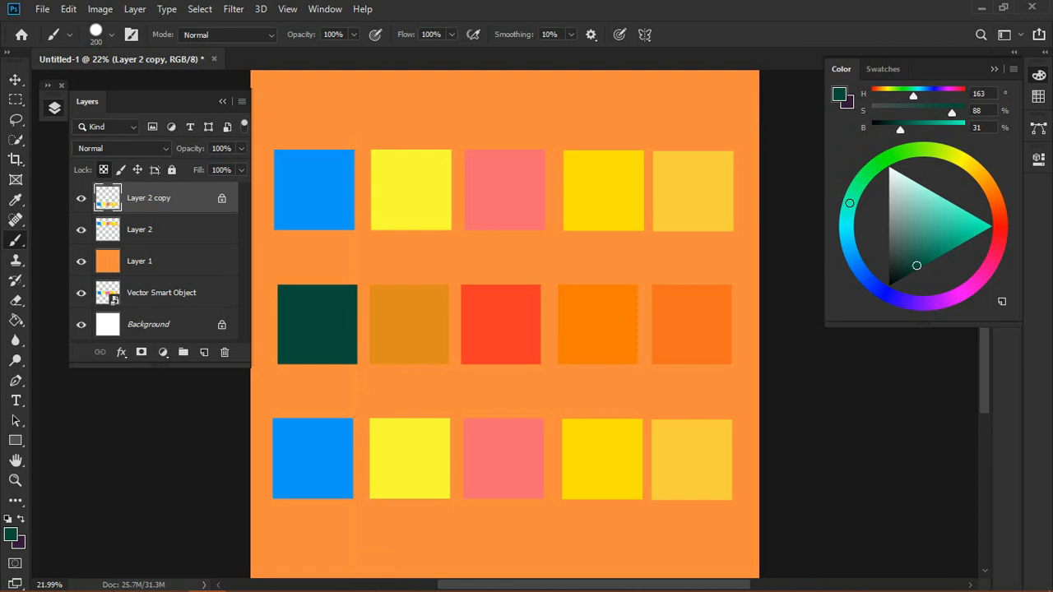
mouse_move(284, 427)
mouse_down()
mouse_move(296, 477)
mouse_move(300, 448)
mouse_up()
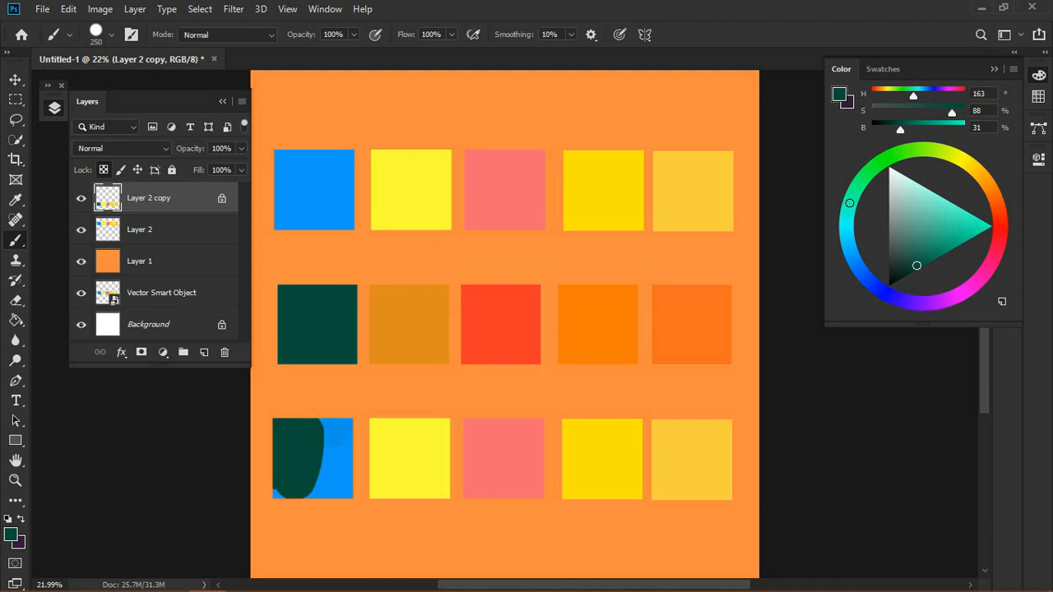
mouse_move(333, 428)
mouse_down()
mouse_move(341, 459)
mouse_move(325, 481)
mouse_move(288, 494)
mouse_up()
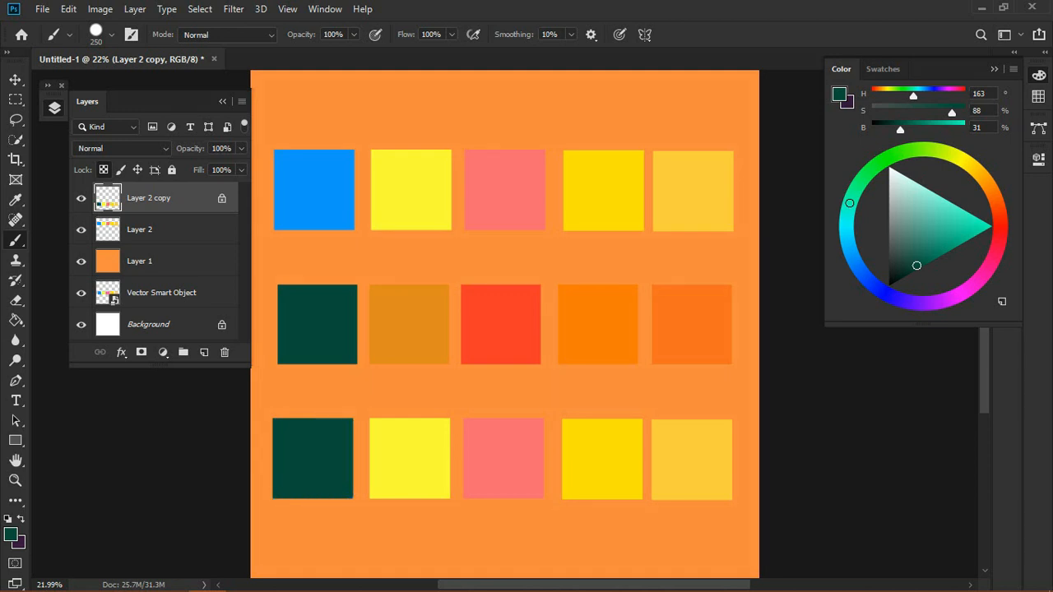
Step: Sample the ochre from the second multiplied swatch and paint over the second copied square
key(i)
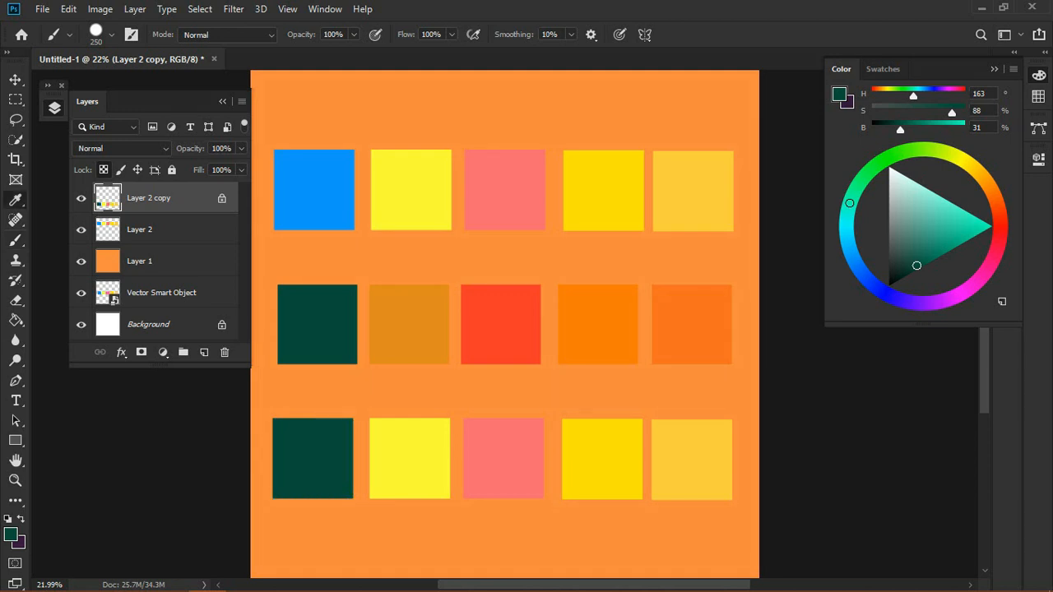
alt+click(409, 324)
mouse_move(396, 430)
mouse_down()
mouse_move(387, 484)
mouse_move(411, 451)
mouse_move(417, 476)
mouse_move(436, 455)
mouse_move(431, 497)
mouse_up()
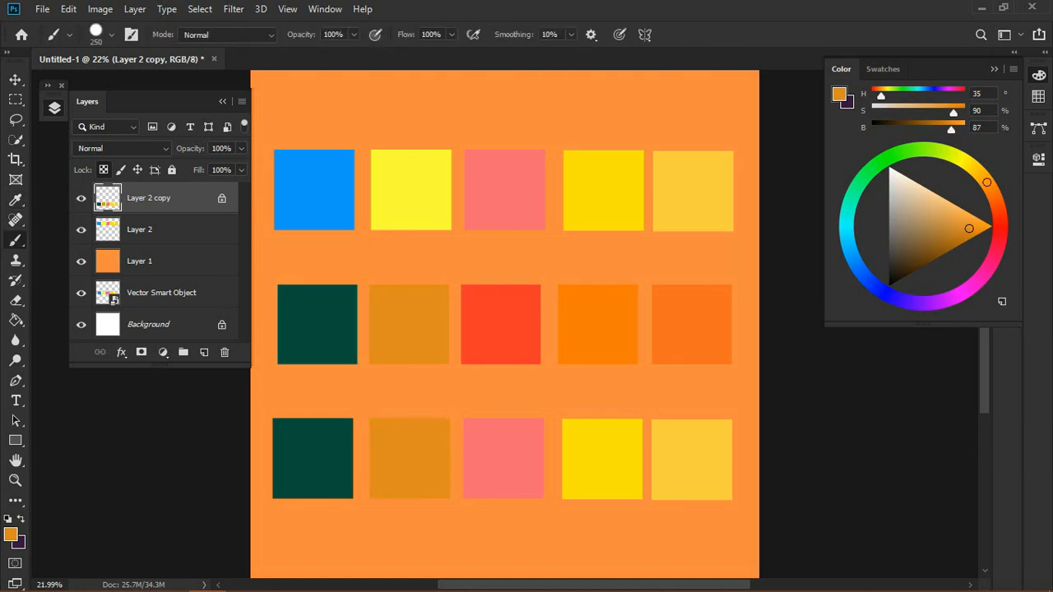
Step: Sample the red-orange from the third multiplied swatch and paint over the third copied square
key(i)
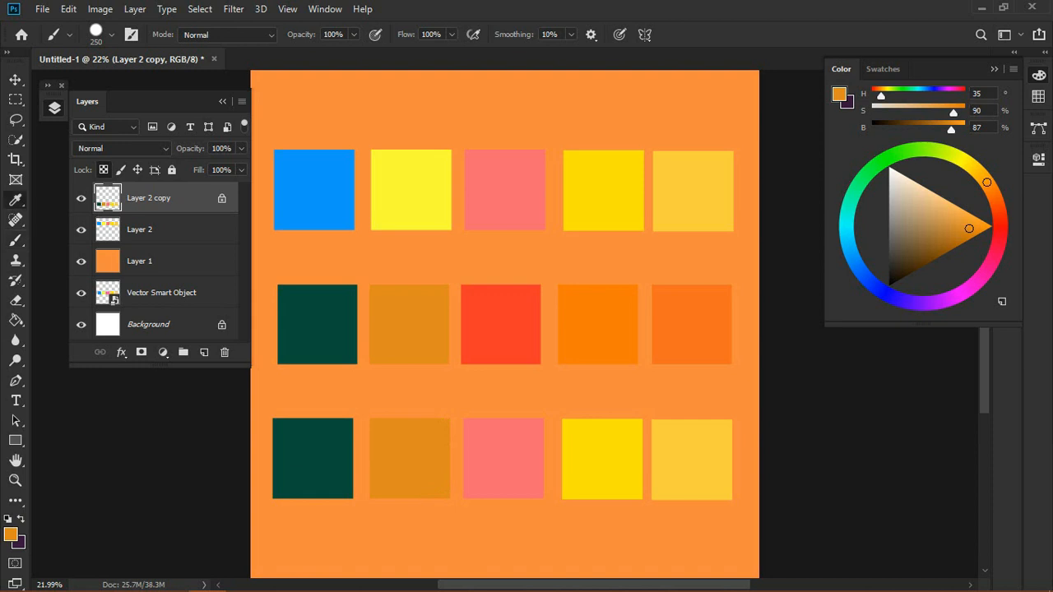
click(495, 329)
key(b)
mouse_move(484, 414)
mouse_down()
mouse_move(484, 478)
mouse_move(503, 478)
mouse_move(549, 433)
mouse_up()
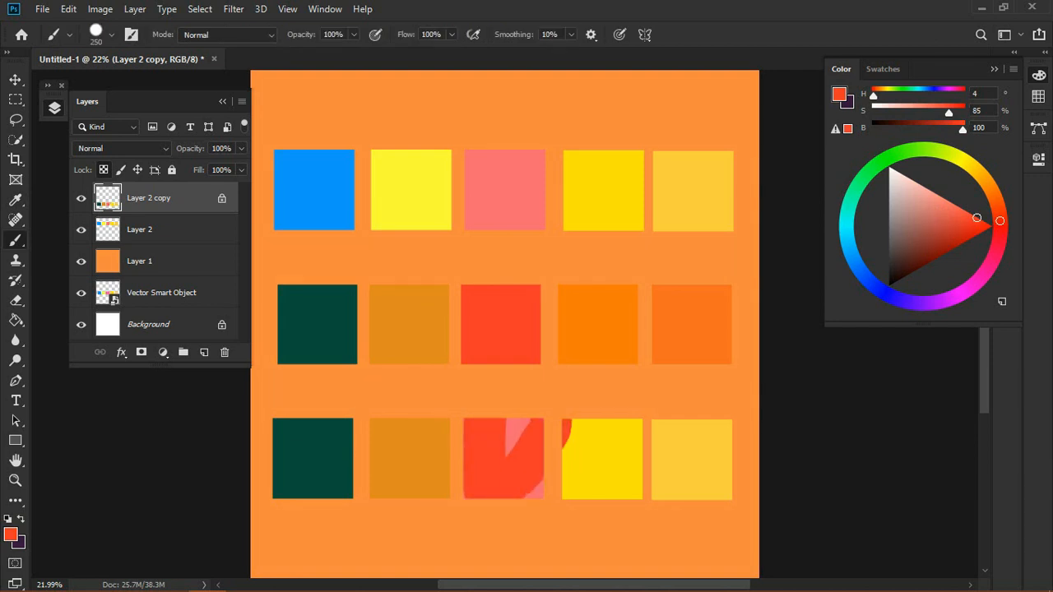
key(ctrl+z)
click(525, 412)
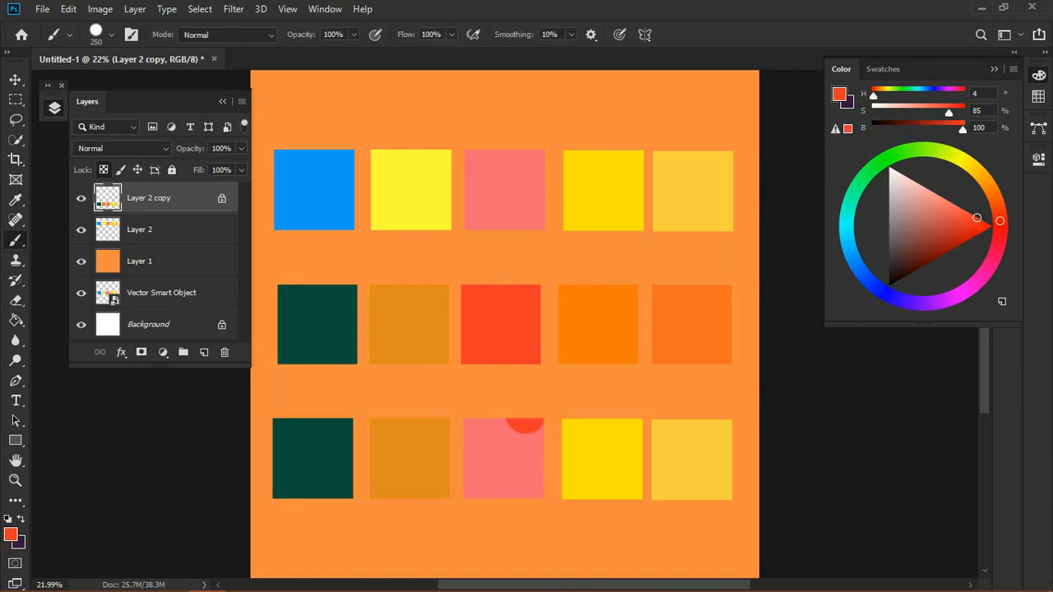
drag(524, 413, 520, 498)
drag(477, 415, 480, 491)
click(499, 417)
drag(499, 438, 500, 462)
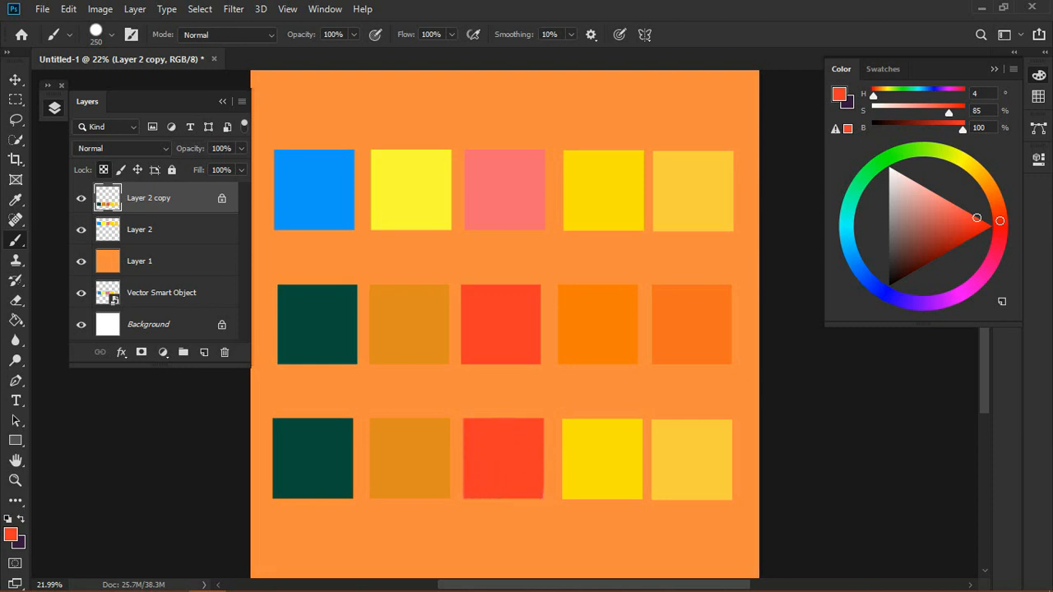
Step: Sample the orange from the fourth multiplied swatch and paint over the fourth copied square
key(alt)
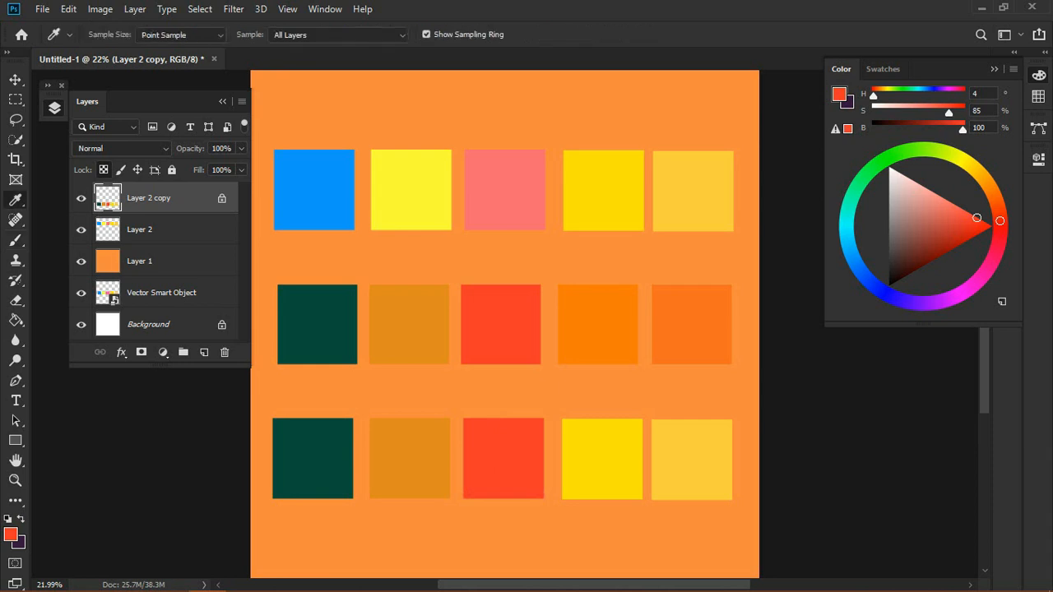
alt+click(605, 340)
mouse_move(576, 419)
mouse_down()
mouse_move(578, 491)
mouse_move(608, 414)
mouse_move(609, 494)
mouse_up()
mouse_move(629, 421)
mouse_down()
mouse_move(635, 496)
mouse_move(636, 444)
mouse_up()
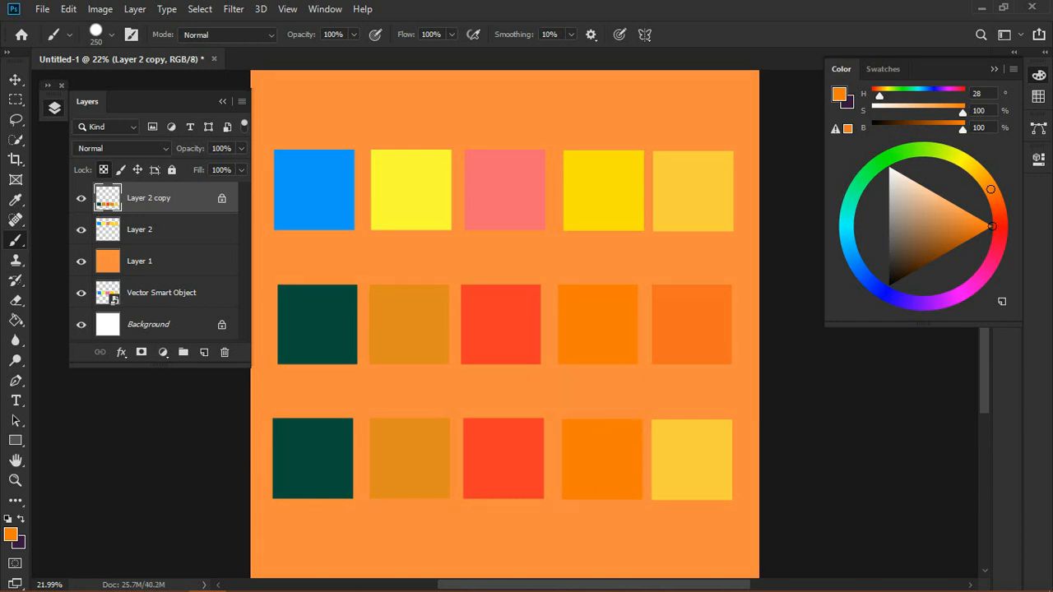
Step: Sample the fifth multiplied swatch's orange, paint over the fifth copied square, and hide Layer 1
alt+click(681, 316)
click(666, 421)
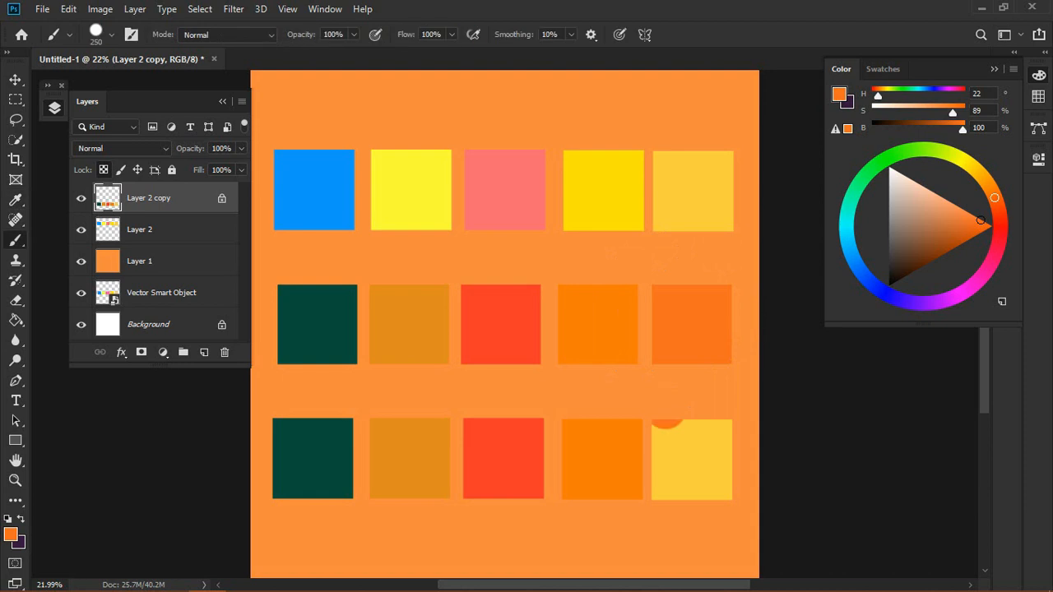
mouse_move(666, 422)
mouse_down()
mouse_move(672, 480)
mouse_move(695, 436)
mouse_move(712, 493)
mouse_move(723, 423)
mouse_up()
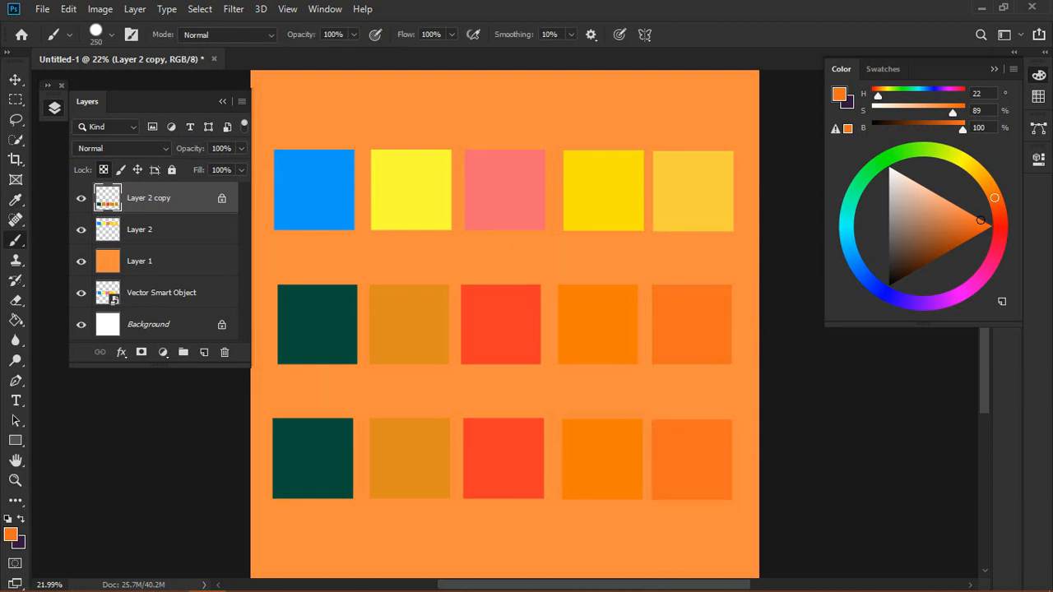
click(80, 260)
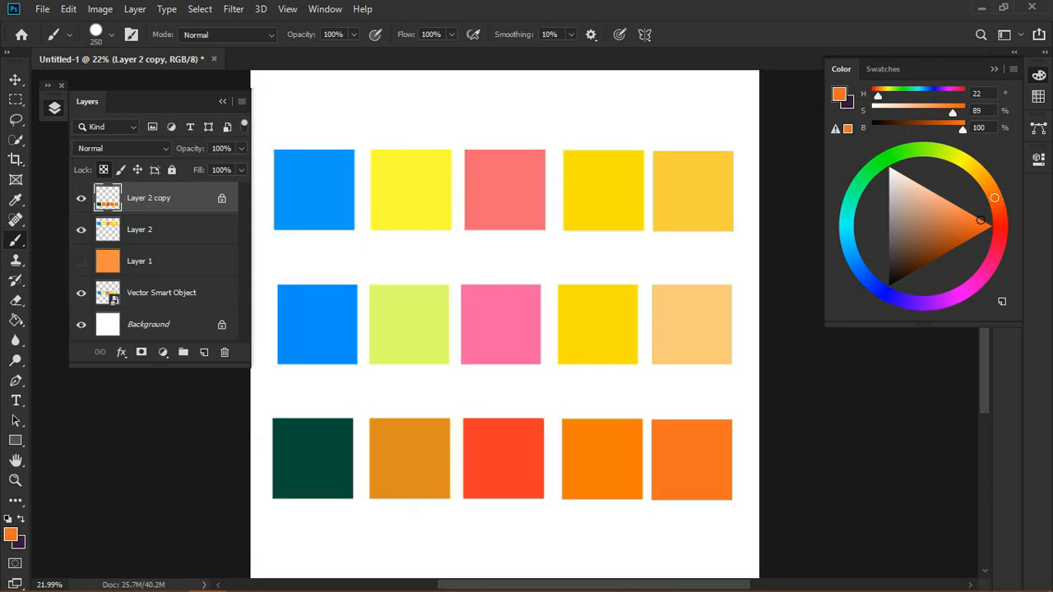
key(v)
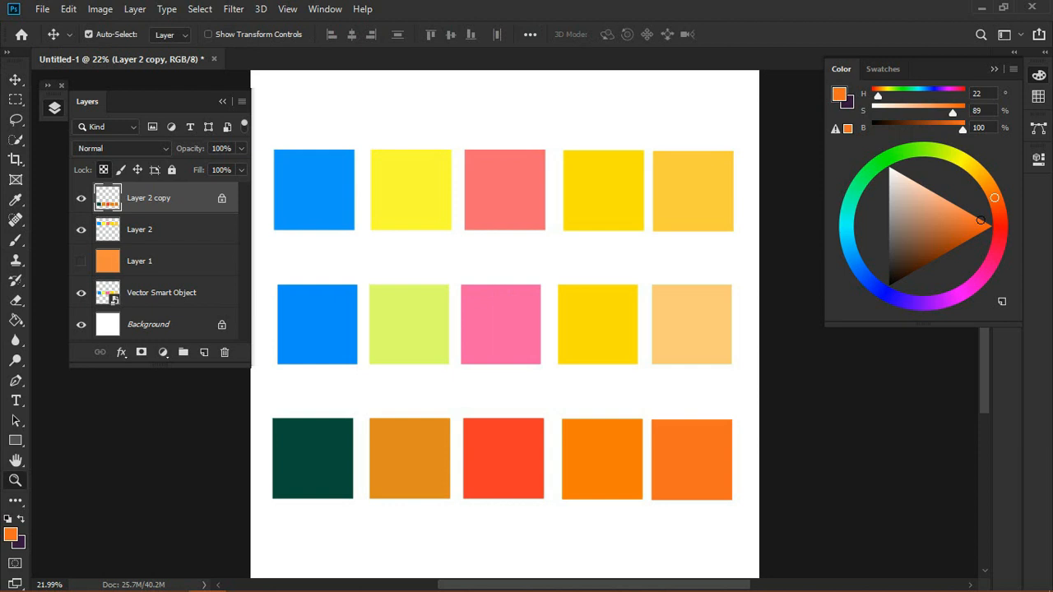
drag(505, 324, 495, 324)
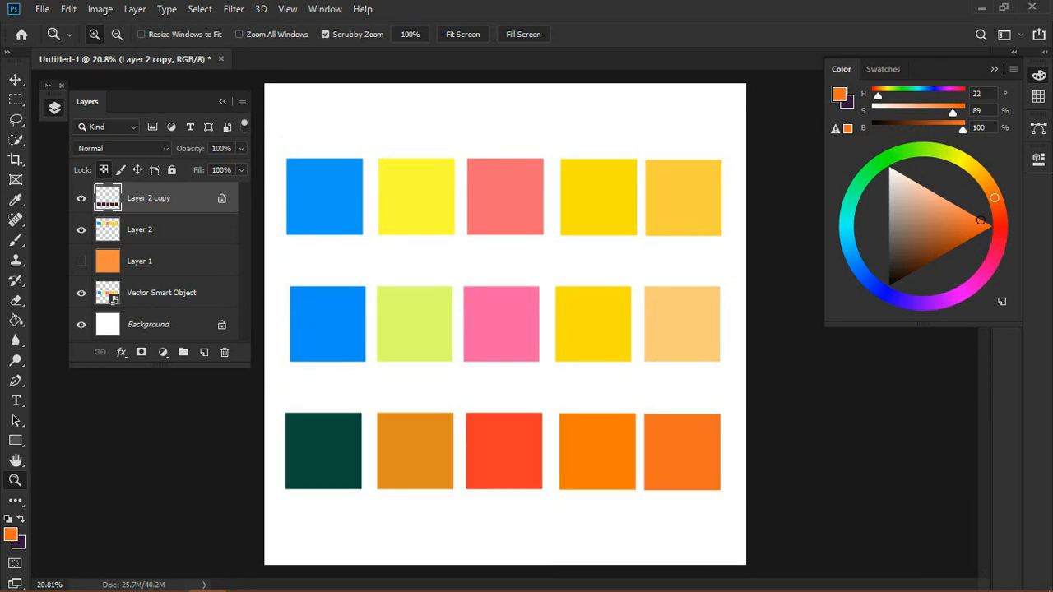
key(ctrl+shift+z)
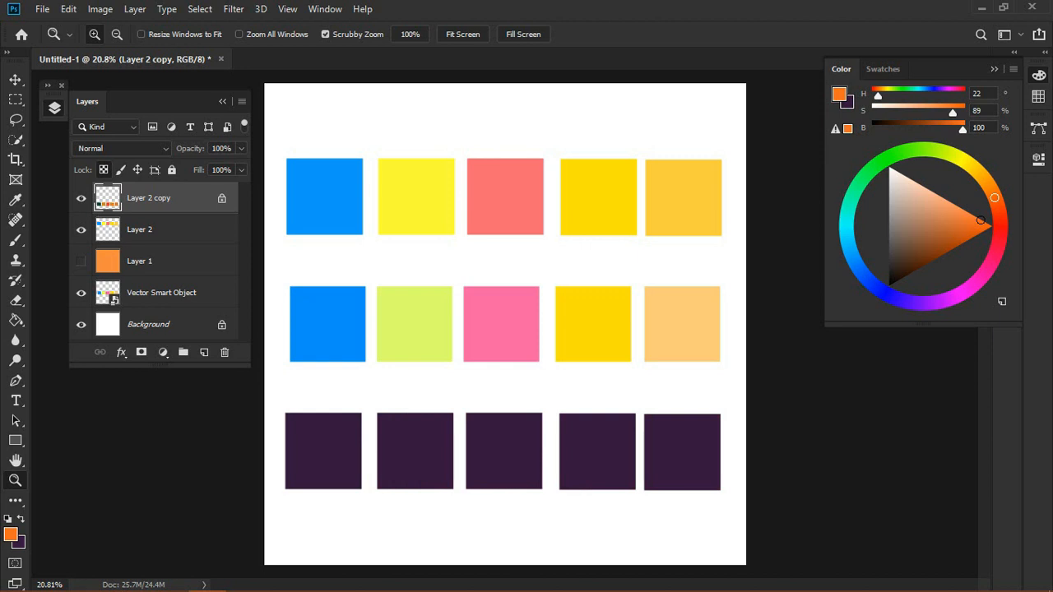
key(ctrl+z)
key(ctrl+plus)
key(ctrl+plus)
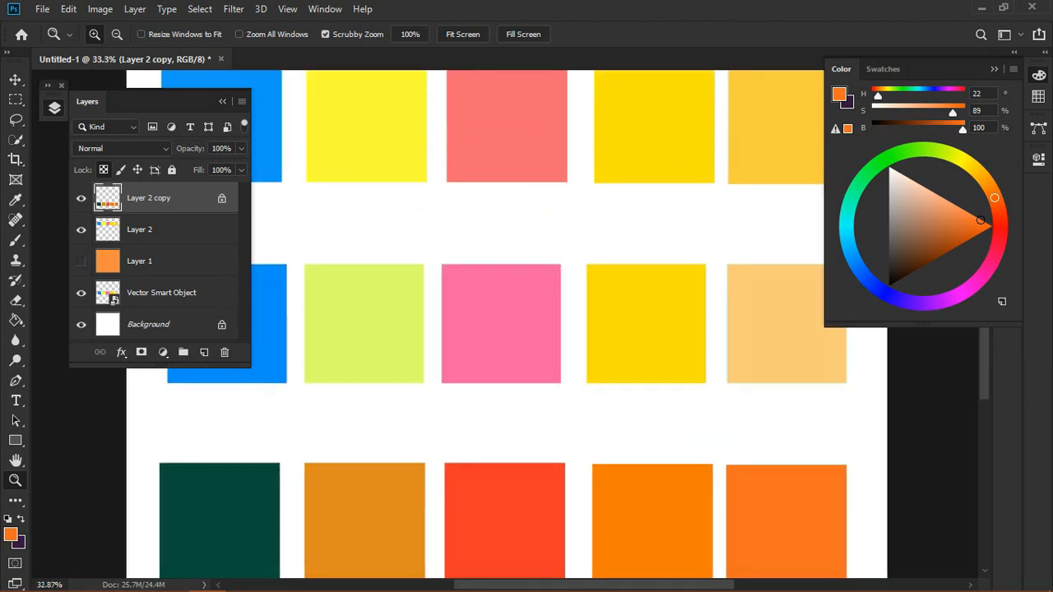
Step: Show and select Layer 1, then refill it with a magenta foreground colour (hue 296) using the Paint Bucket
drag(592, 327, 528, 327)
click(80, 260)
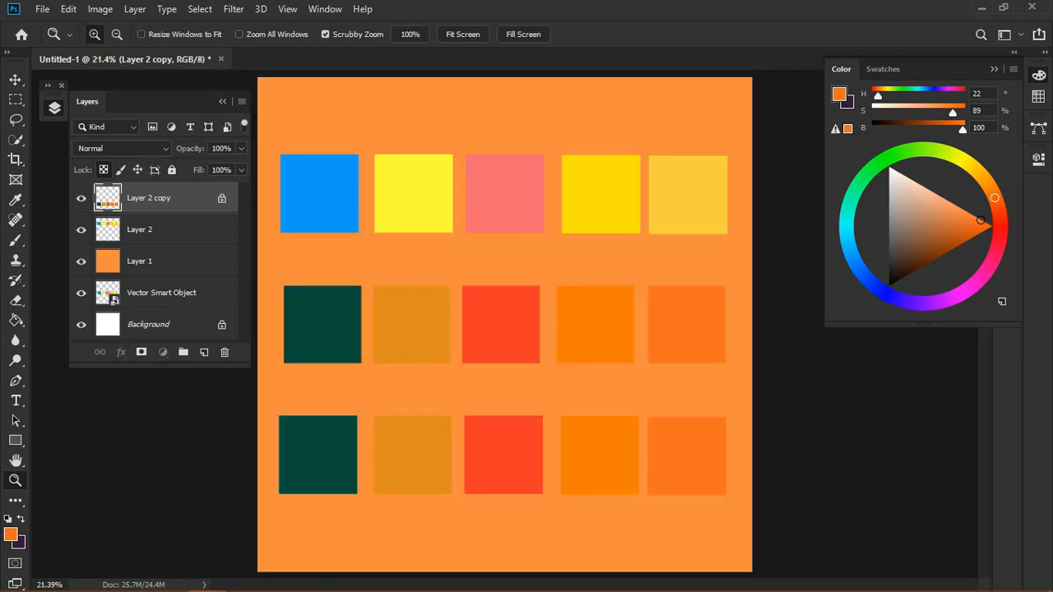
click(157, 262)
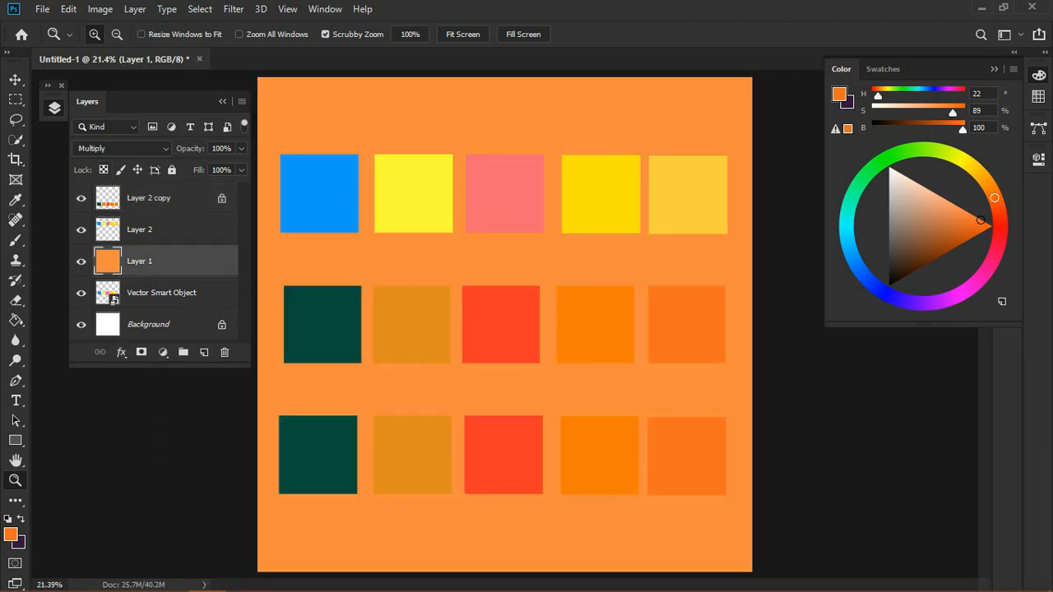
click(846, 221)
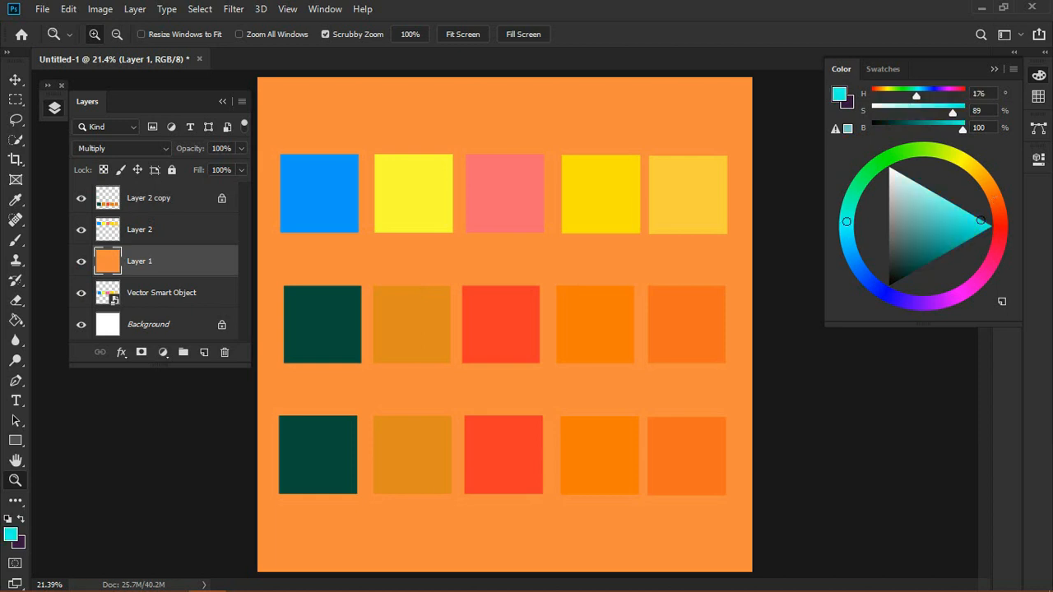
drag(846, 221, 884, 160)
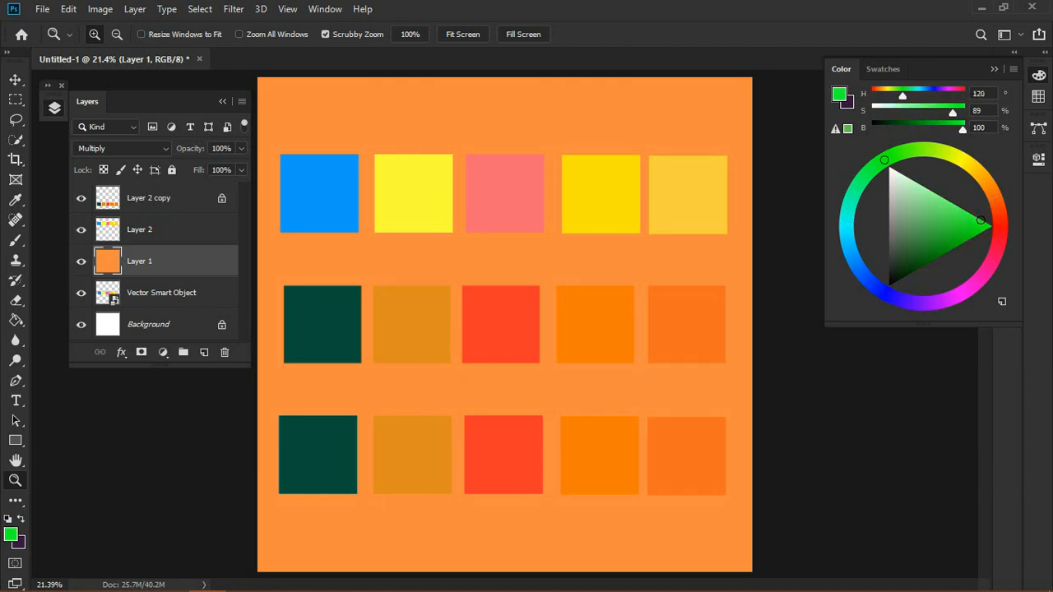
click(956, 296)
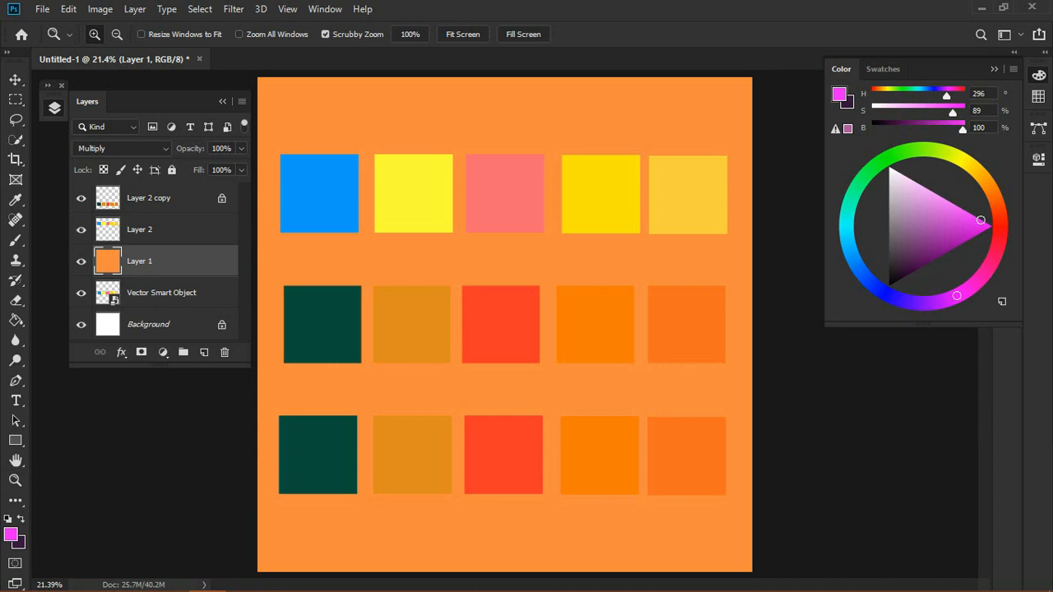
key(g)
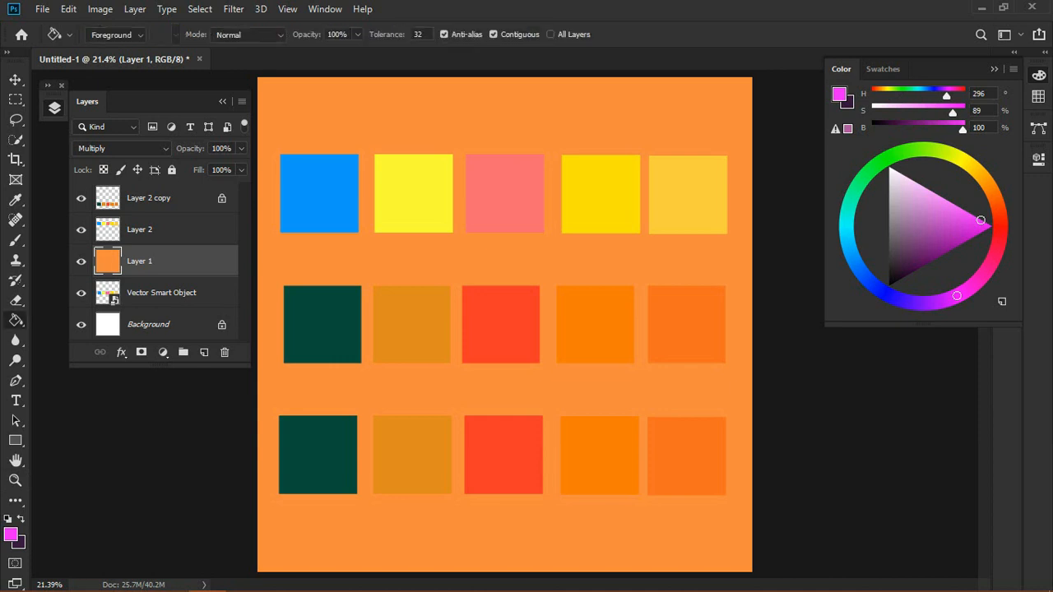
click(329, 119)
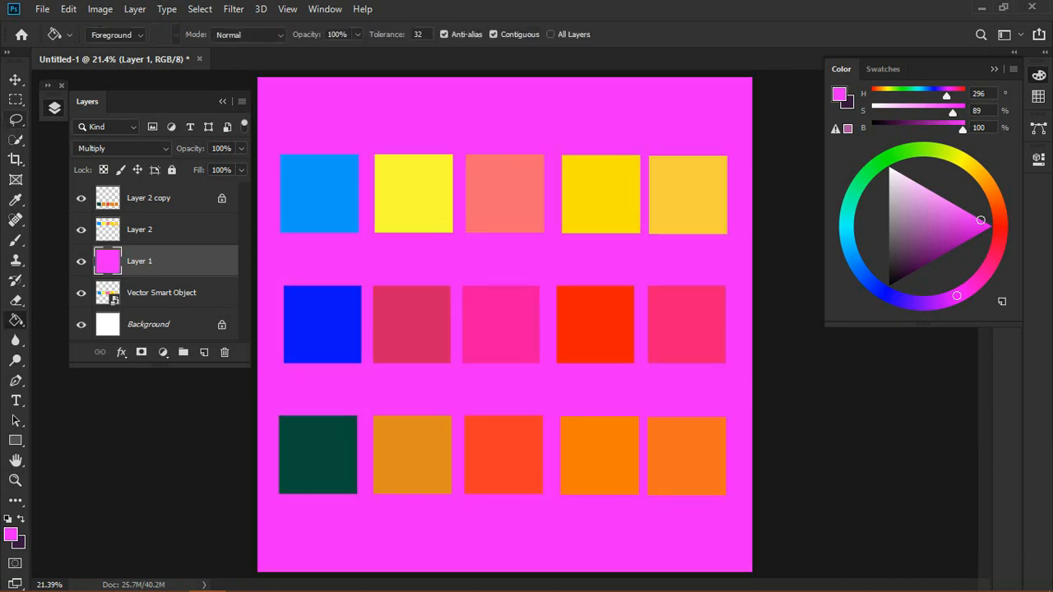
Step: Hide Layer 1, Layer 2 copy and the Vector Smart Object, leaving only the original swatch row visible
key(v)
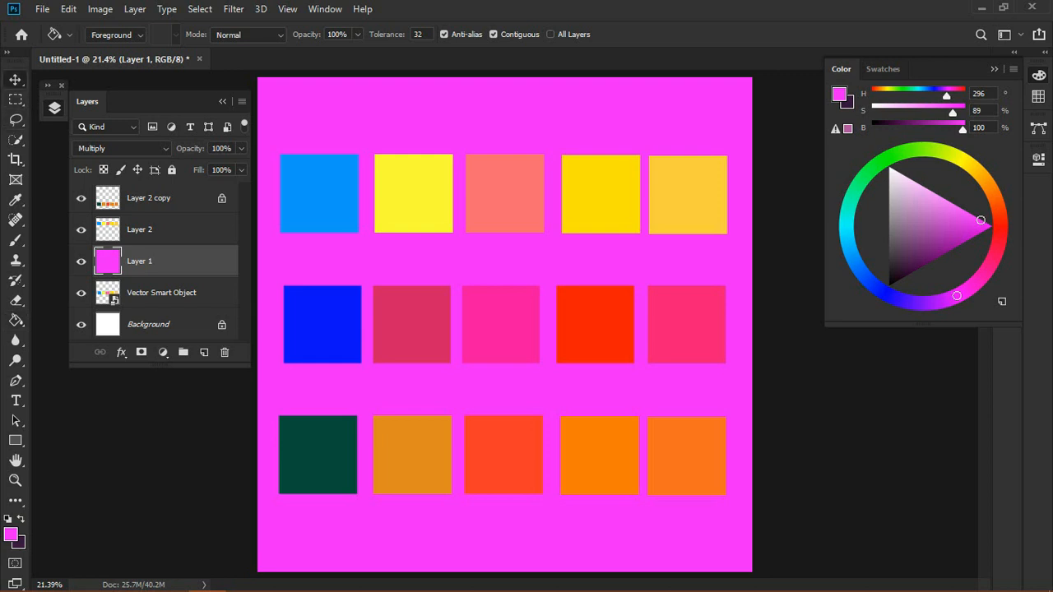
click(80, 261)
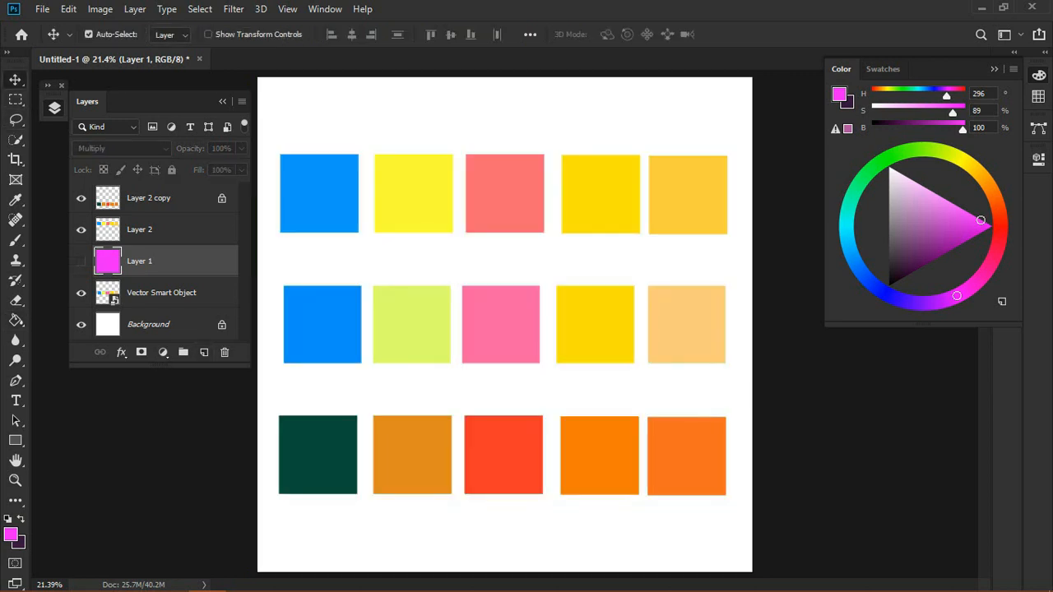
key(z)
mouse_move(504, 324)
mouse_down()
mouse_move(436, 324)
mouse_move(502, 324)
mouse_up()
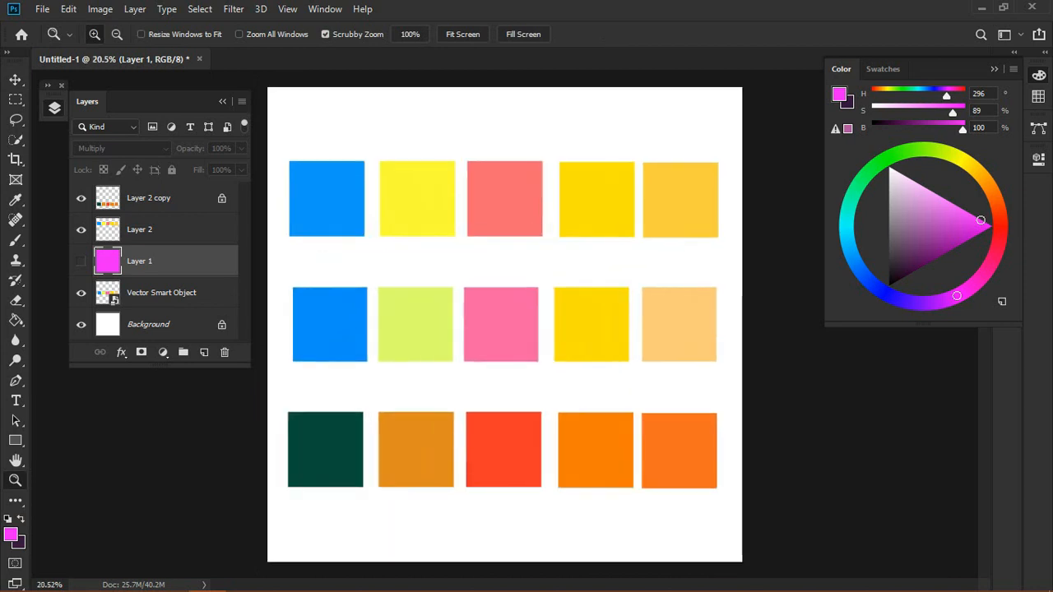
click(80, 198)
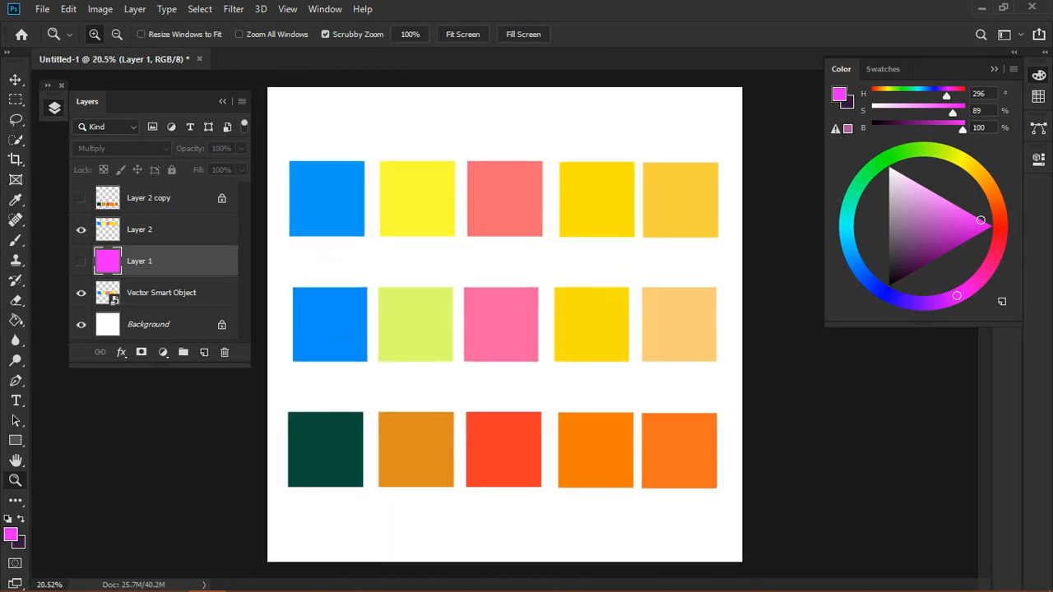
click(81, 293)
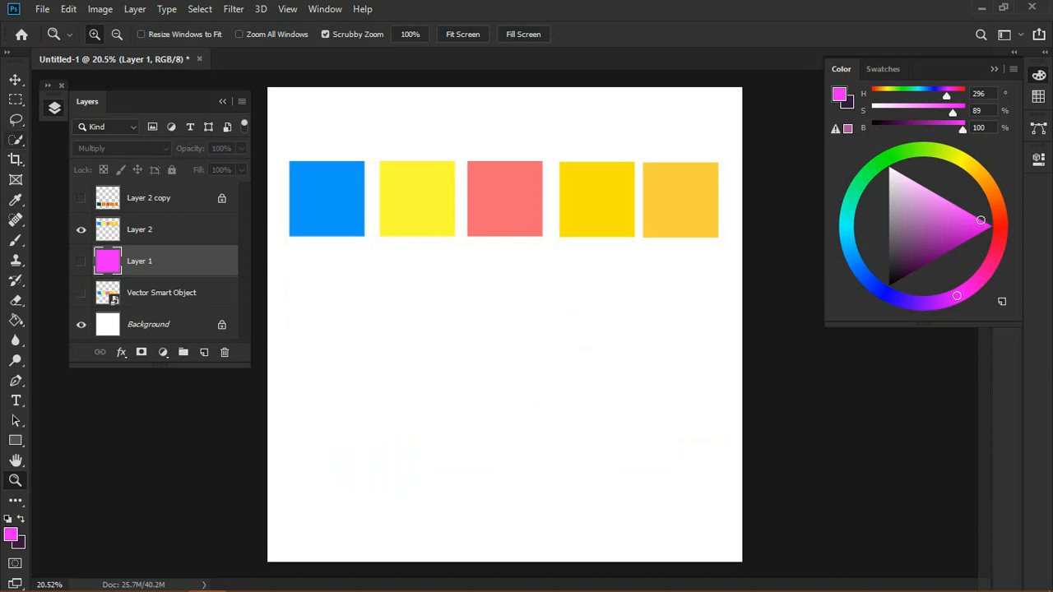
Step: Move Layer 2's row of swatch squares down to the middle of the canvas
key(v)
mouse_move(435, 196)
mouse_down()
mouse_move(436, 320)
mouse_move(444, 320)
mouse_up()
key(z)
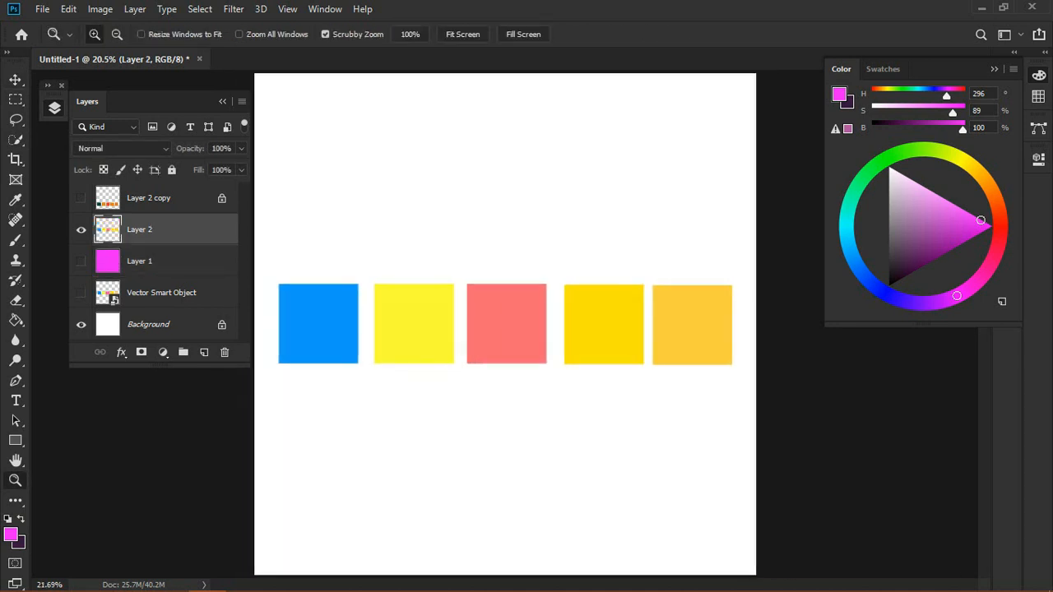
key(v)
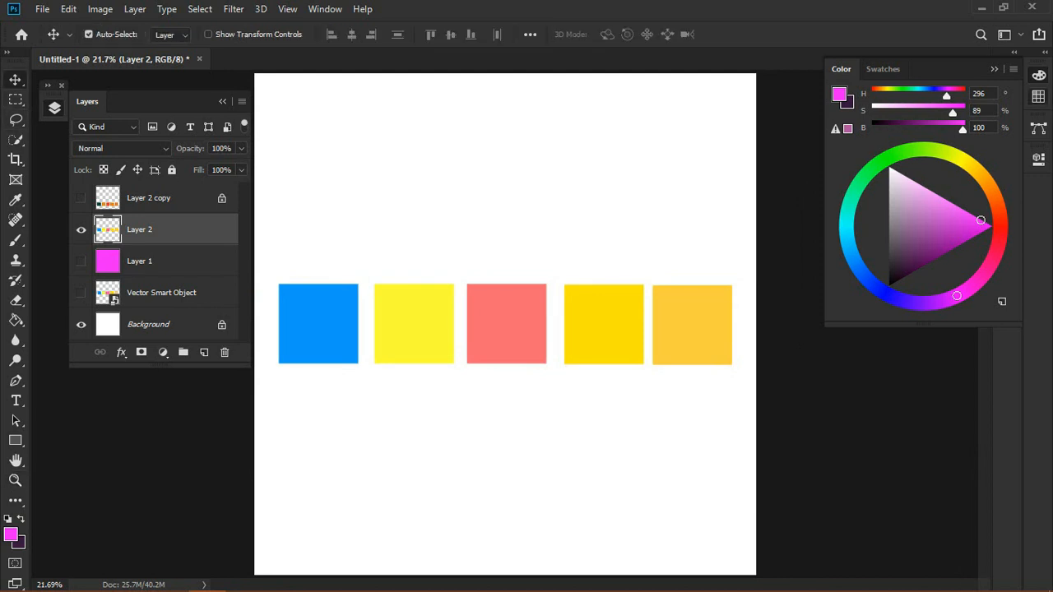
Step: Open the Preset Manager for swatches, select all existing swatches, delete them, and close the manager
click(884, 69)
click(1013, 69)
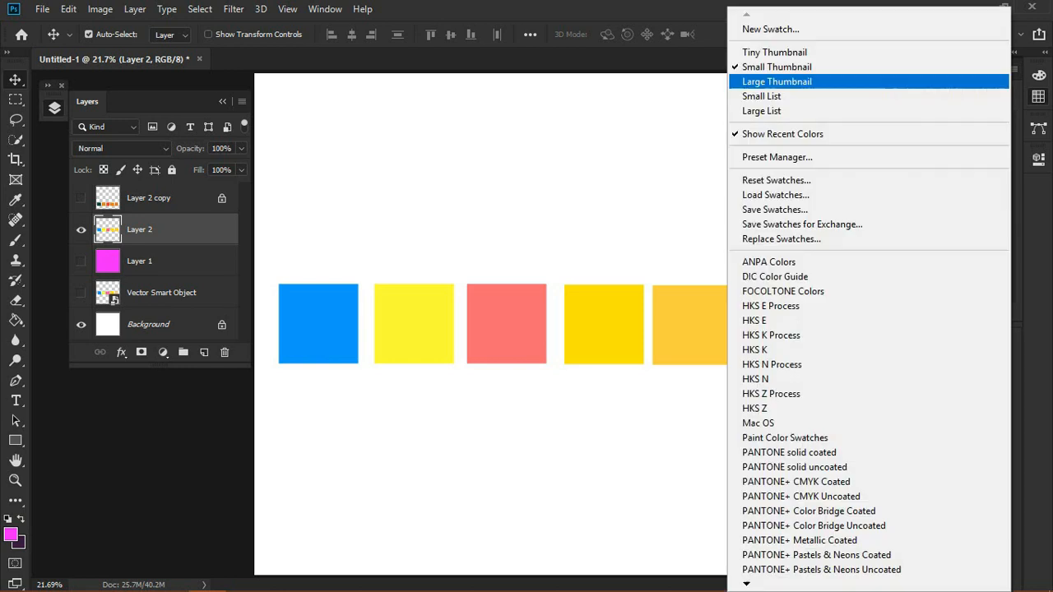
click(777, 157)
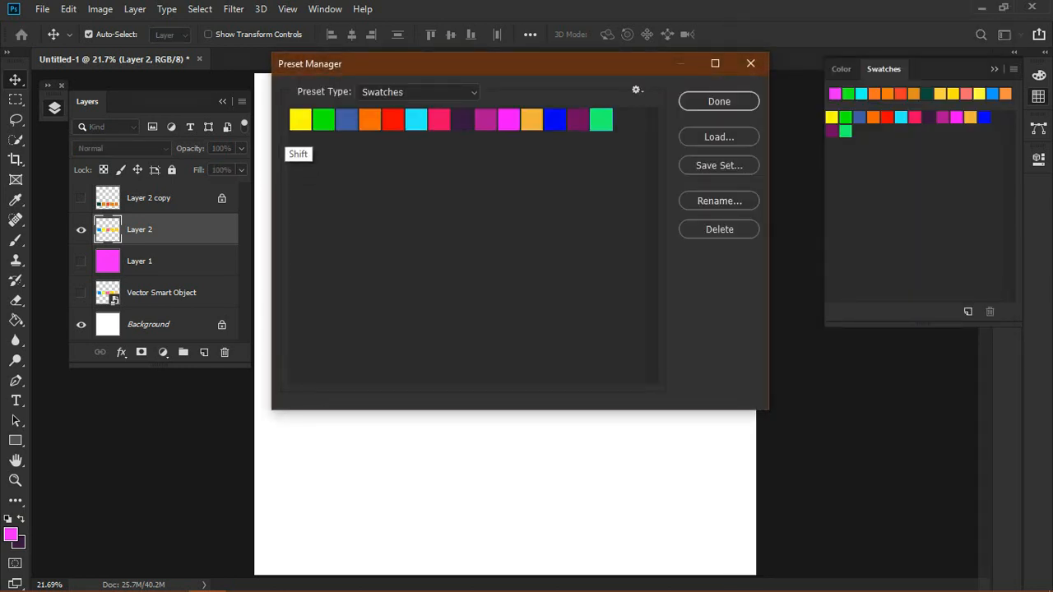
key(ctrl+a)
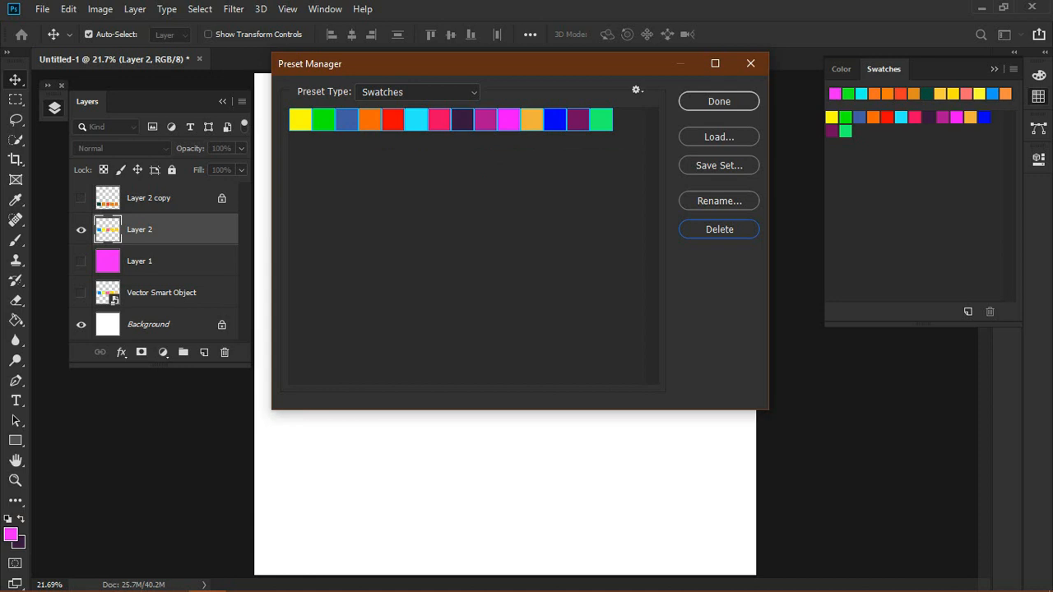
click(719, 229)
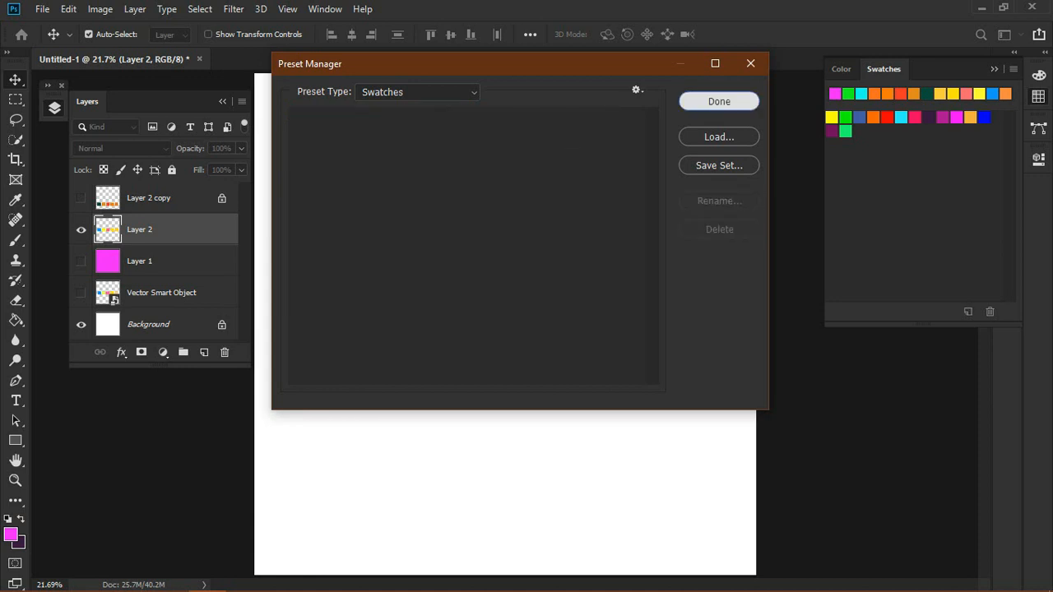
key(Return)
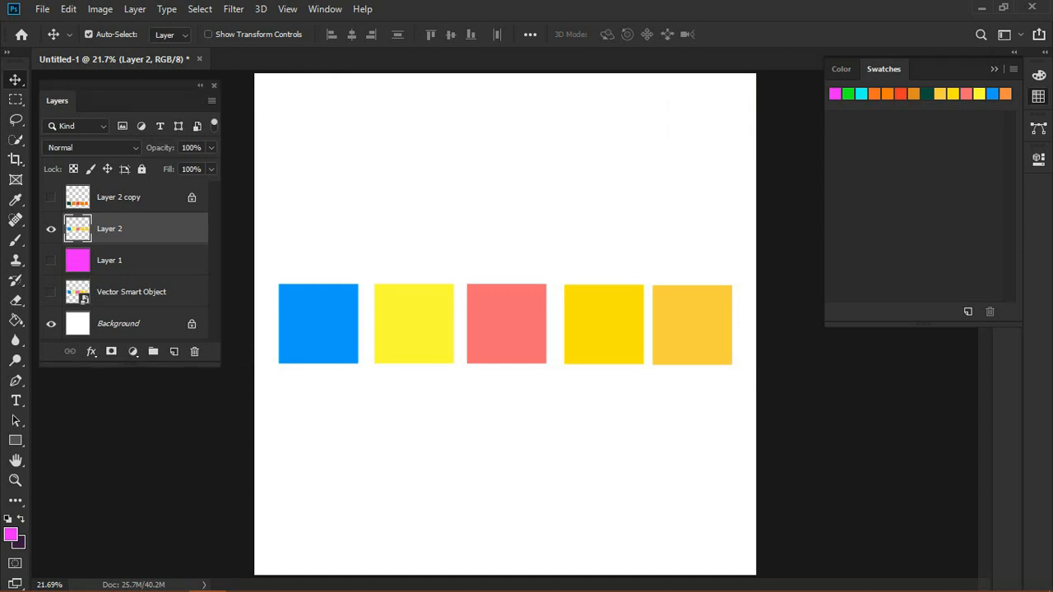
Step: Set the foreground colour to hex 129aff and add it to the Swatches as a new swatch
key(ctrl+alt+i)
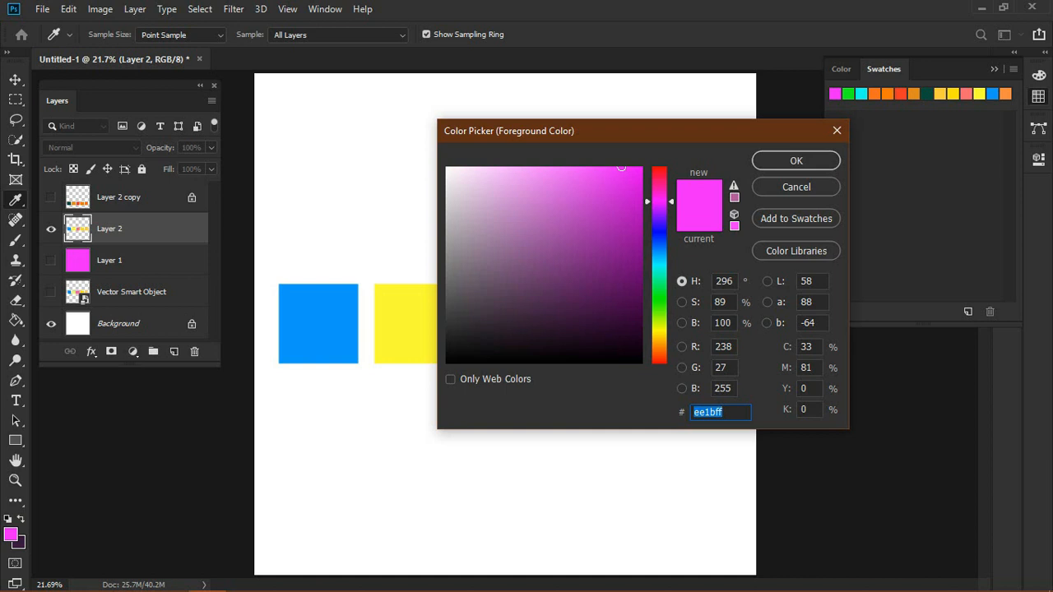
text(129aff)
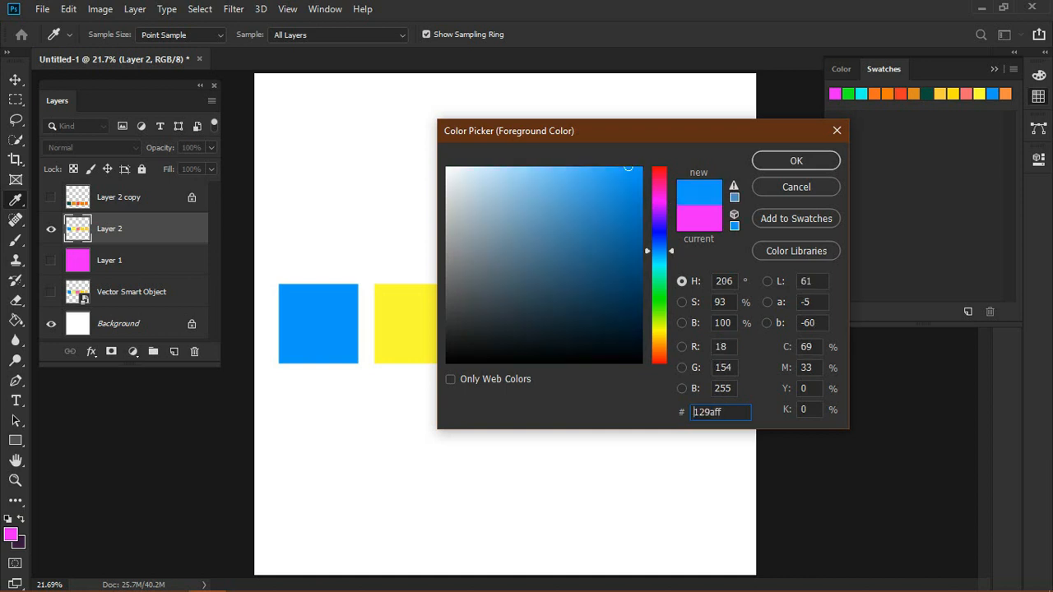
click(796, 219)
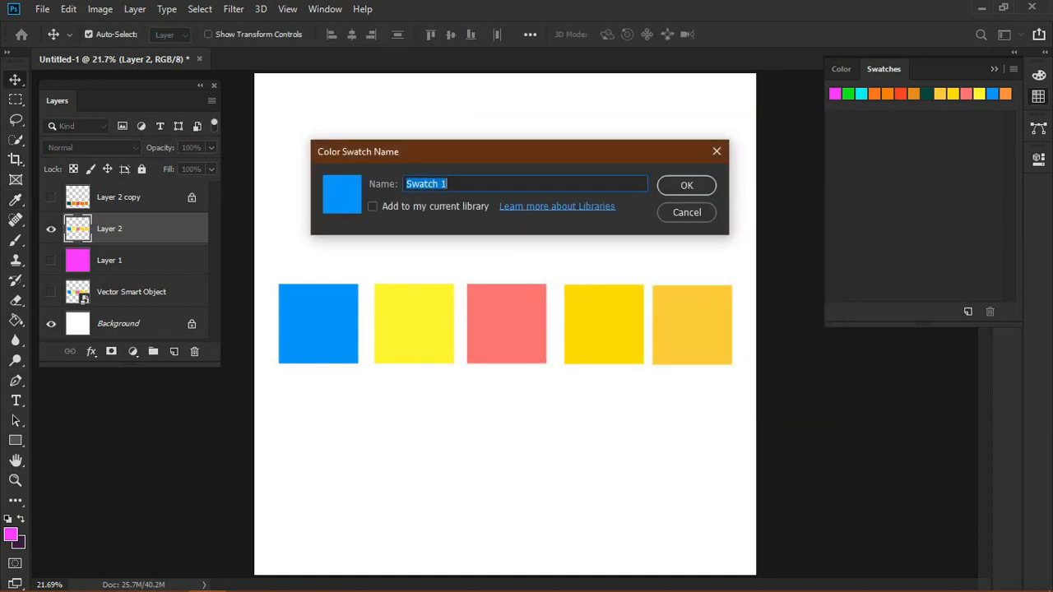
key(Return)
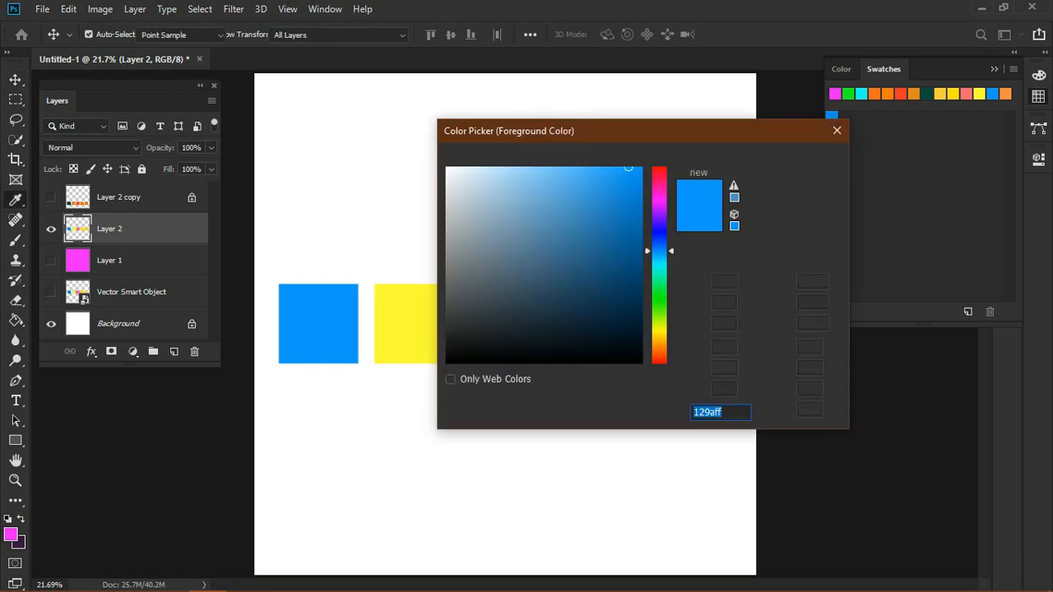
Step: Sample the yellow from the second square and add it as a new swatch
mouse_move(617, 132)
mouse_down()
mouse_move(434, 199)
mouse_move(437, 230)
mouse_move(722, 215)
mouse_up()
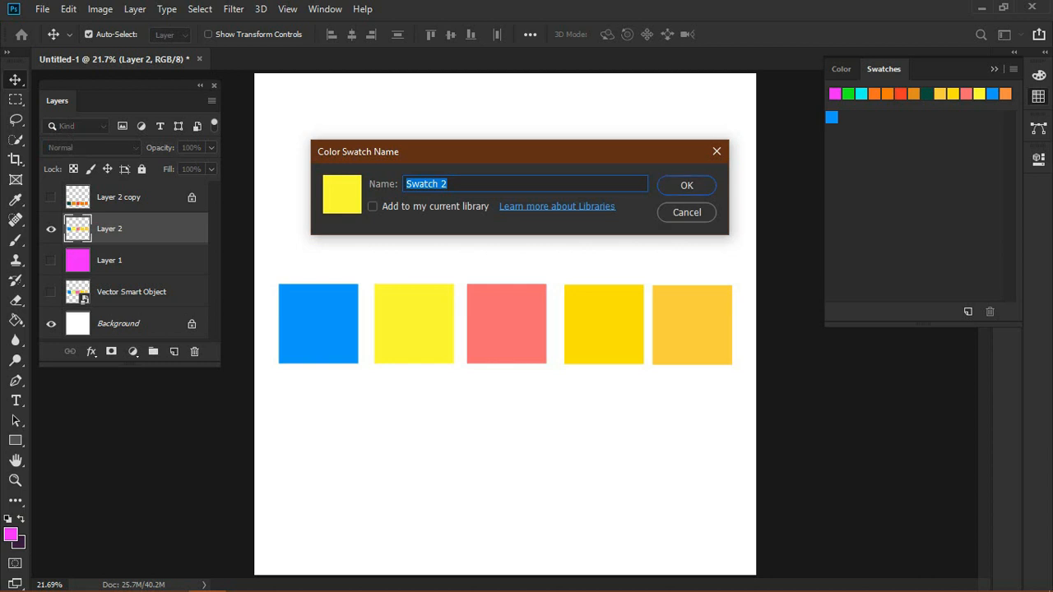
key(Return)
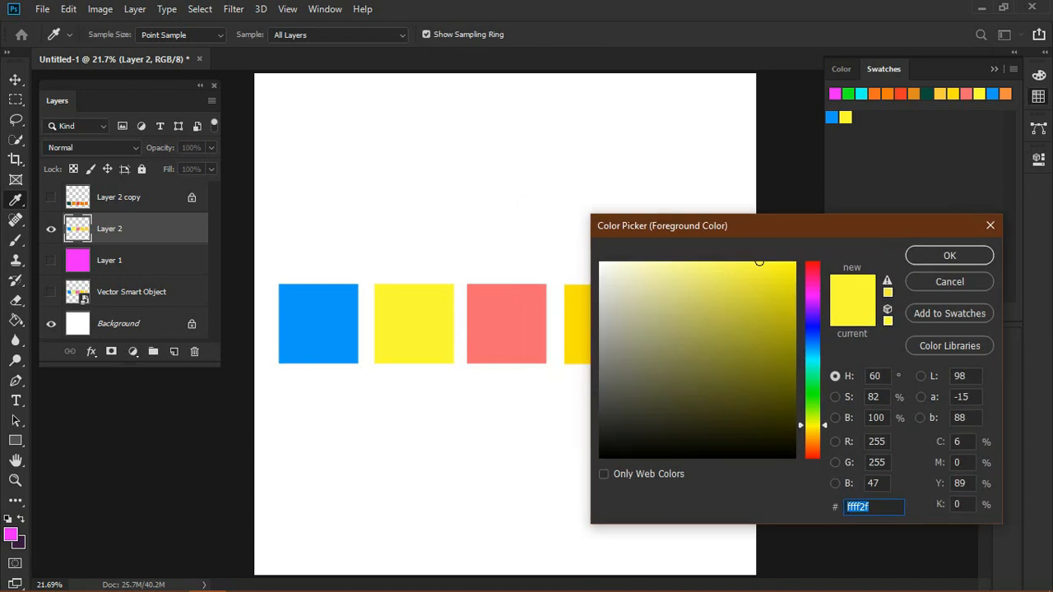
Step: Sample the salmon colour from the third square in the colour picker
click(506, 323)
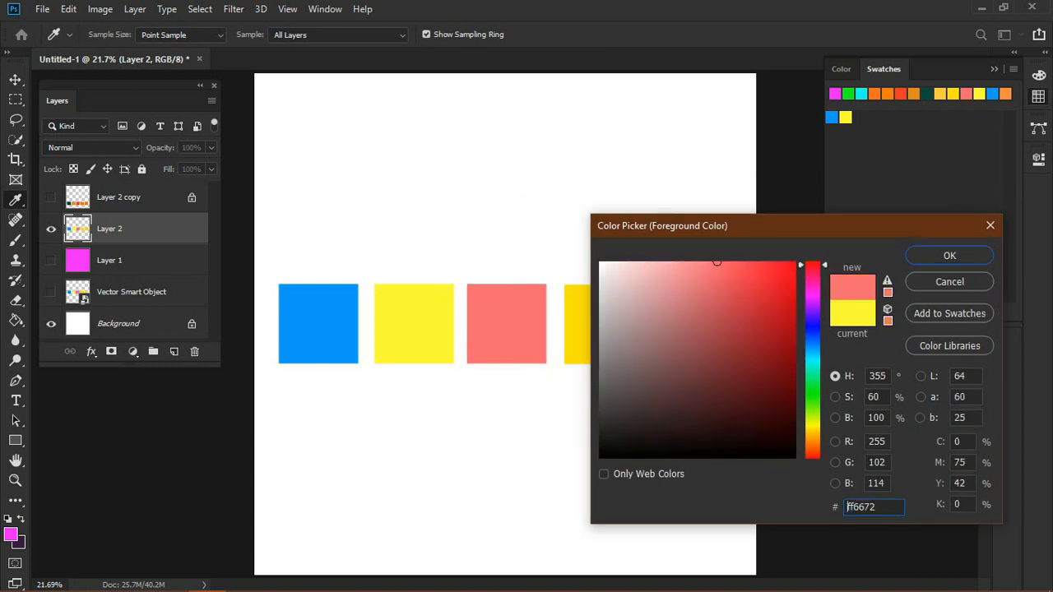
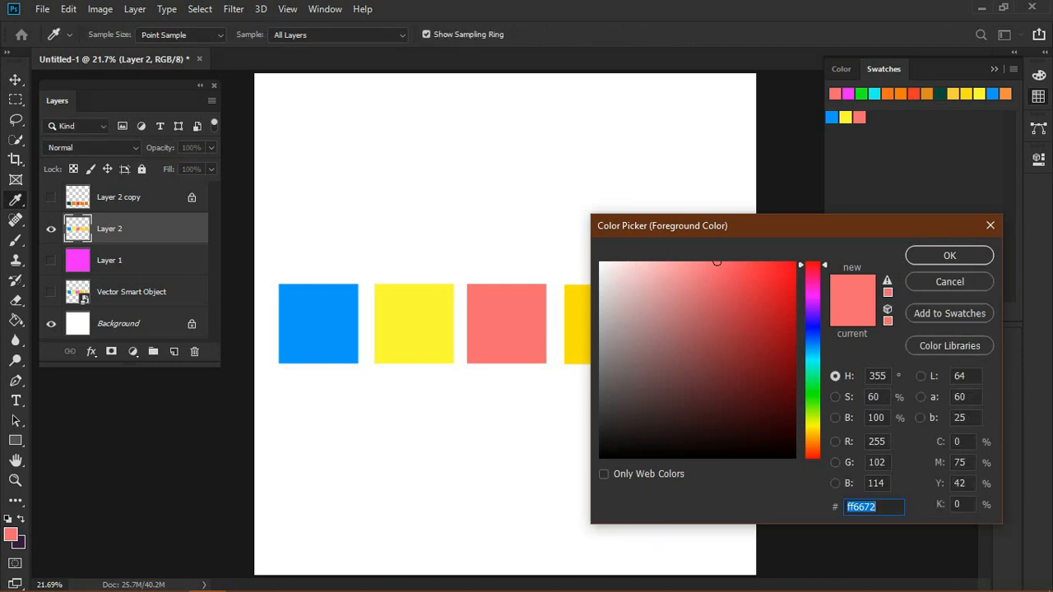
Step: Add the colours of the fourth and fifth squares to the Swatches as two new swatches
text(ffffff)
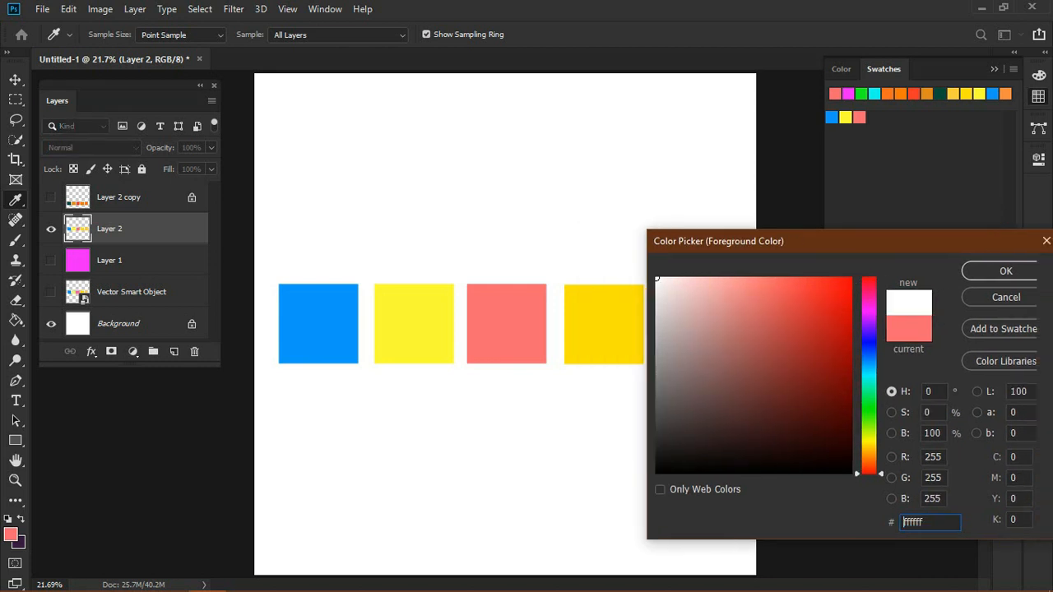
drag(851, 241, 303, 108)
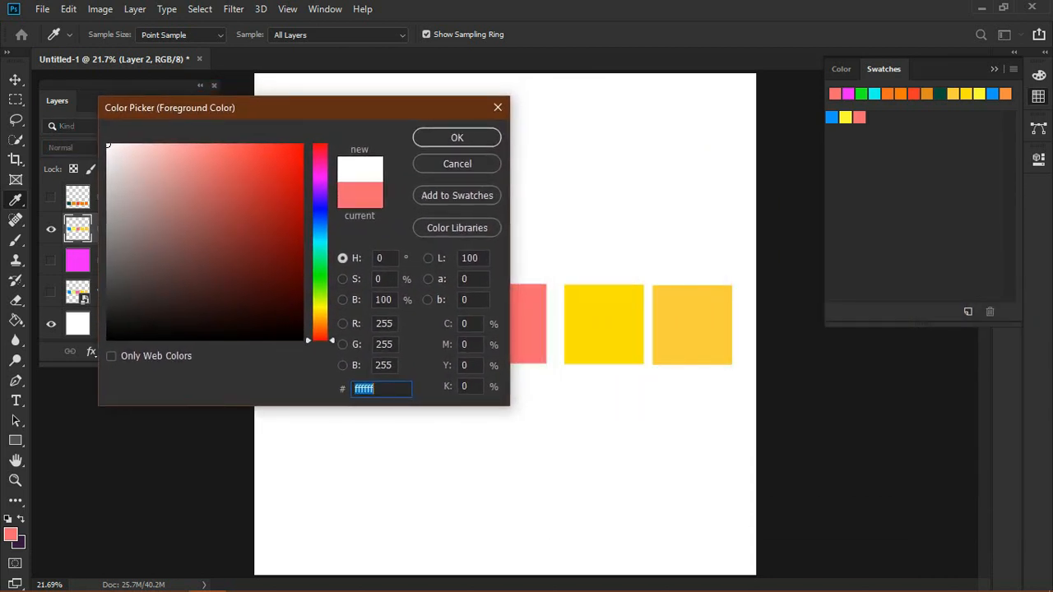
text(fef035)
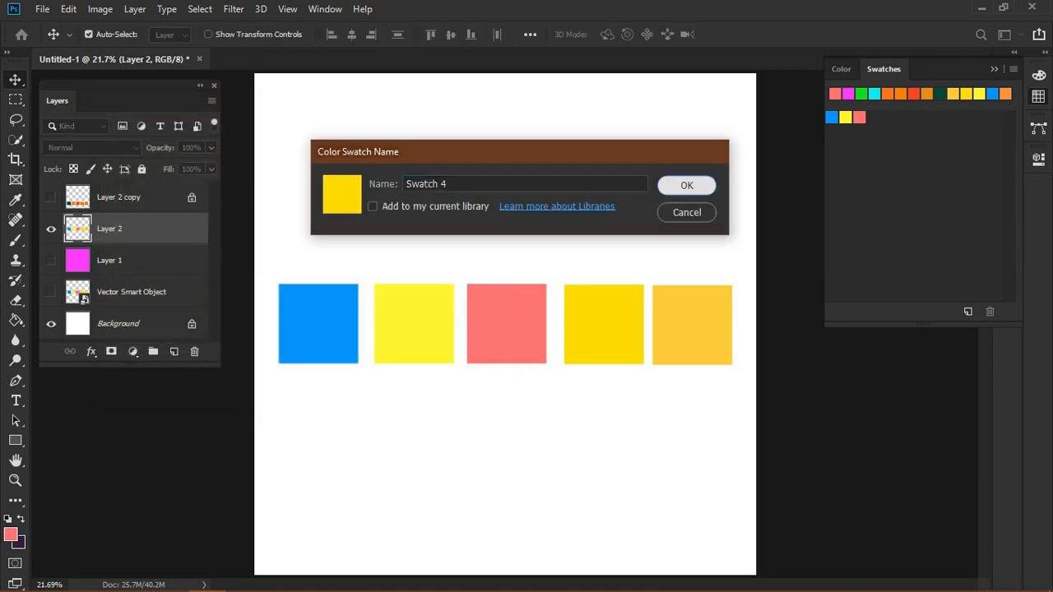
key(Return)
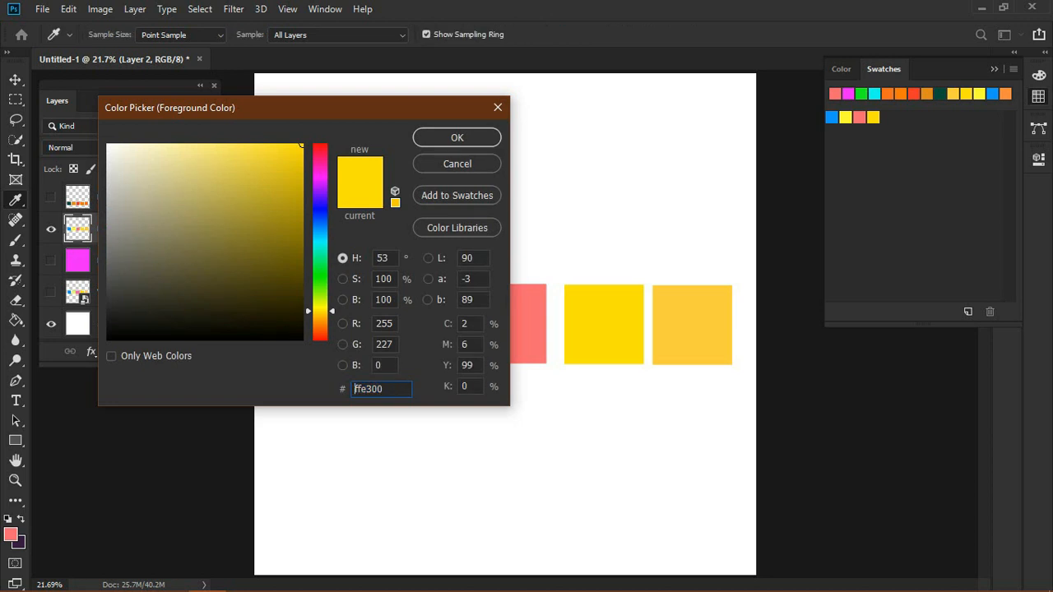
click(692, 324)
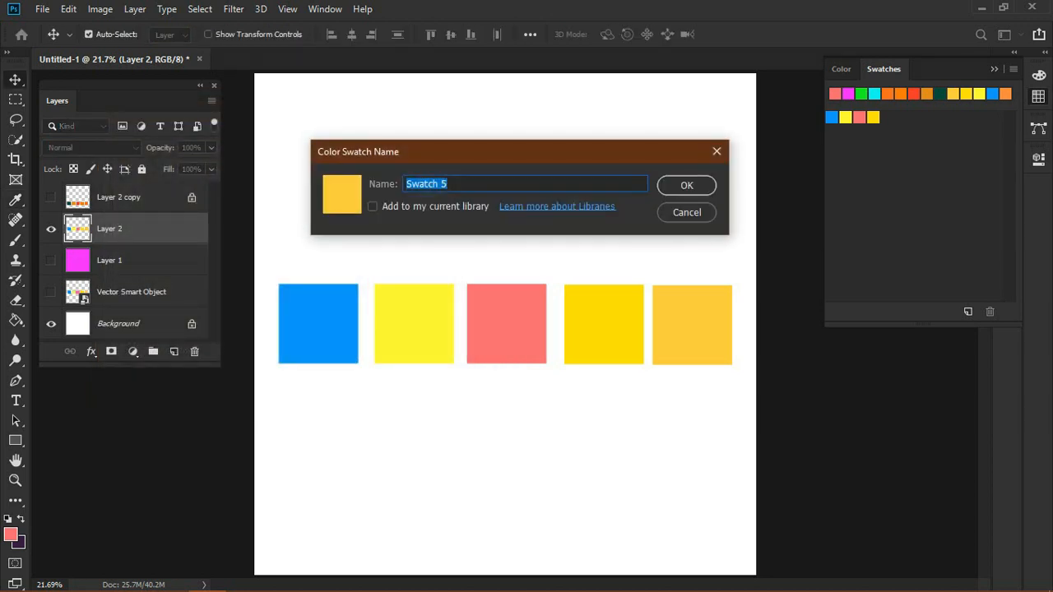
key(Return)
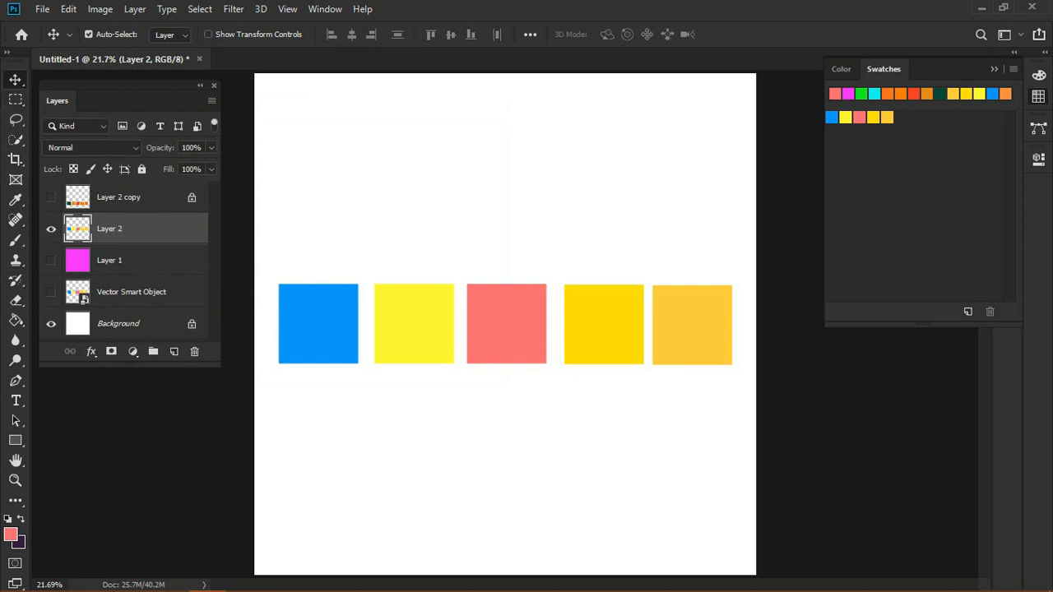
Step: Open the Preset Manager for swatches, select all swatches, and start saving them as a swatch set
click(1013, 69)
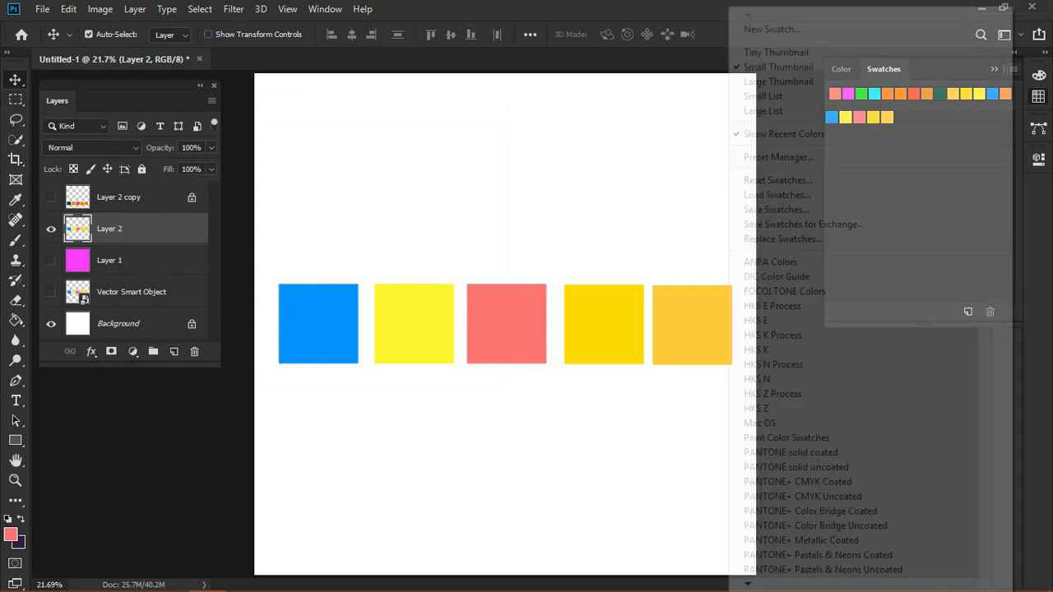
click(778, 157)
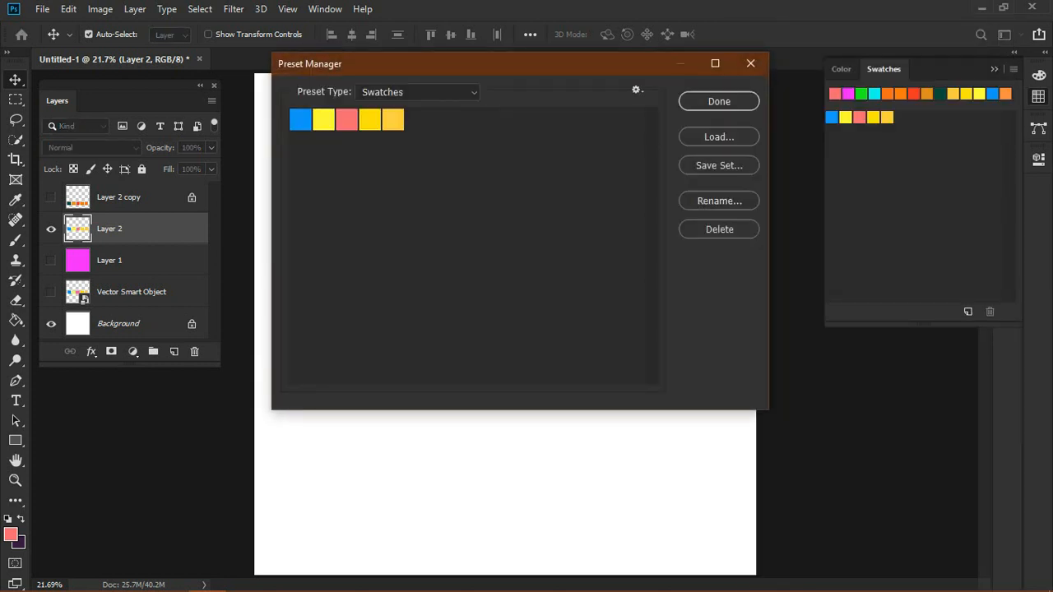
key(ctrl+a)
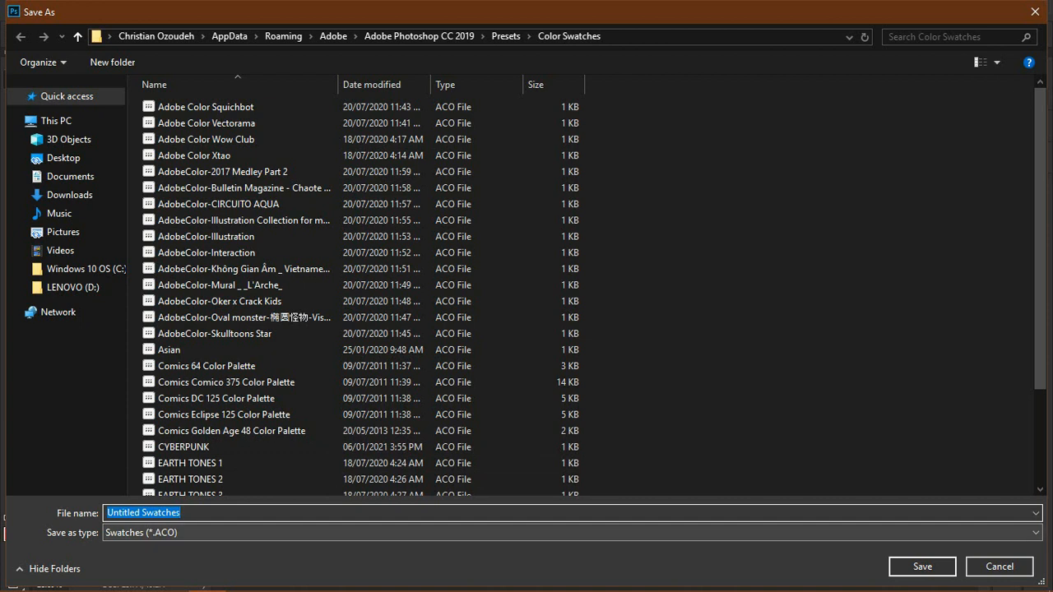
click(572, 513)
click(573, 532)
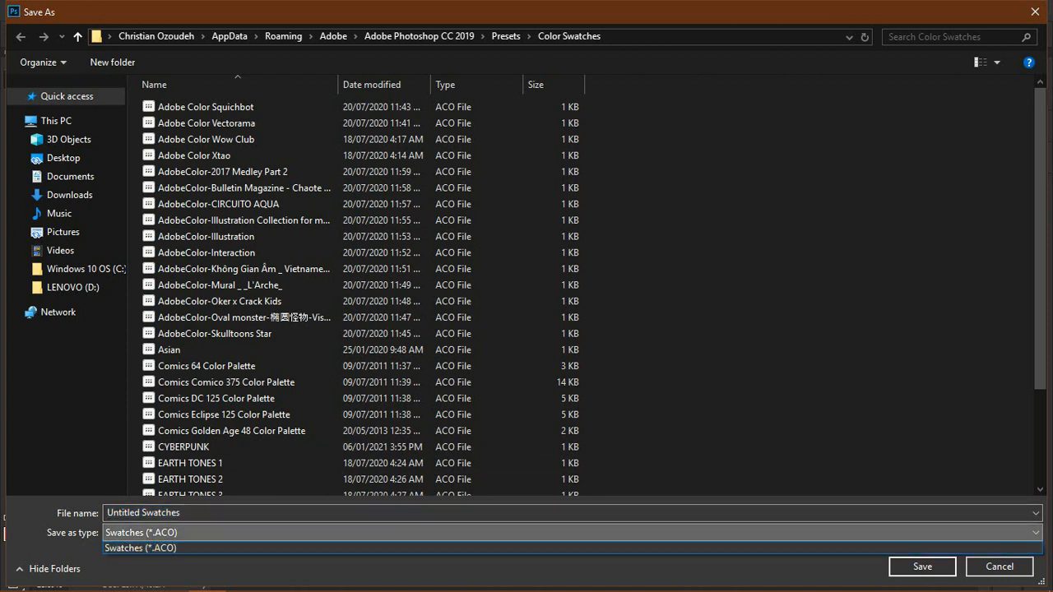
click(572, 533)
click(572, 533)
click(572, 533)
click(573, 533)
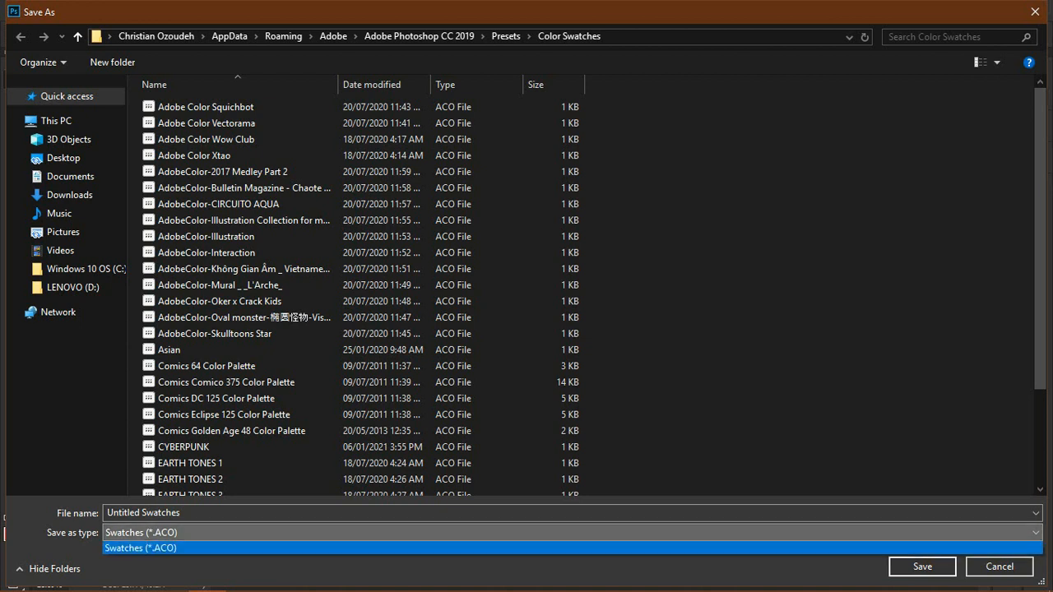
click(572, 533)
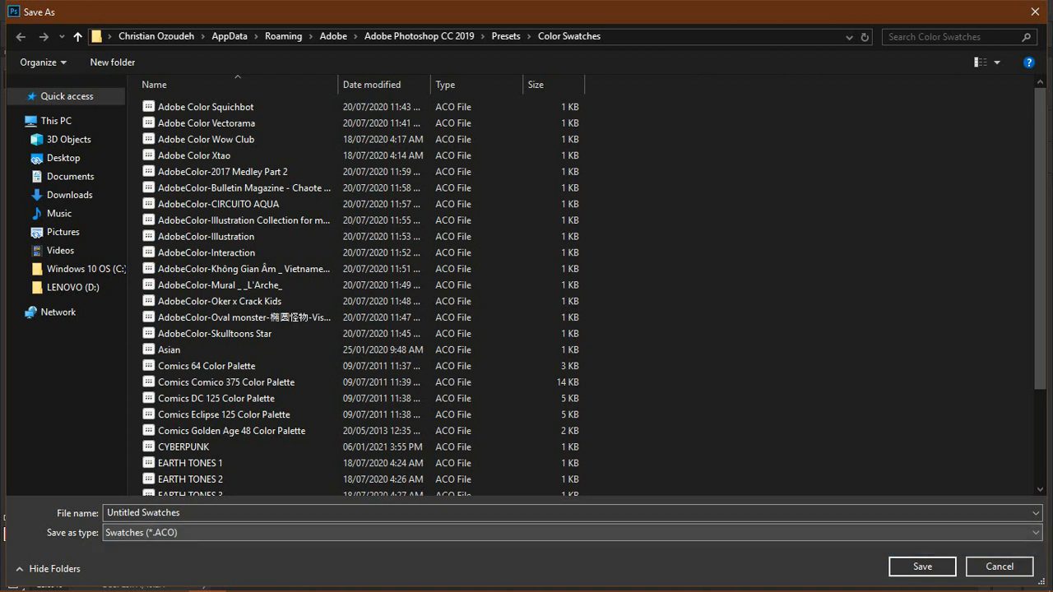
click(573, 533)
click(572, 533)
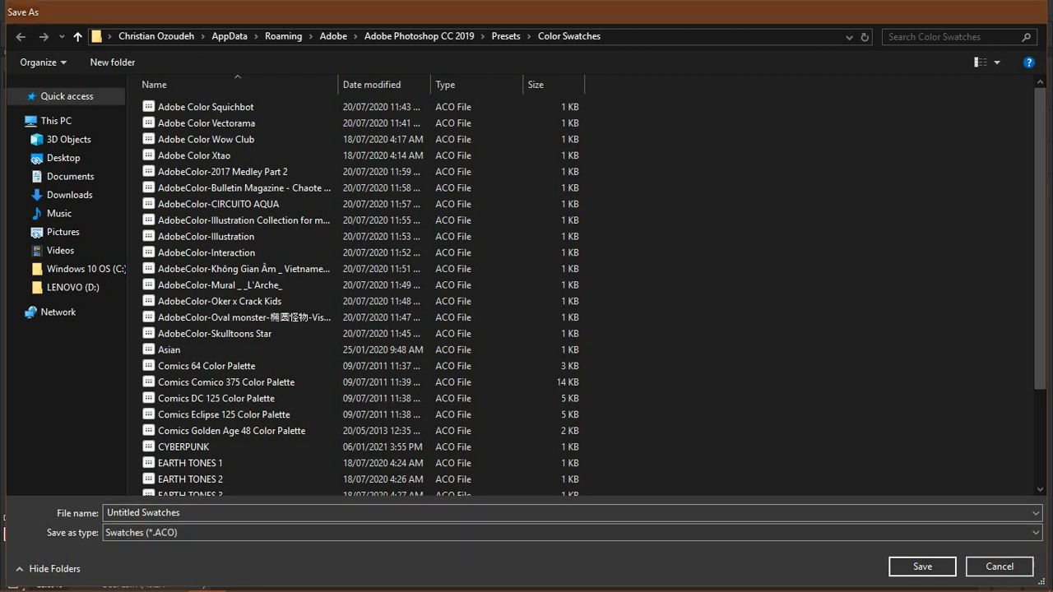
Step: Name the swatch set COLORPALETTE1 and save it as an ACO file
click(1035, 12)
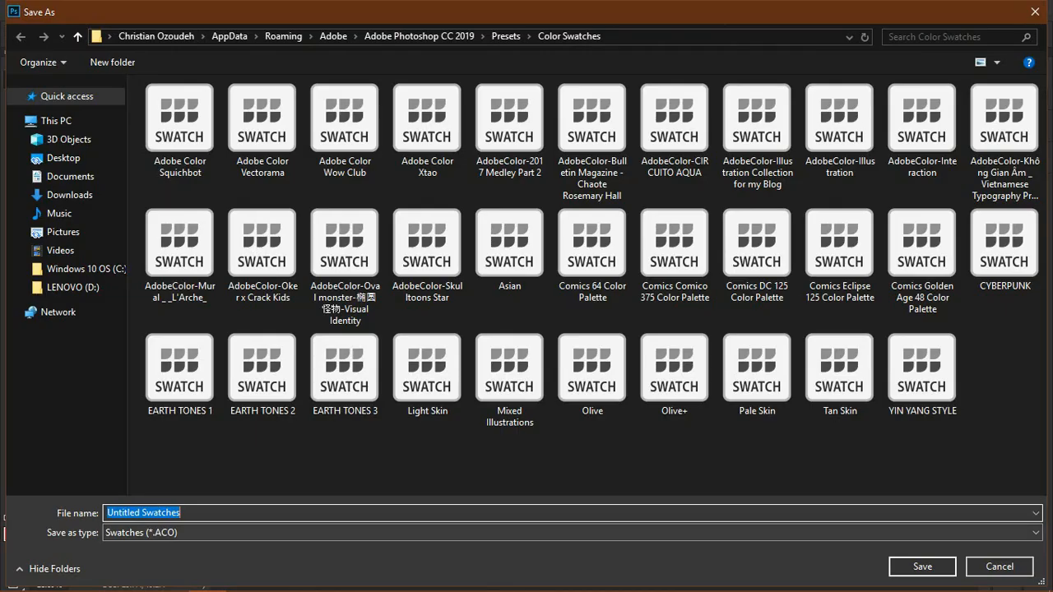
click(573, 533)
click(572, 532)
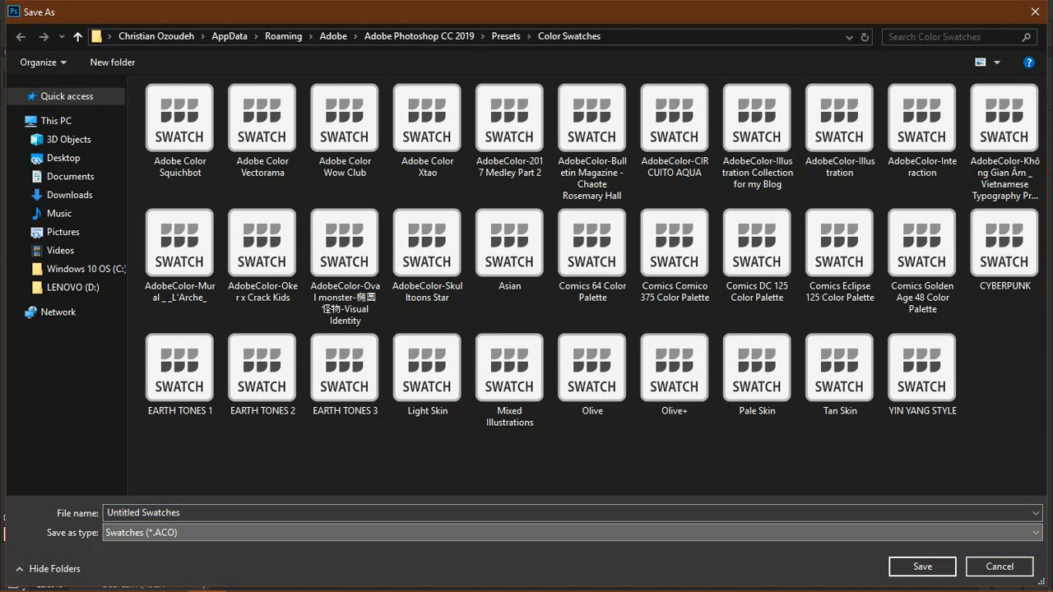
click(572, 513)
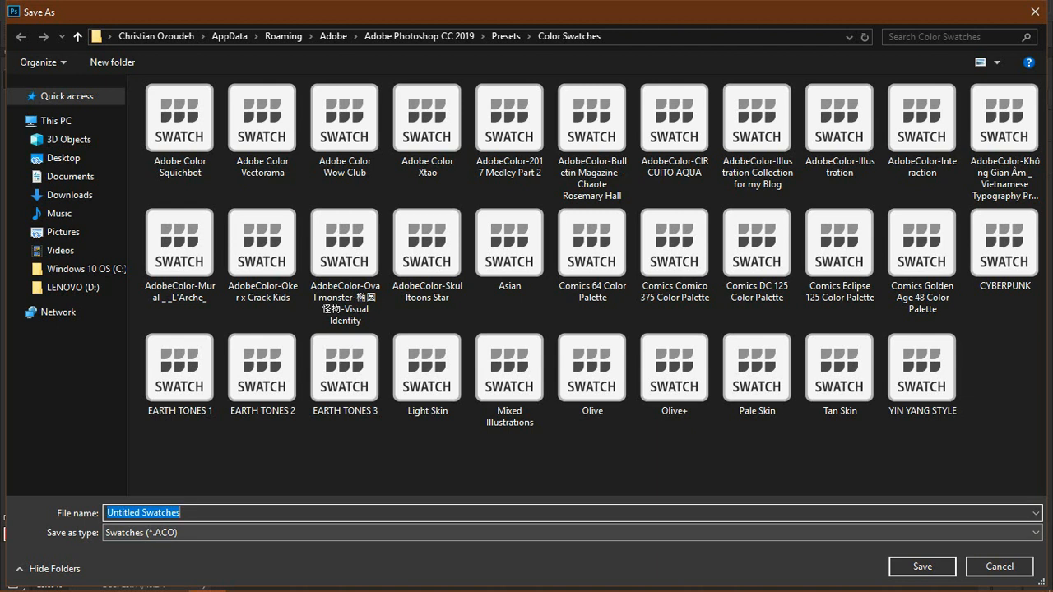
text(COLOR)
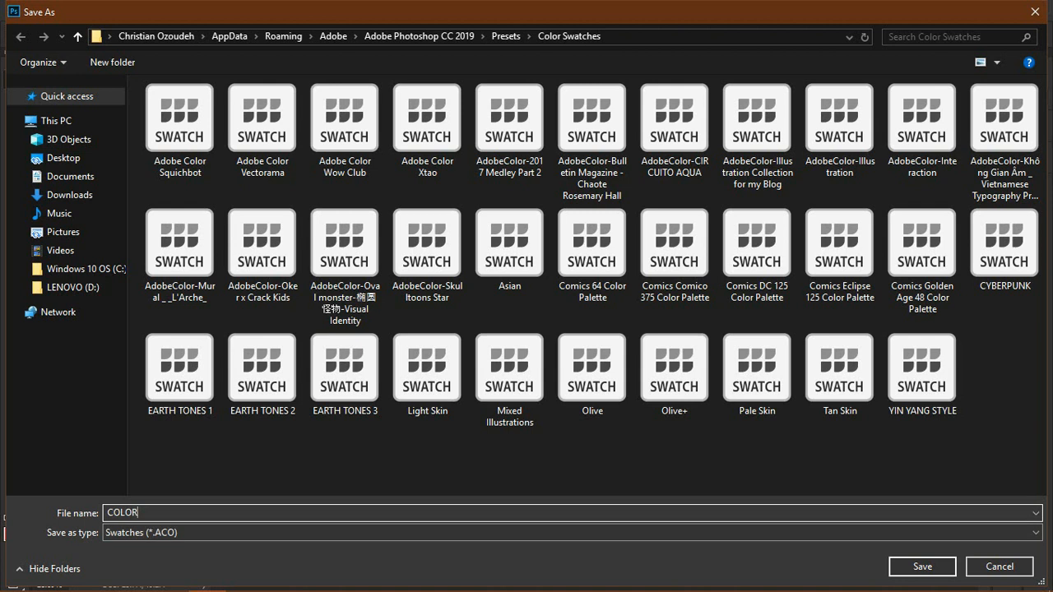
text(PALETTE1)
key(Return)
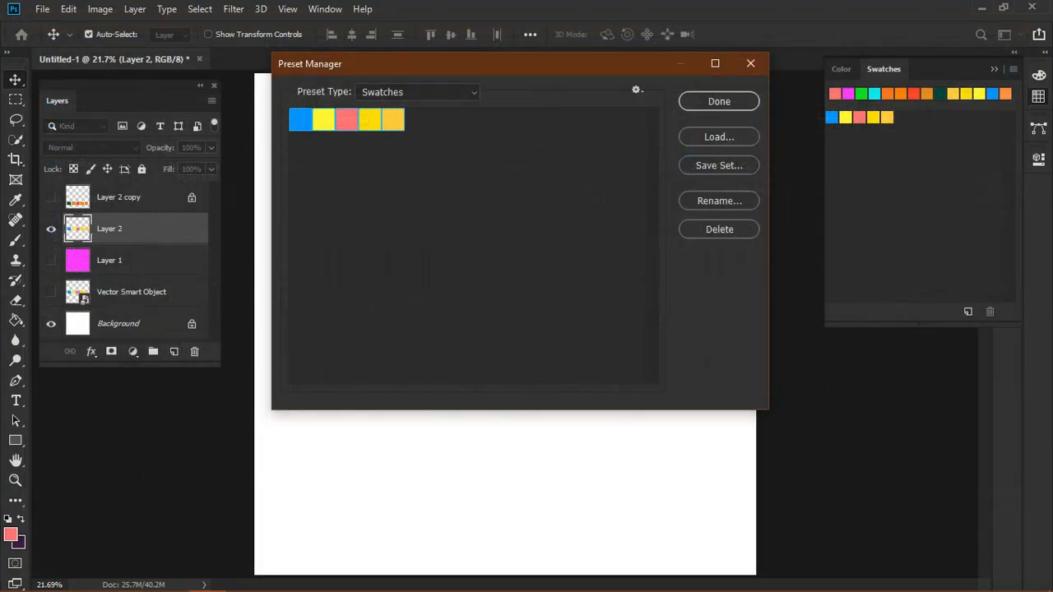
Step: Delete all selected swatches in the Preset Manager and close it
click(718, 229)
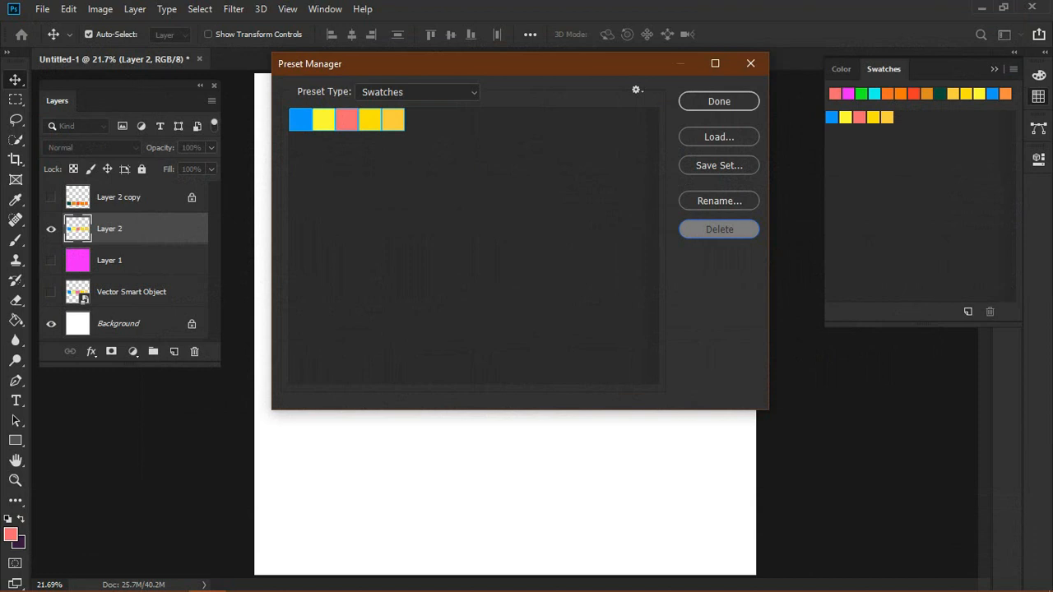
click(718, 230)
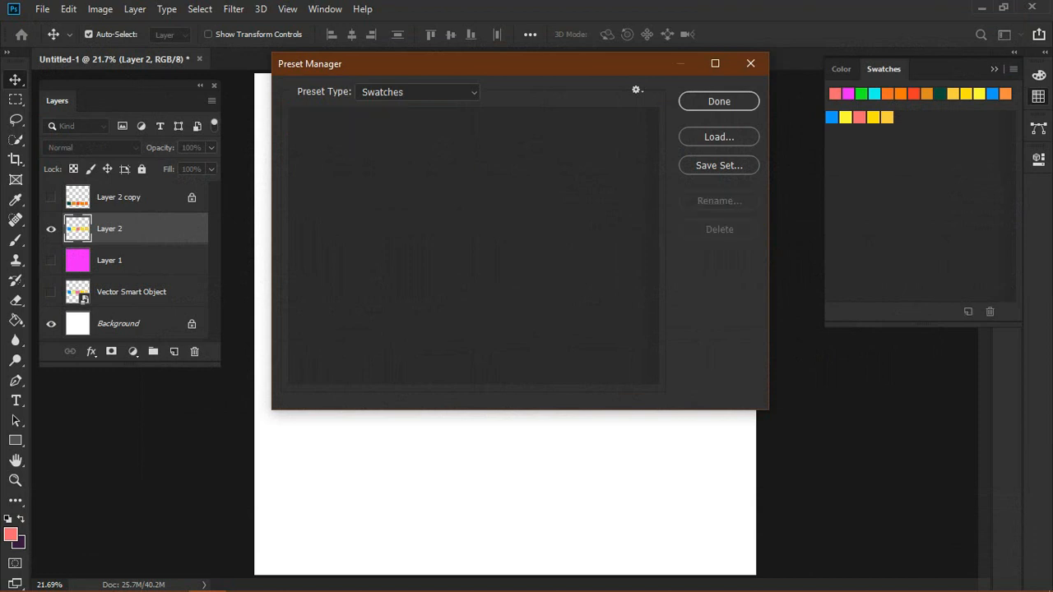
click(719, 101)
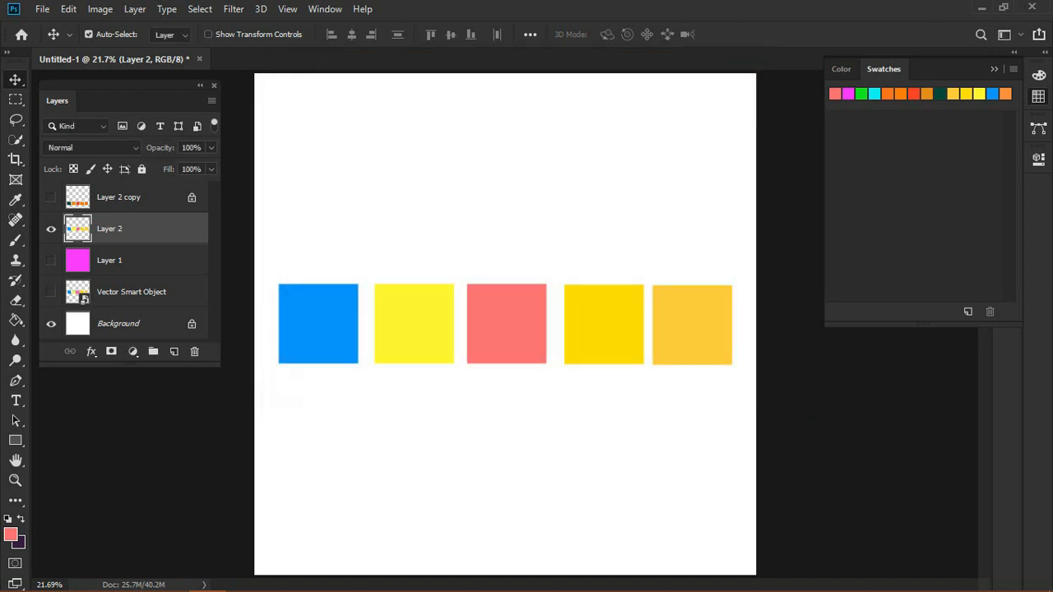
Step: Load the COLORPALETTE1 swatch set back into the Swatches through the Preset Manager
click(1013, 69)
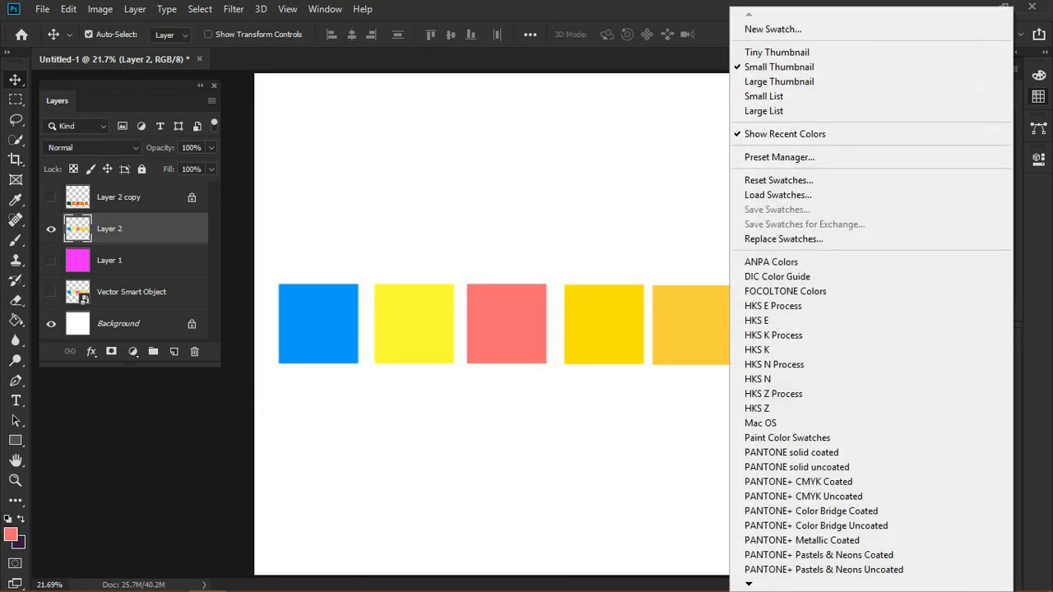
click(781, 157)
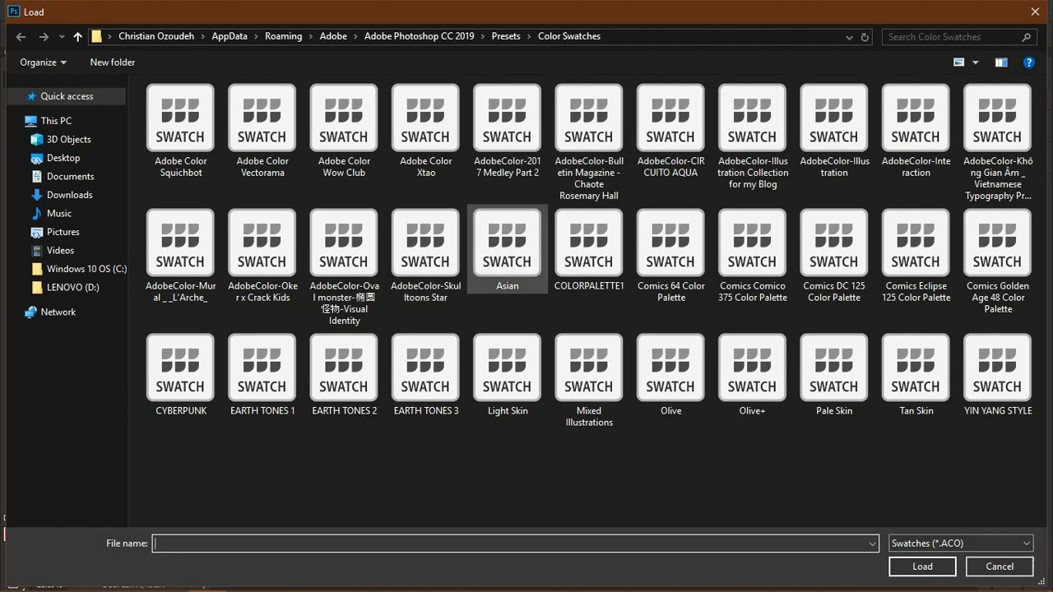
click(587, 247)
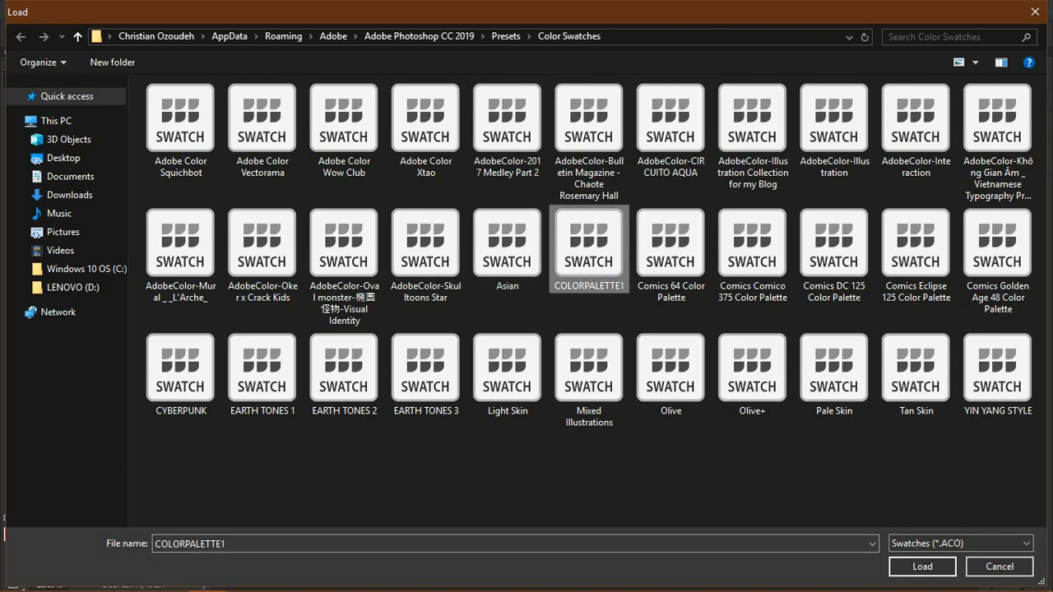
key(Return)
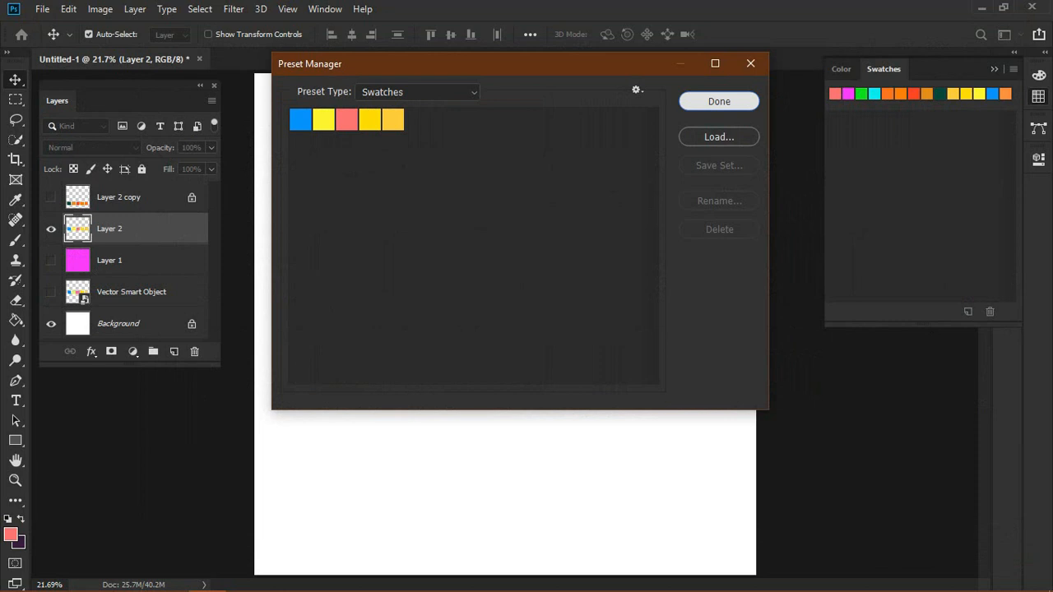
key(Return)
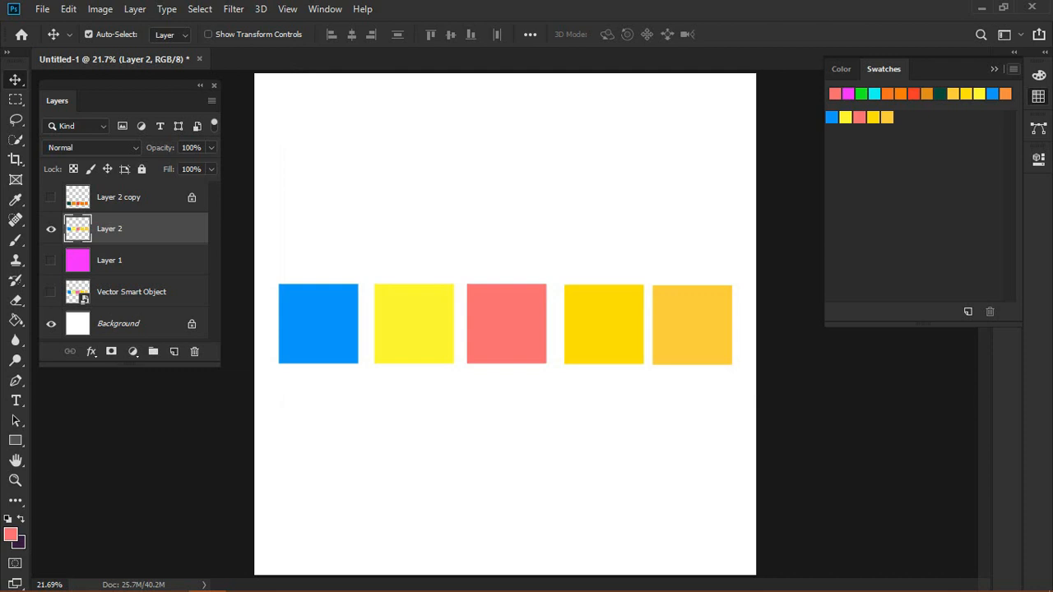
Step: Save the swatches for exchange as an ASE file named COLORPALETTE1
click(1013, 68)
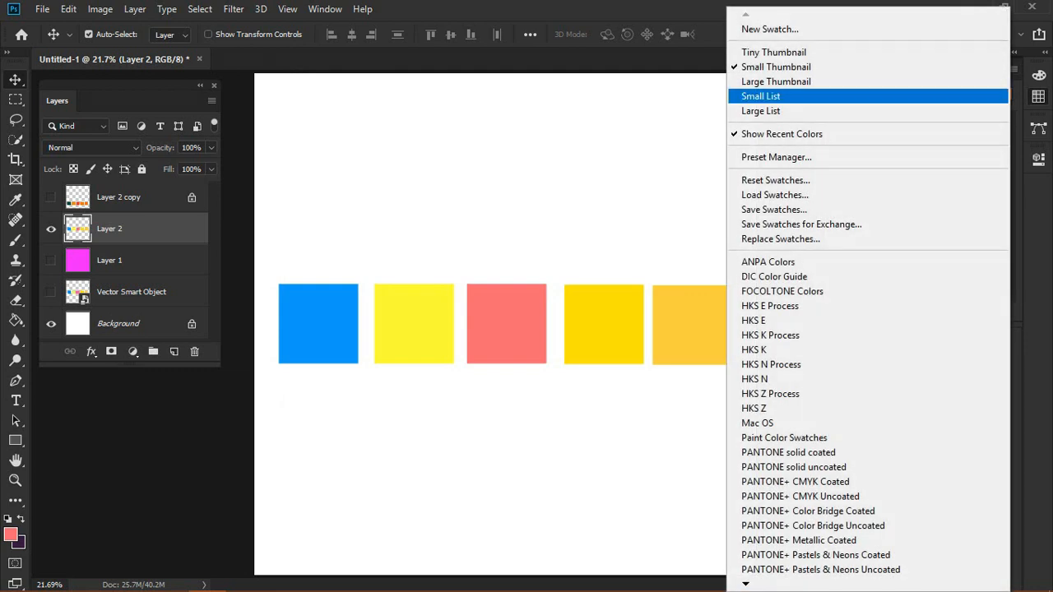
click(823, 223)
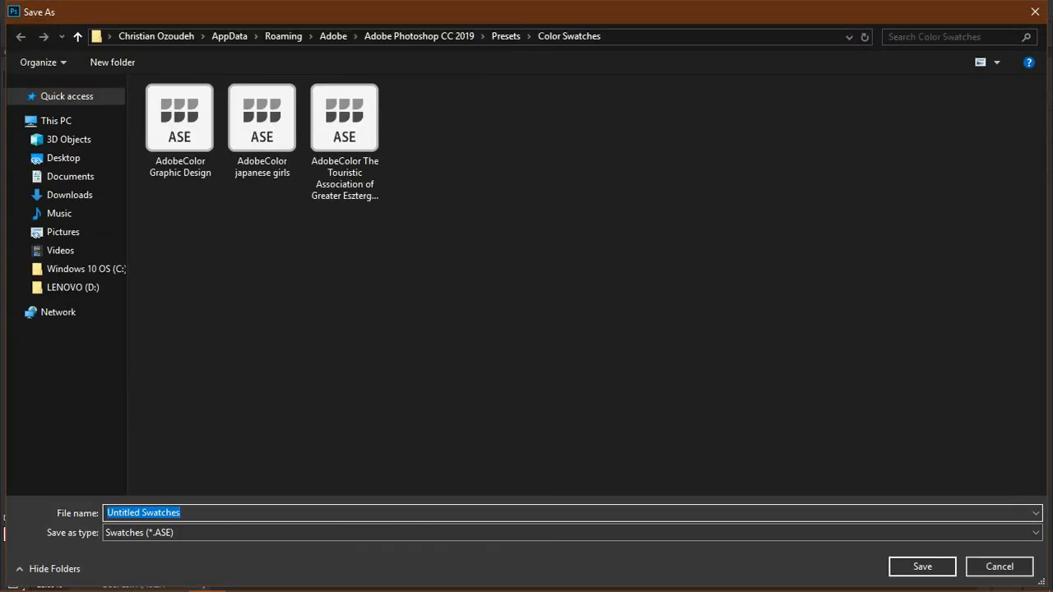
text(COLO)
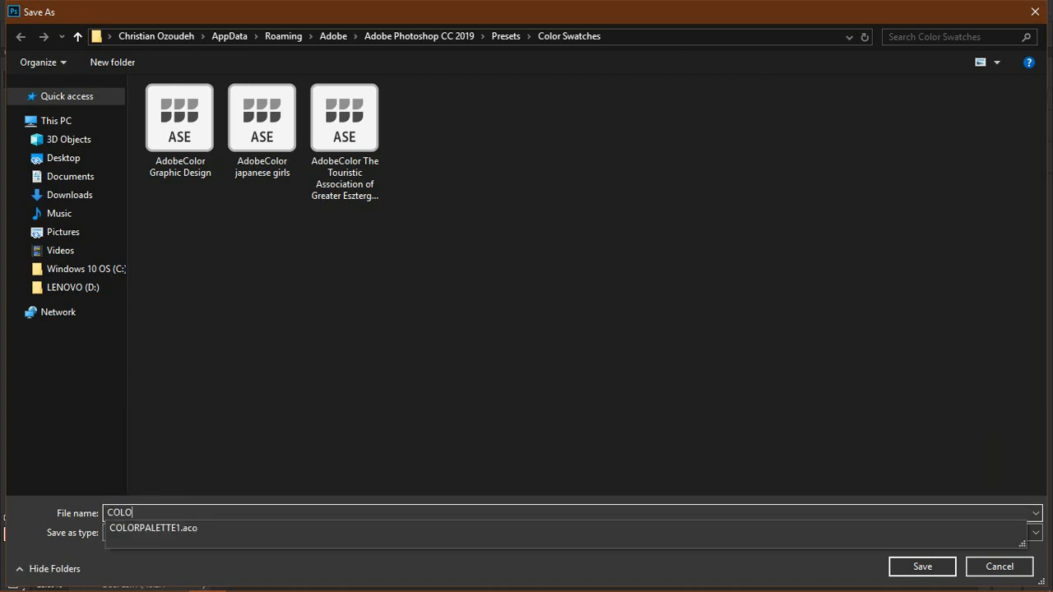
text(RPALETTE1)
key(Return)
key(Return)
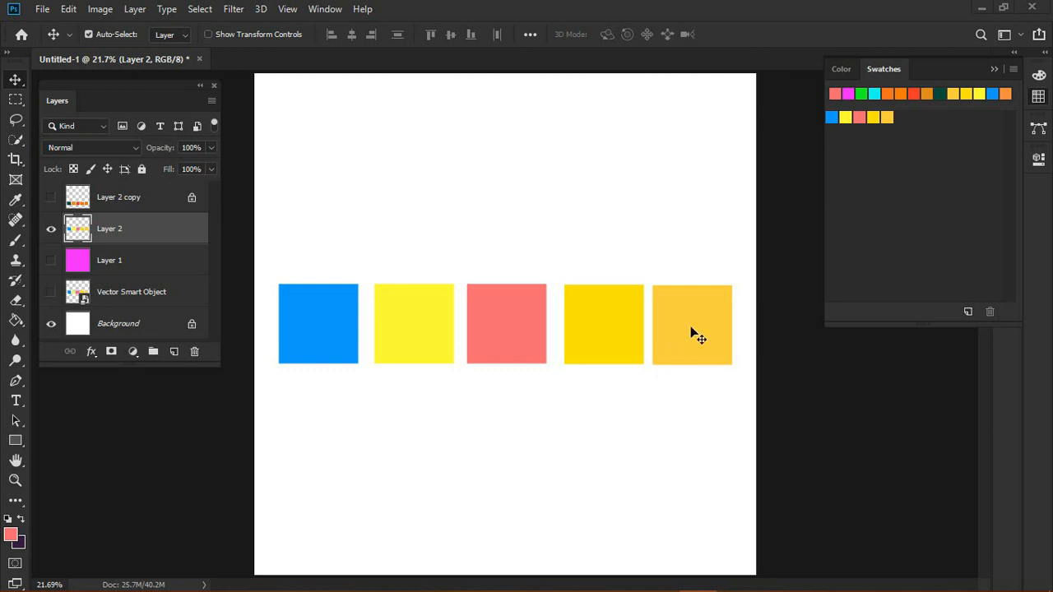
Step: Copy the COLORPALETTE1 ASE file from the Photoshop Color Swatches presets folder through the Load Swatches dialog, then close it
click(1010, 70)
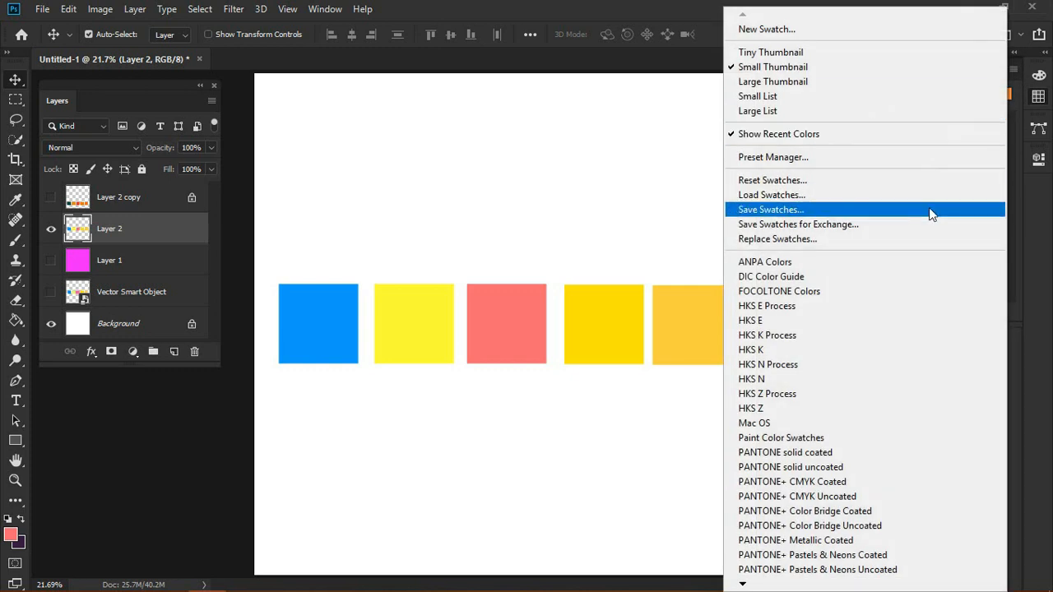
click(815, 195)
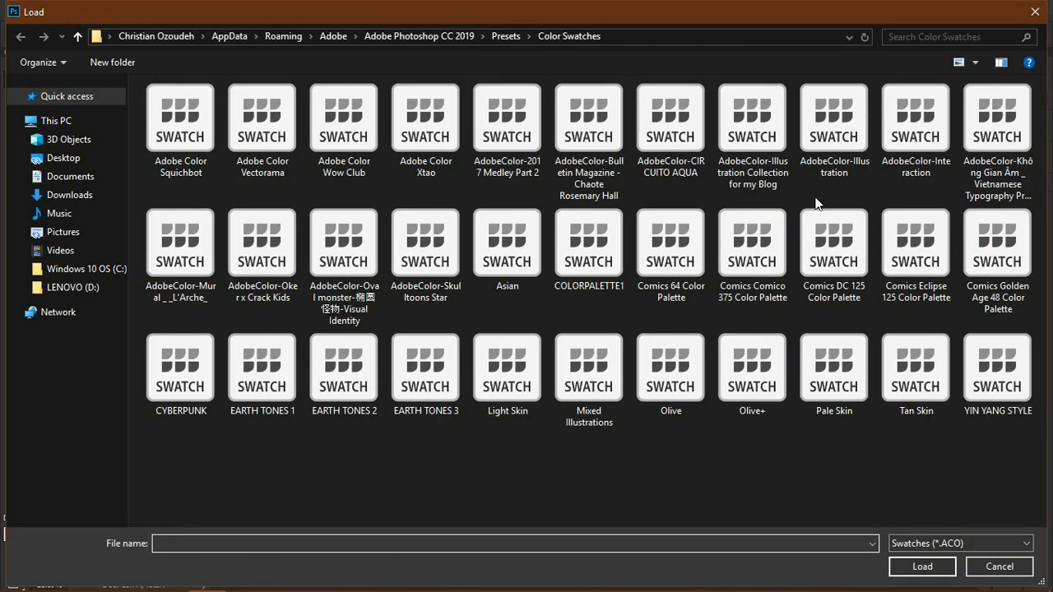
click(928, 538)
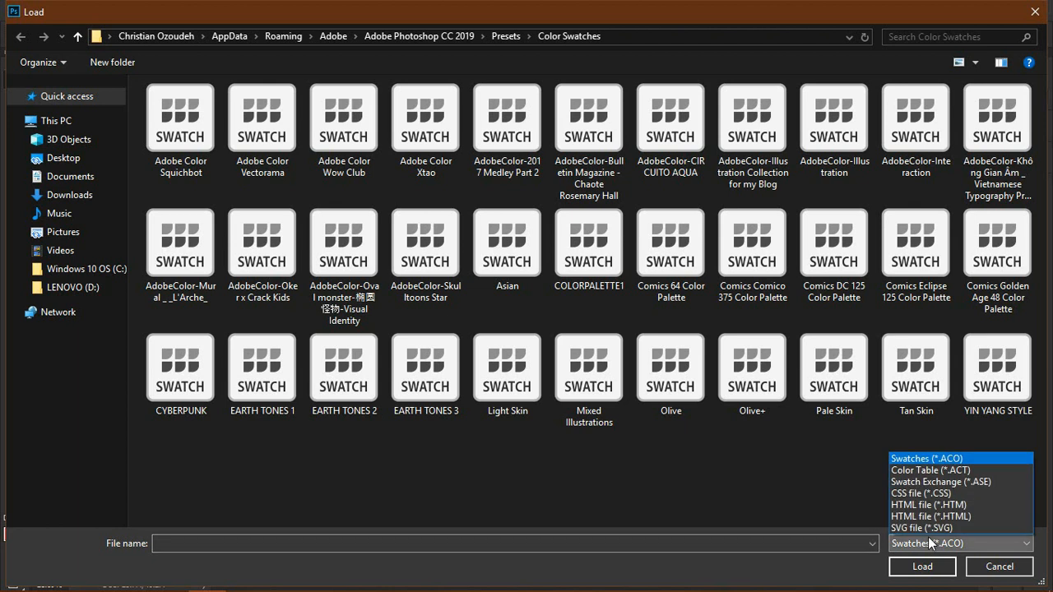
click(925, 483)
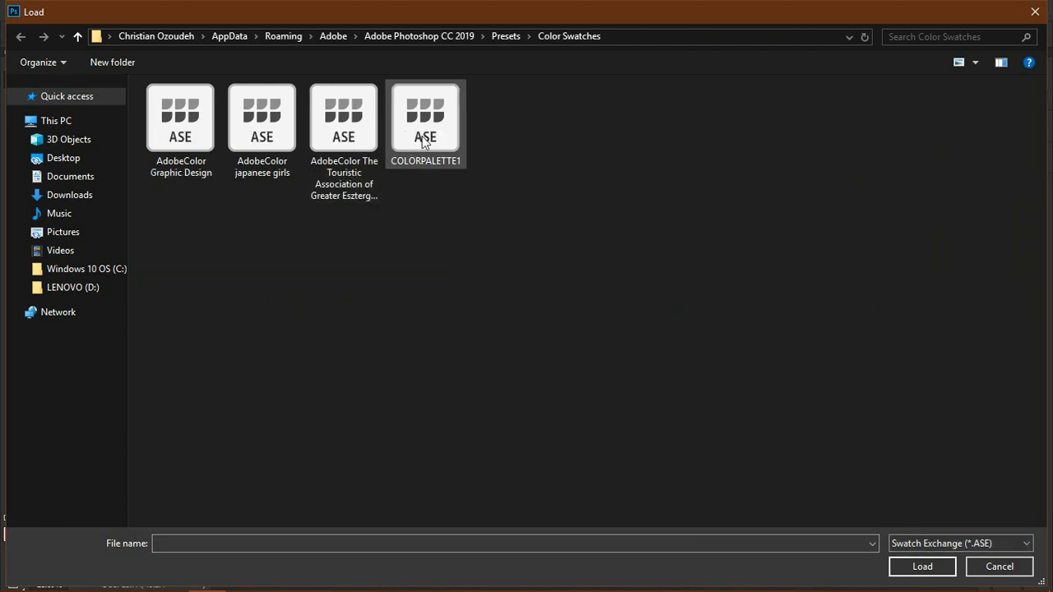
click(426, 141)
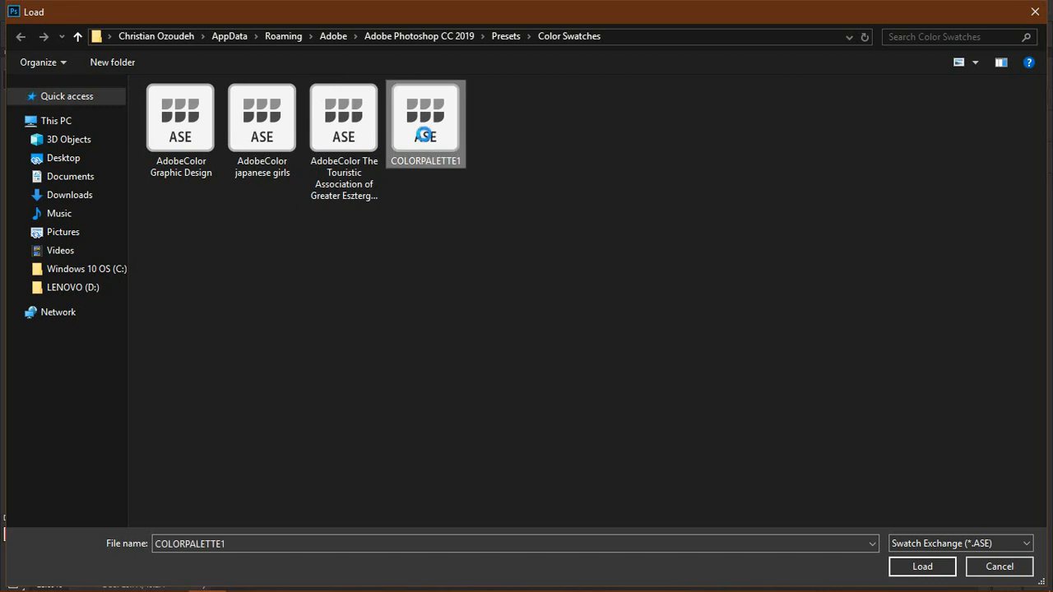
right_click(423, 135)
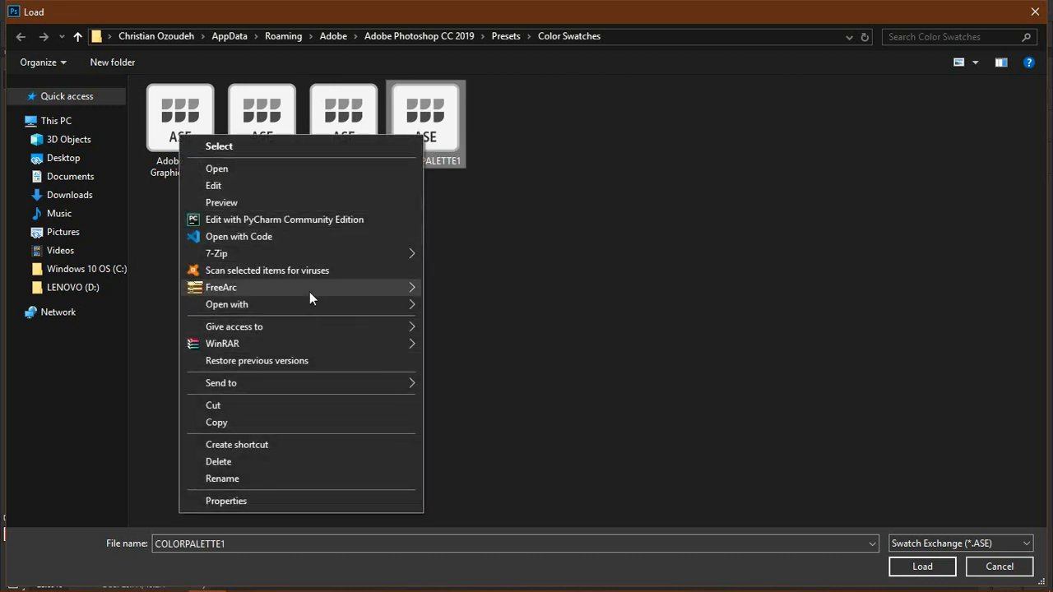
click(274, 421)
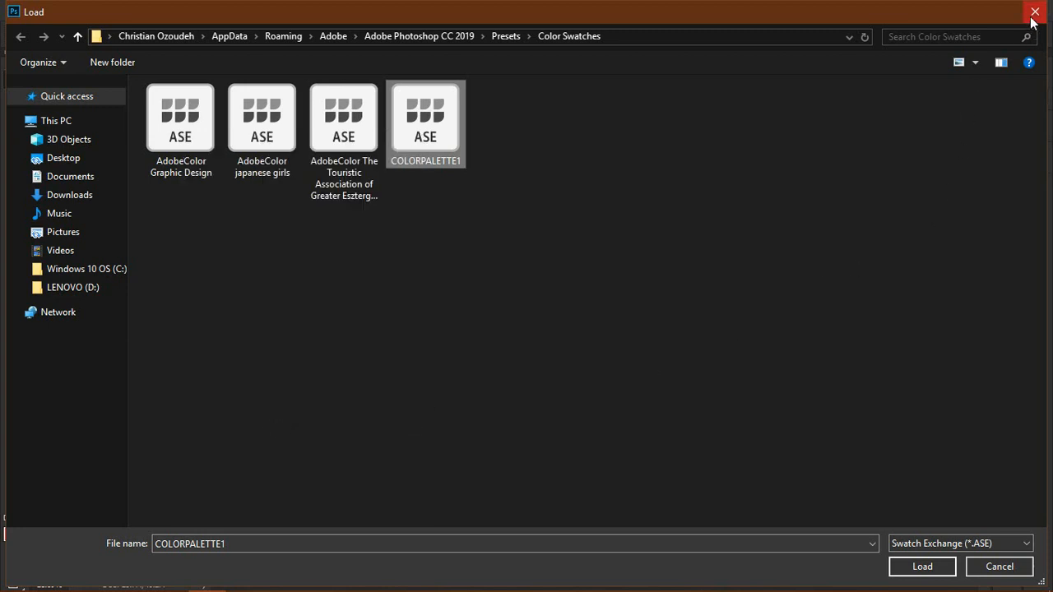
click(1035, 11)
Step: Switch to Illustrator, paste the COLORPALETTE1 file into its Swatches presets folder and open it as a swatch library
click(320, 576)
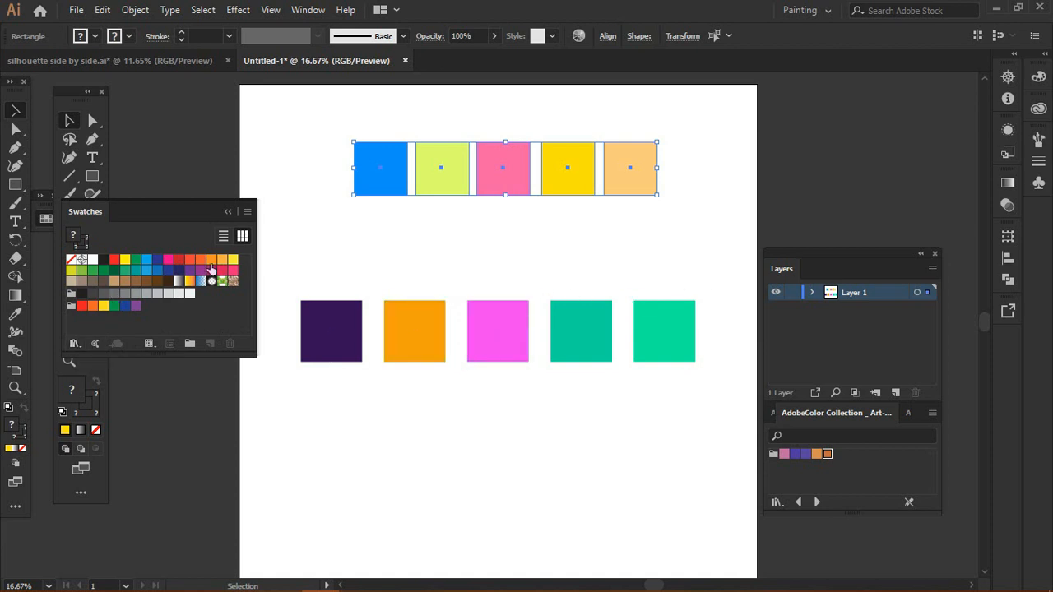
click(247, 212)
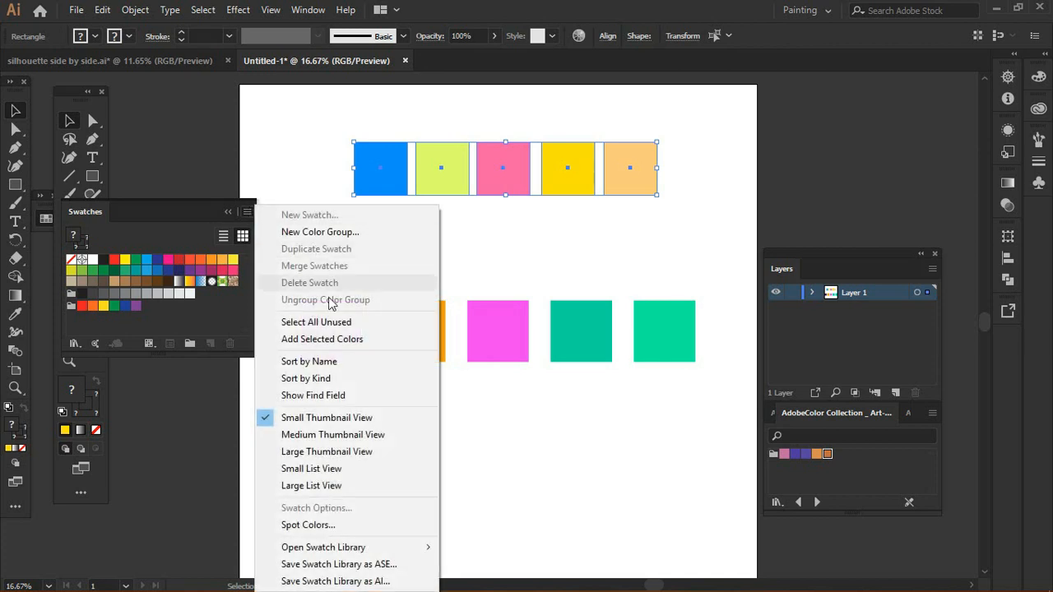
mouse_move(345, 551)
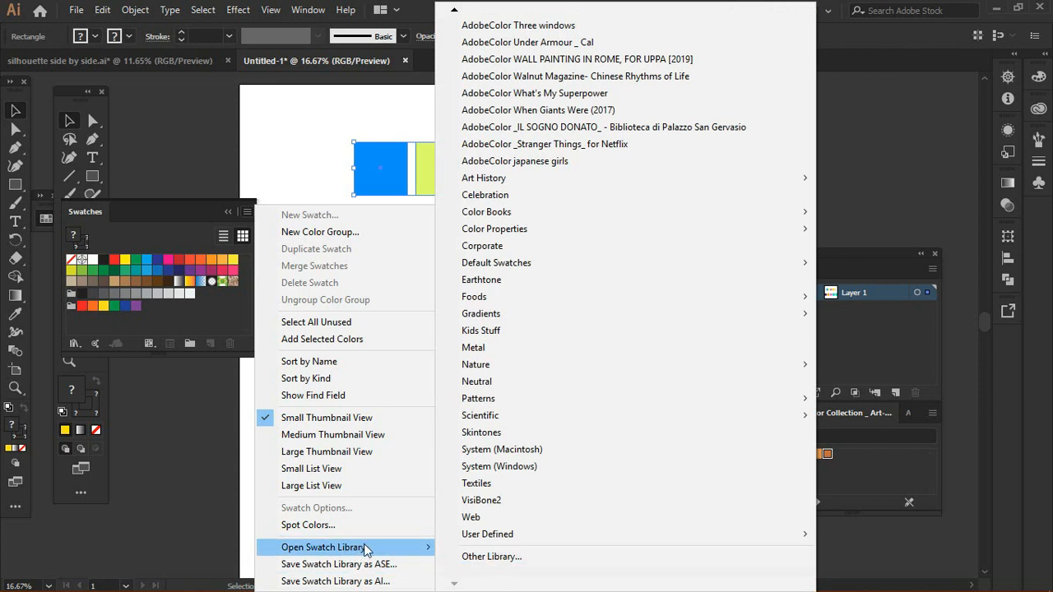
click(493, 557)
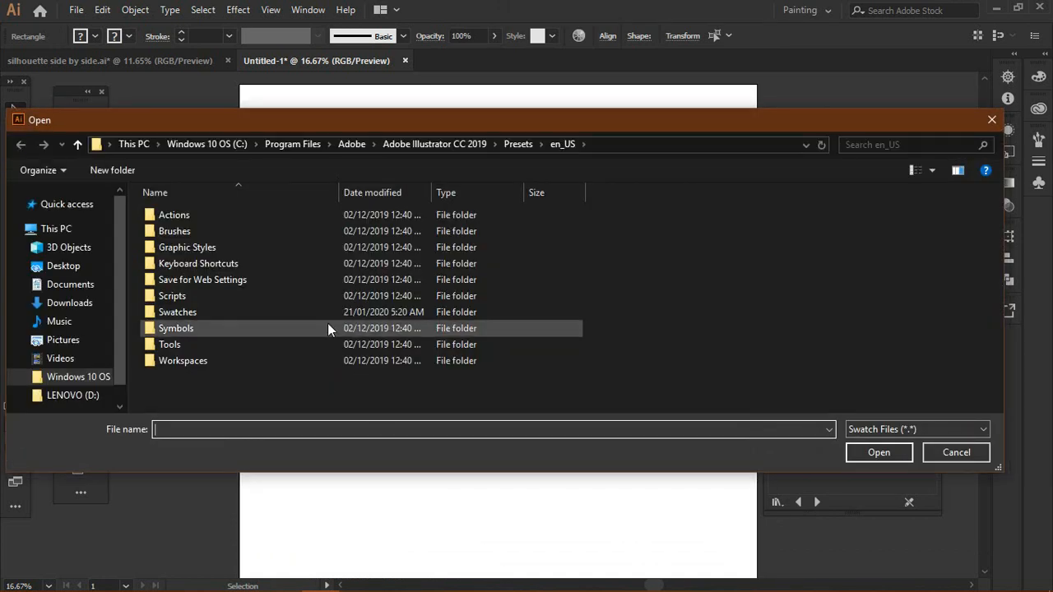
double_click(299, 311)
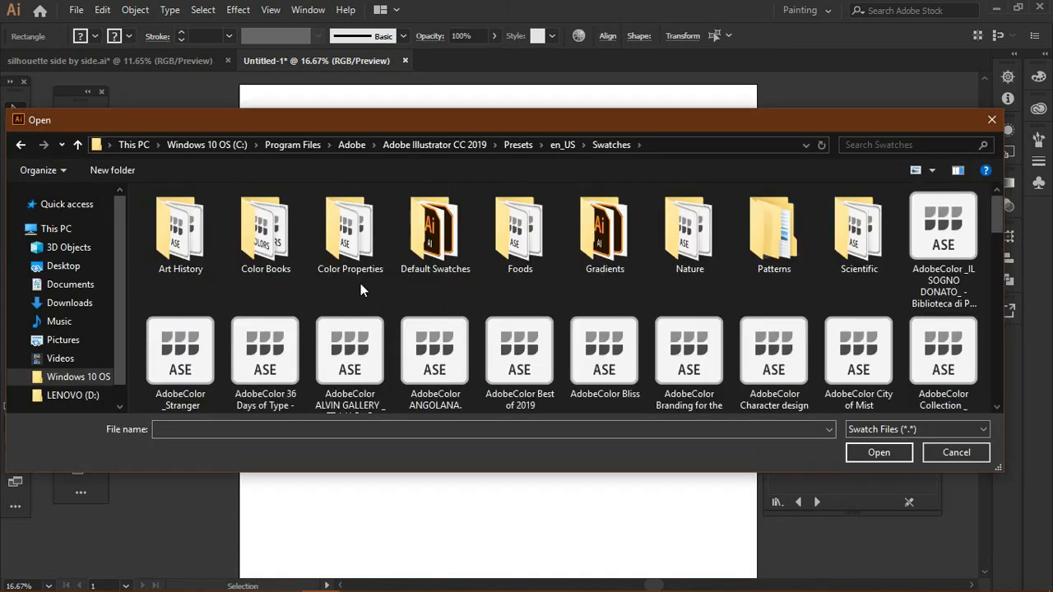
right_click(468, 290)
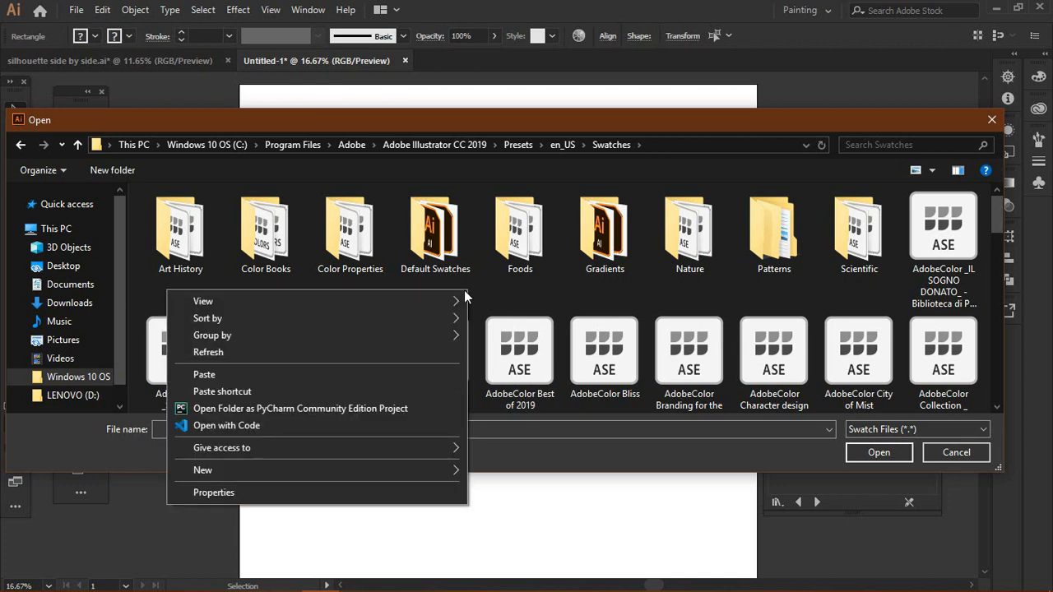
click(354, 376)
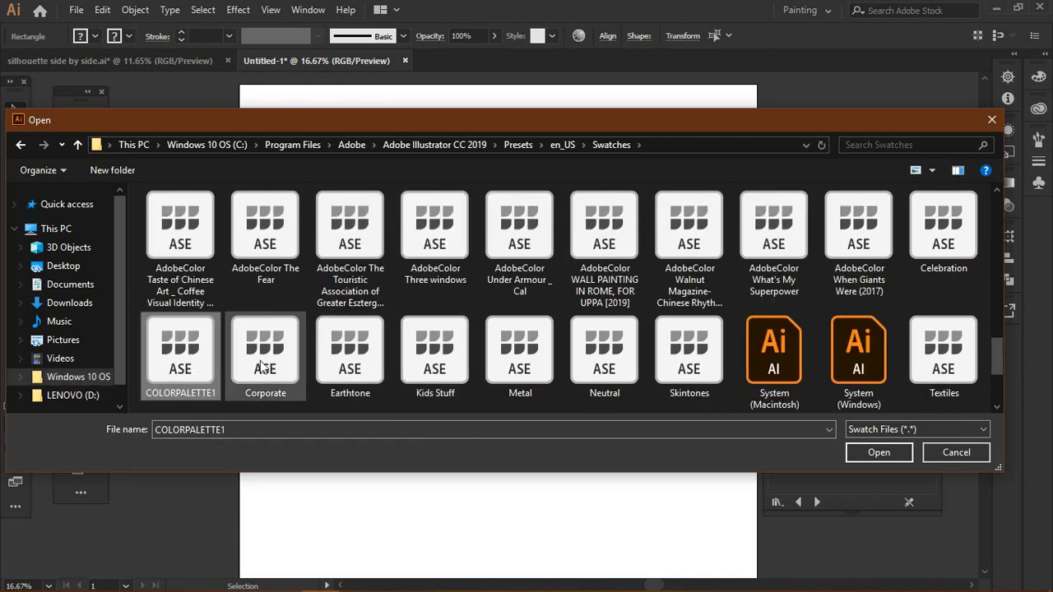
click(873, 453)
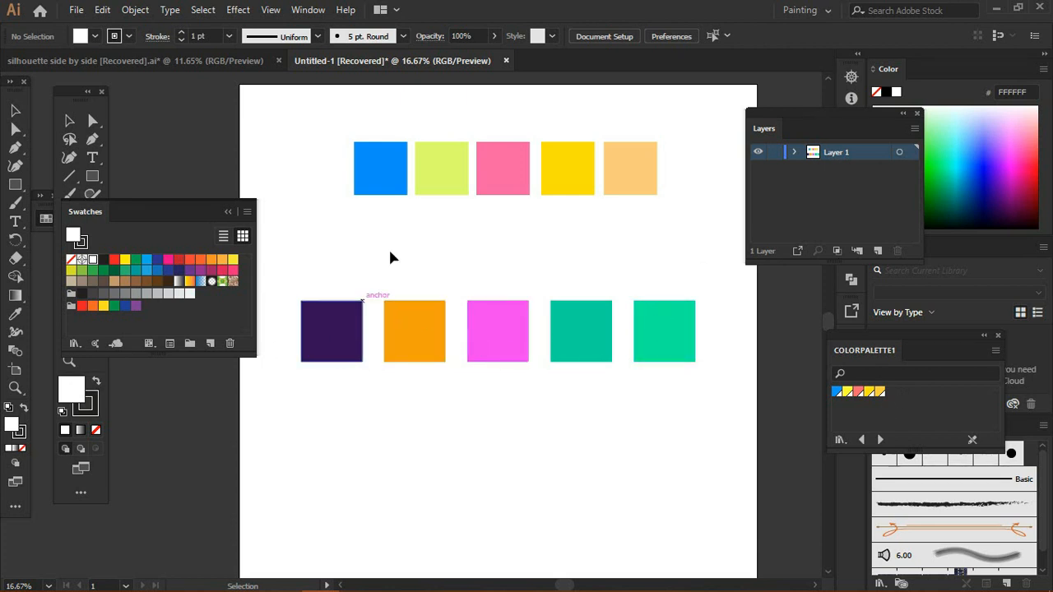
Step: Duplicate the top row of five squares into a second row just below it
drag(332, 120, 616, 202)
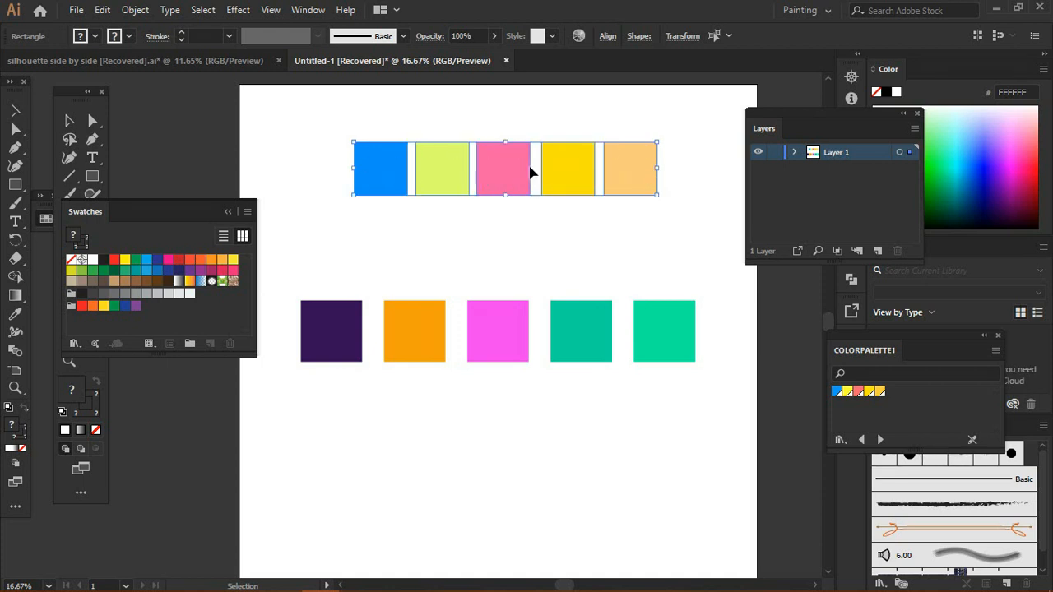
drag(510, 165, 504, 251)
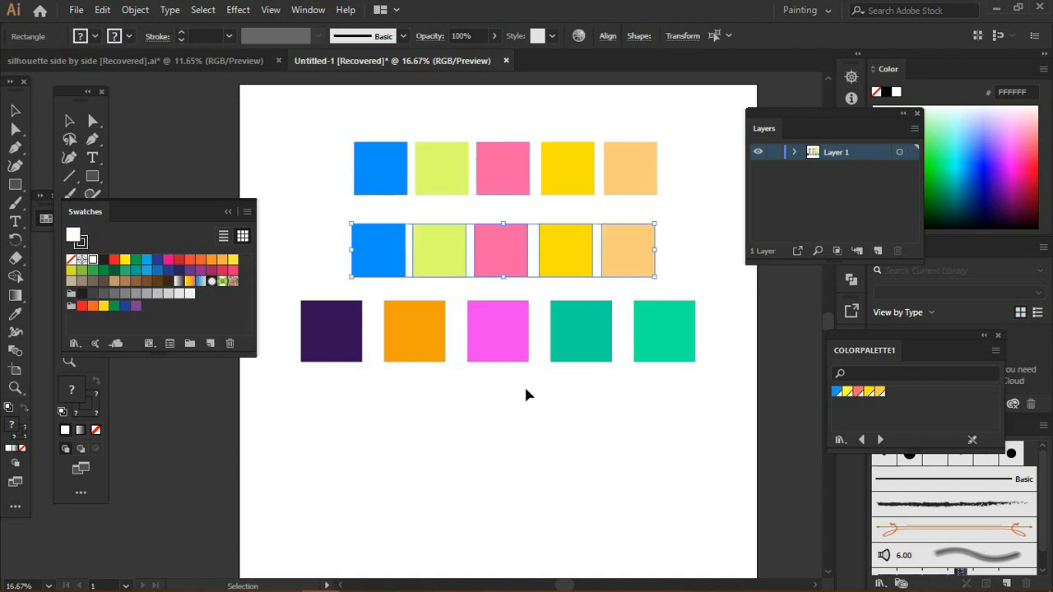
click(408, 282)
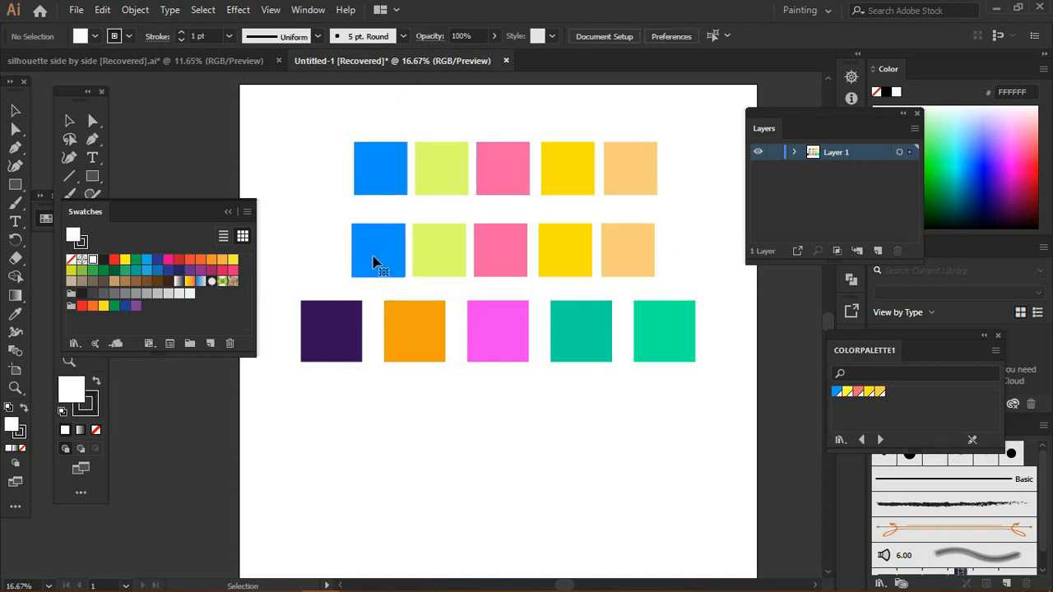
Step: Fill the first two duplicated squares with the first two COLORPALETTE1 swatches
click(372, 256)
click(373, 261)
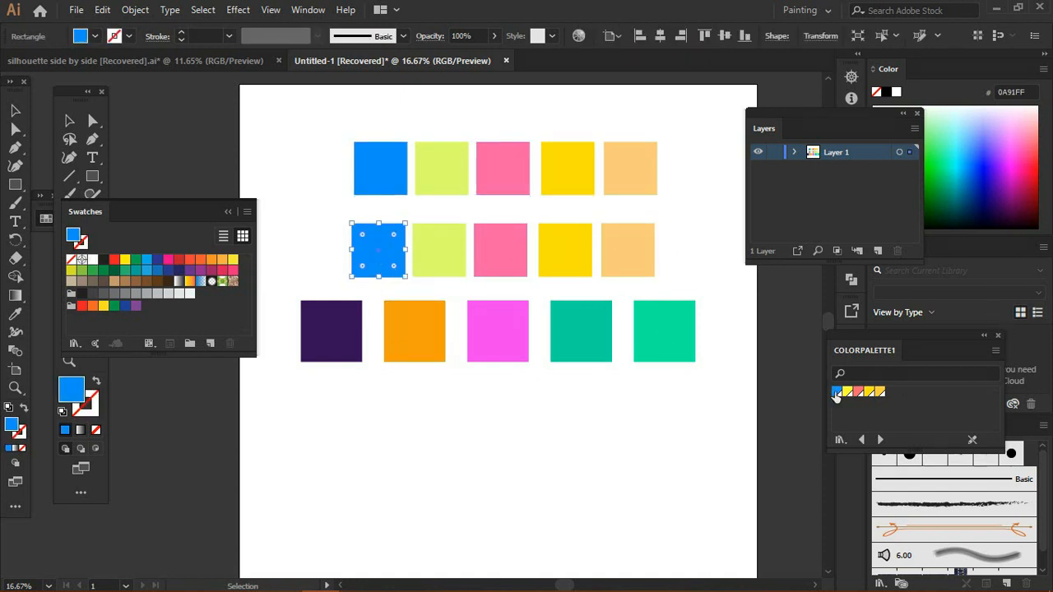
click(836, 394)
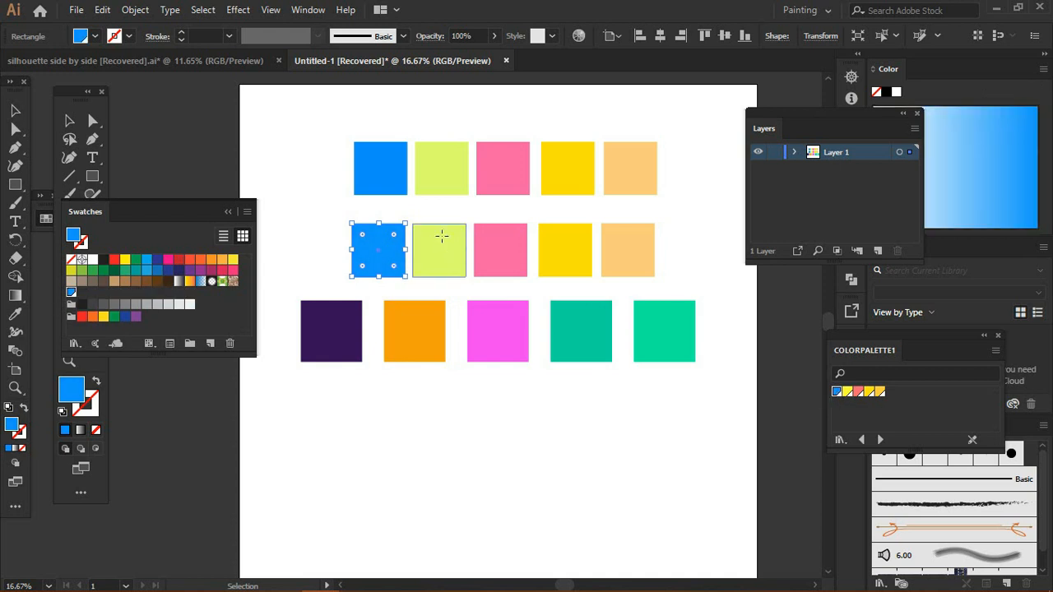
click(442, 237)
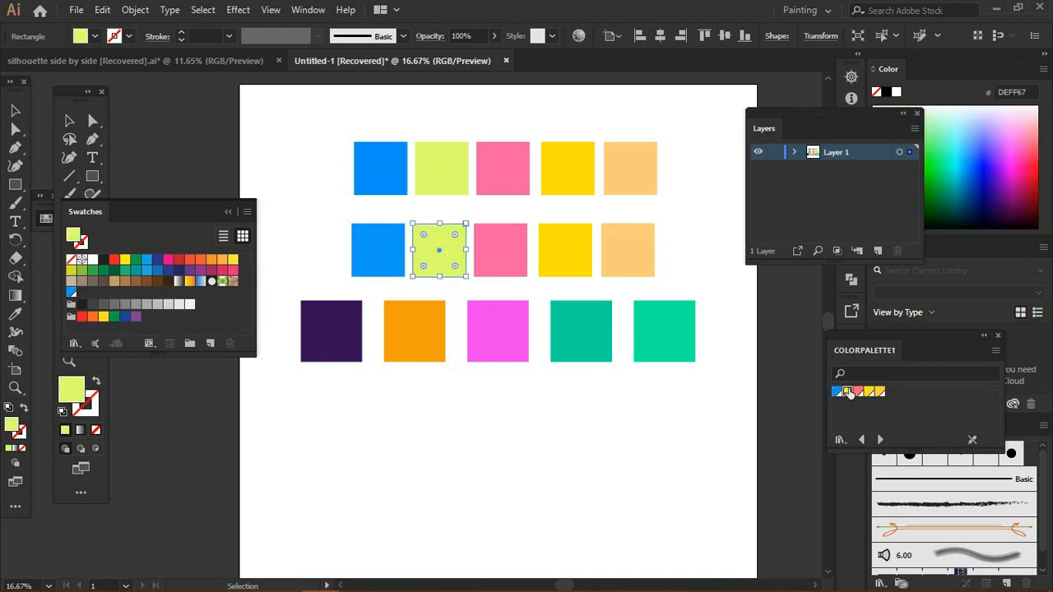
click(848, 393)
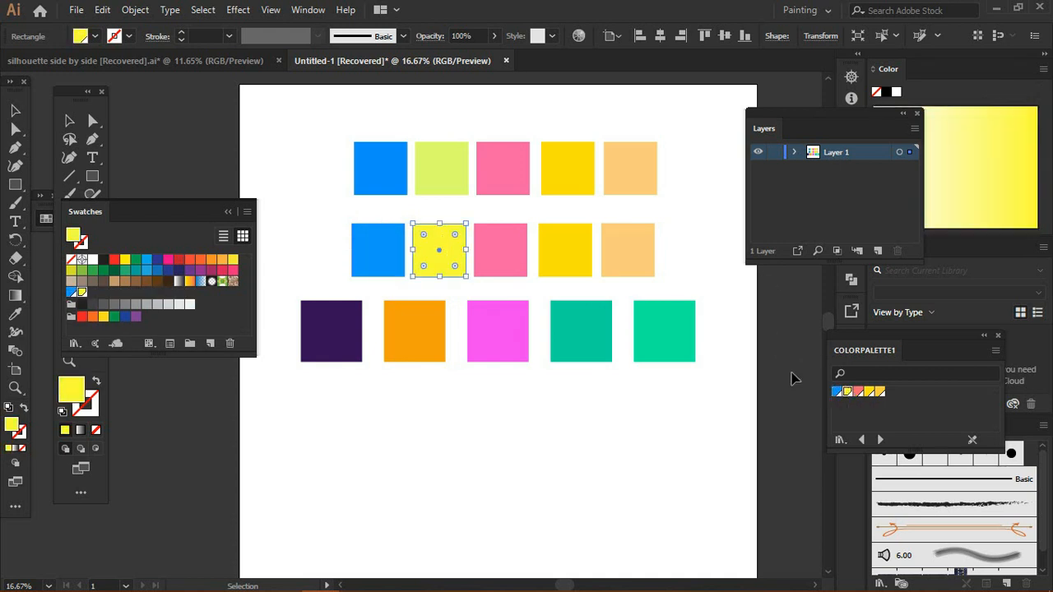
Step: Fill the third, fourth and fifth duplicated squares with the matching COLORPALETTE1 swatches and deselect
click(497, 245)
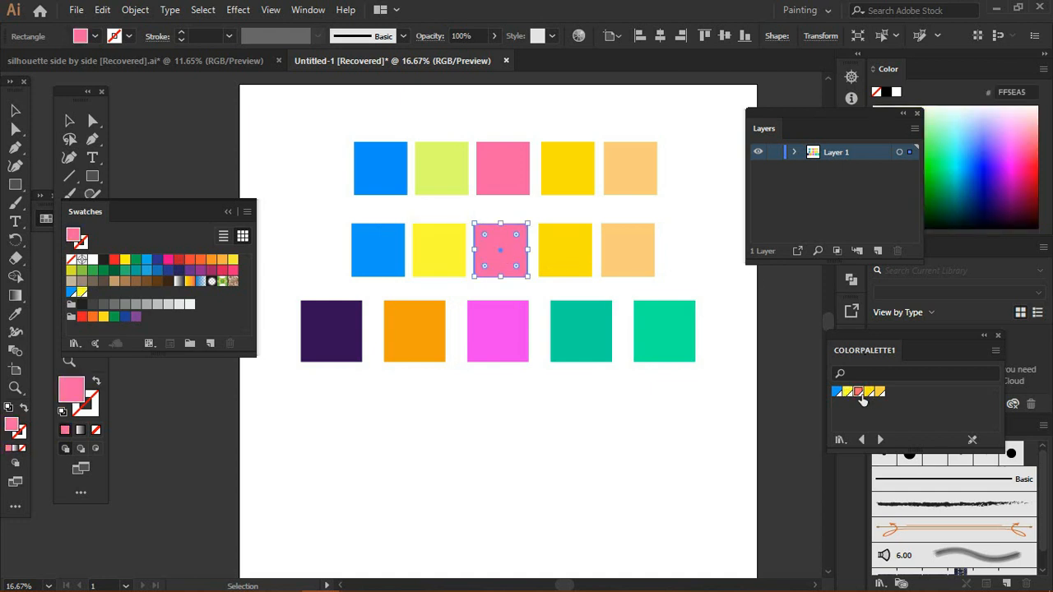
click(859, 393)
click(564, 268)
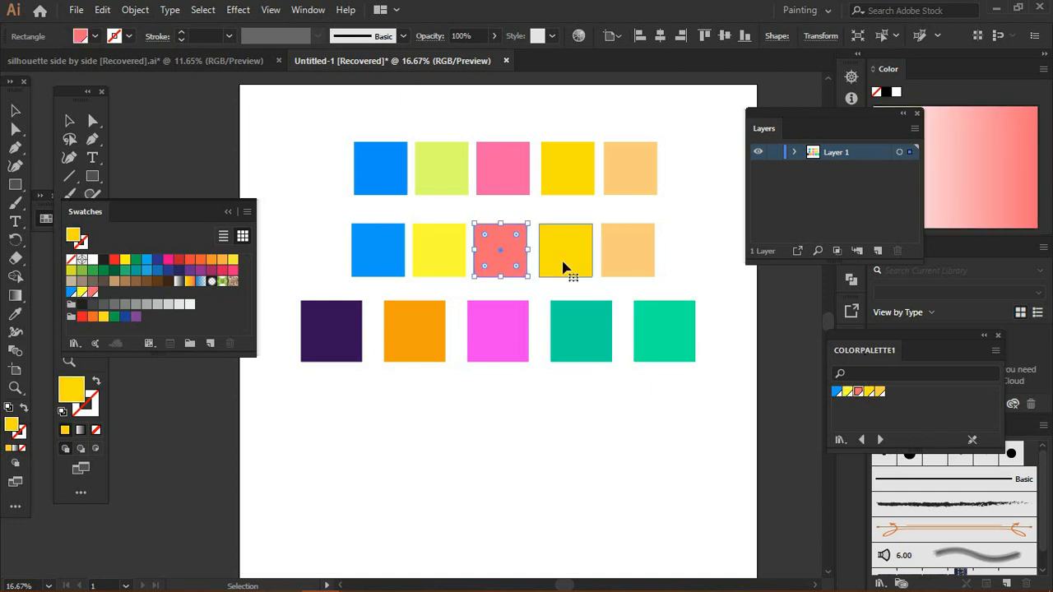
click(564, 267)
click(870, 393)
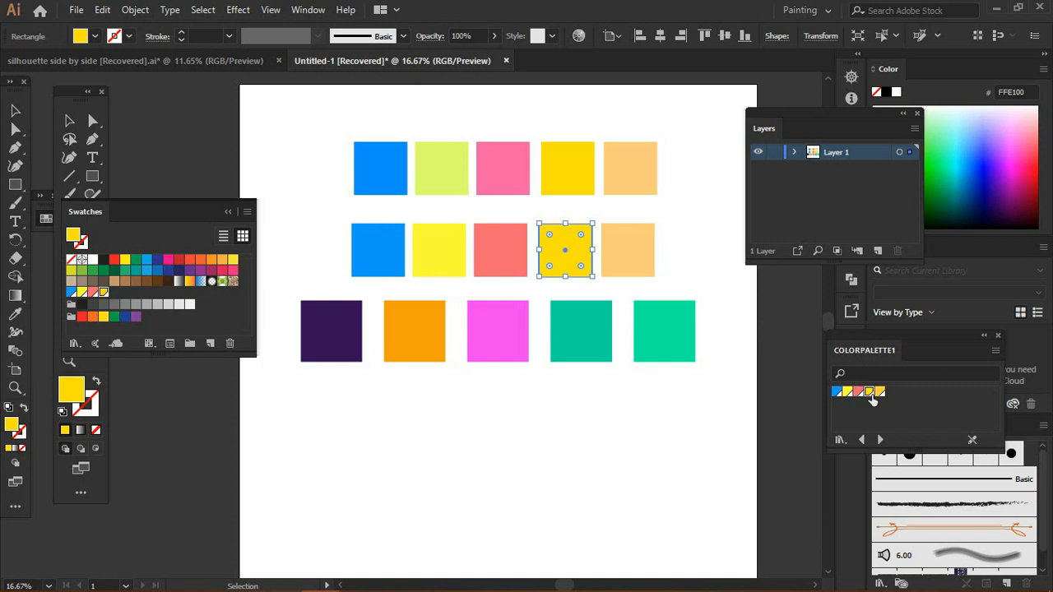
click(647, 263)
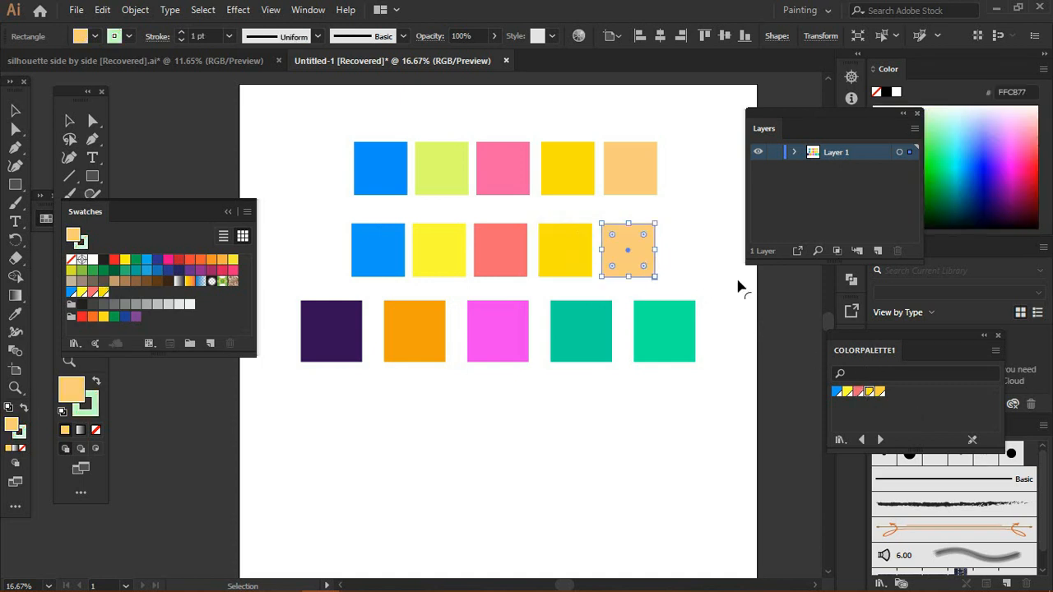
click(880, 393)
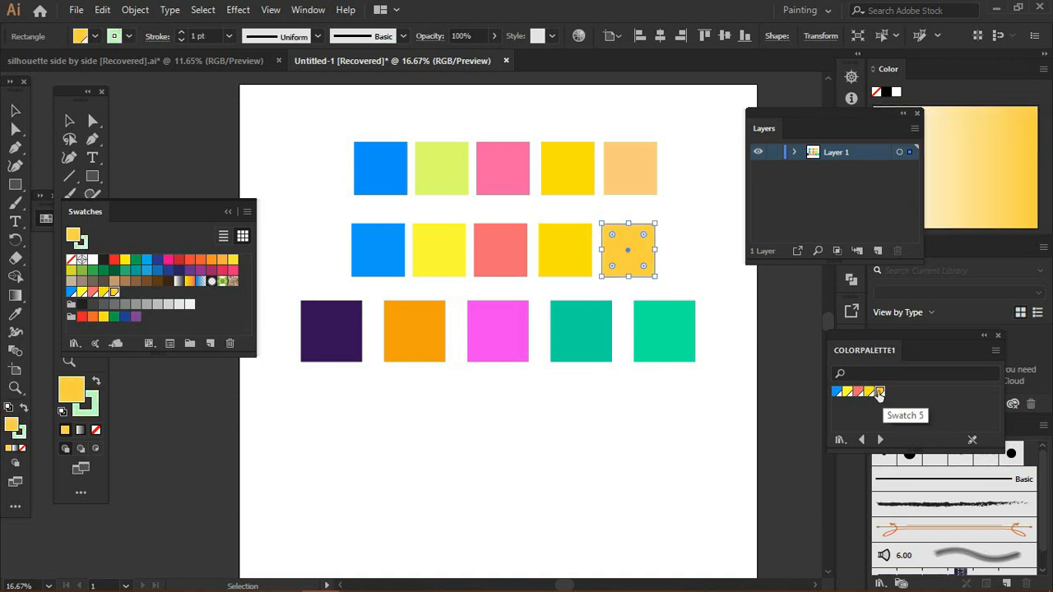
click(680, 230)
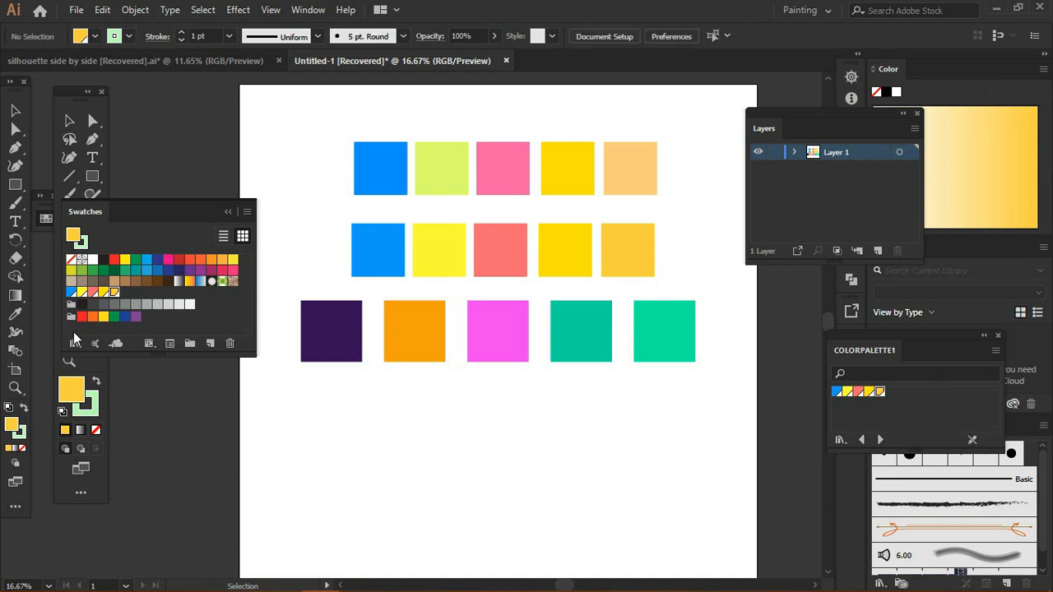
Step: Zoom in on the two rows of squares and move the floating Swatches, tools and Layers panels away from the artwork
click(70, 362)
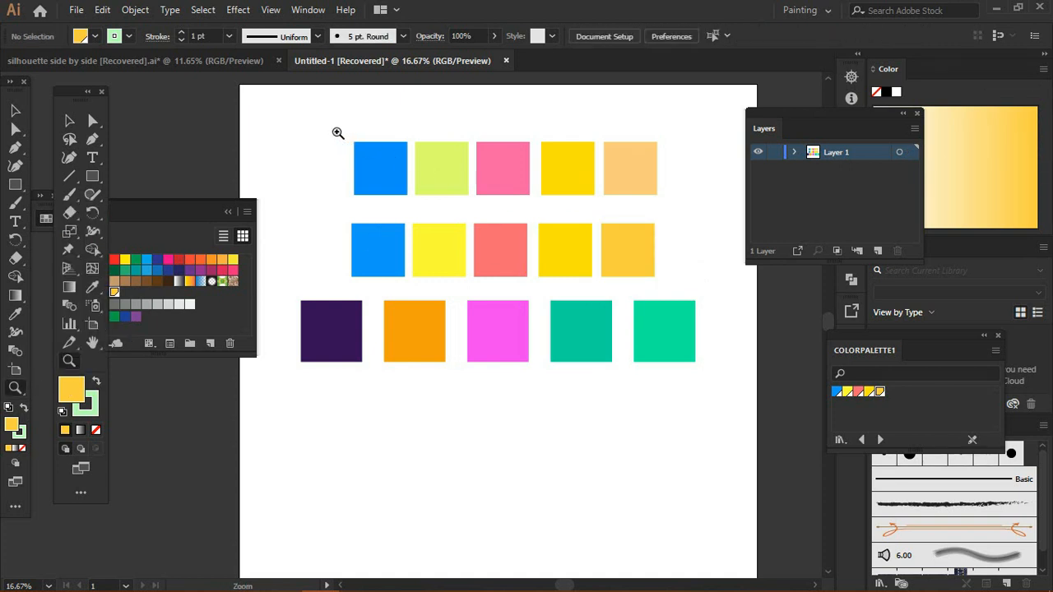
drag(337, 132, 666, 284)
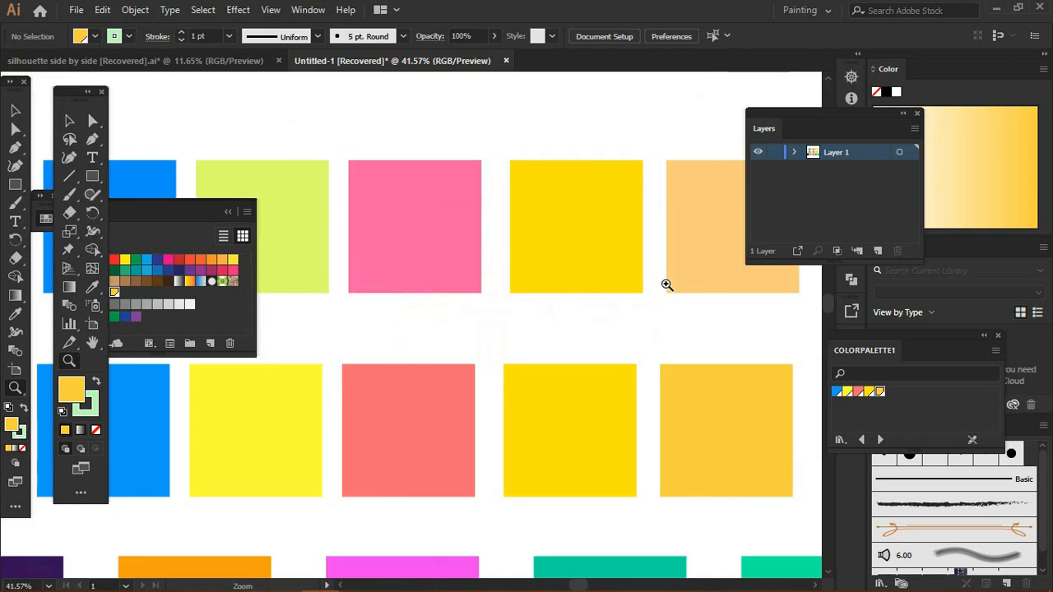
drag(206, 239, 511, 120)
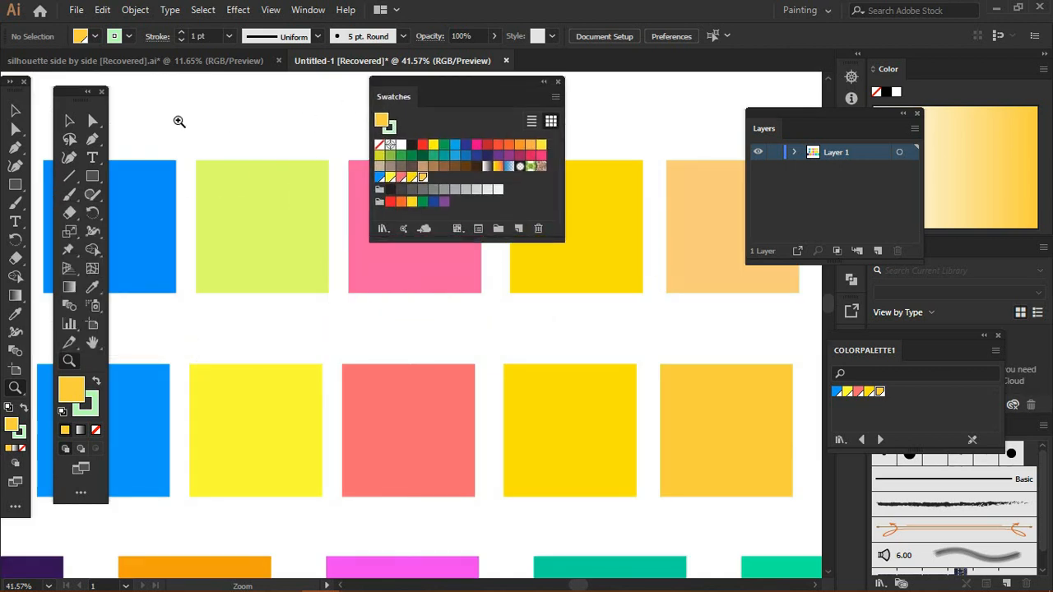
drag(88, 105, 780, 102)
key(v)
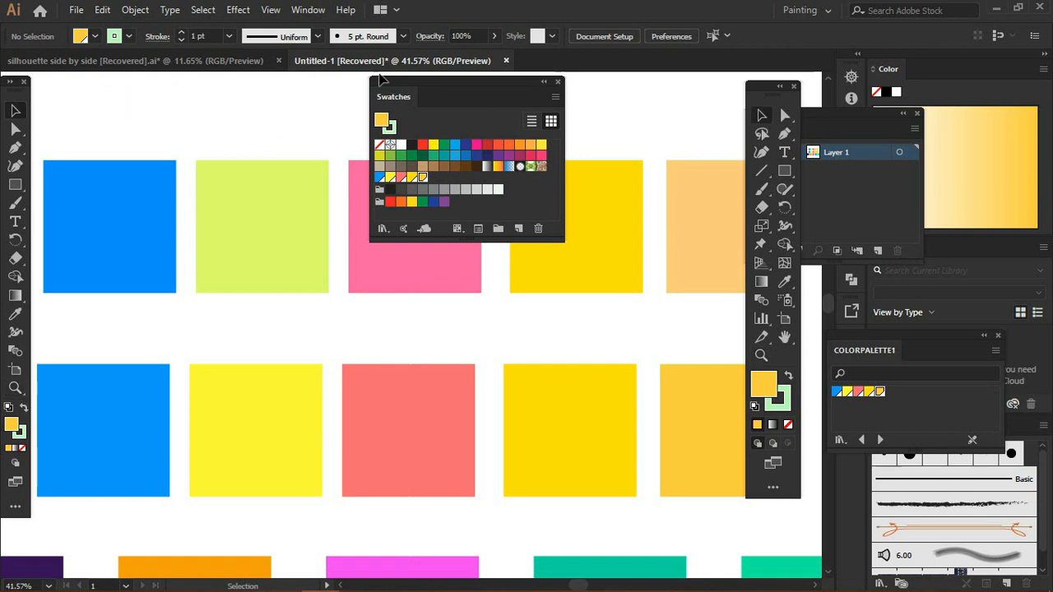
drag(451, 99, 1000, 283)
drag(769, 86, 974, 83)
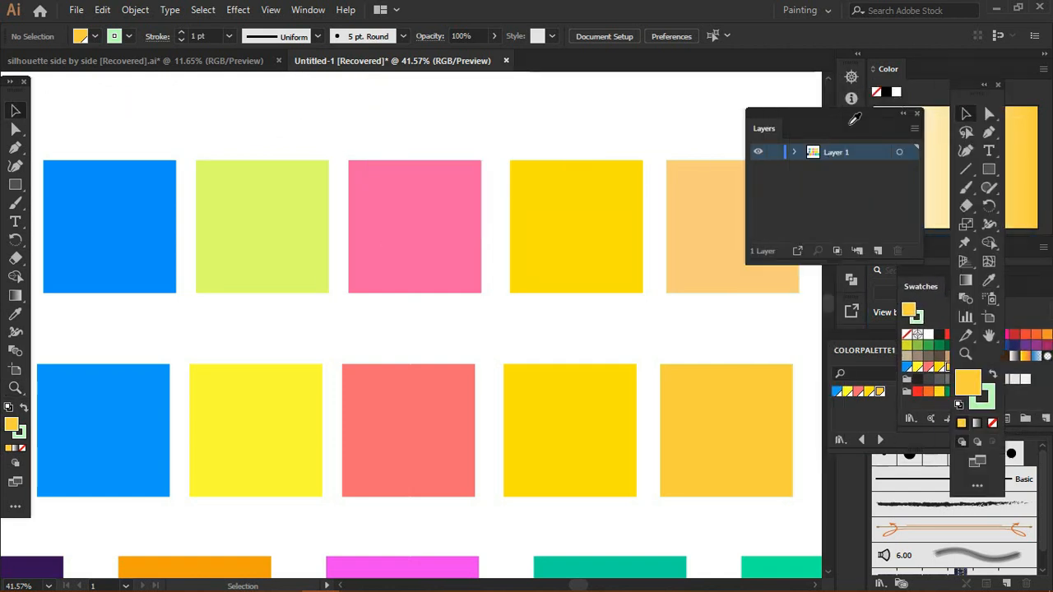
drag(800, 118, 905, 96)
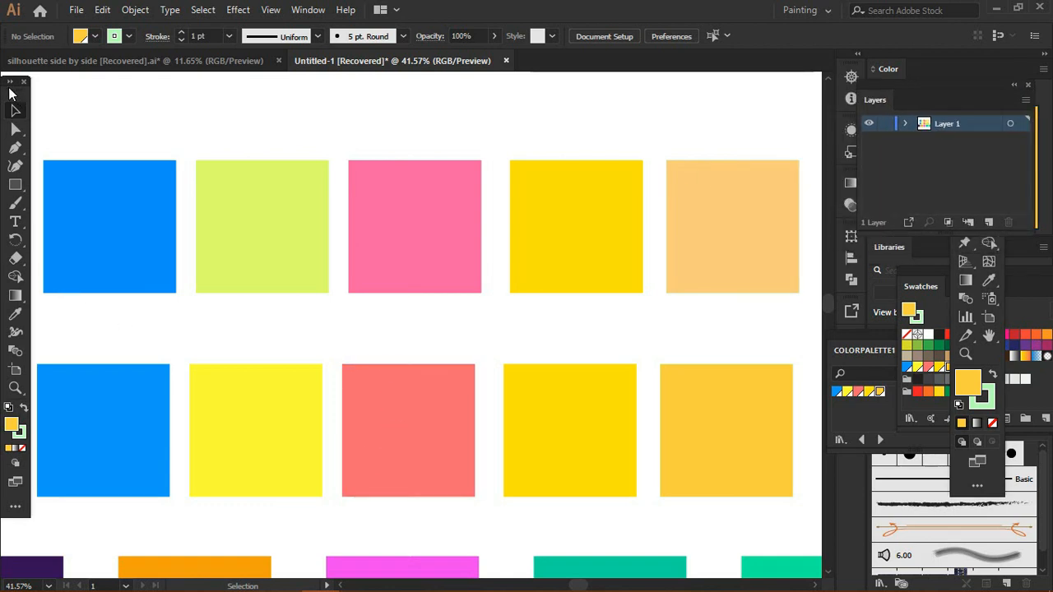
drag(18, 94, 851, 72)
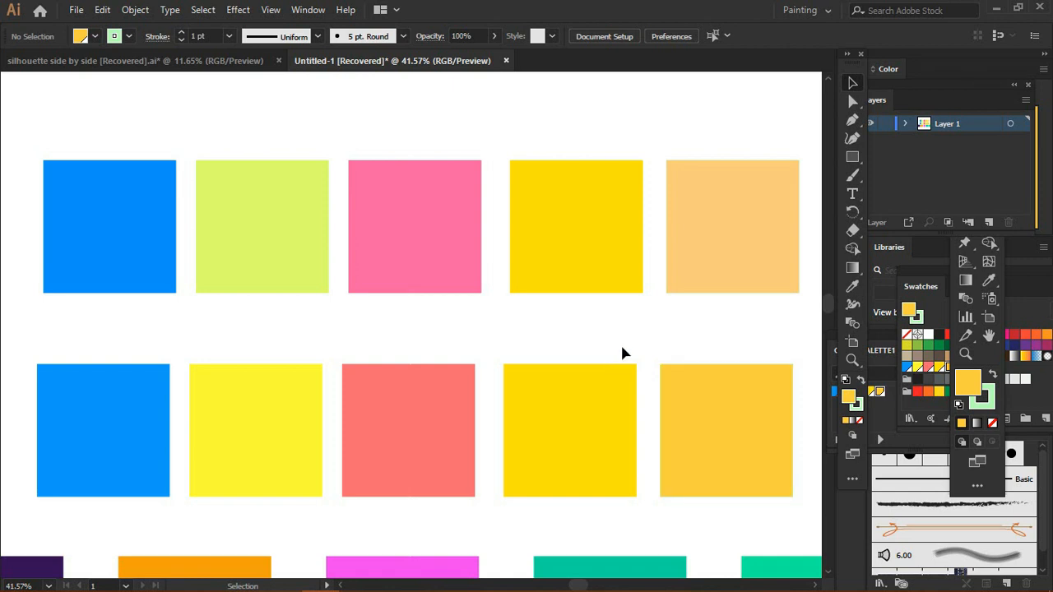
Step: Fit the artboard in the window and rearrange the Layers, Color, tools, Swatches and COLORPALETTE1 panels around the squares
key(a)
key(ctrl+0)
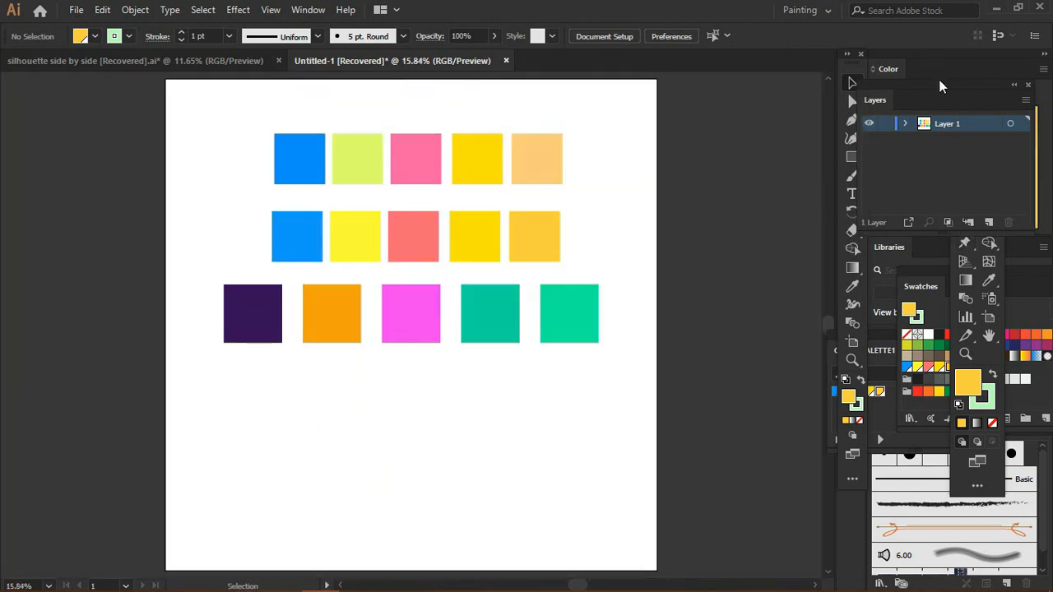
drag(940, 82, 133, 199)
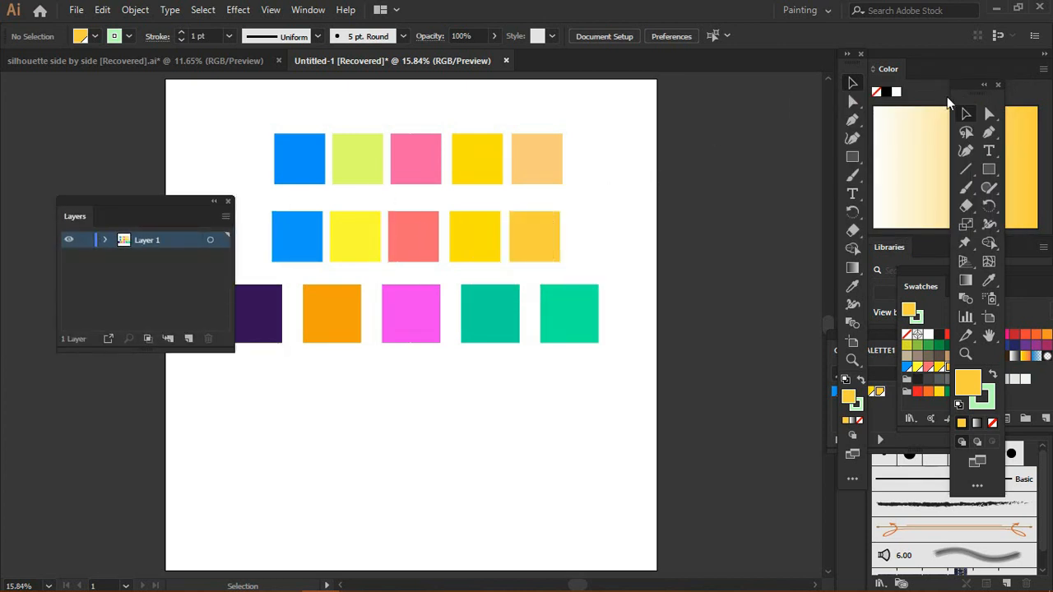
drag(954, 86, 732, 91)
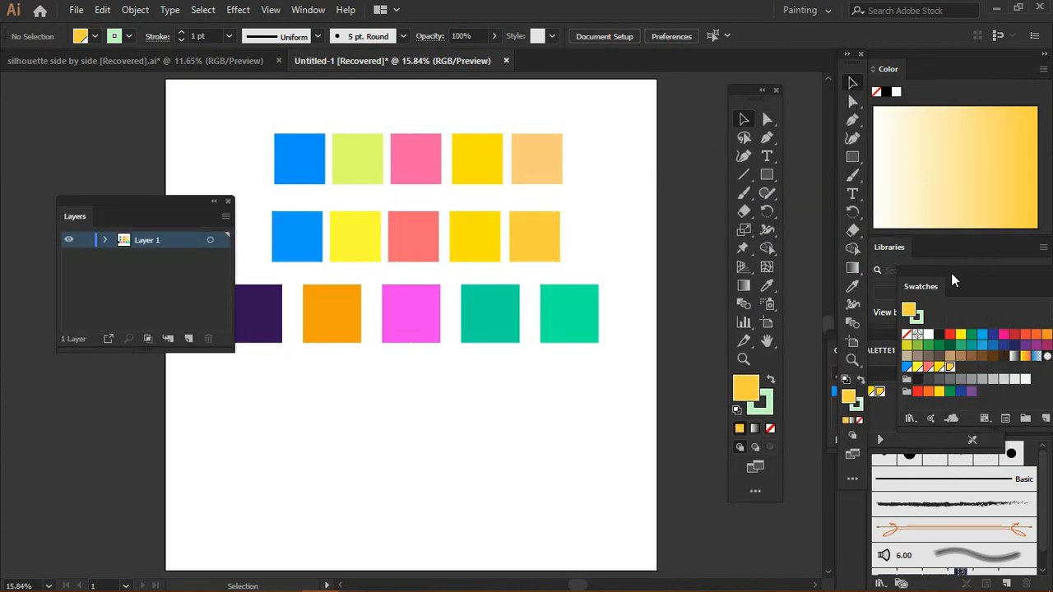
drag(950, 273, 159, 376)
drag(129, 199, 100, 131)
drag(851, 79, 673, 130)
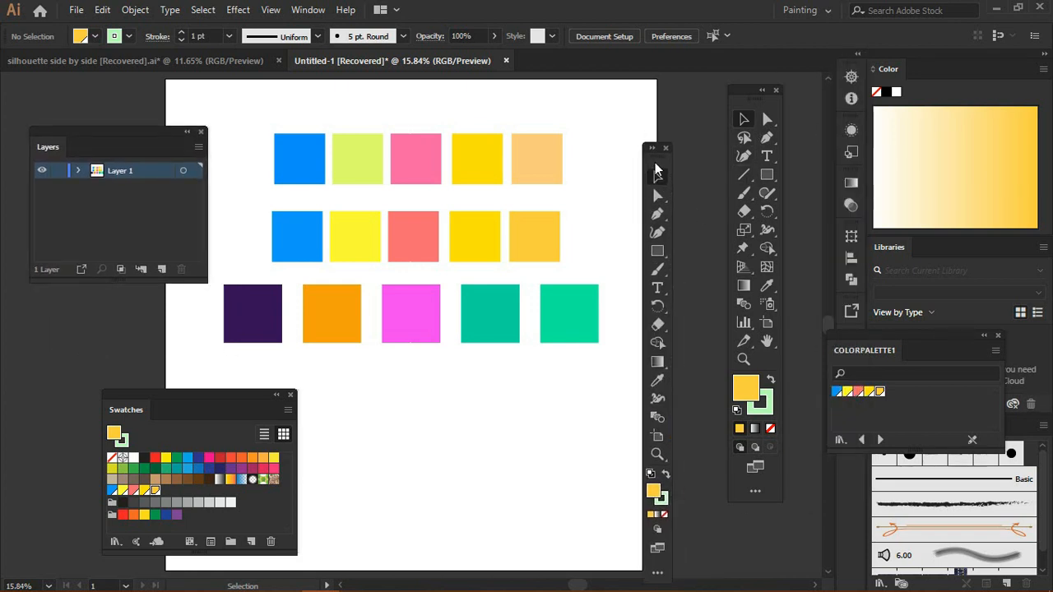
drag(215, 402, 164, 360)
drag(142, 133, 132, 126)
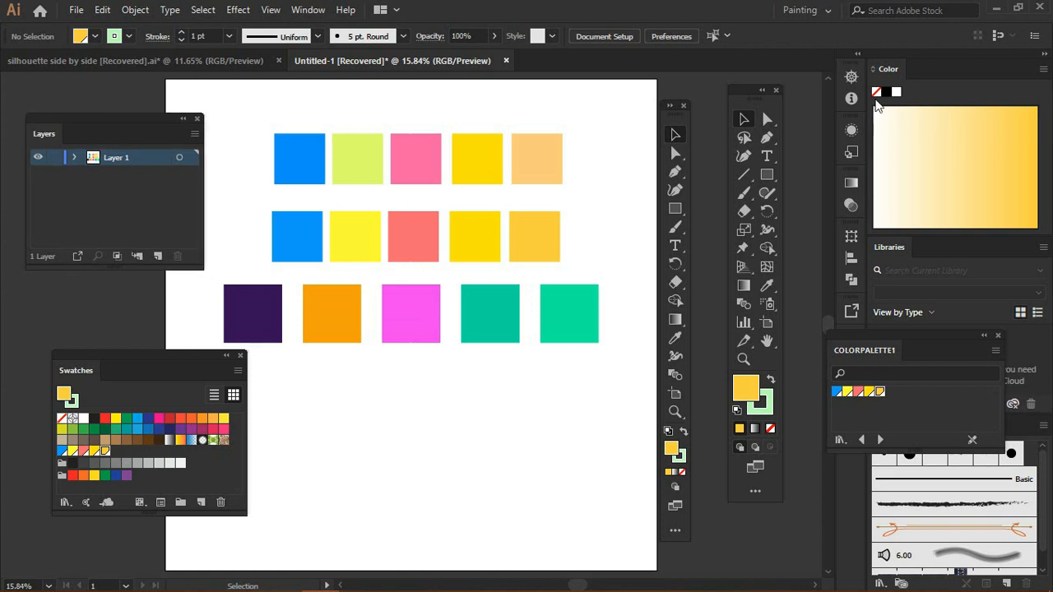
Step: Switch the Color panel to Grayscale, select the top row's second square to inspect its colour, and deselect
click(1043, 69)
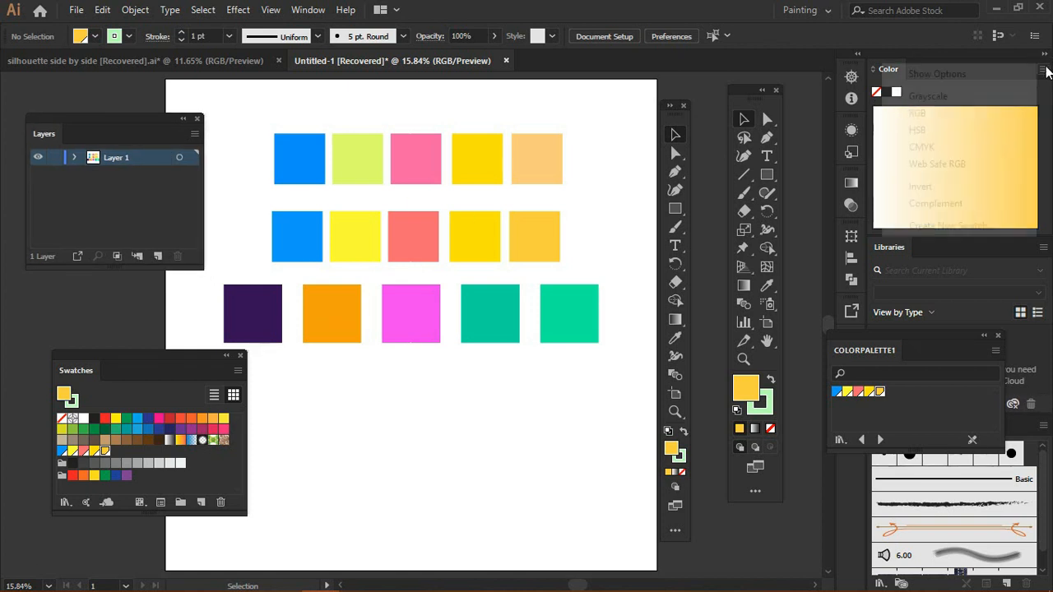
click(969, 102)
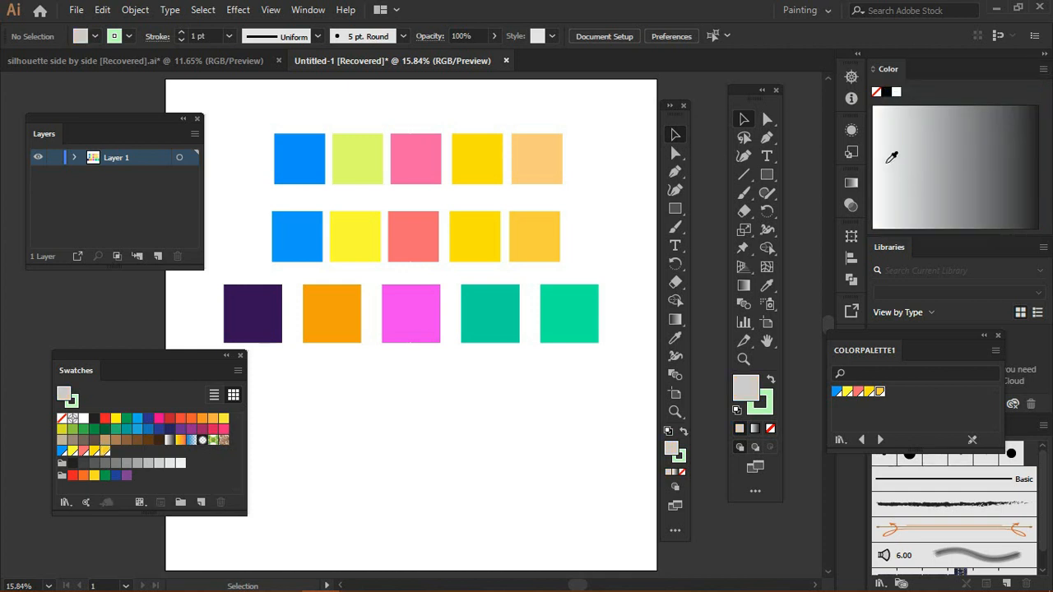
click(360, 169)
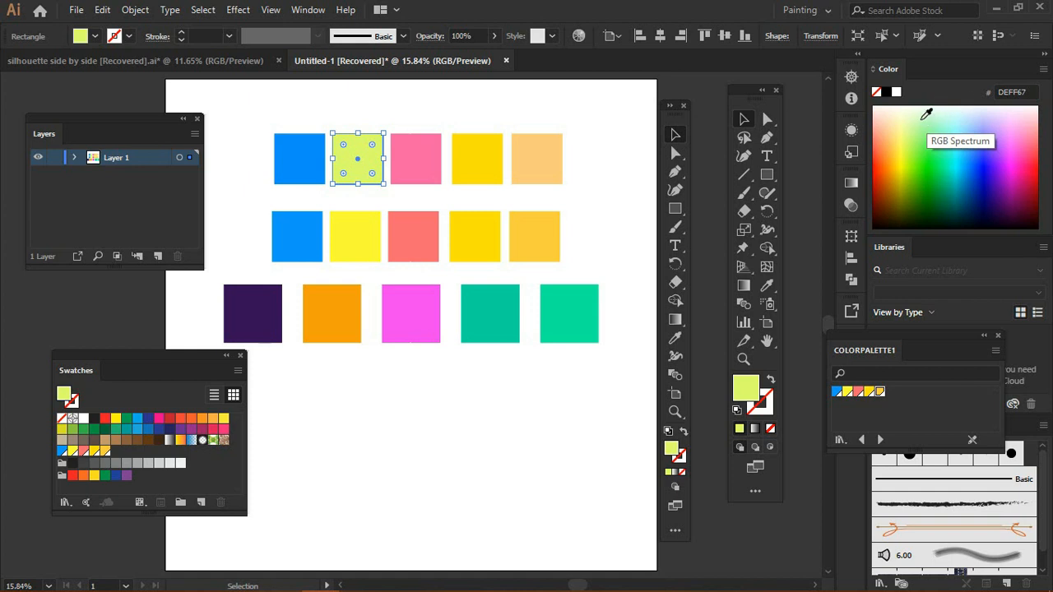
click(624, 189)
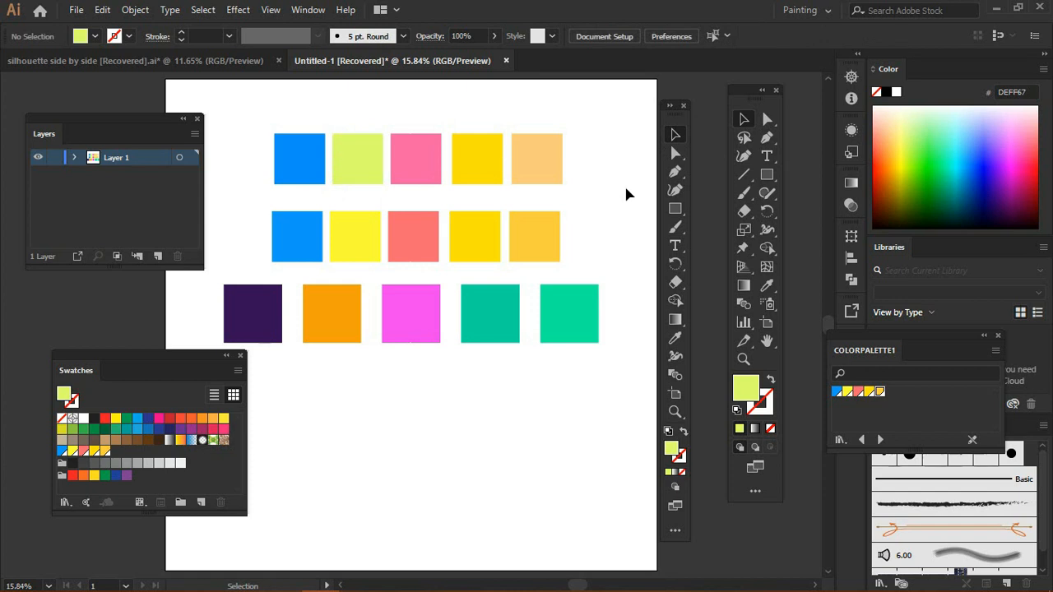